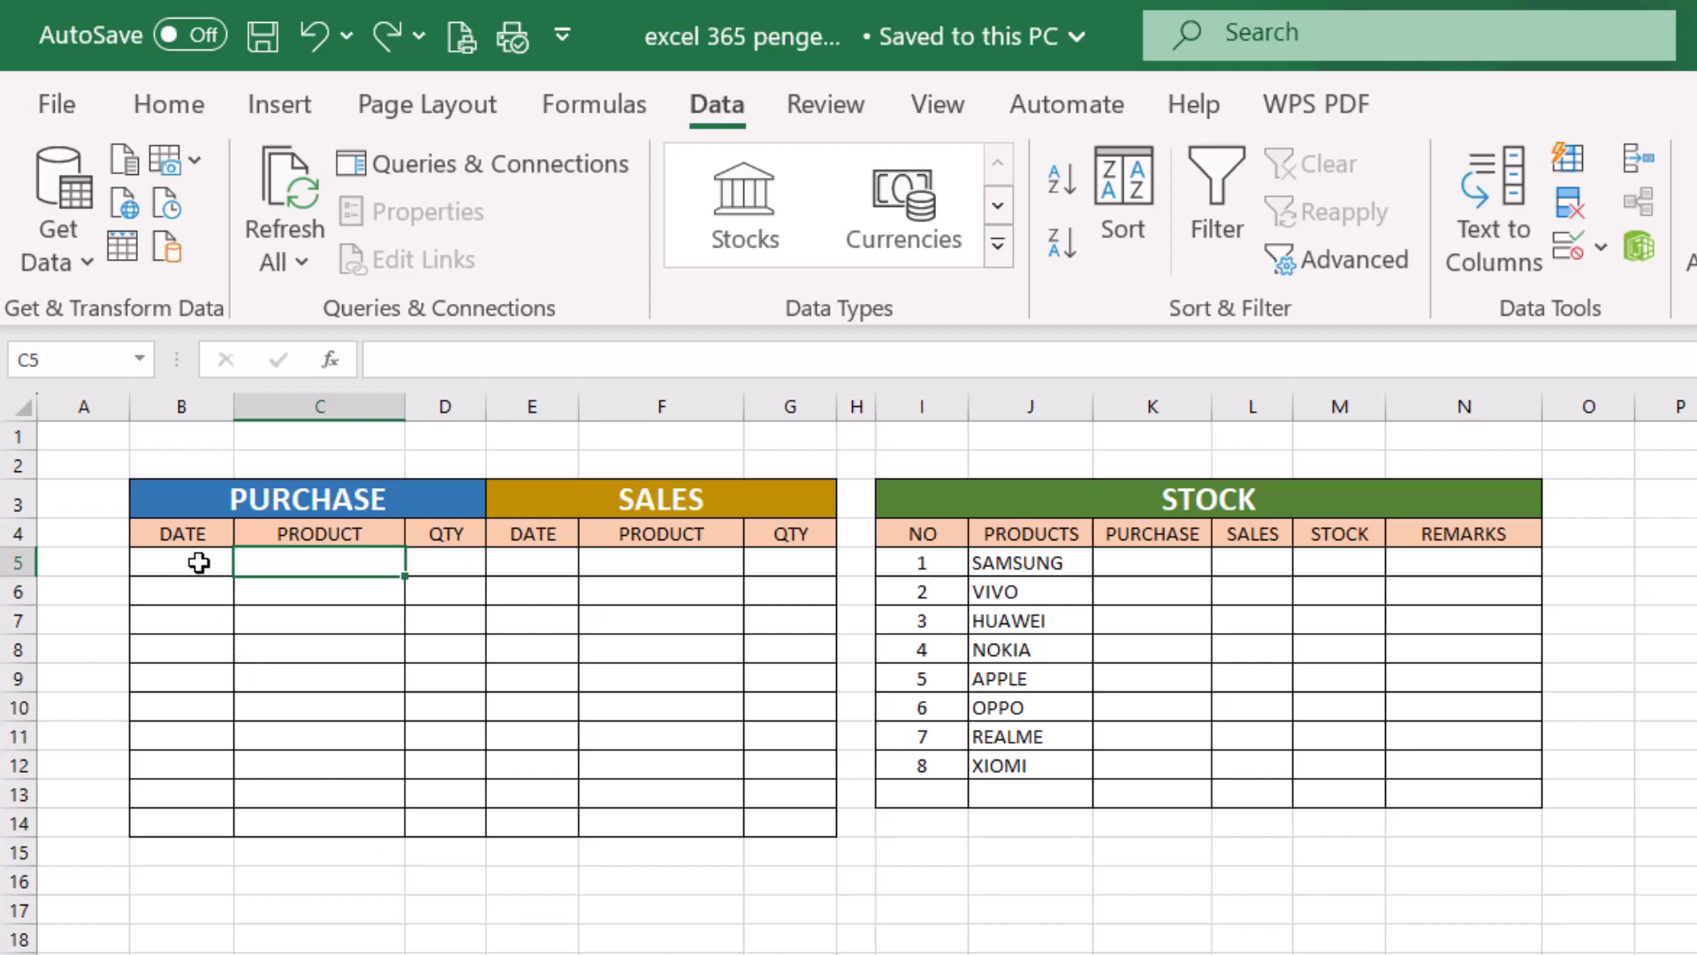
- Examine the first-row entry cells under the purchase, sales and stock table headings
{"action": "left_click", "coordinate": [217, 563]}
{"action": "left_click", "coordinate": [307, 573]}
{"action": "left_click", "coordinate": [453, 573]}
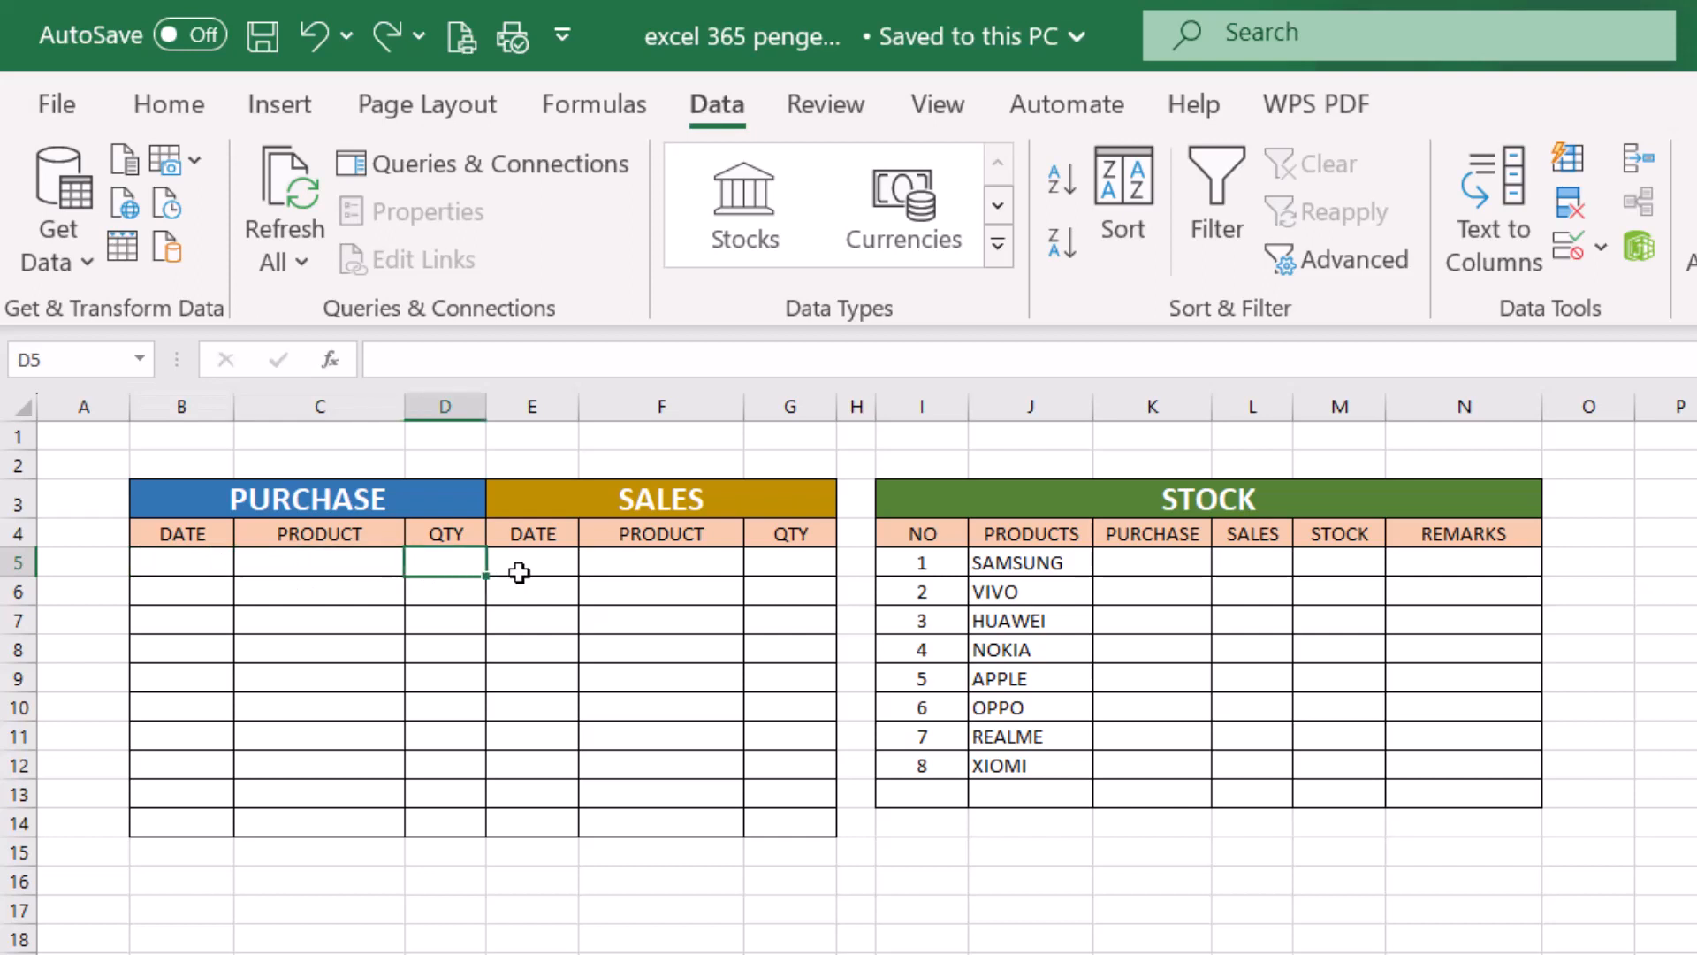
{"action": "left_click", "coordinate": [530, 573]}
{"action": "left_click", "coordinate": [624, 574]}
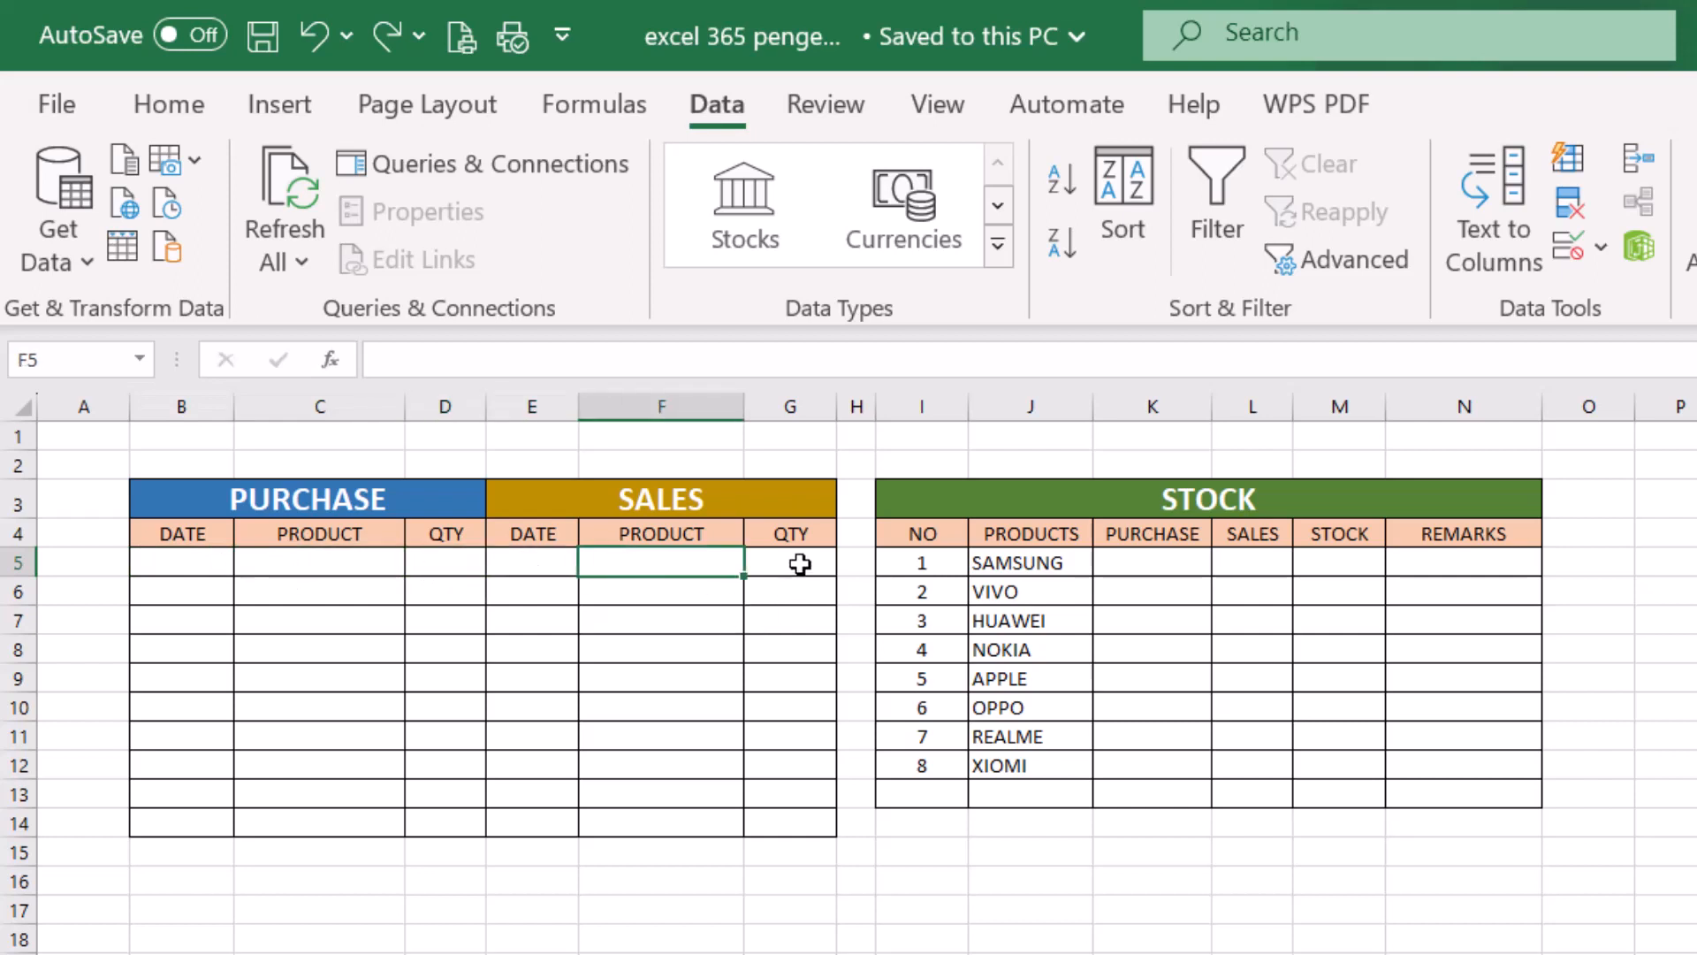
{"action": "left_click", "coordinate": [798, 563]}
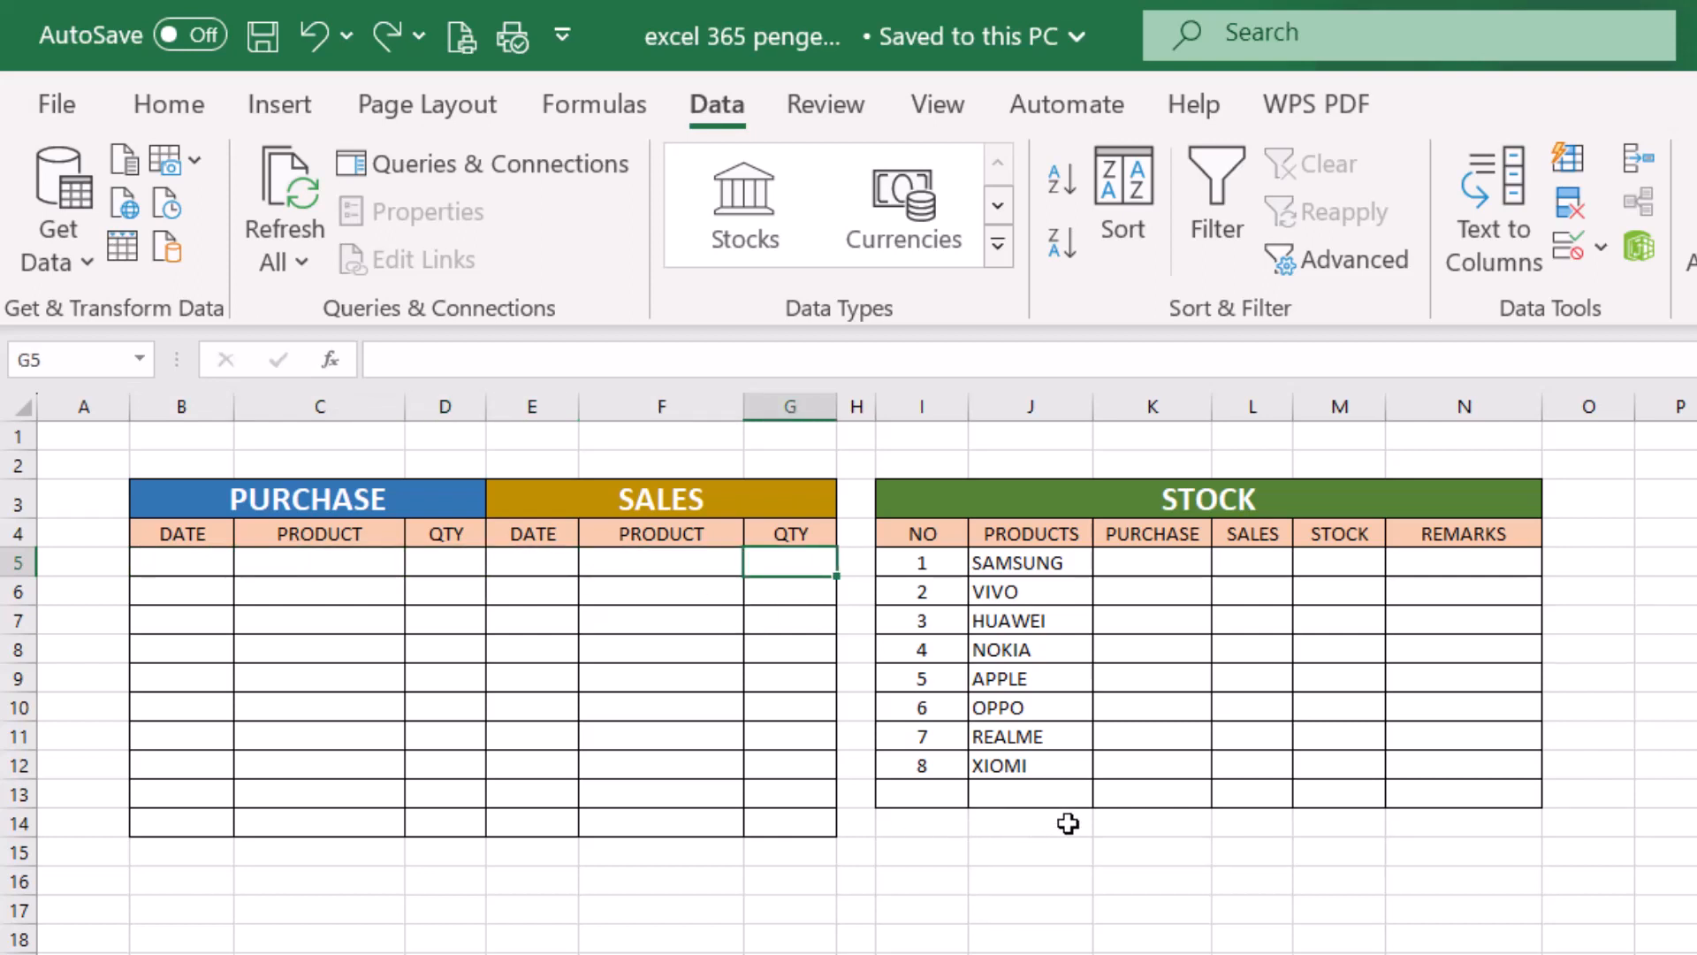
{"action": "left_click", "coordinate": [1160, 562]}
{"action": "left_click", "coordinate": [1239, 562]}
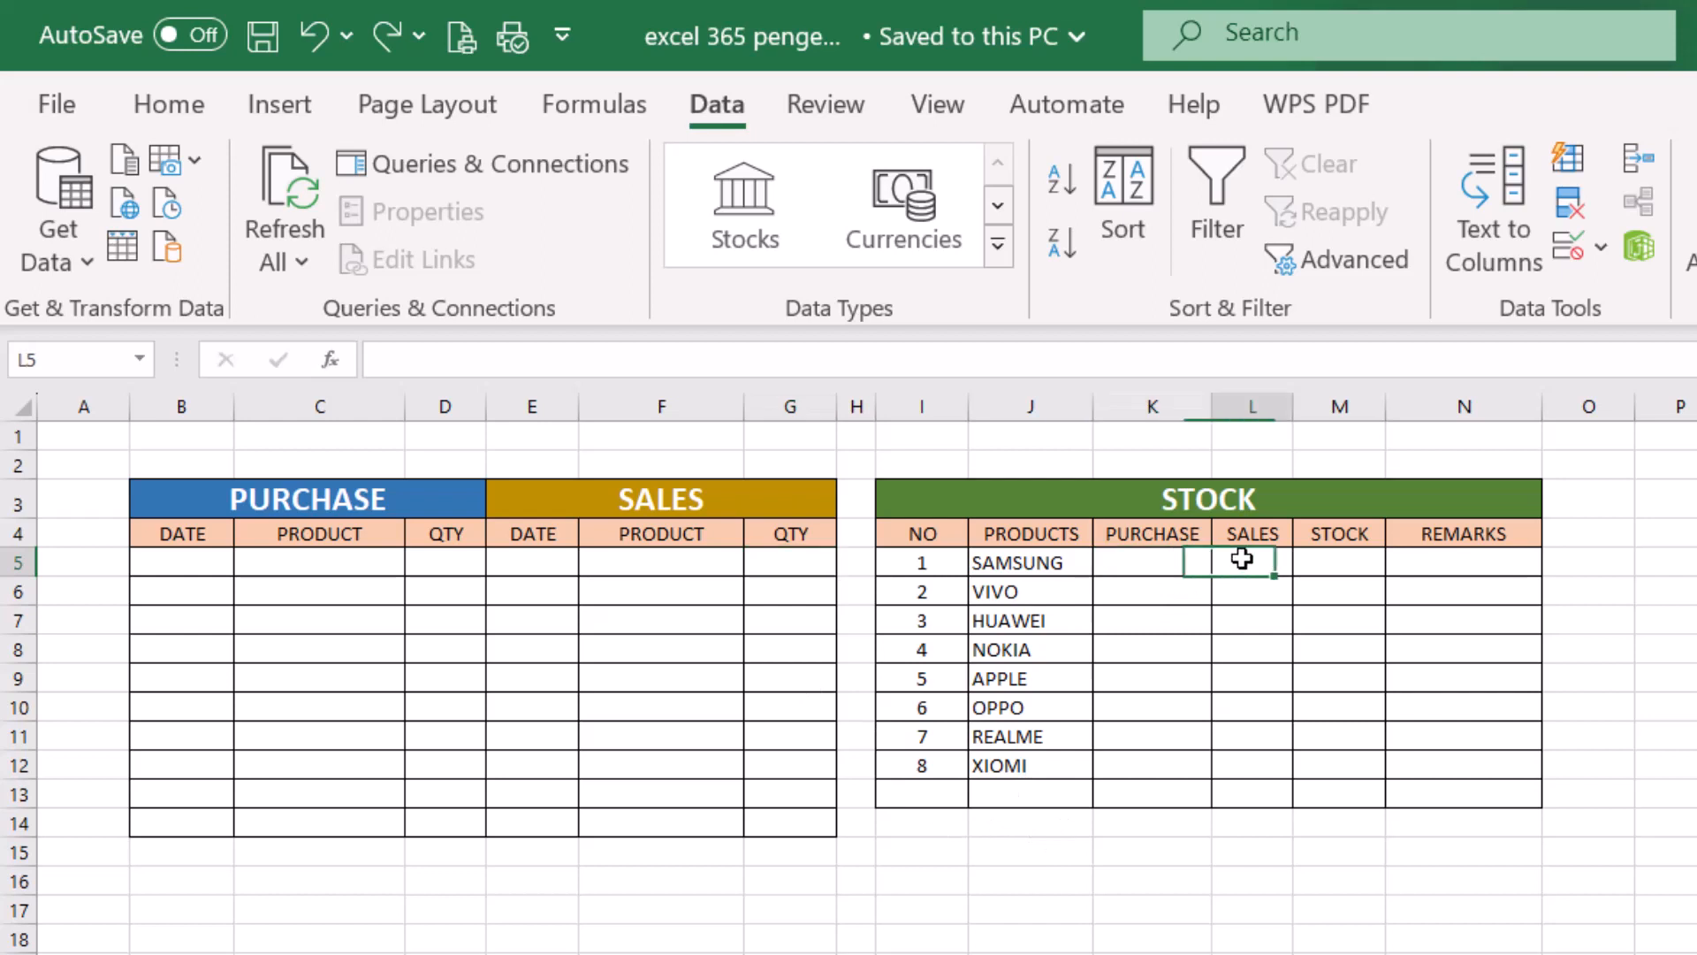
{"action": "left_click", "coordinate": [1349, 562]}
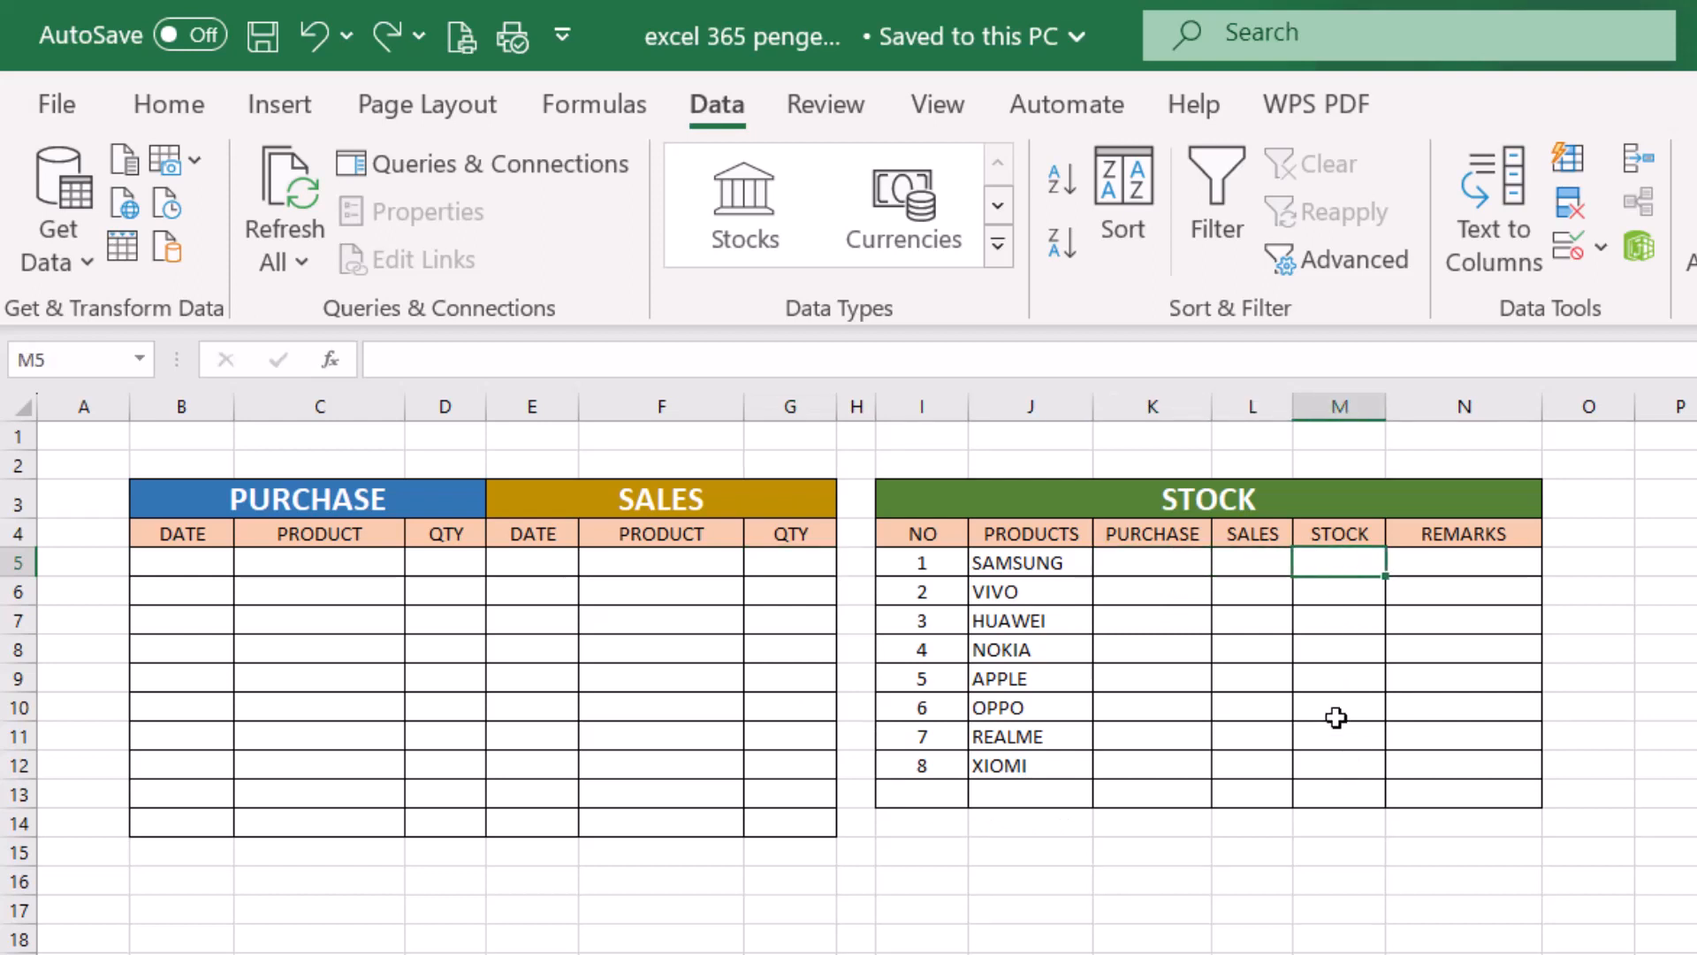
- Enter the formula =TODAY() in cell B5, the first date cell of the purchase table
{"action": "left_click", "coordinate": [179, 562]}
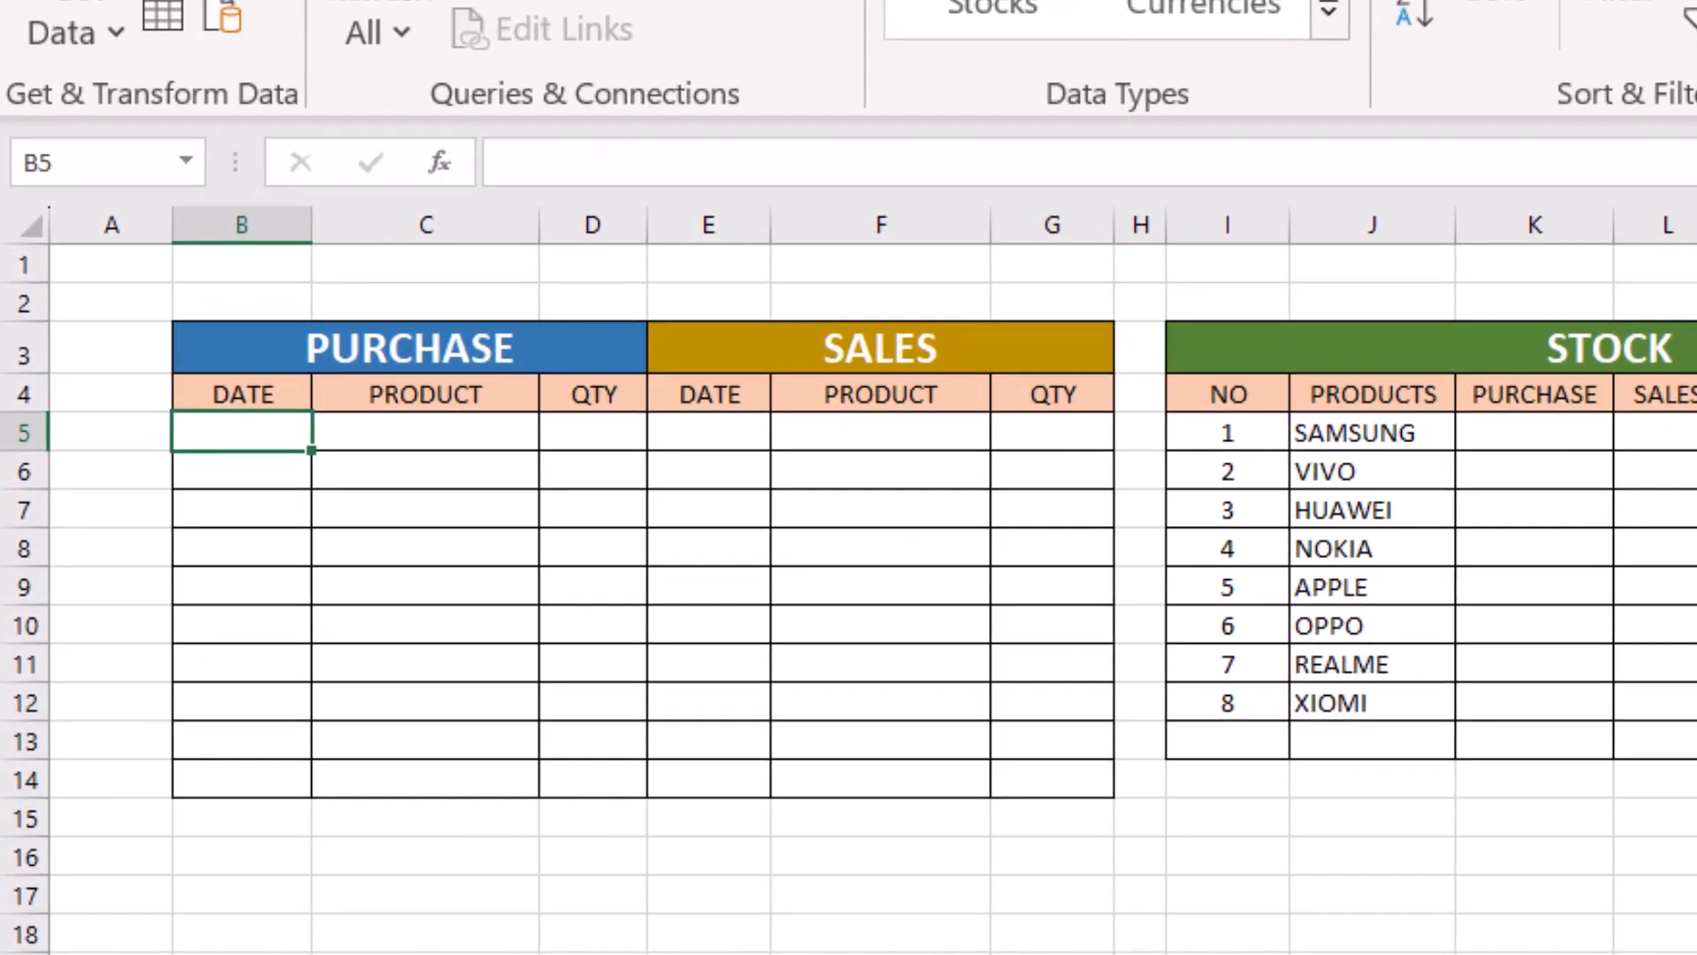
{"action": "type", "text": "="}
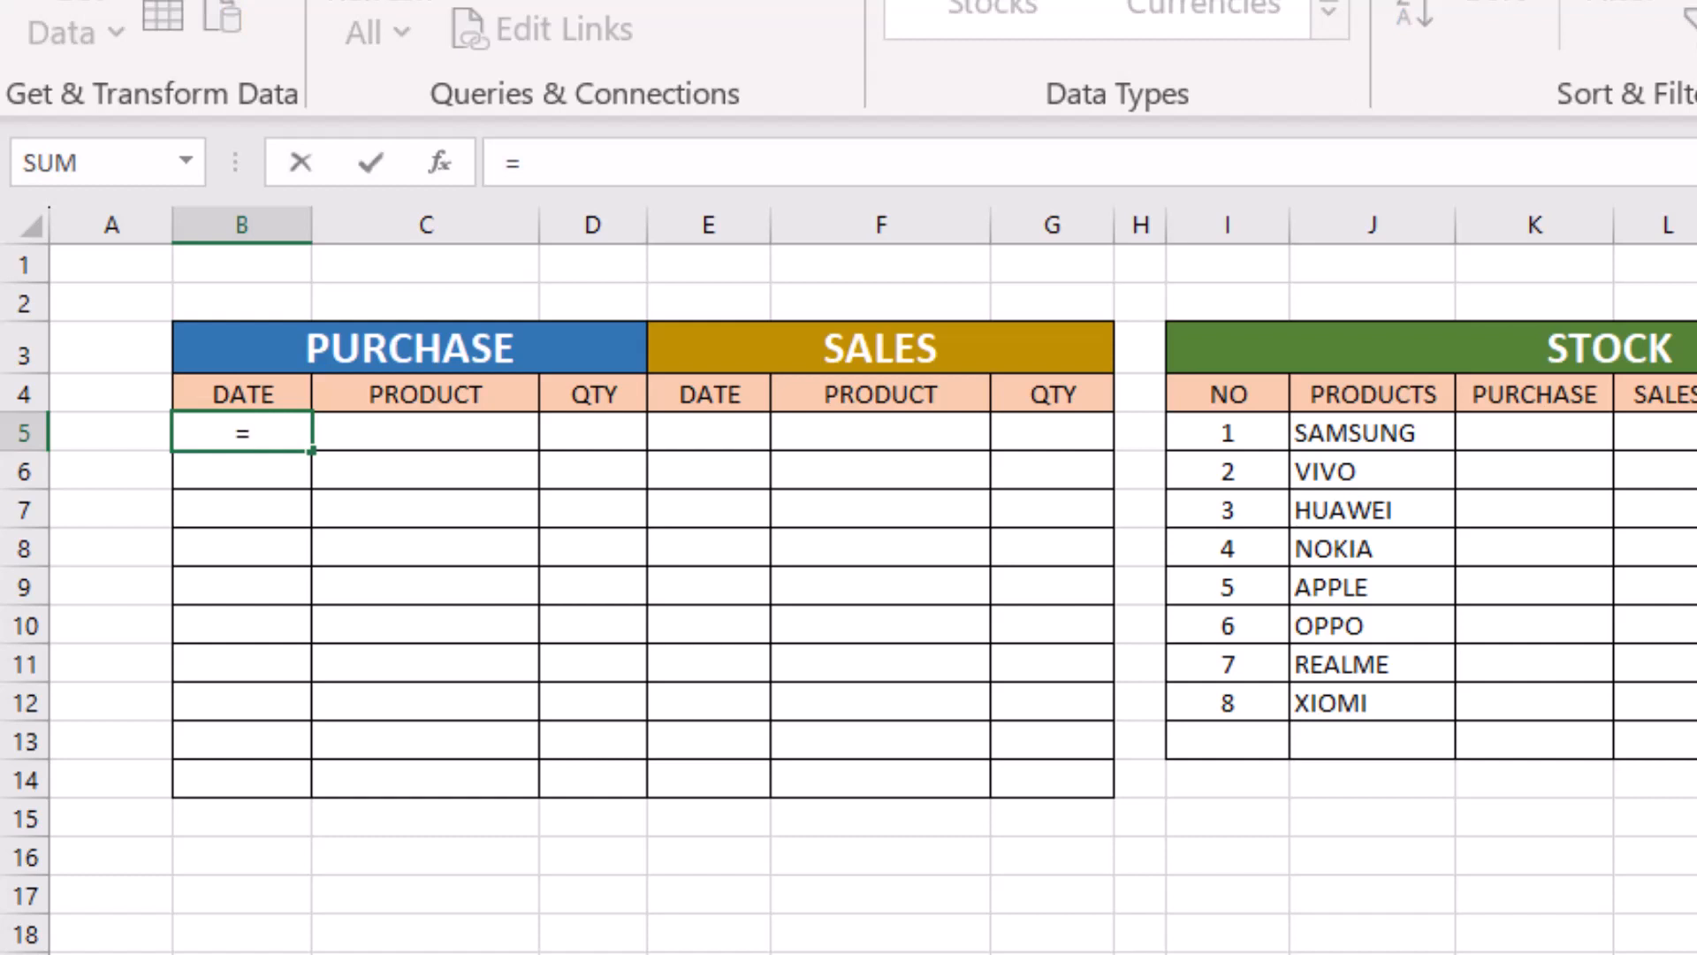
{"action": "type", "text": "today"}
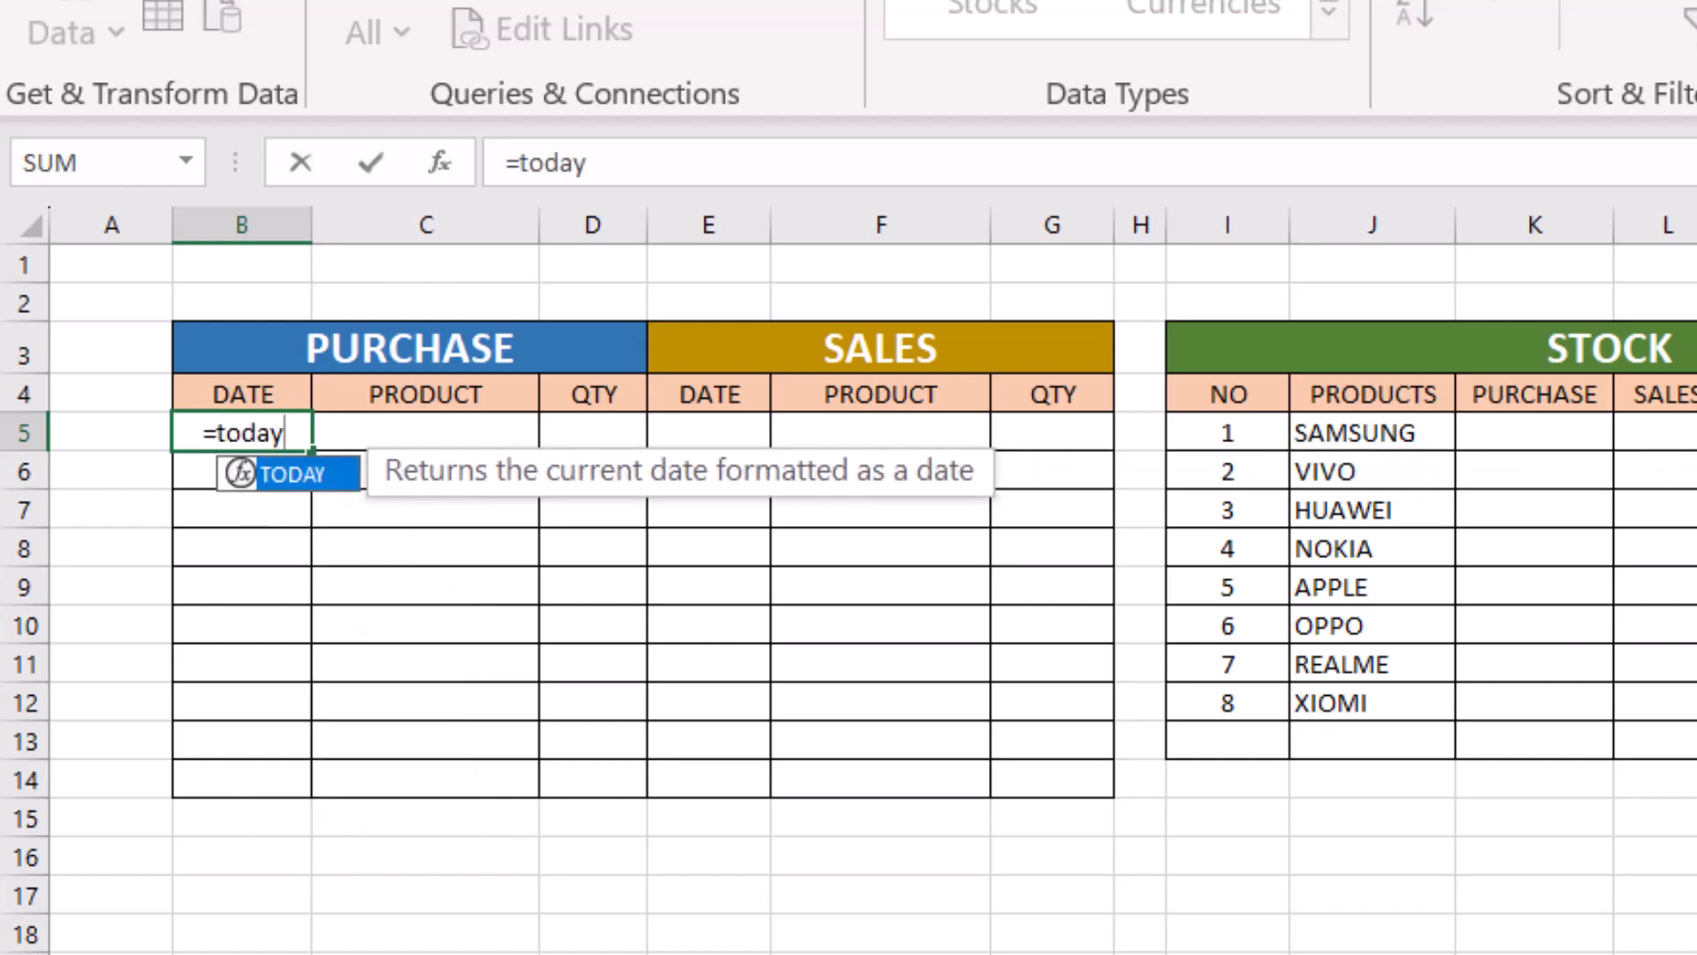
{"action": "type", "text": "("}
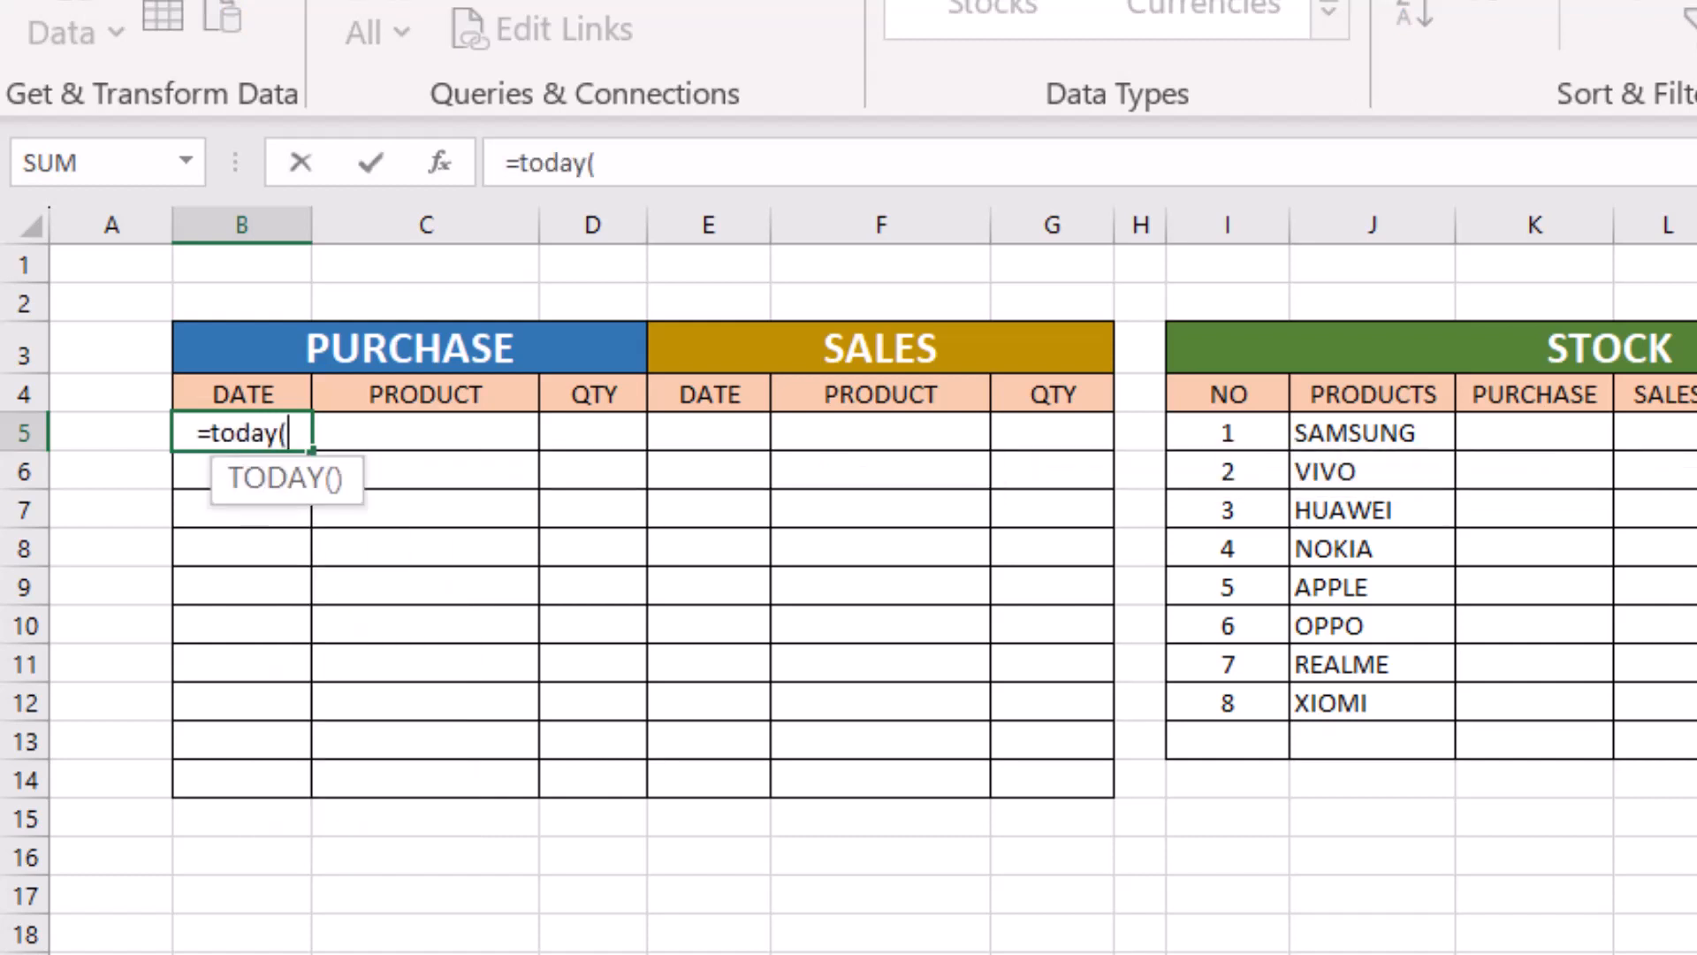
{"action": "type", "text": ")"}
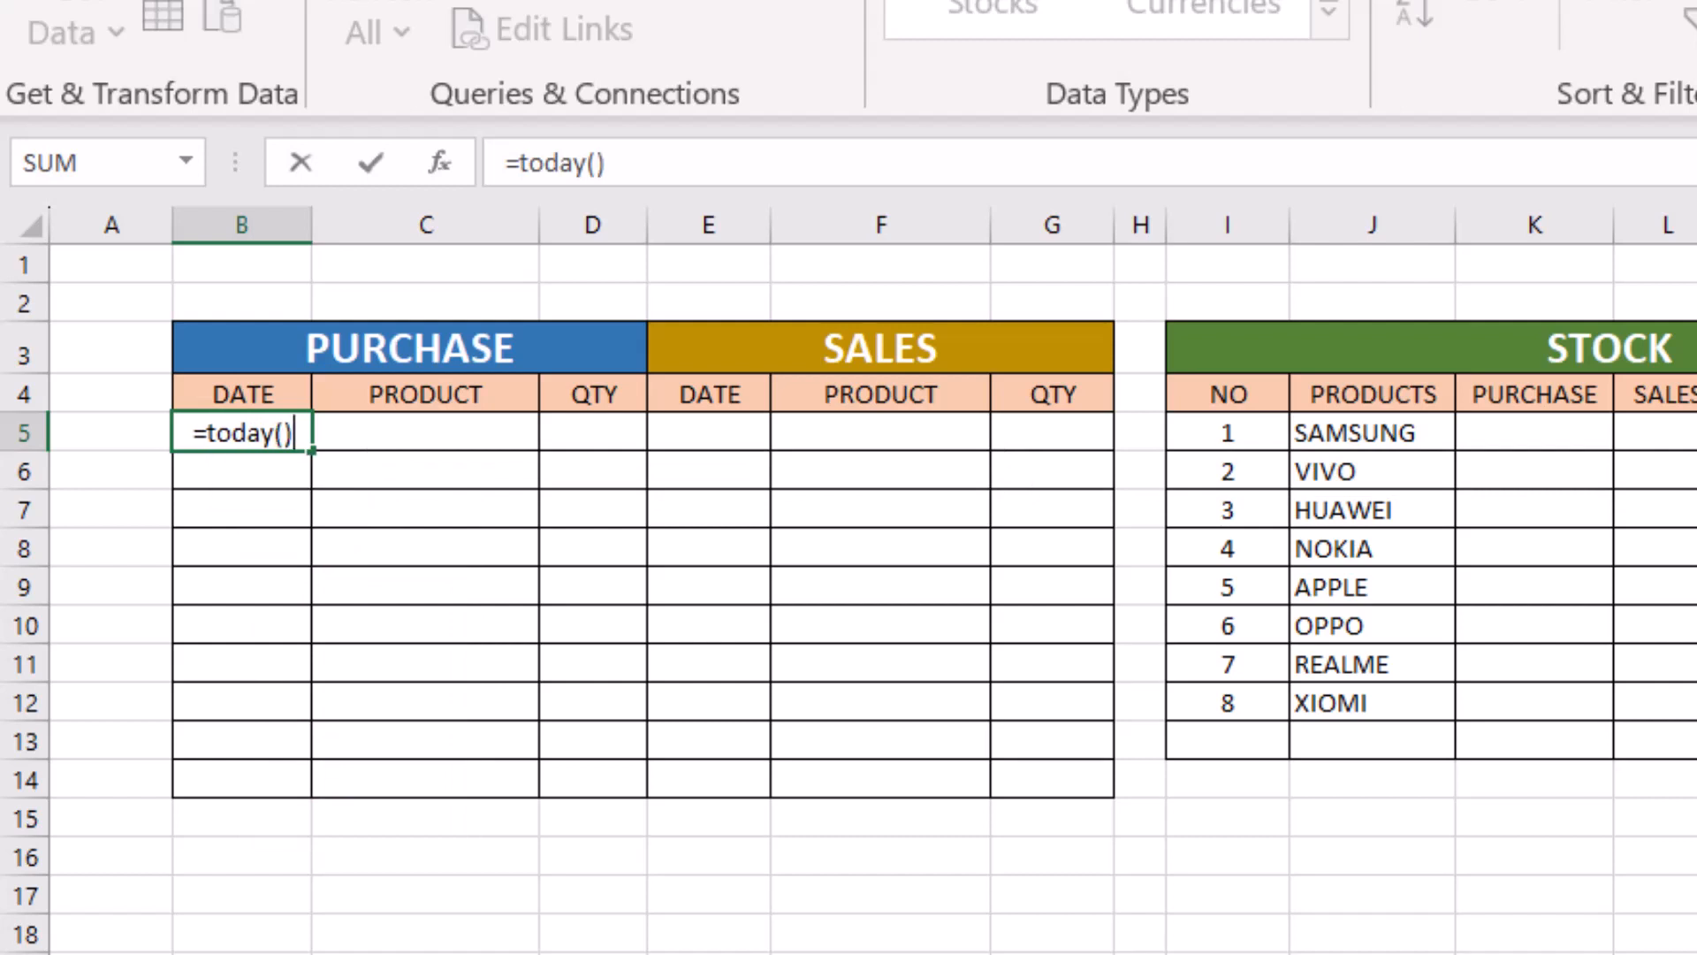
{"action": "key", "text": "Return"}
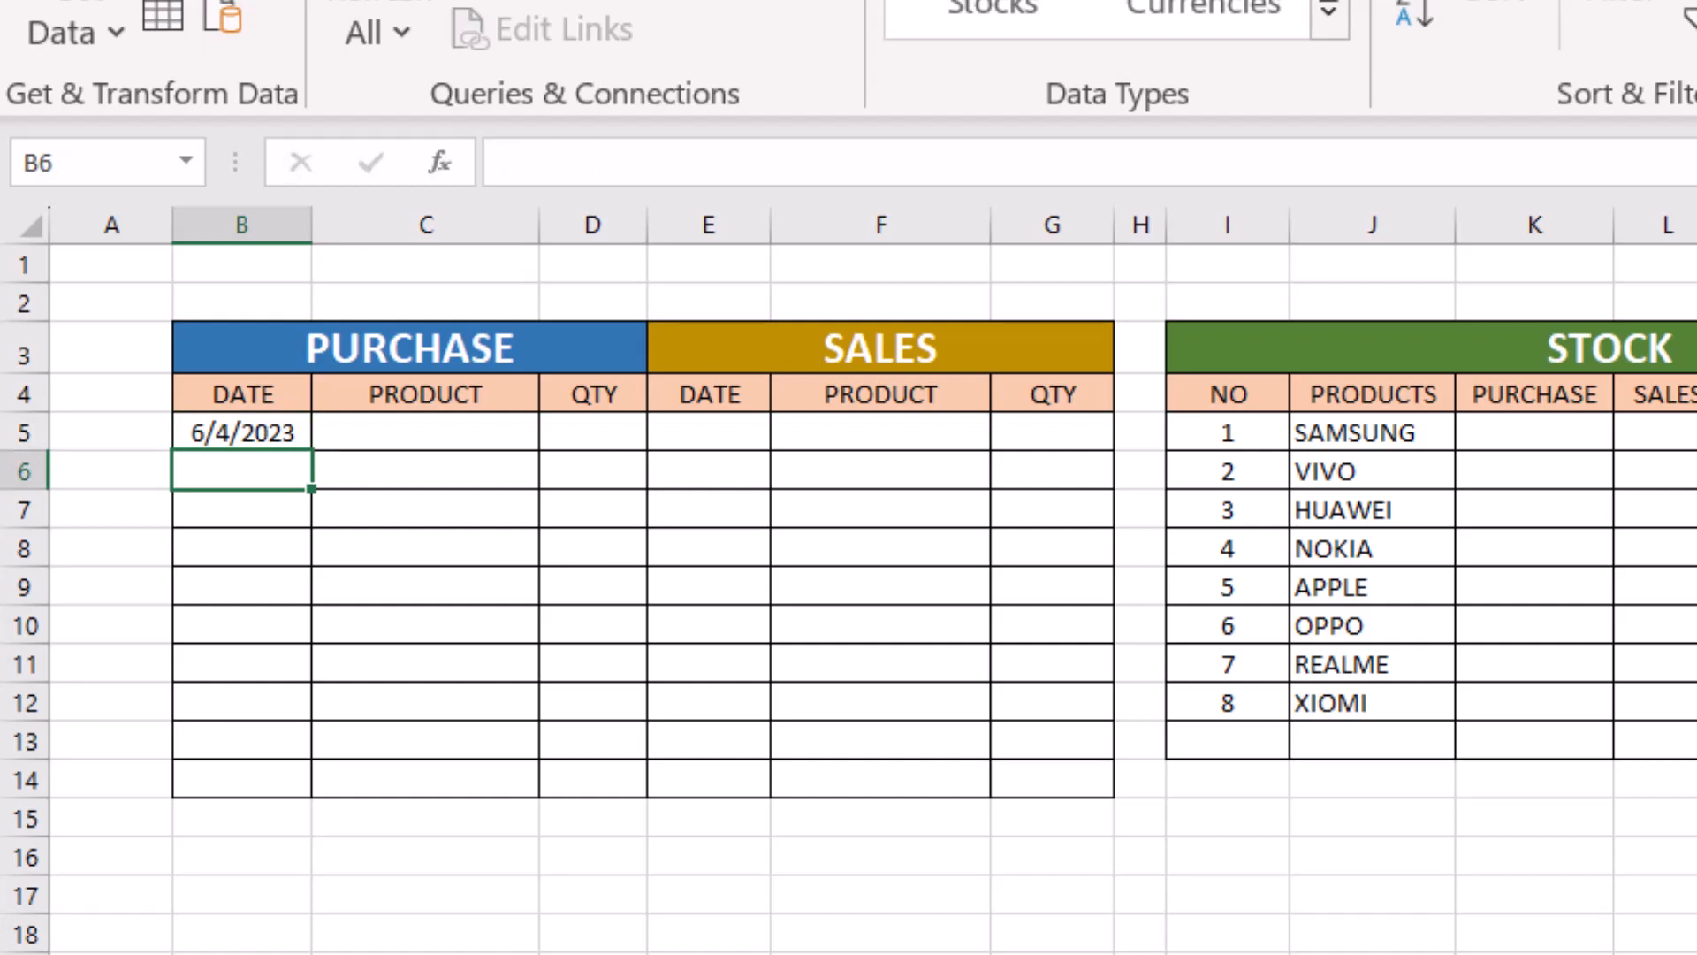
{"action": "left_click", "coordinate": [269, 435]}
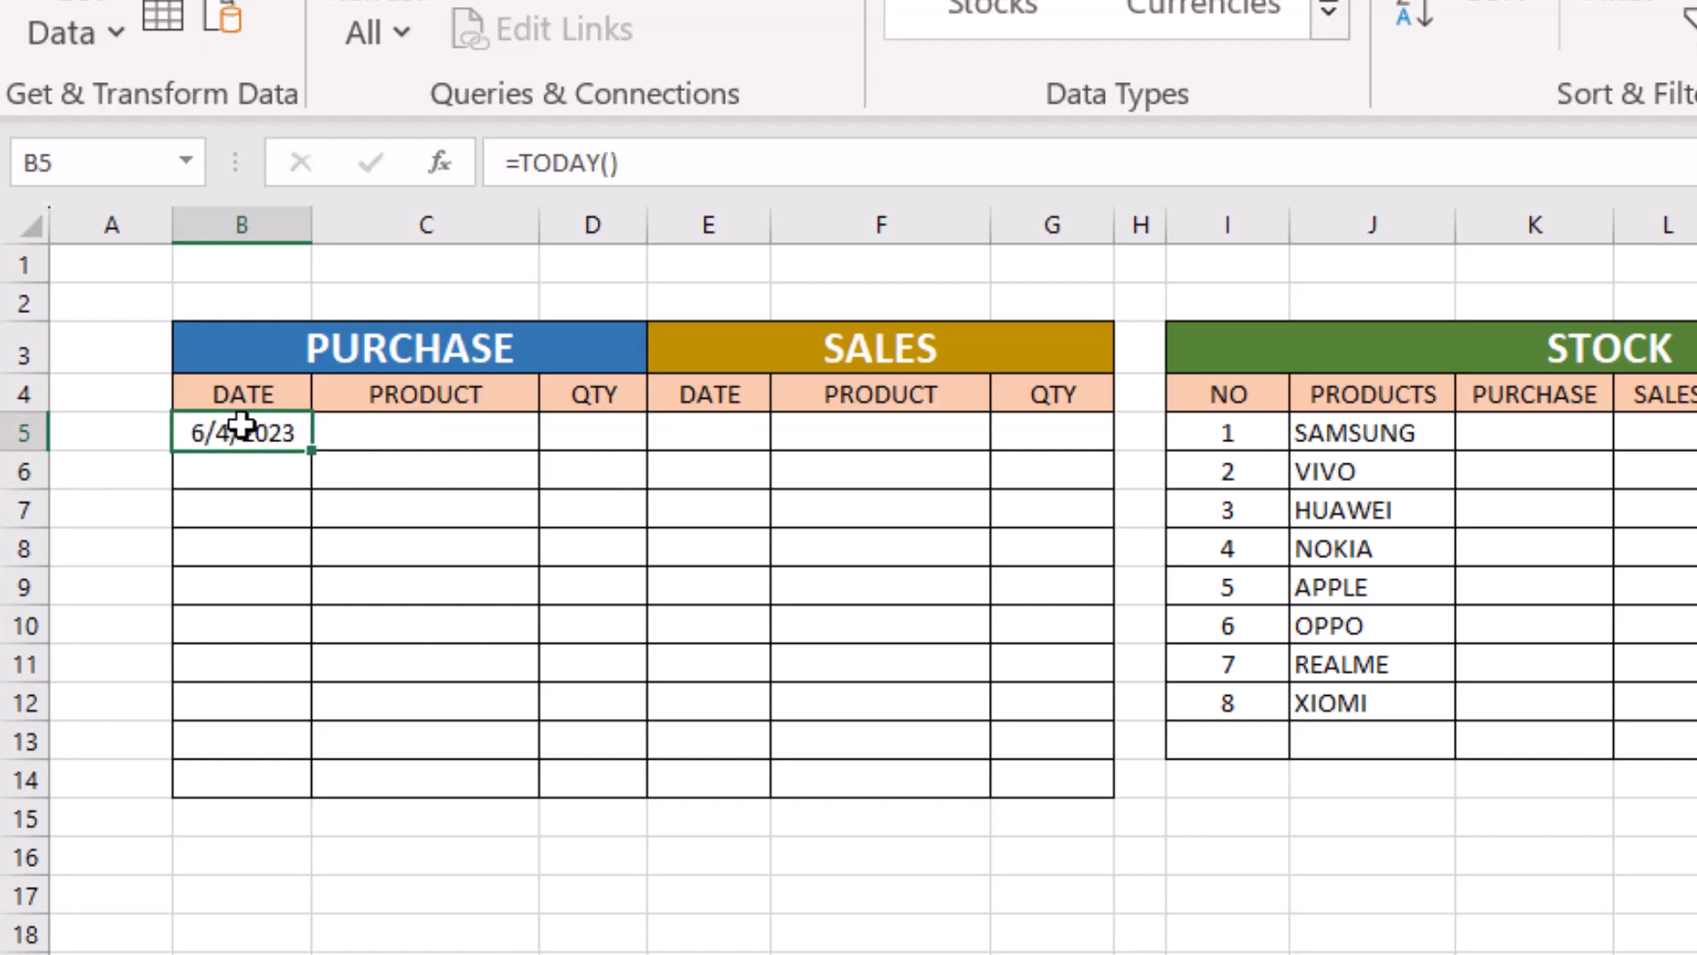
- Enter the formula =TODAY() in cell E5, the first date cell of the sales table
{"action": "left_click", "coordinate": [714, 429]}
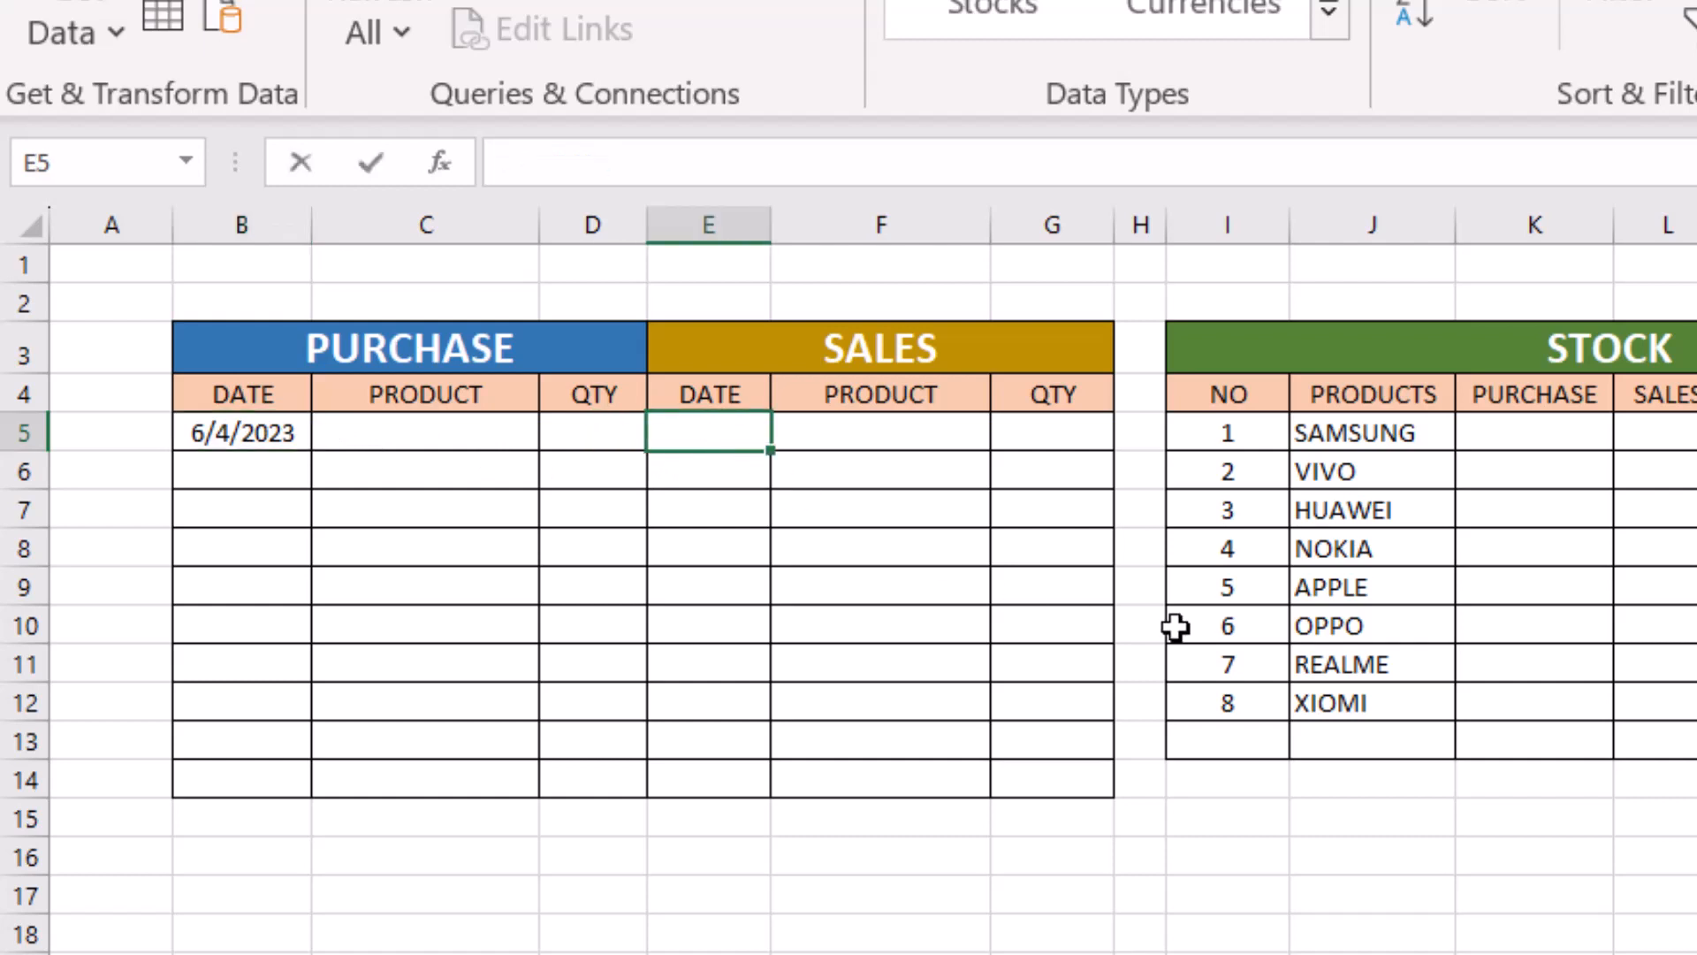
{"action": "type", "text": "=TODAY()"}
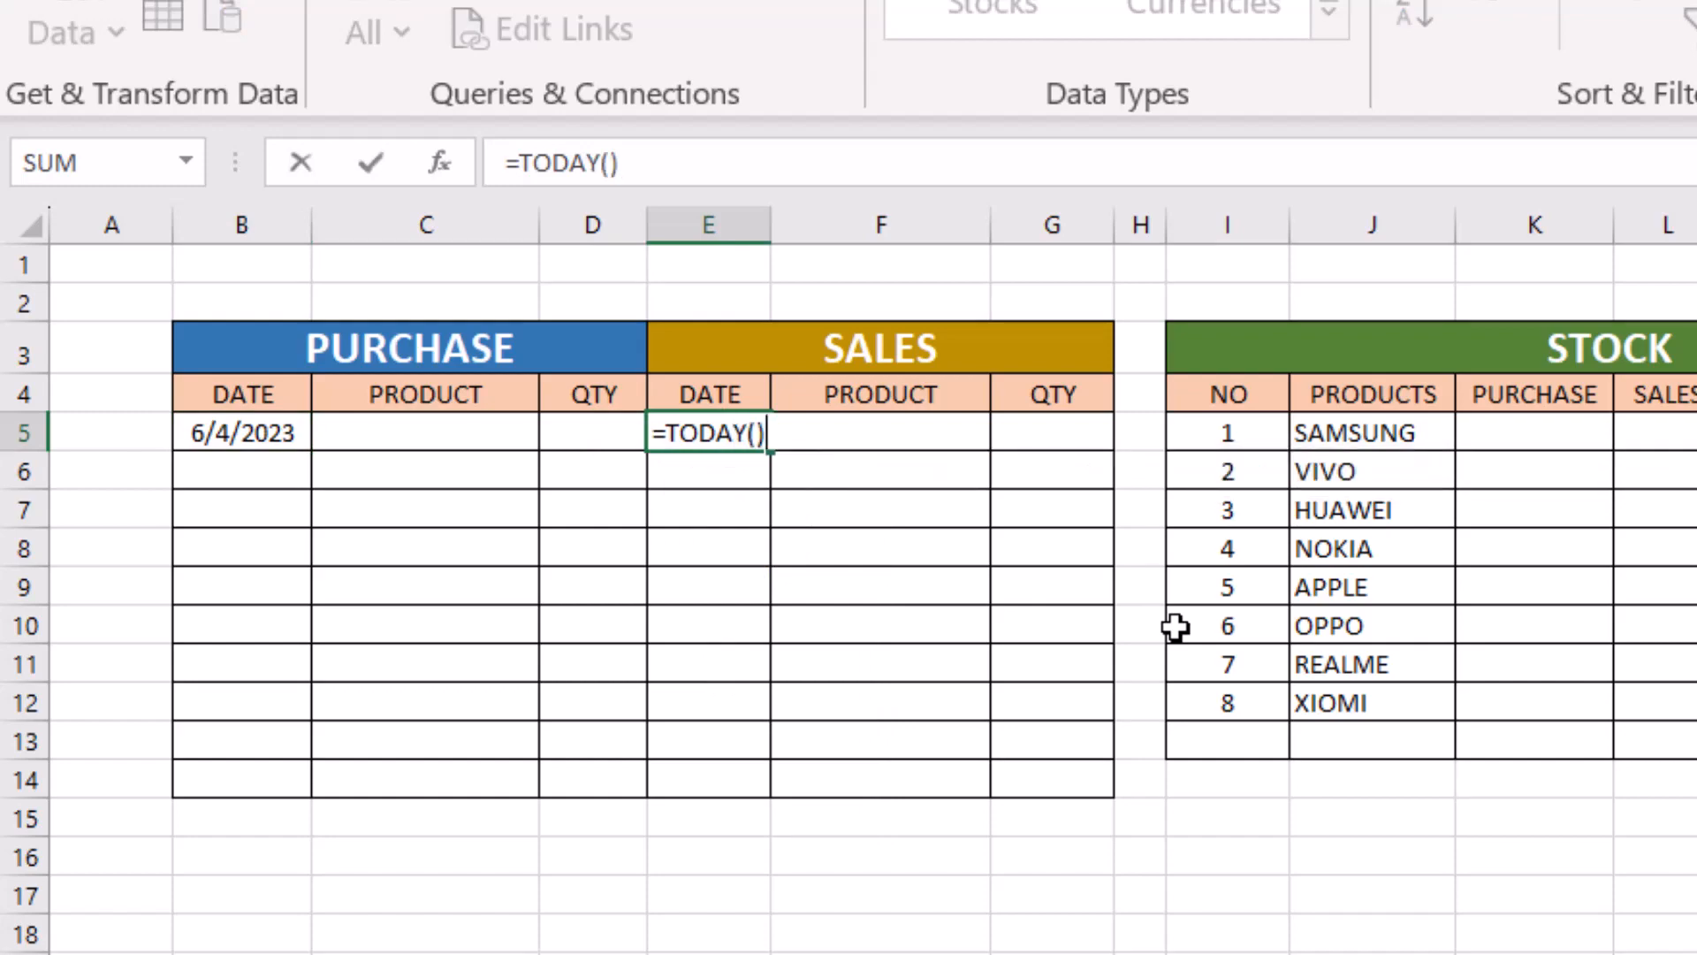
{"action": "key", "text": "Return"}
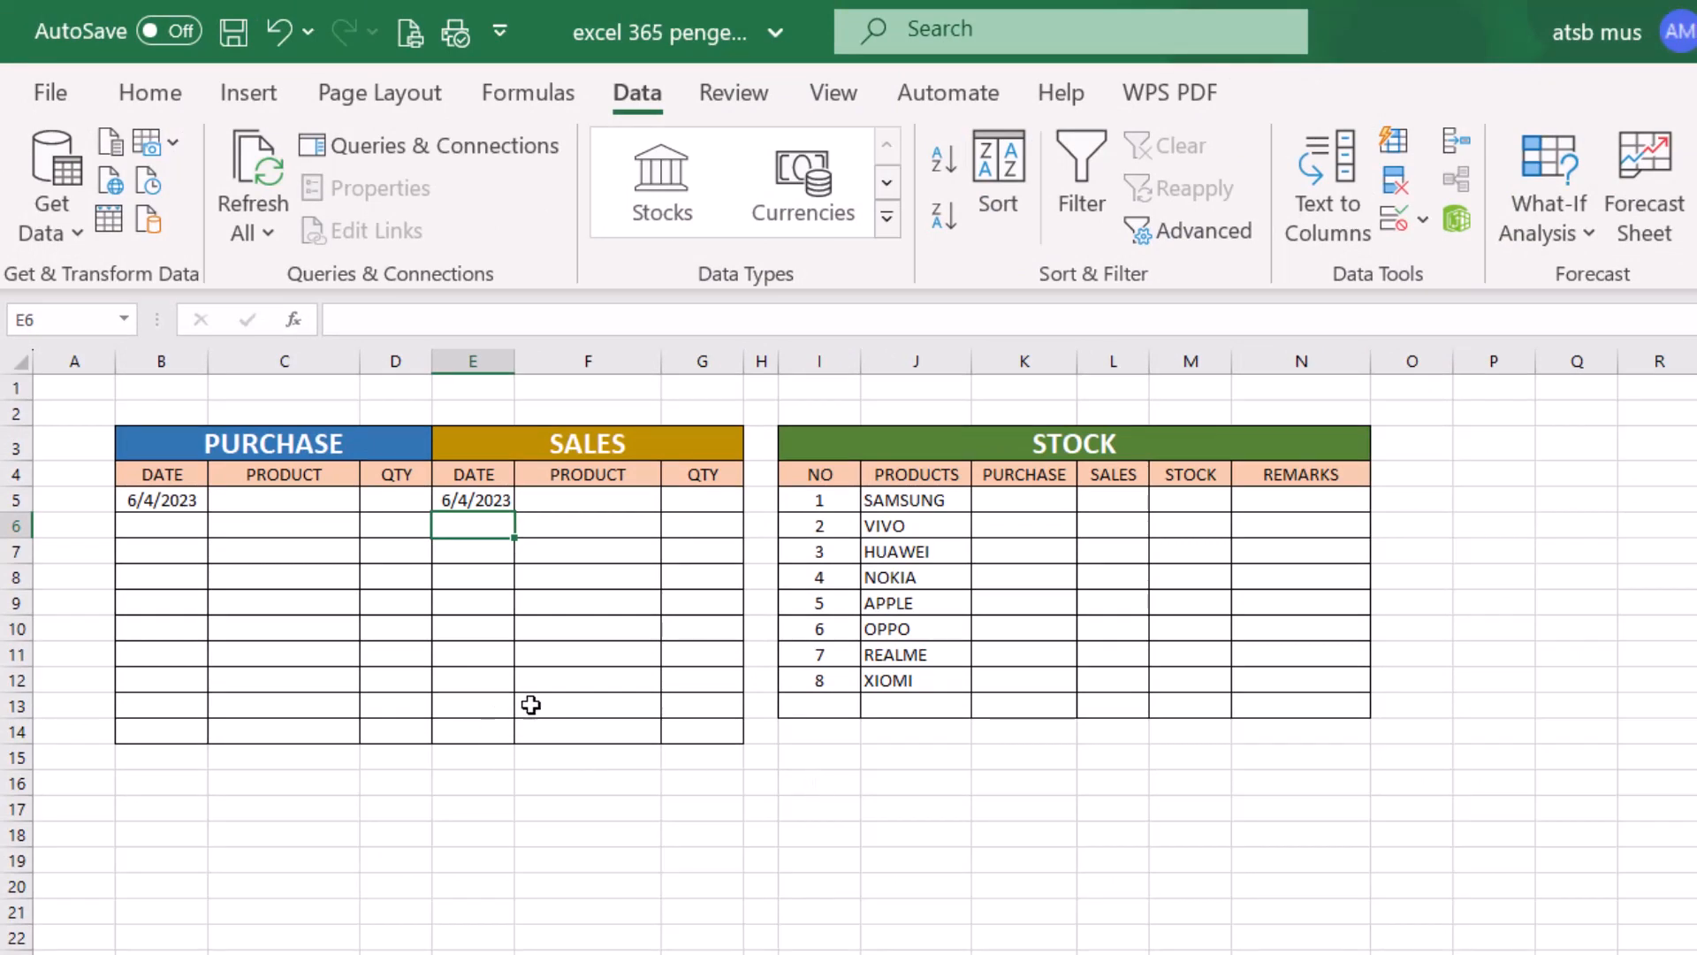
- Add List data validation to purchase product cell C5, using the stock product names in $J$5:$J$12 as the source
{"action": "left_click", "coordinate": [293, 499]}
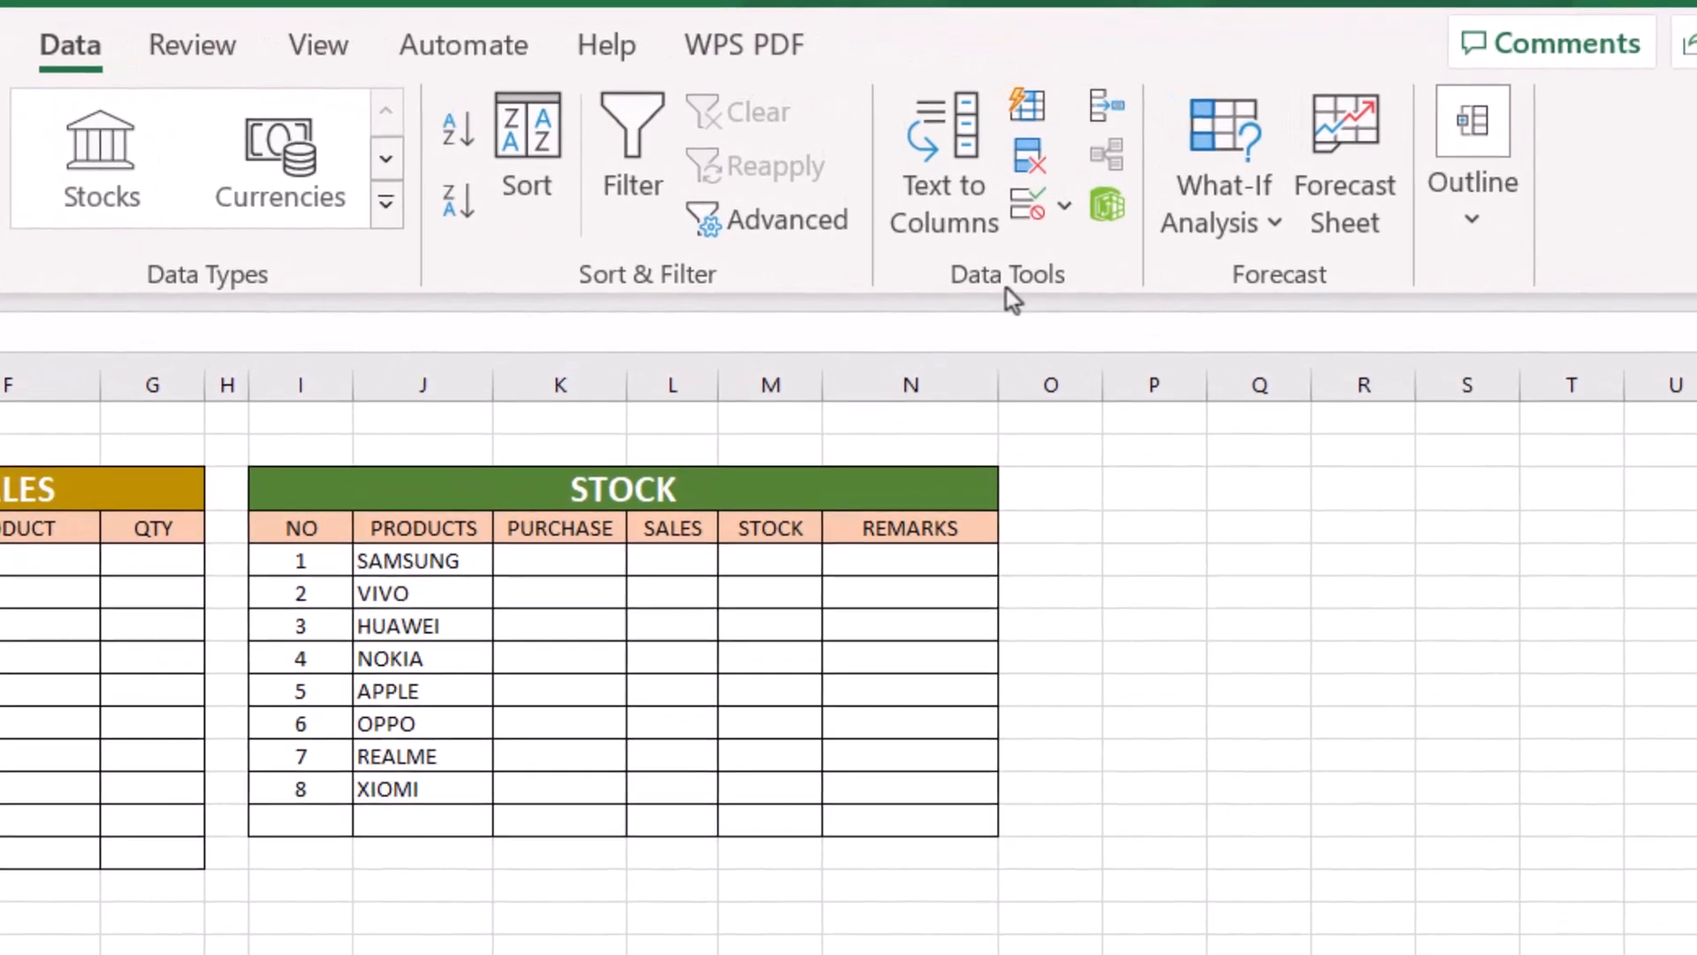
{"action": "left_click", "coordinate": [1068, 209]}
{"action": "left_click", "coordinate": [1167, 261]}
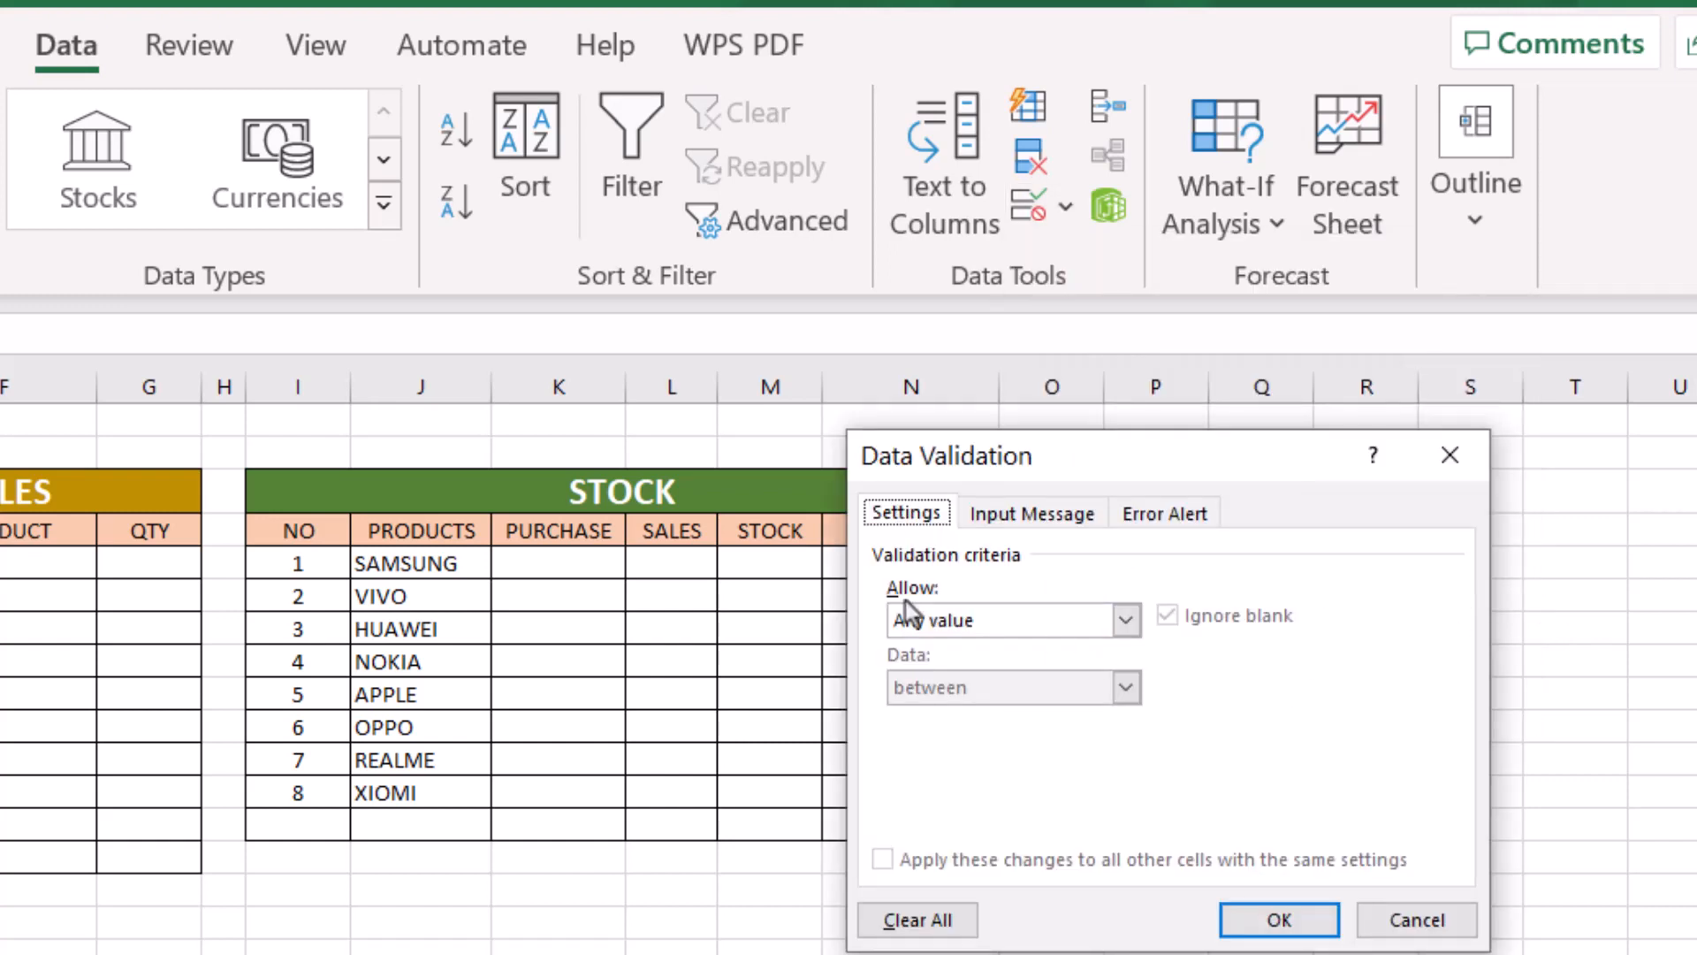
{"action": "left_click", "coordinate": [1126, 622]}
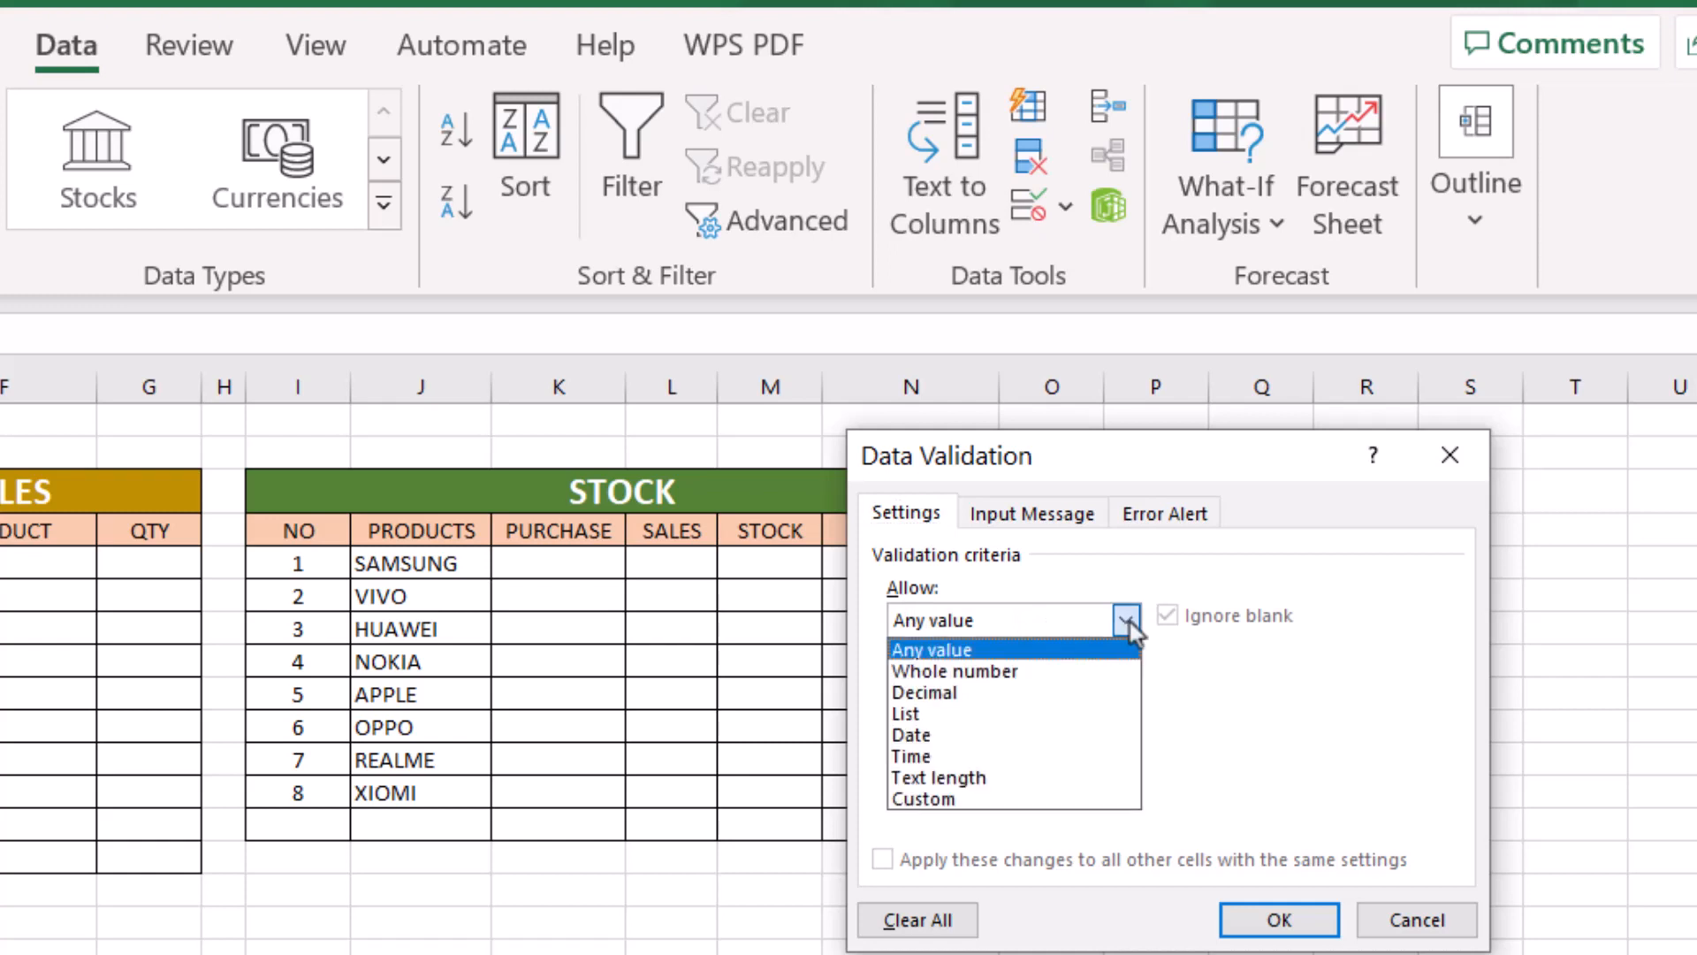
{"action": "left_click", "coordinate": [905, 716]}
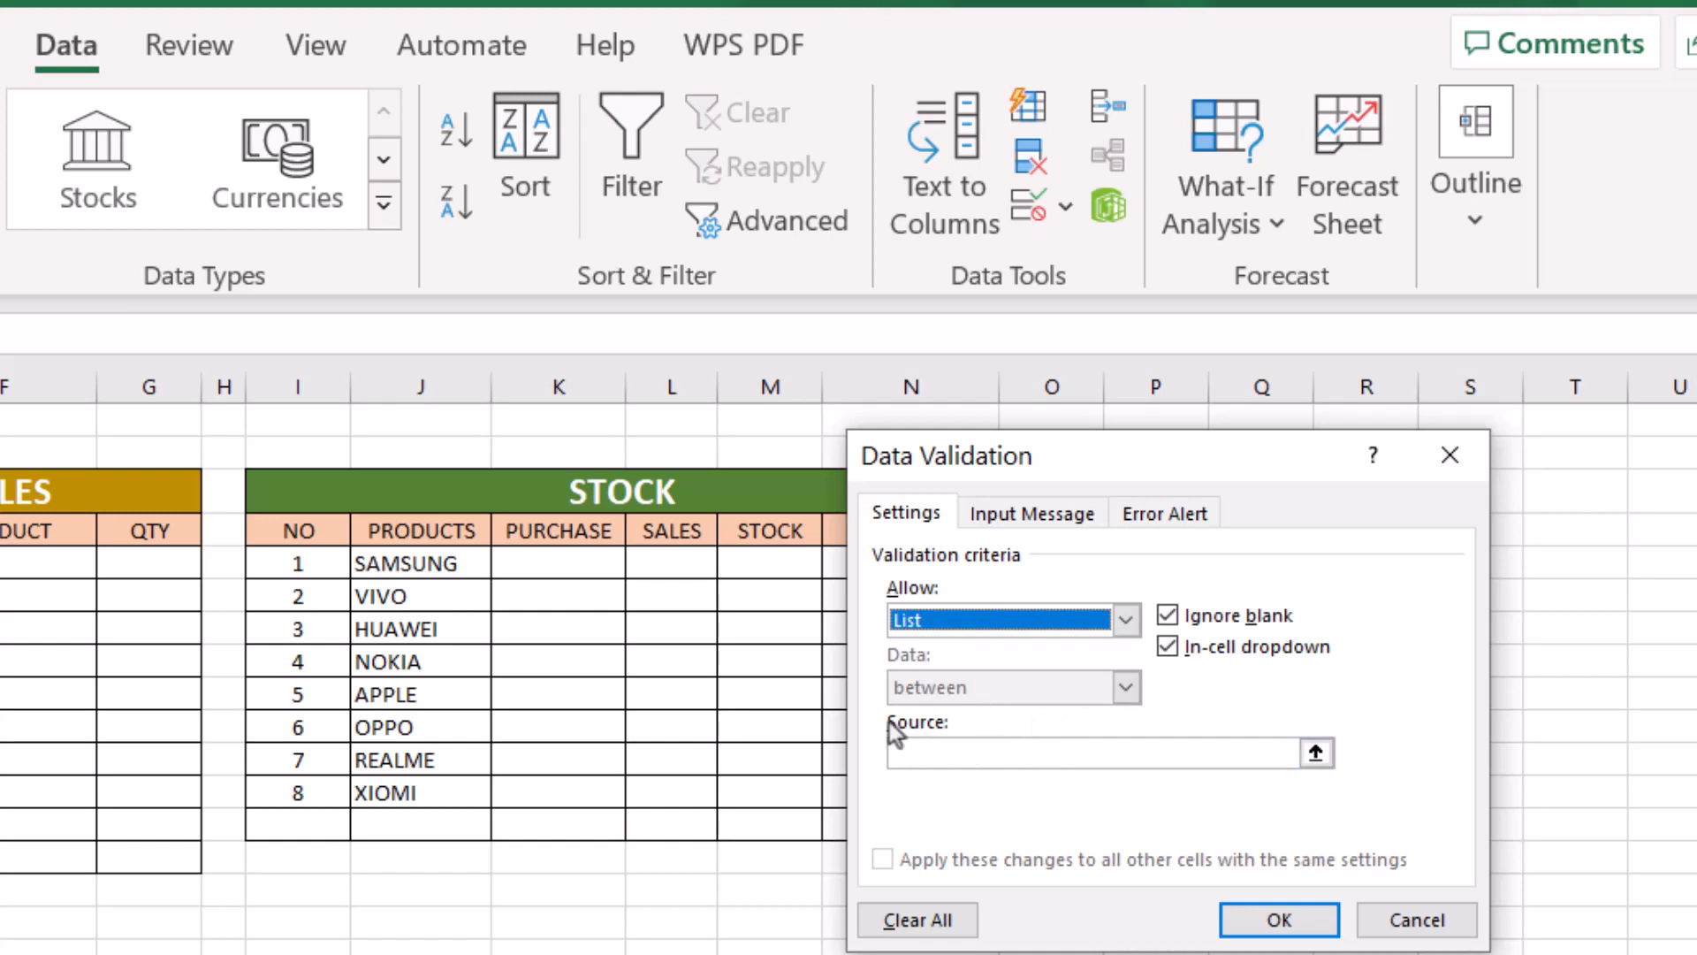
{"action": "left_click", "coordinate": [936, 753]}
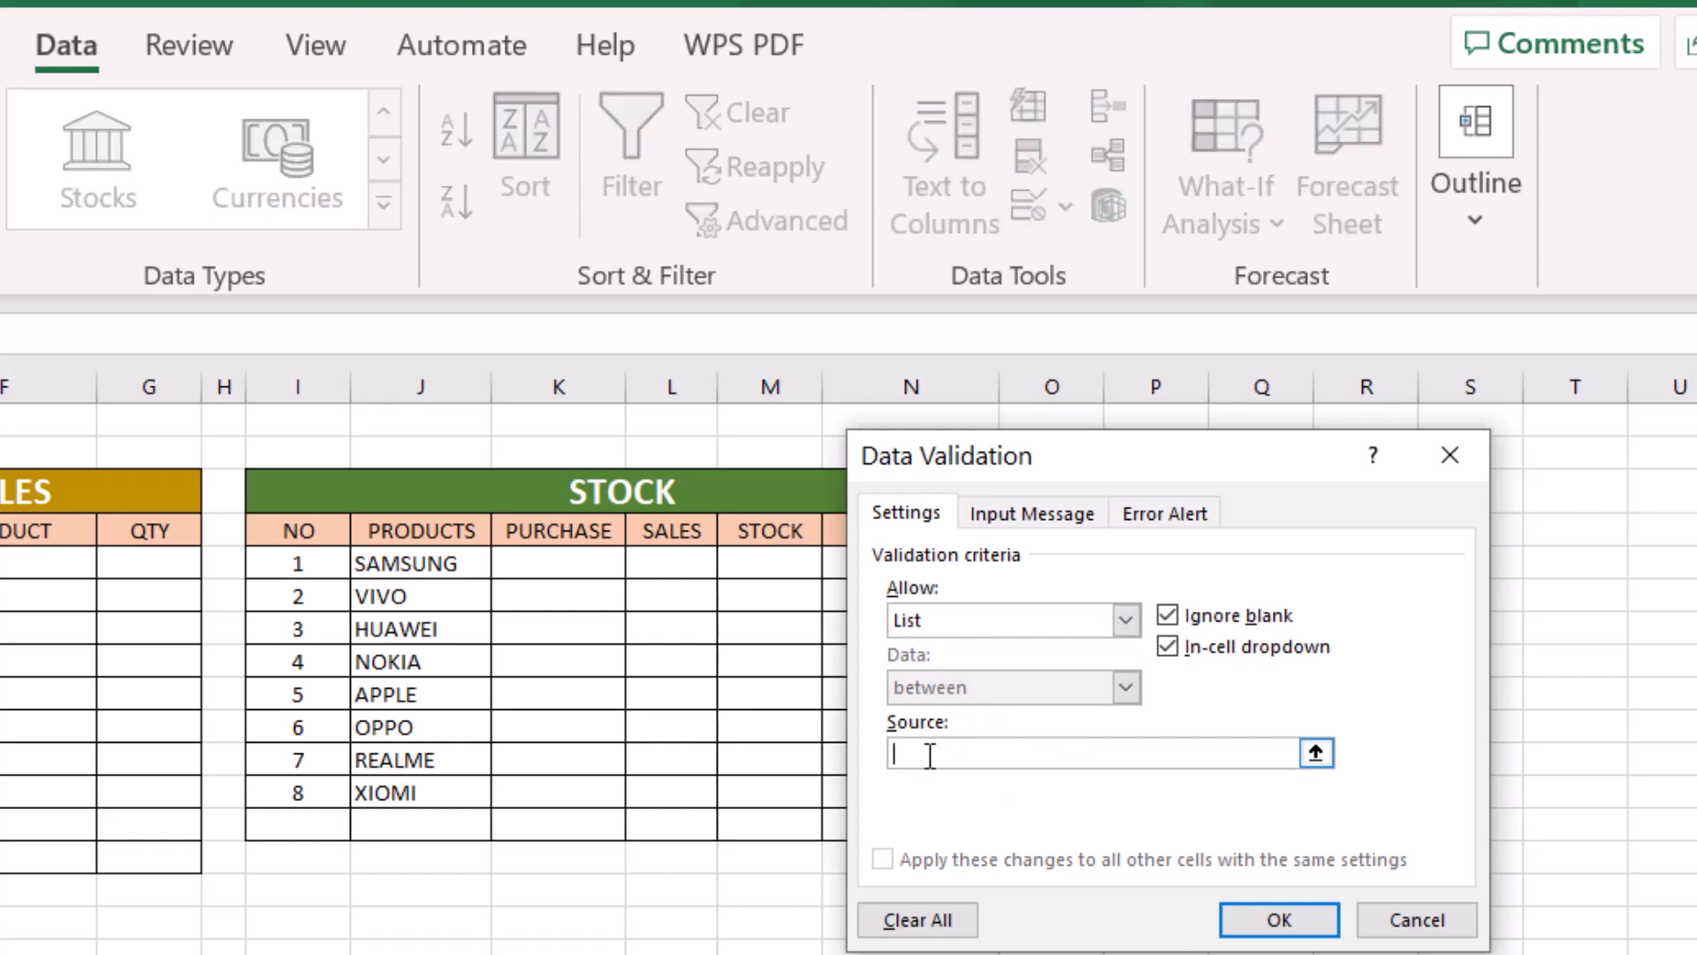
{"action": "left_click", "coordinate": [435, 565]}
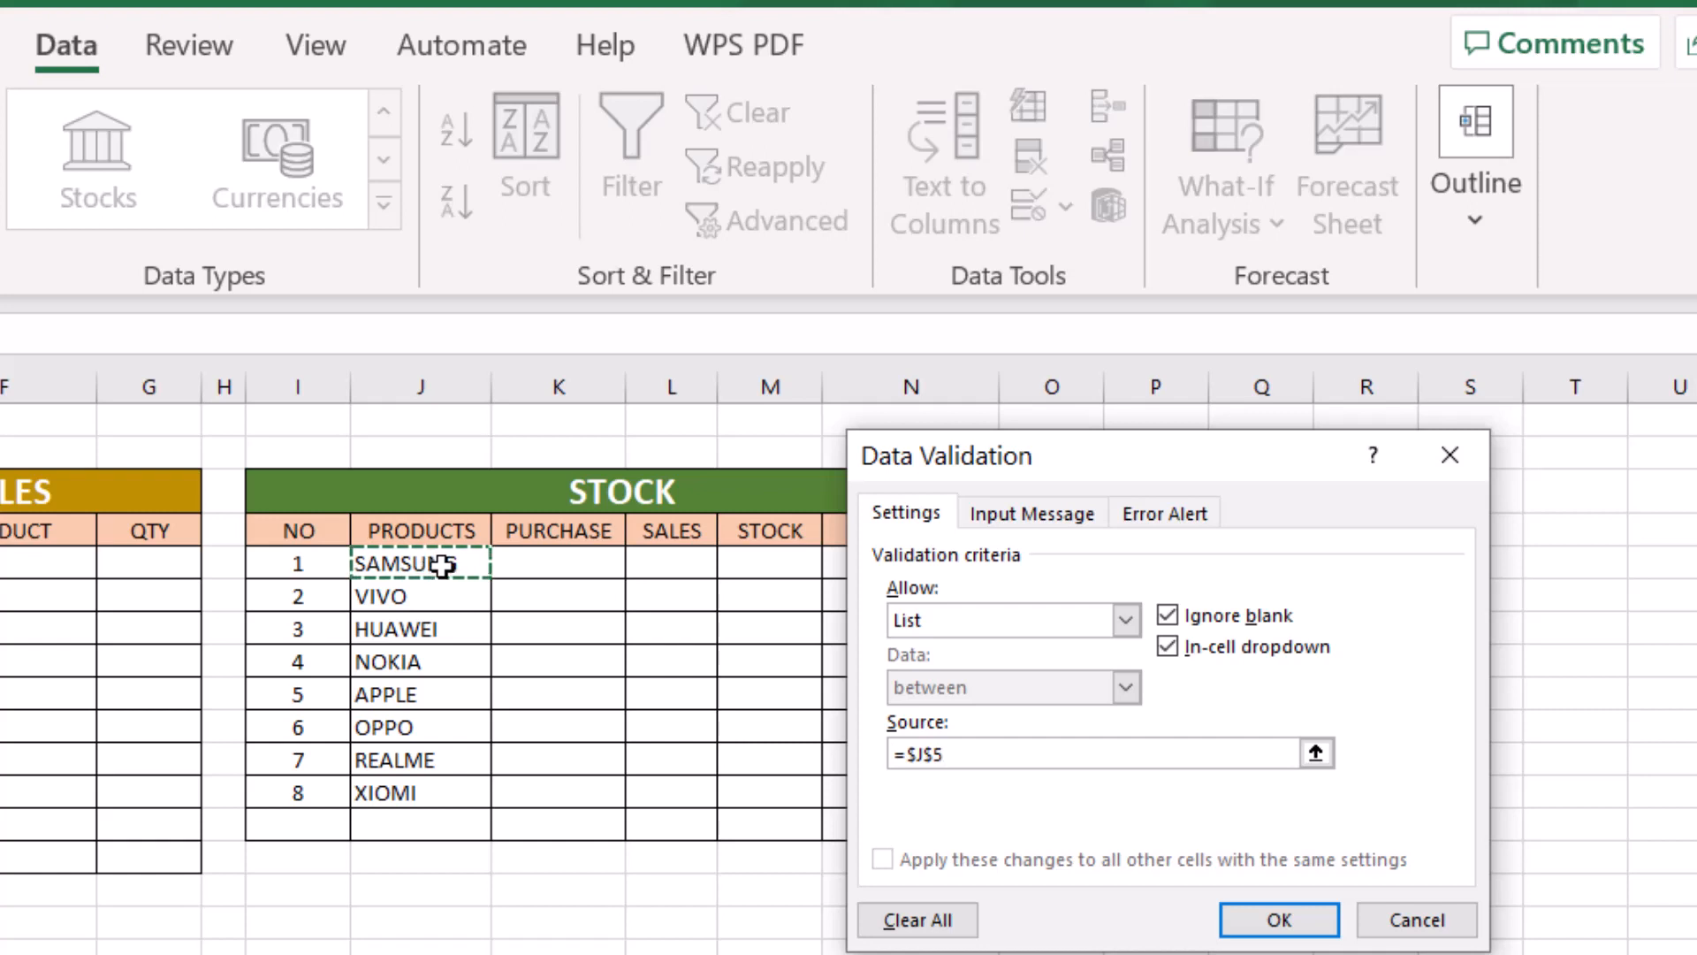
{"action": "left_click_drag", "start_coordinate": [444, 565], "coordinate": [434, 789]}
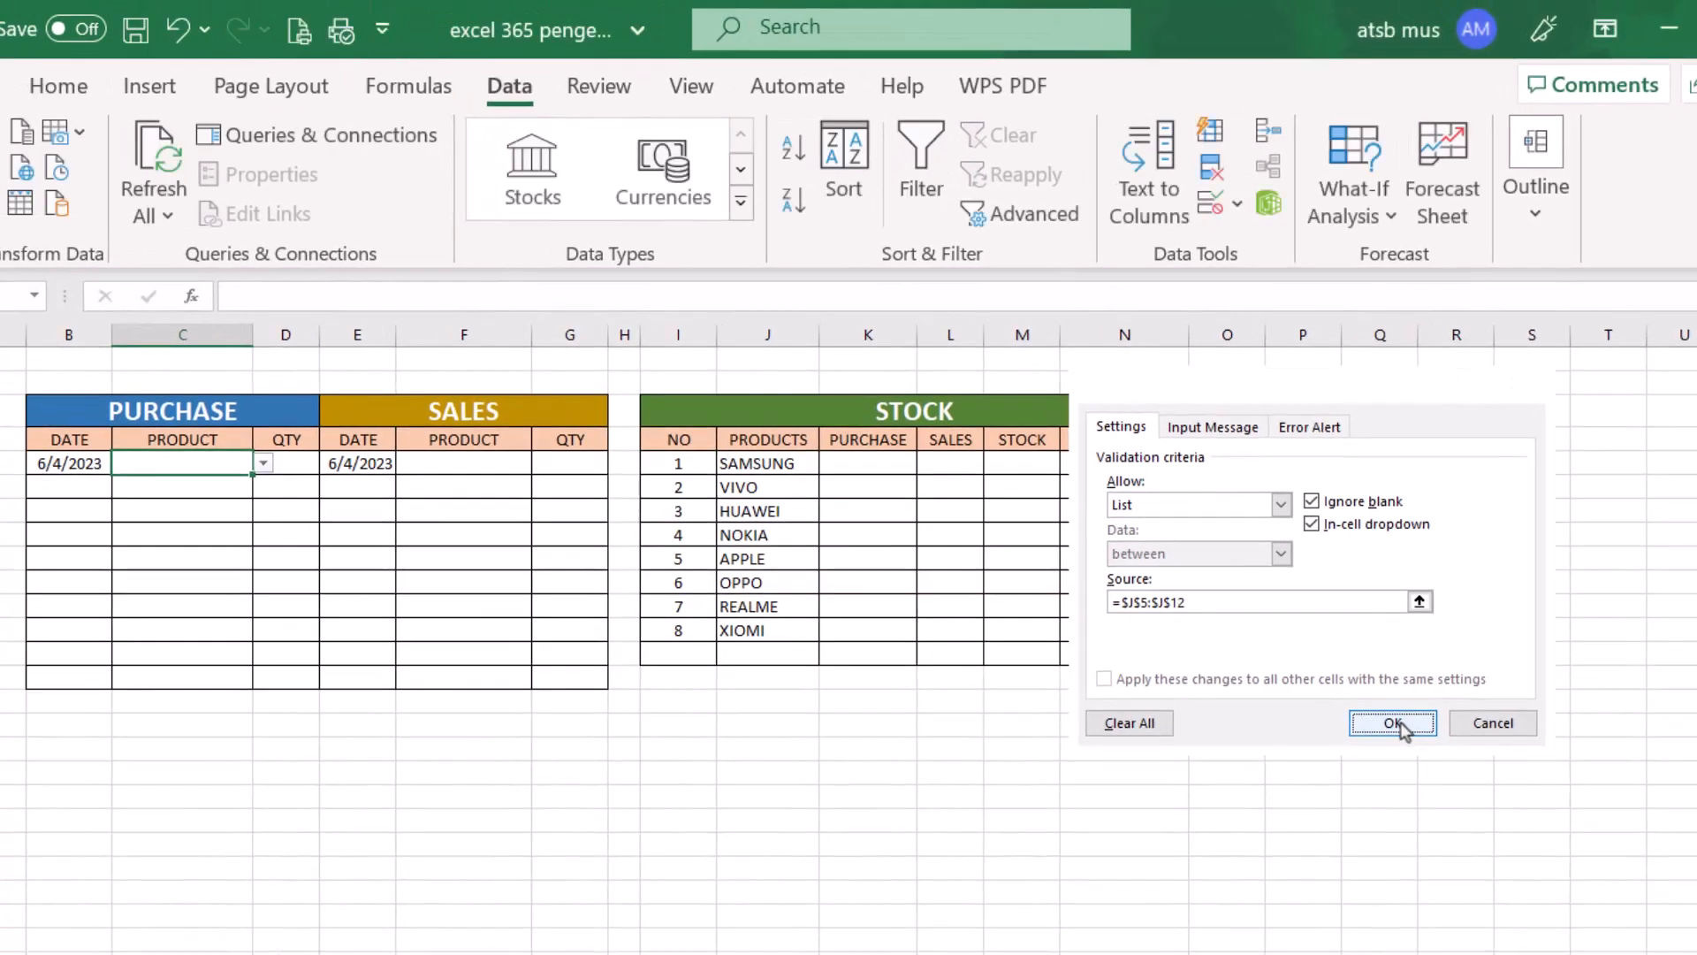
{"action": "left_click", "coordinate": [1393, 723]}
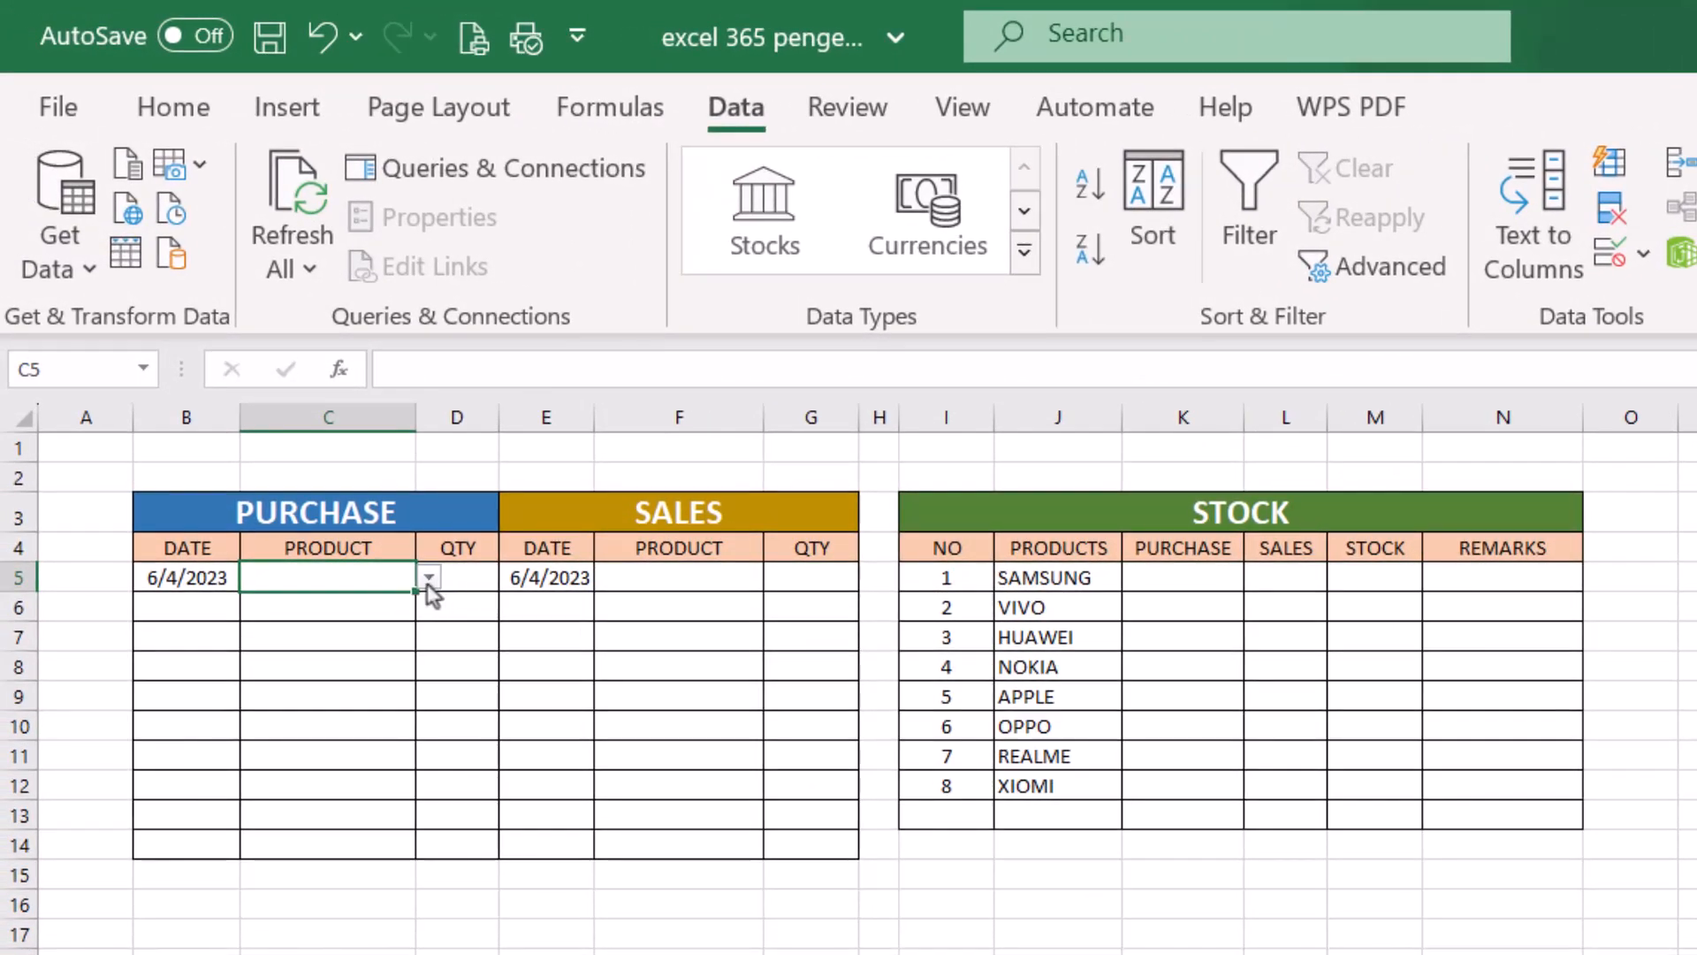
- Check the product dropdown in C5 and fill it down the purchase product column through C14
{"action": "left_click", "coordinate": [427, 579]}
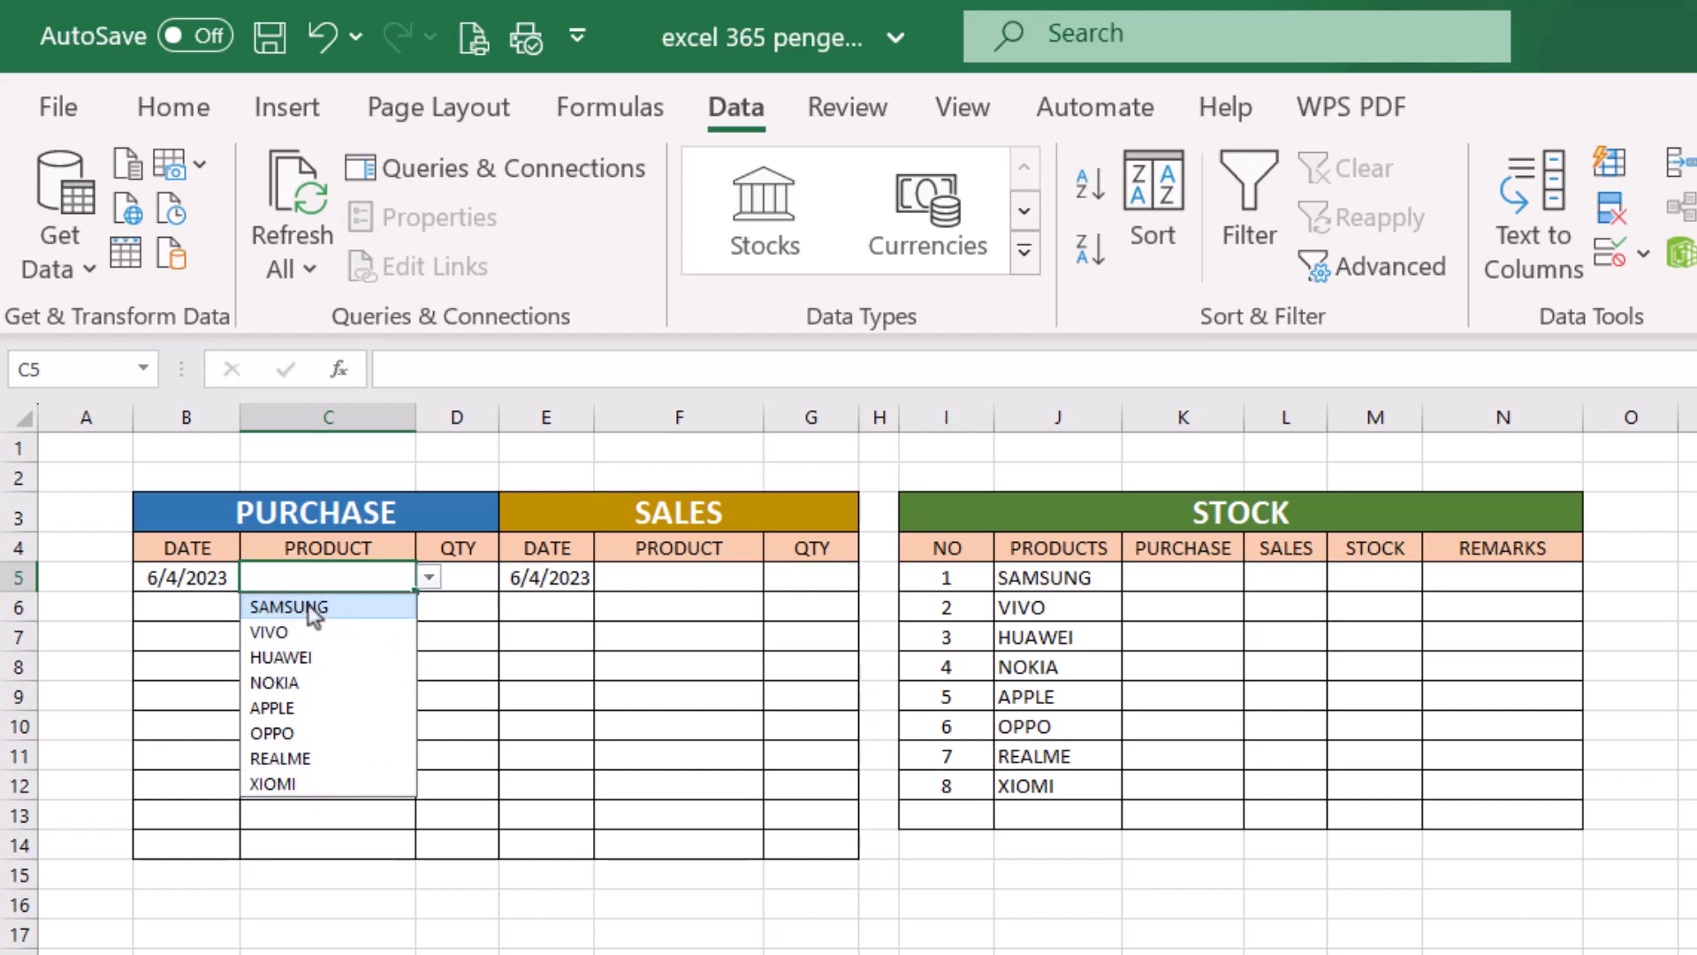
{"action": "left_click", "coordinate": [445, 609]}
{"action": "left_click", "coordinate": [371, 580]}
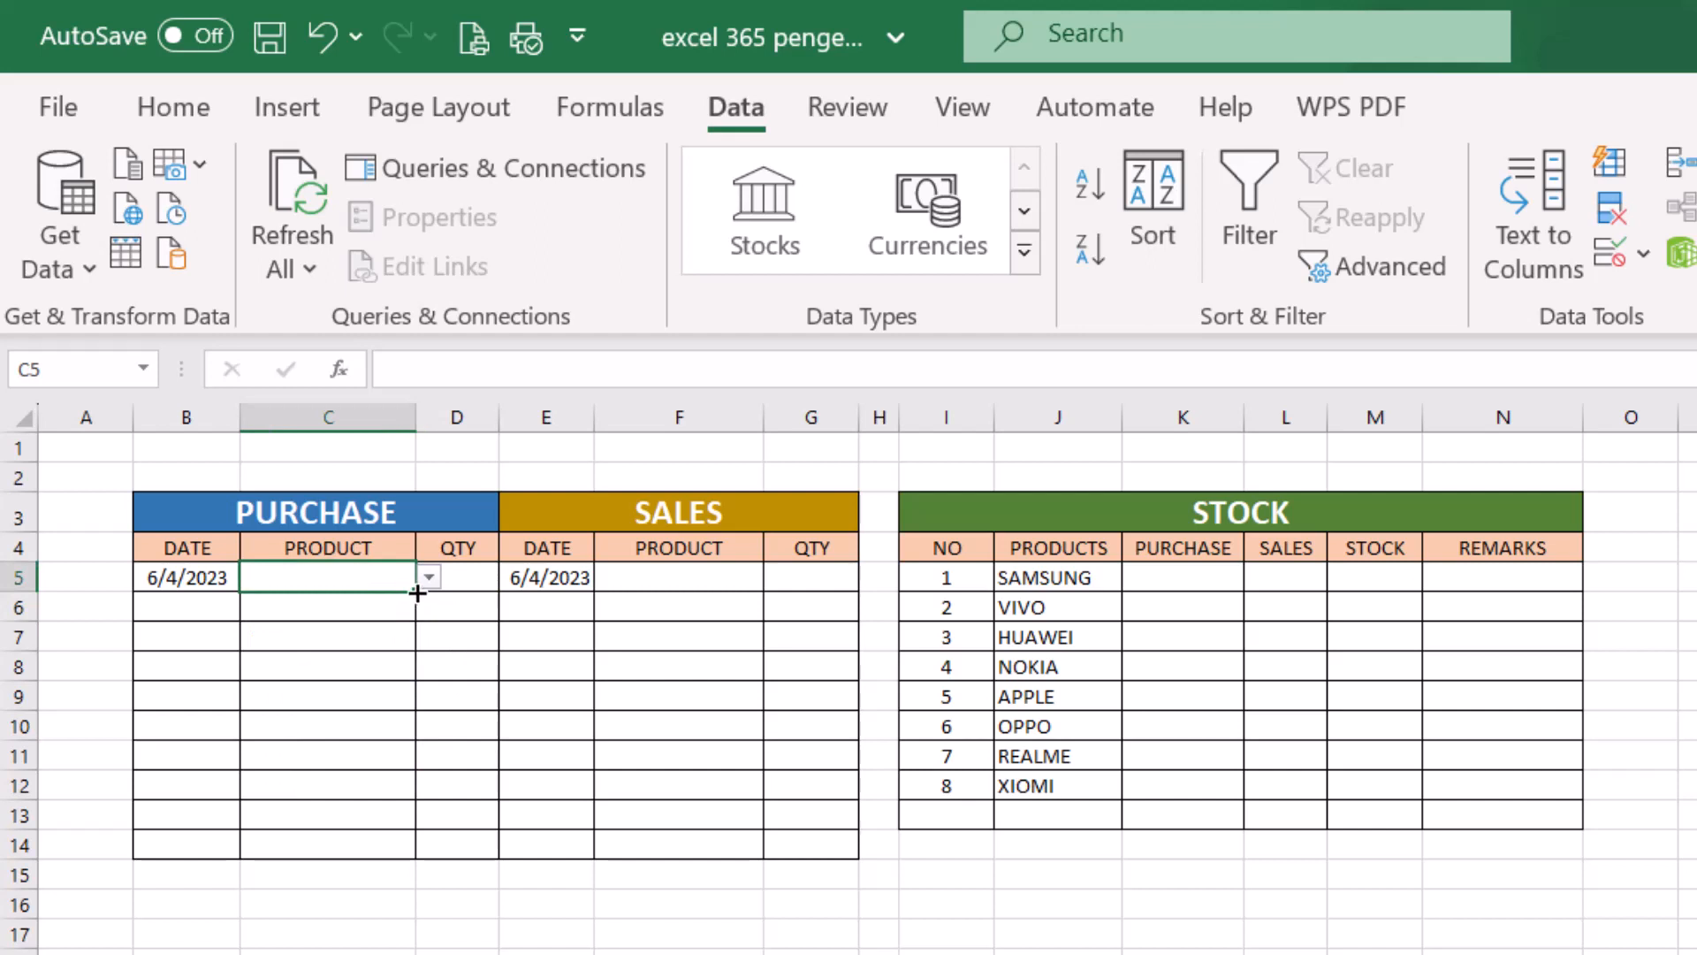
{"action": "left_click_drag", "start_coordinate": [418, 592], "coordinate": [410, 850]}
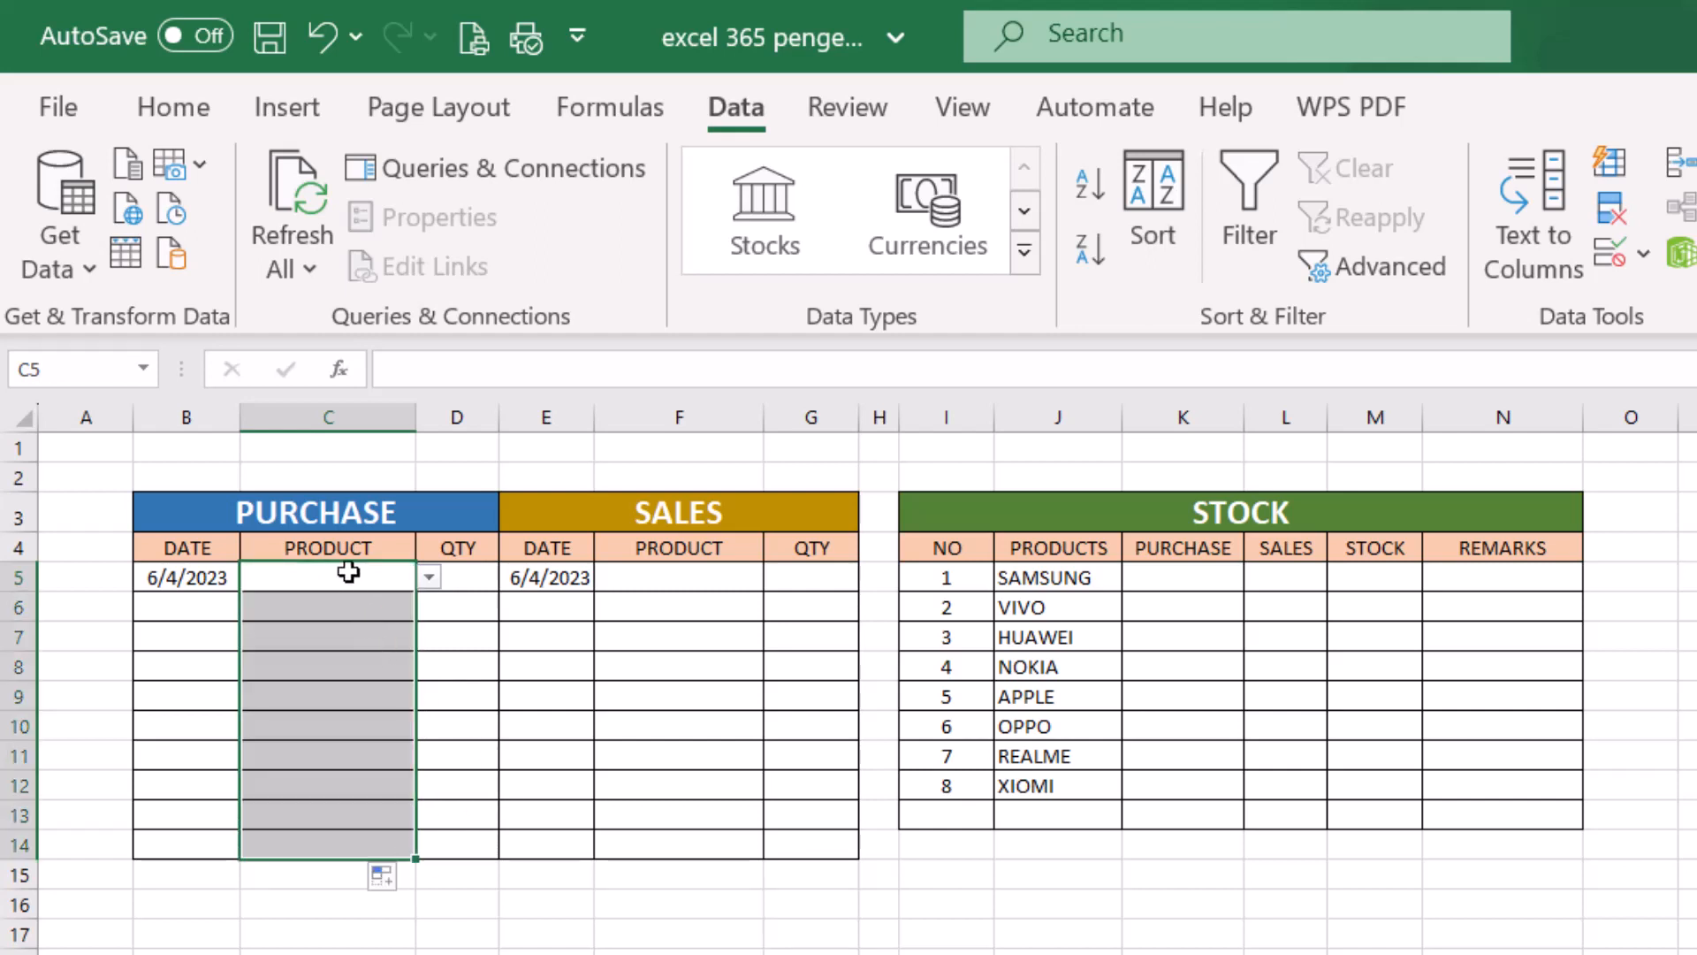
- Check the cells C6 to C14 for the copied dropdown and view the product choices offered in C6
{"action": "left_click", "coordinate": [440, 626]}
{"action": "left_click", "coordinate": [375, 604]}
{"action": "left_click", "coordinate": [372, 638]}
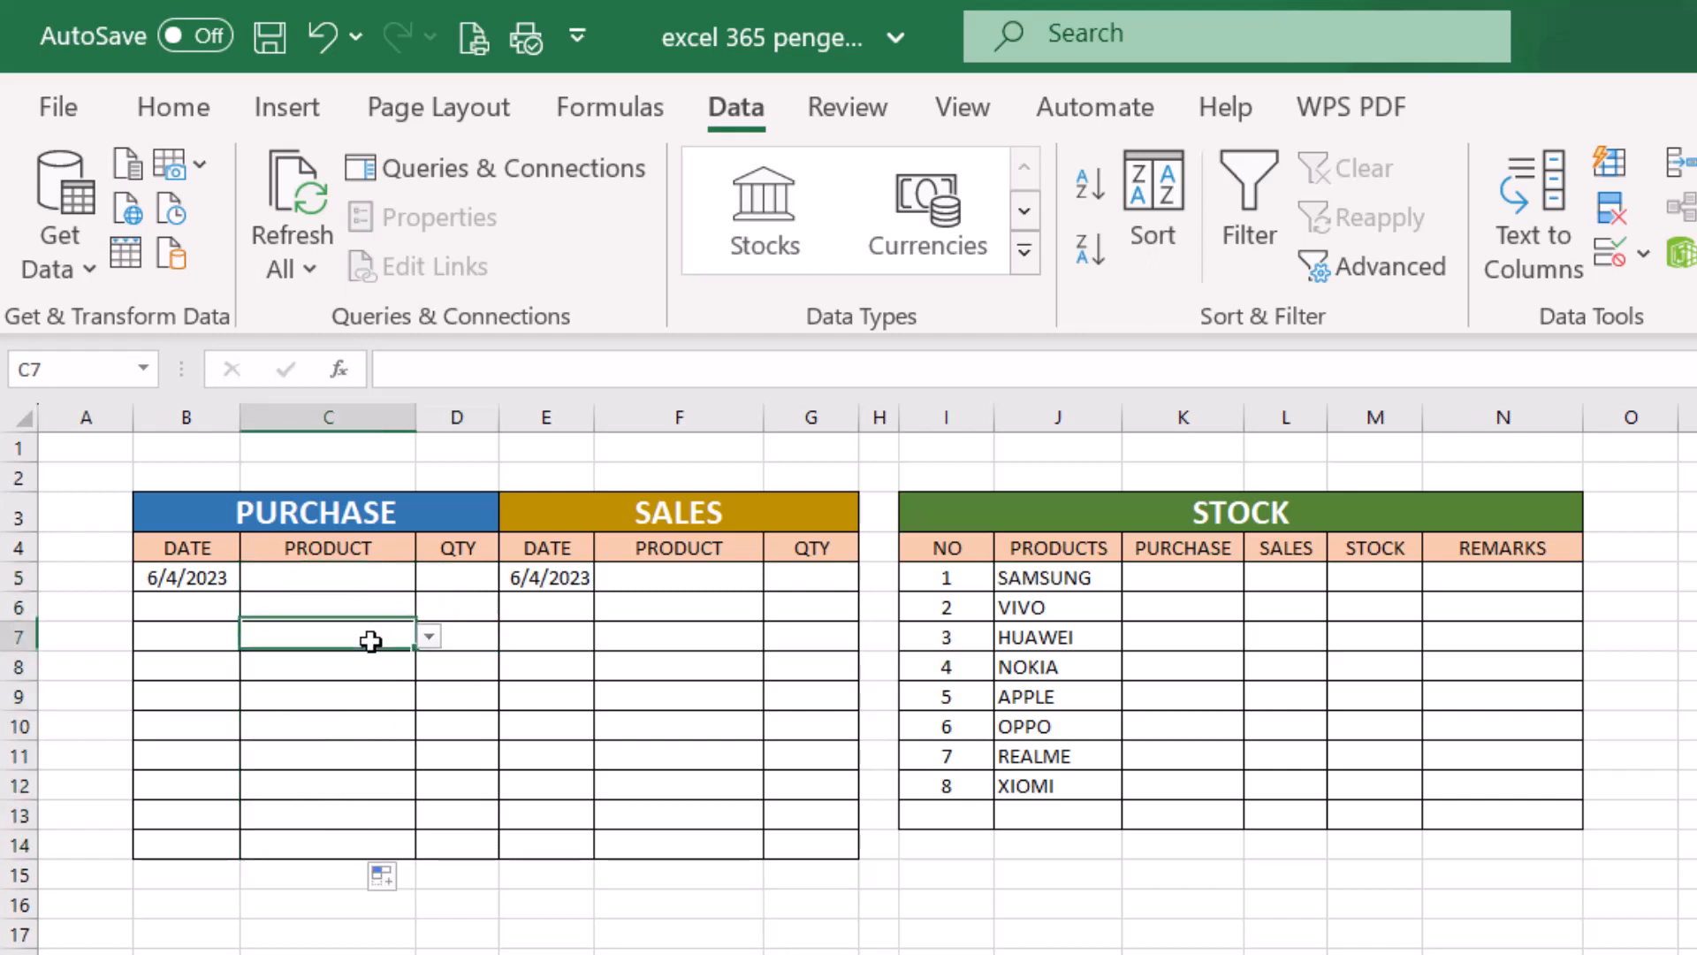
{"action": "left_click", "coordinate": [371, 667]}
{"action": "left_click", "coordinate": [371, 698]}
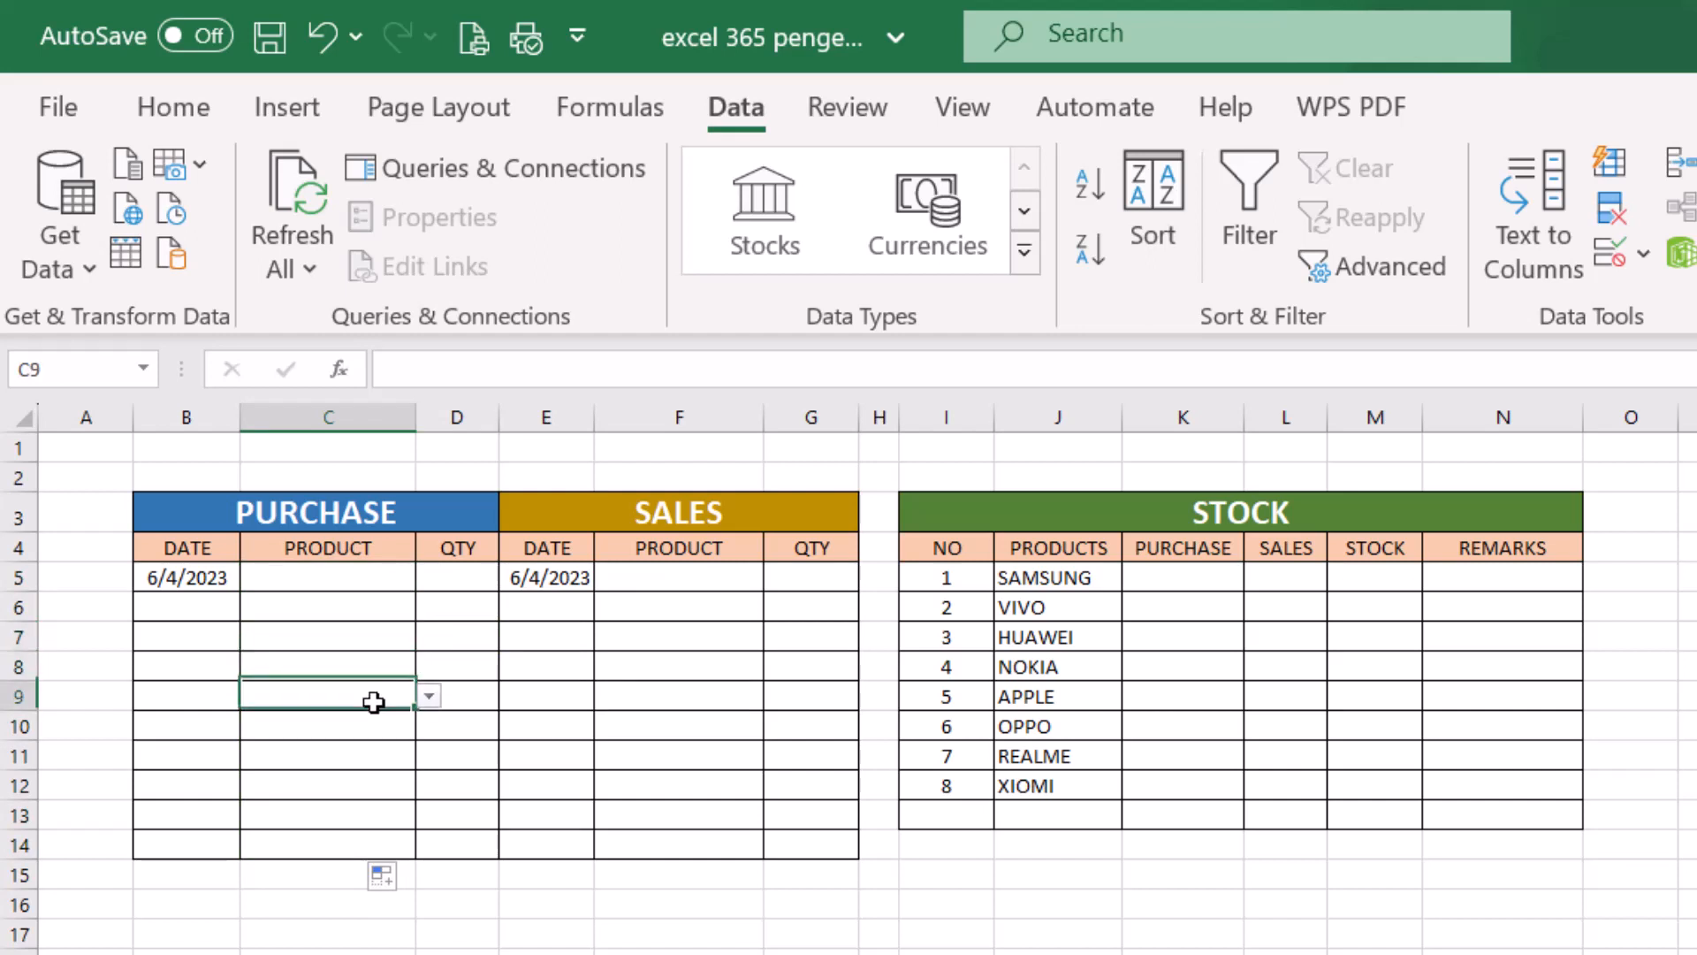
{"action": "left_click", "coordinate": [368, 726]}
{"action": "left_click", "coordinate": [357, 758]}
{"action": "left_click", "coordinate": [354, 787]}
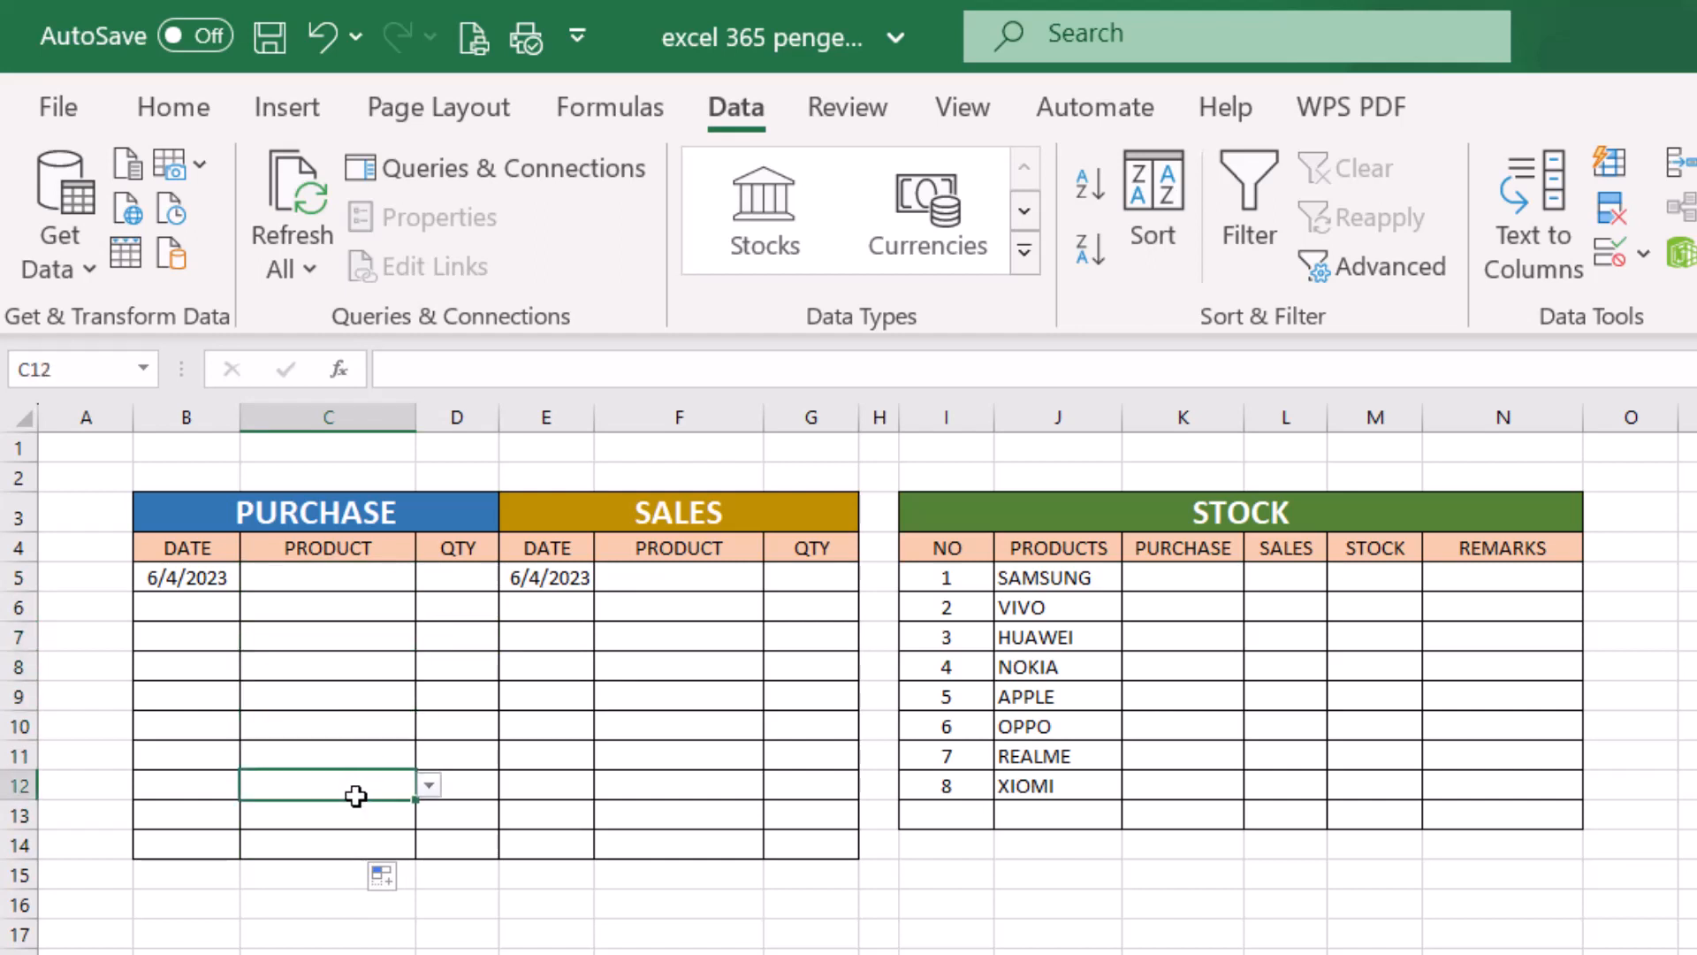
{"action": "left_click", "coordinate": [349, 815]}
{"action": "left_click", "coordinate": [349, 845]}
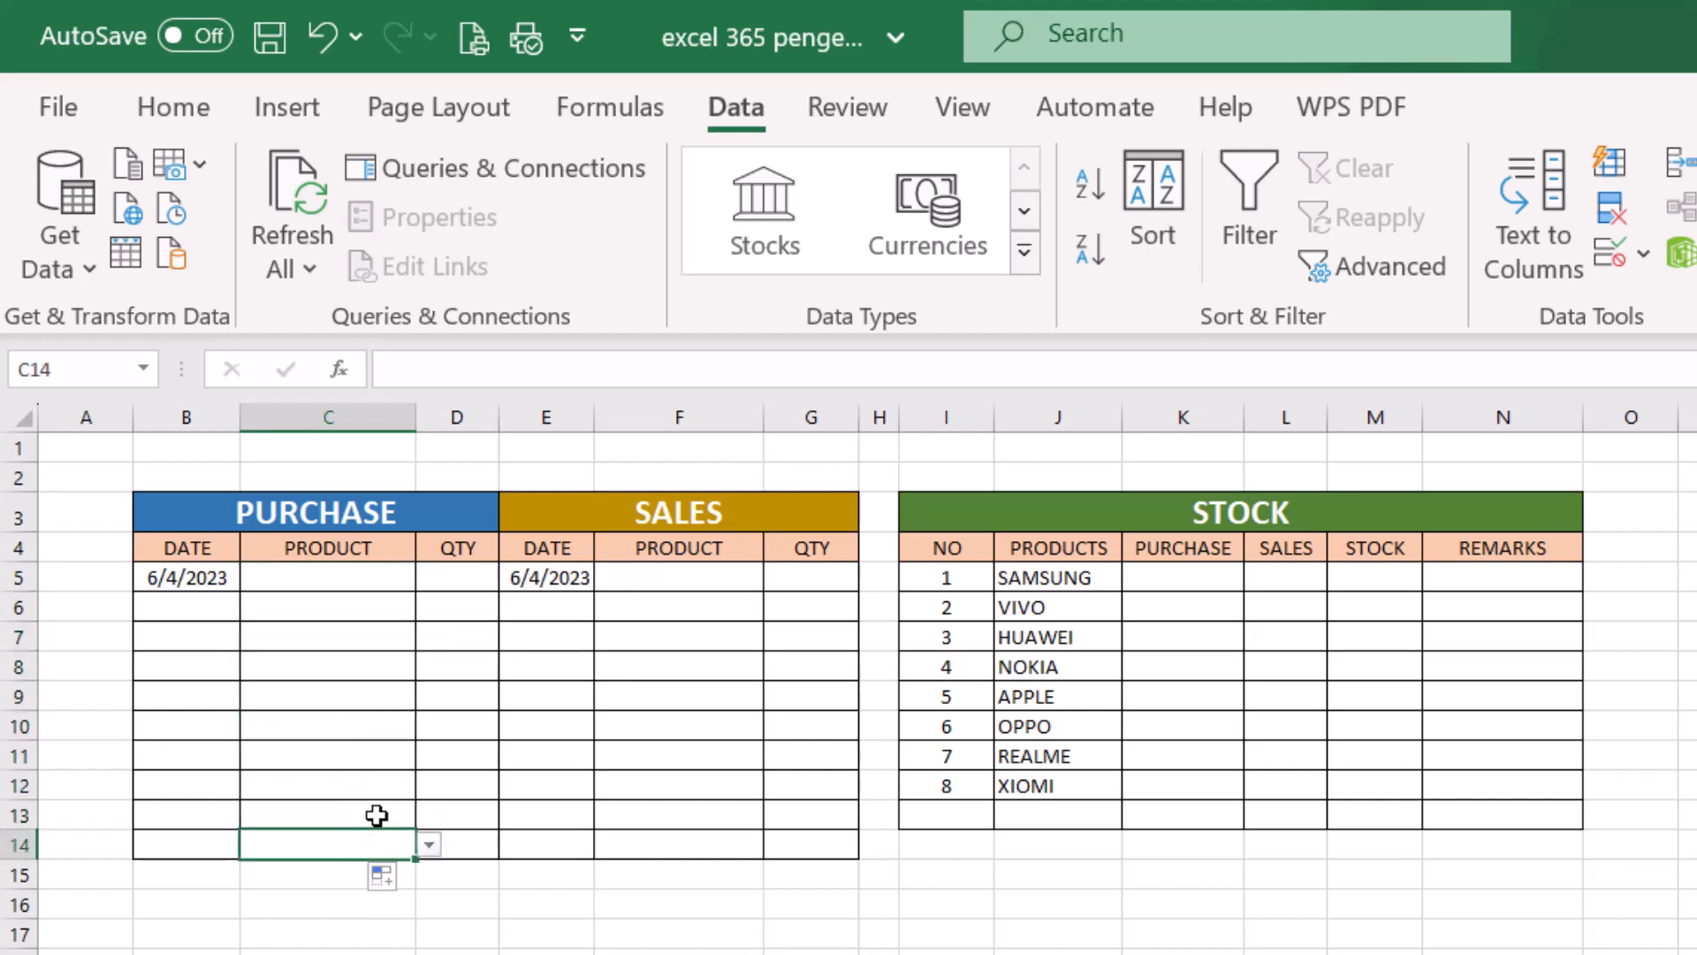
{"action": "left_click", "coordinate": [366, 609]}
{"action": "left_click", "coordinate": [430, 610]}
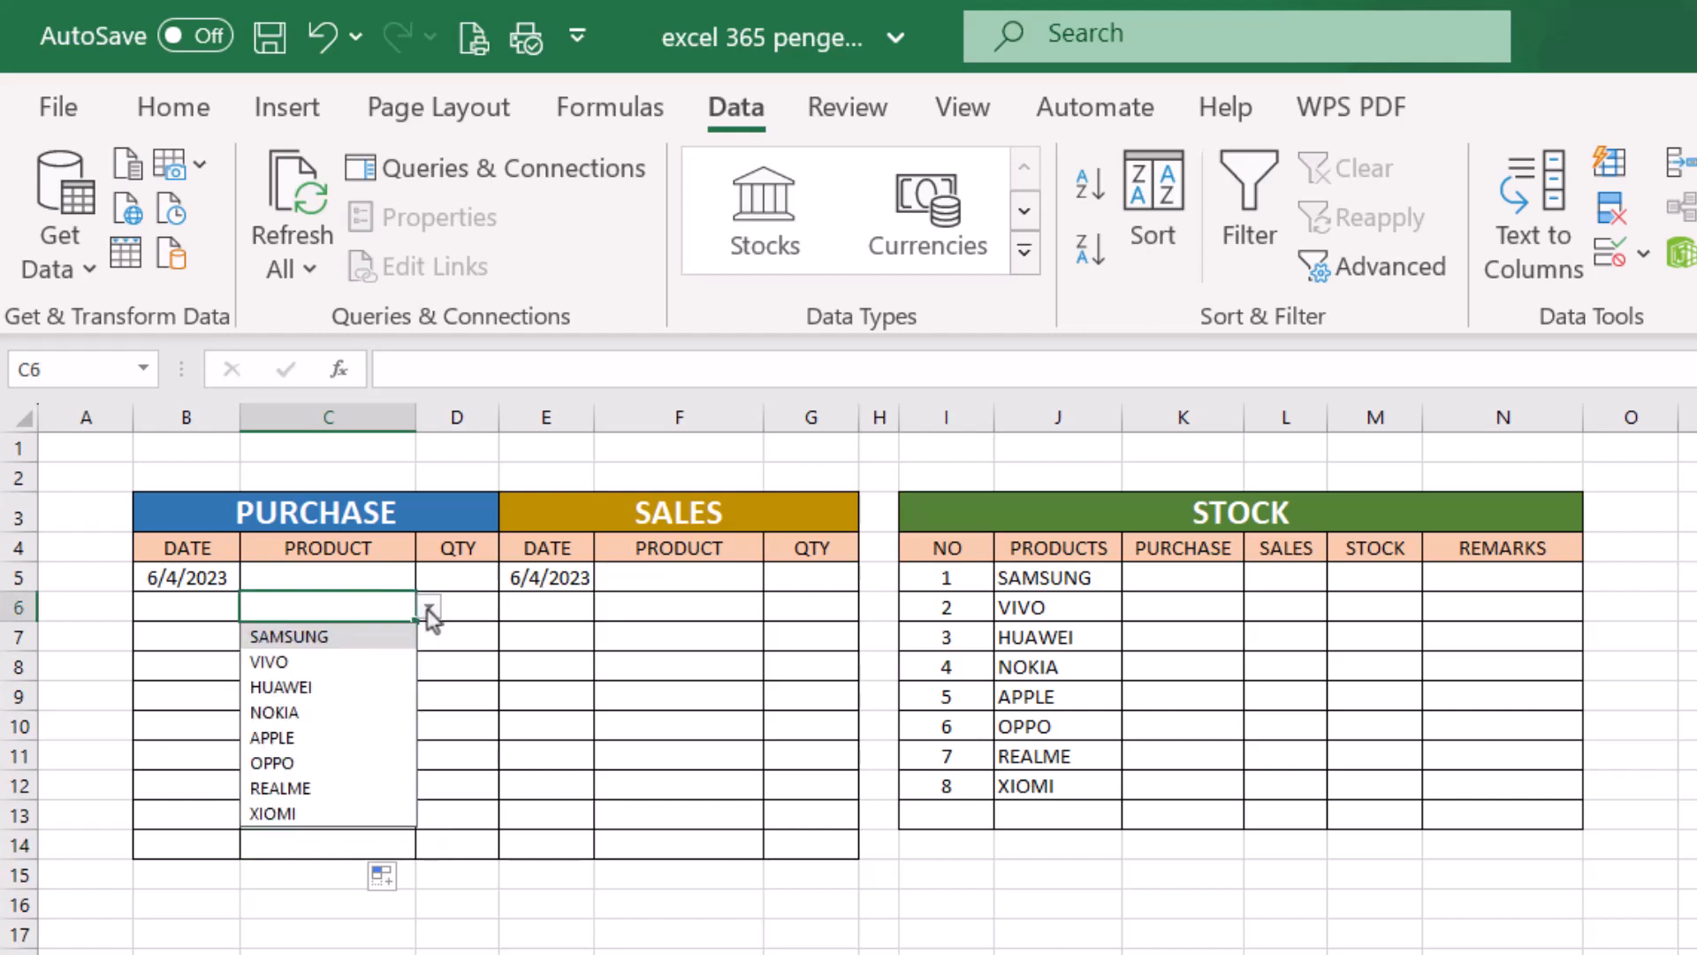
{"action": "left_click", "coordinate": [353, 574]}
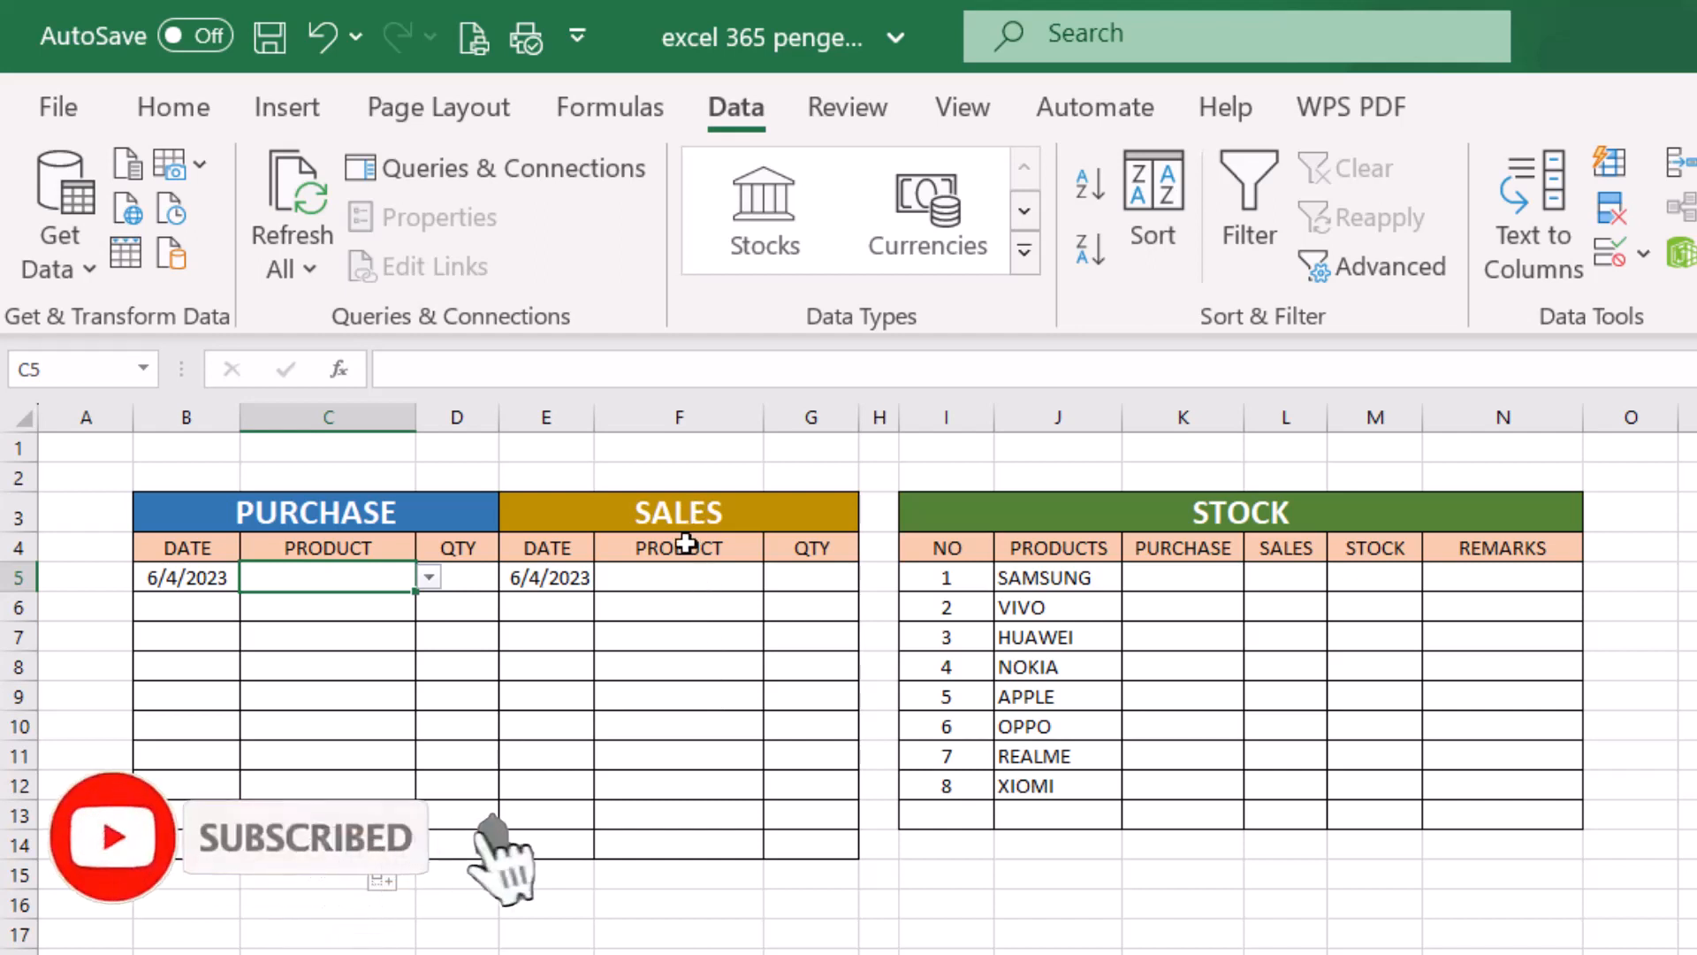
- Copy purchase product cell C5 with its dropdown list and paste it into sales product cell F5
{"action": "left_click", "coordinate": [691, 574]}
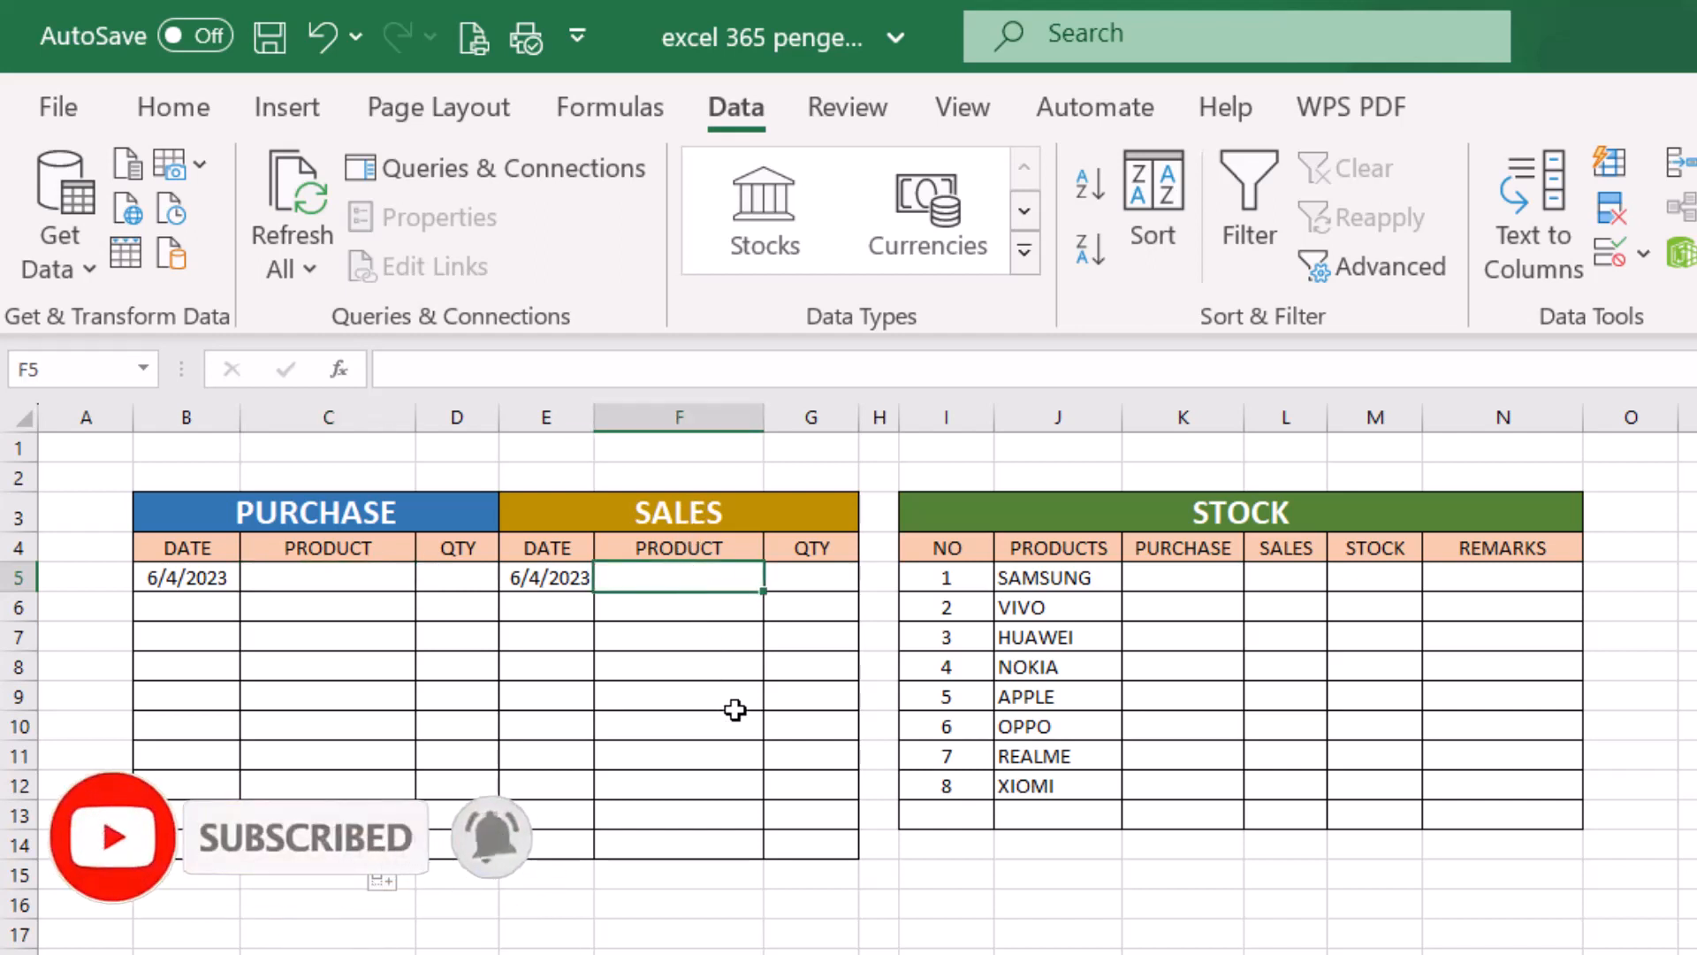
{"action": "left_click", "coordinate": [355, 576]}
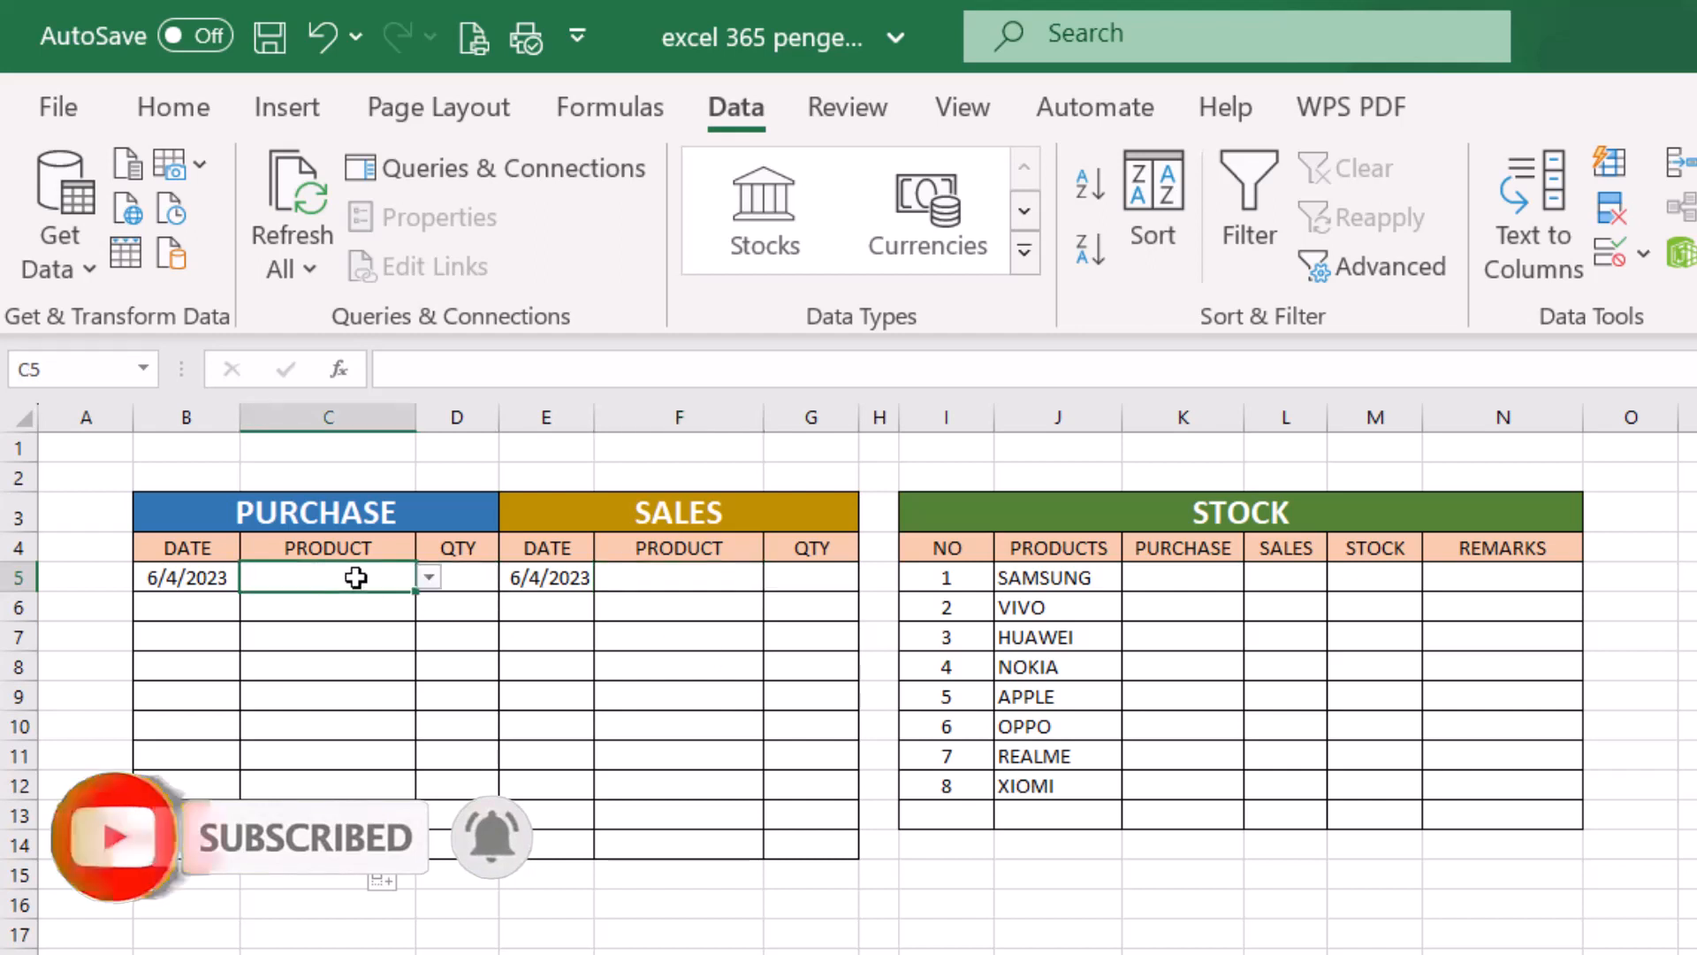
{"action": "left_click", "coordinate": [173, 107]}
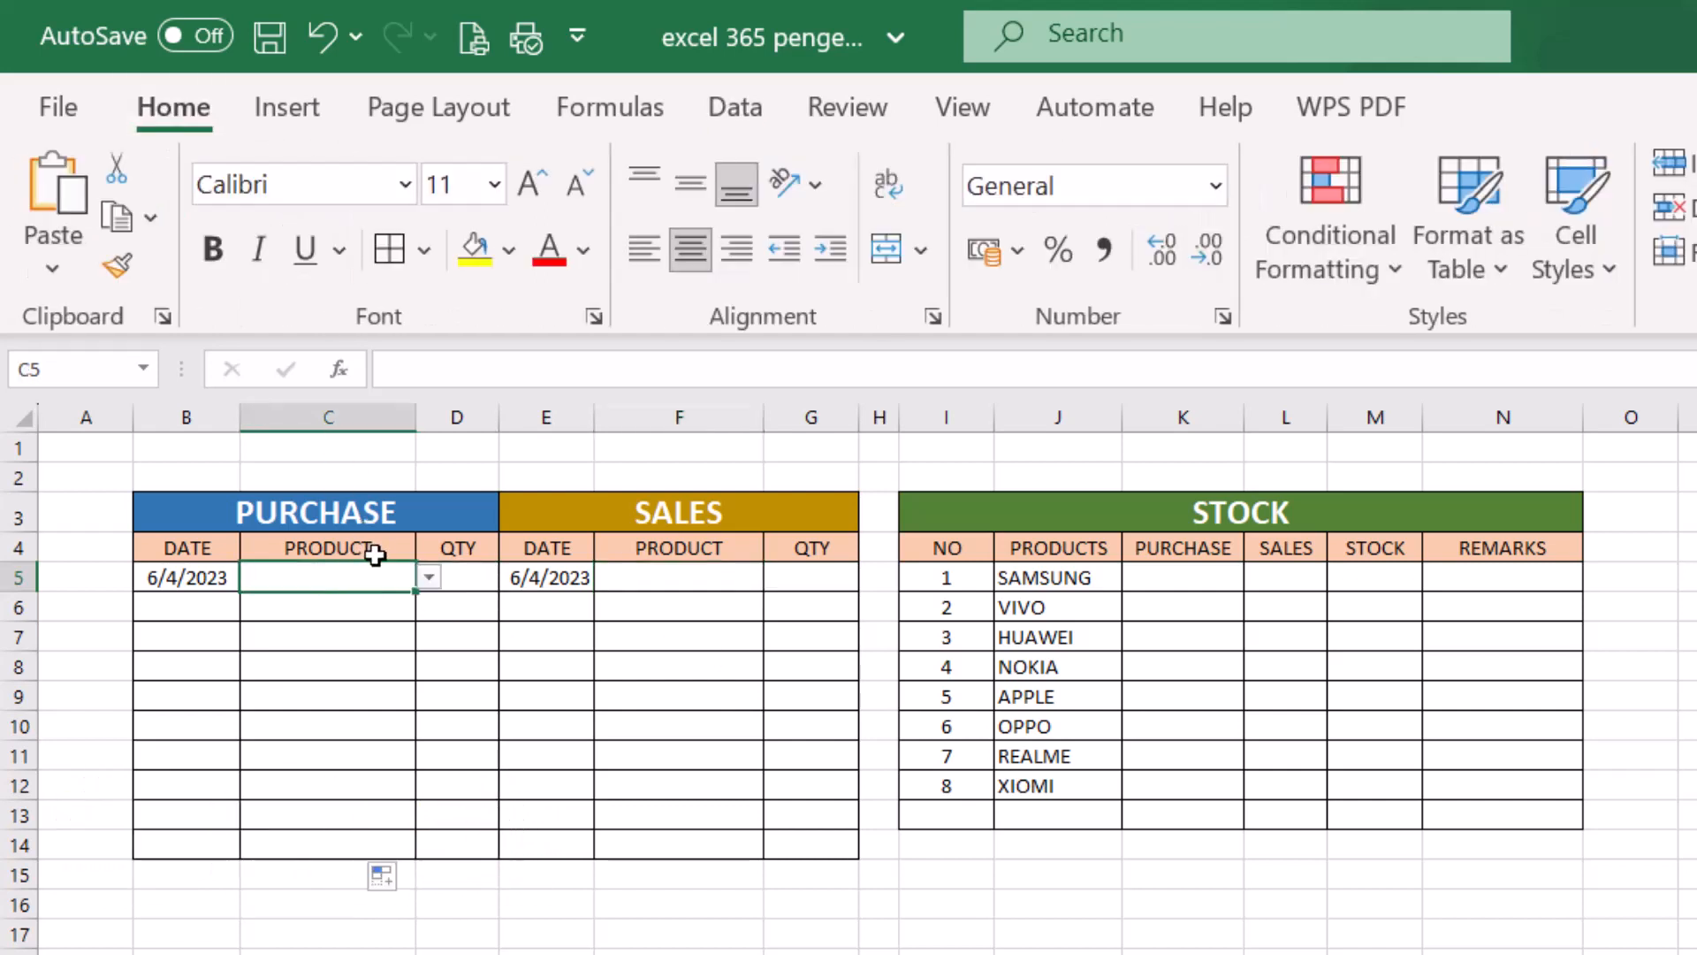
{"action": "right_click", "coordinate": [350, 577]}
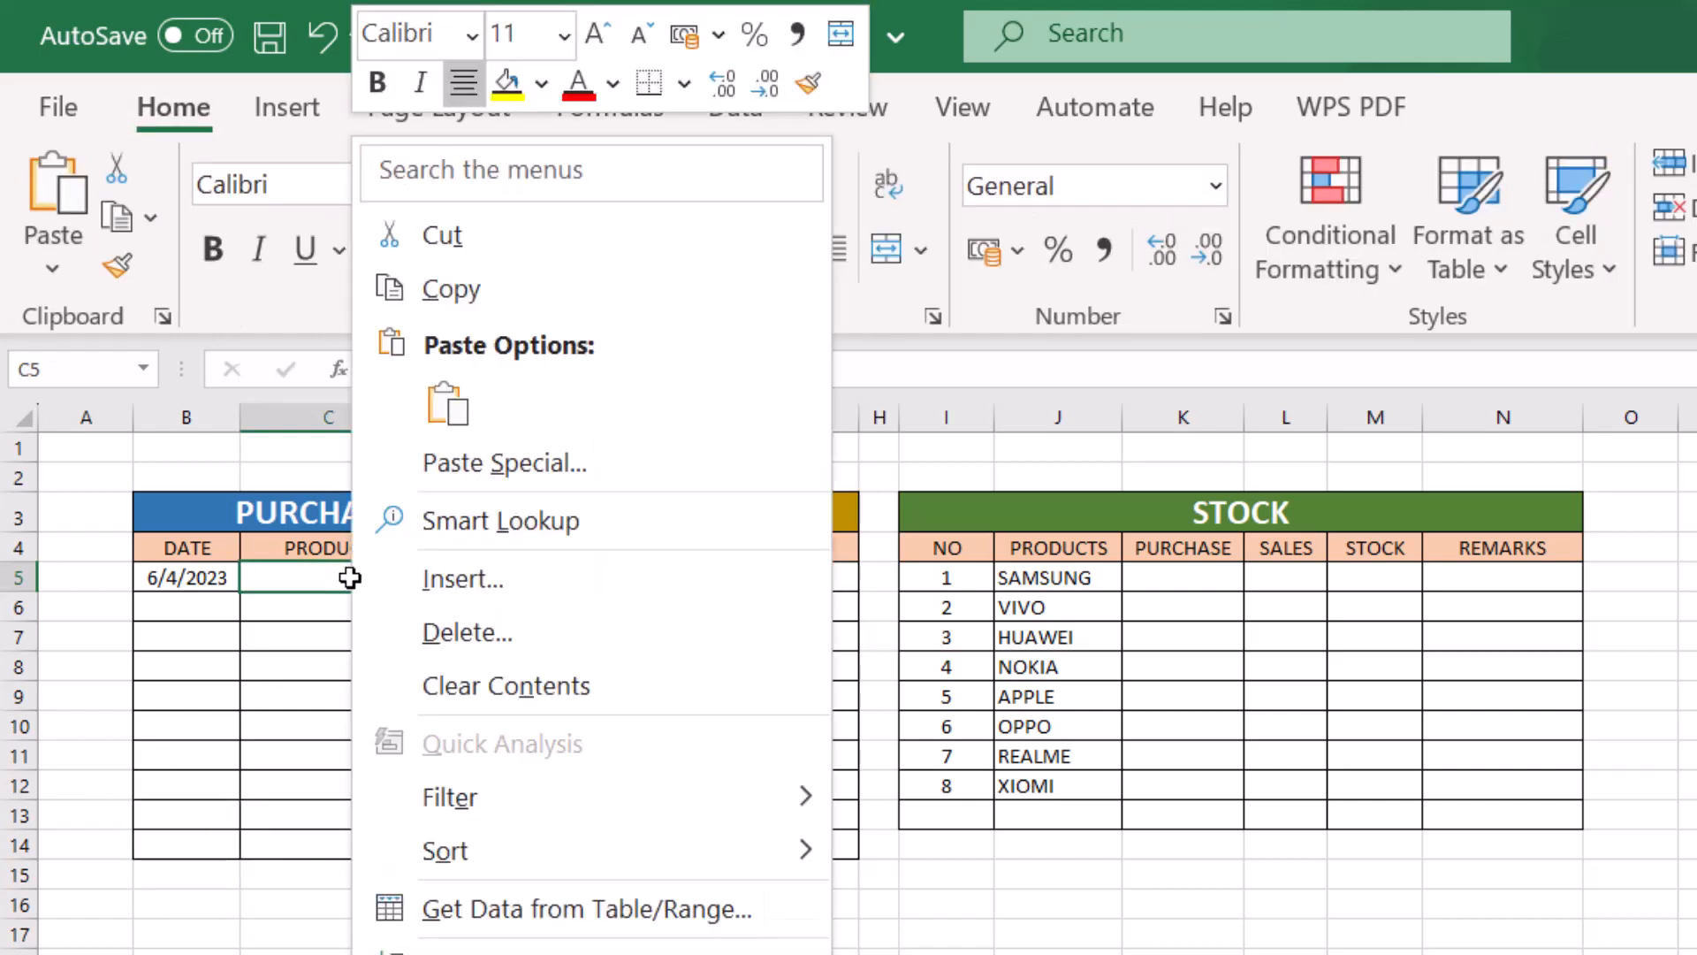
{"action": "left_click", "coordinate": [451, 288]}
{"action": "left_click", "coordinate": [686, 576]}
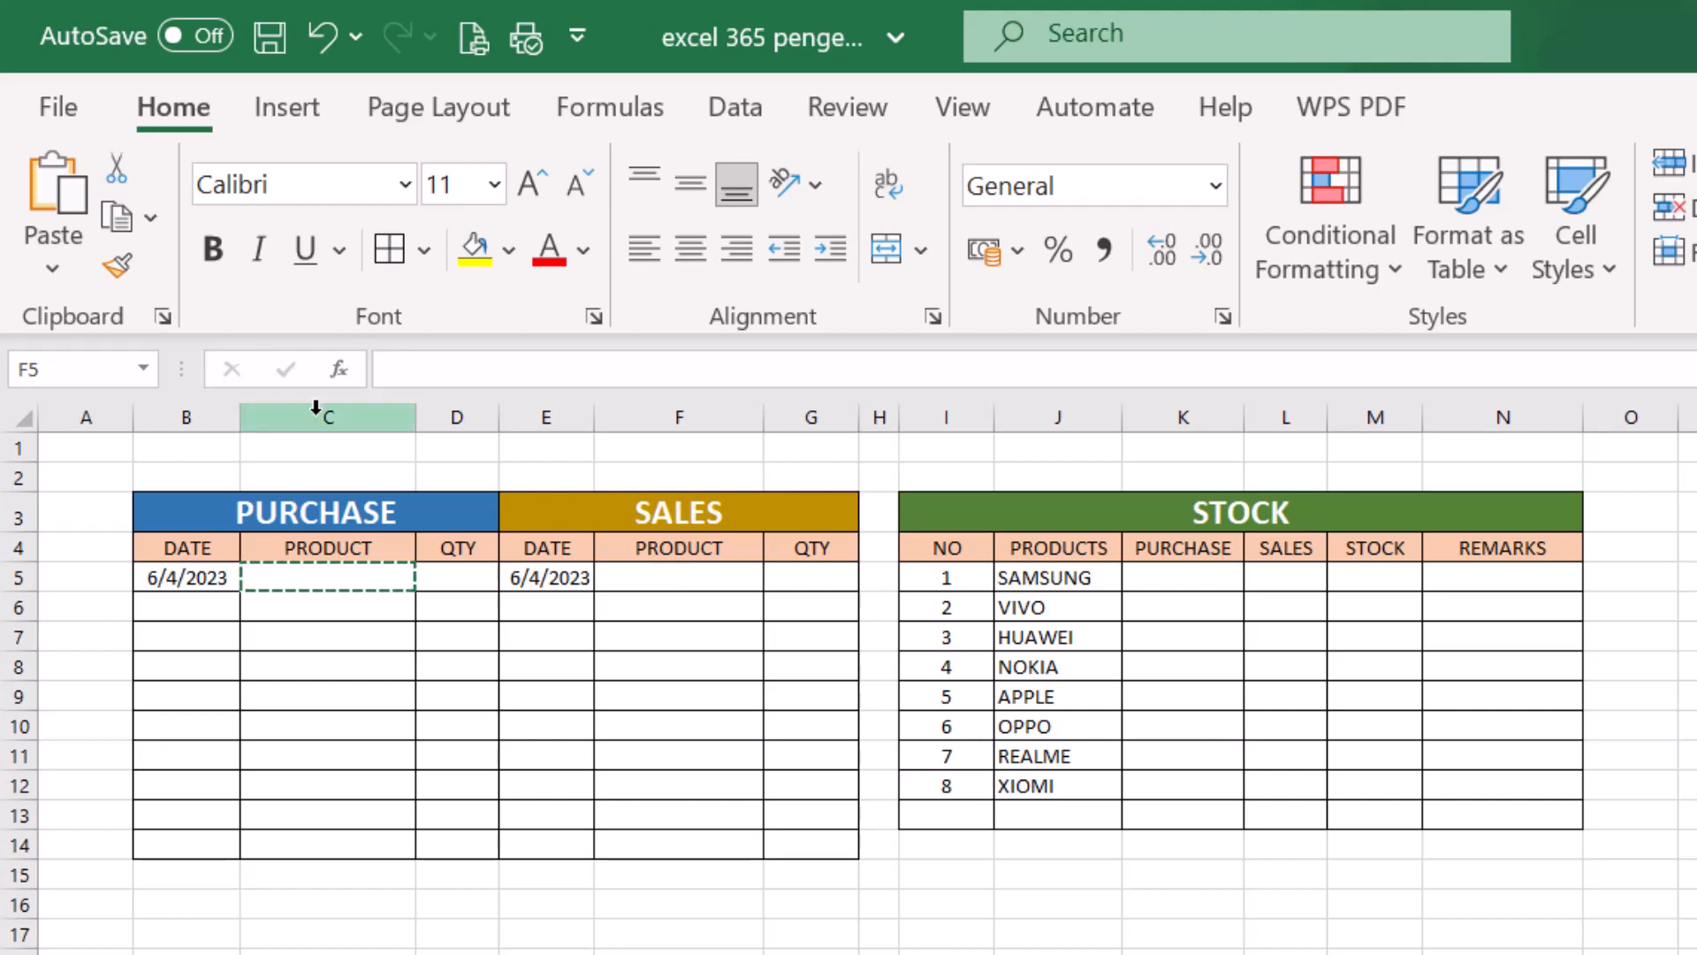
{"action": "left_click", "coordinate": [64, 213]}
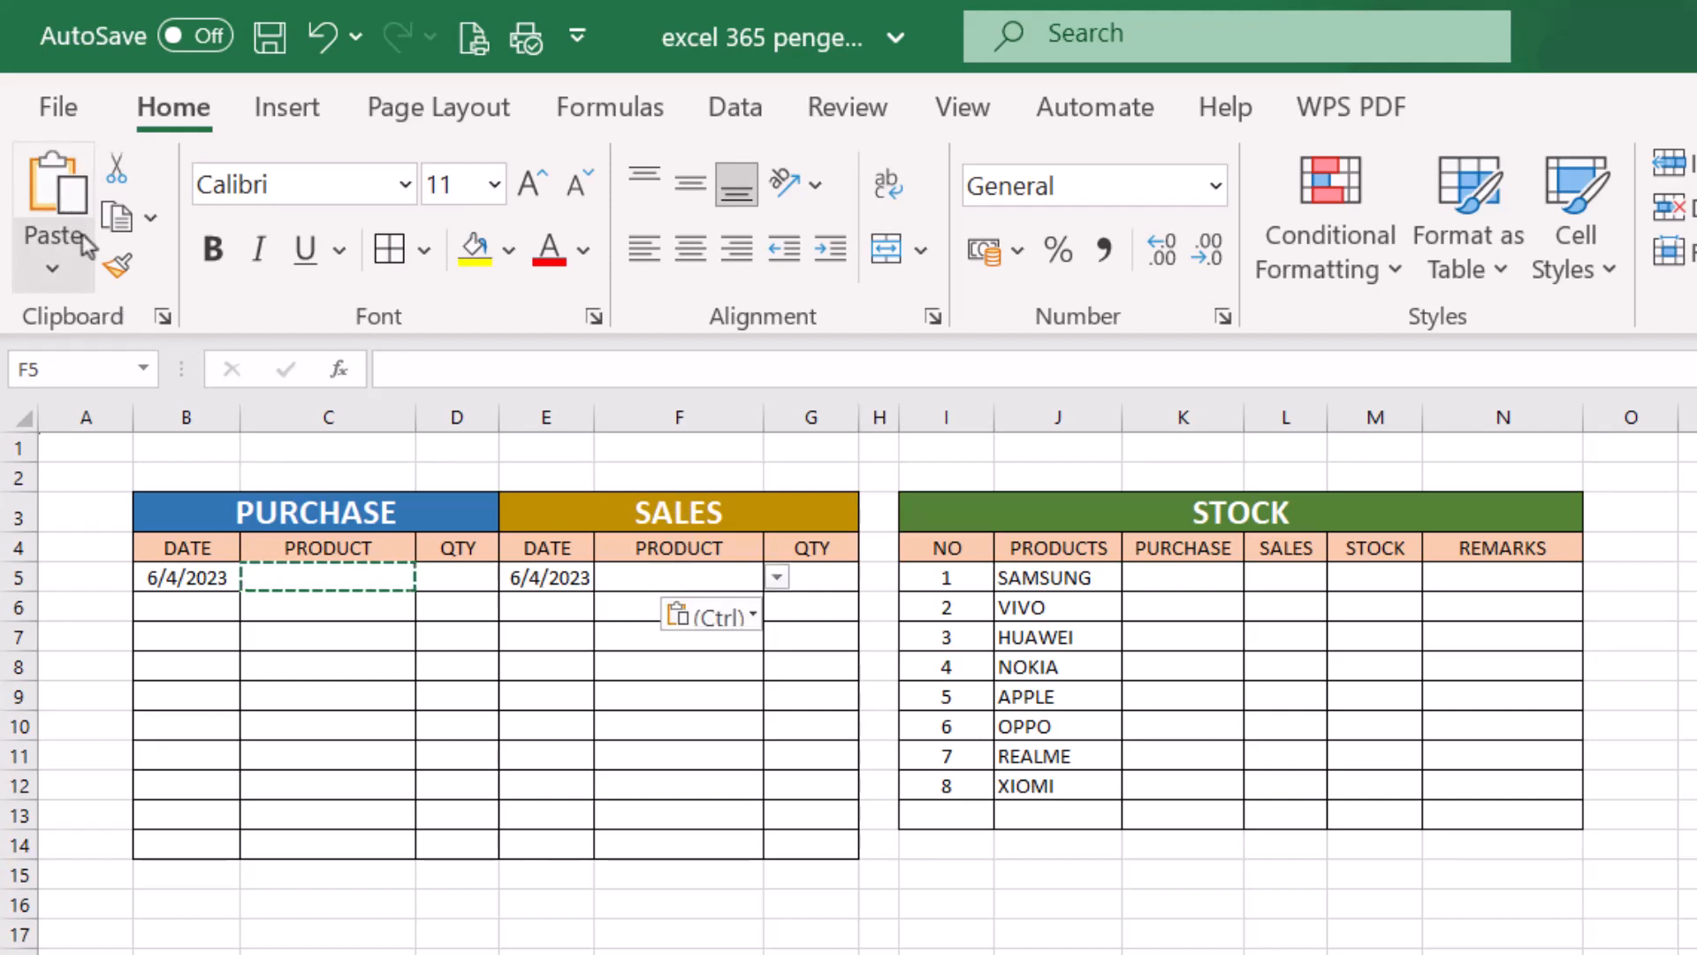
- Check the product dropdown in F5 and fill it down the sales product column through F14
{"action": "left_click", "coordinate": [776, 577]}
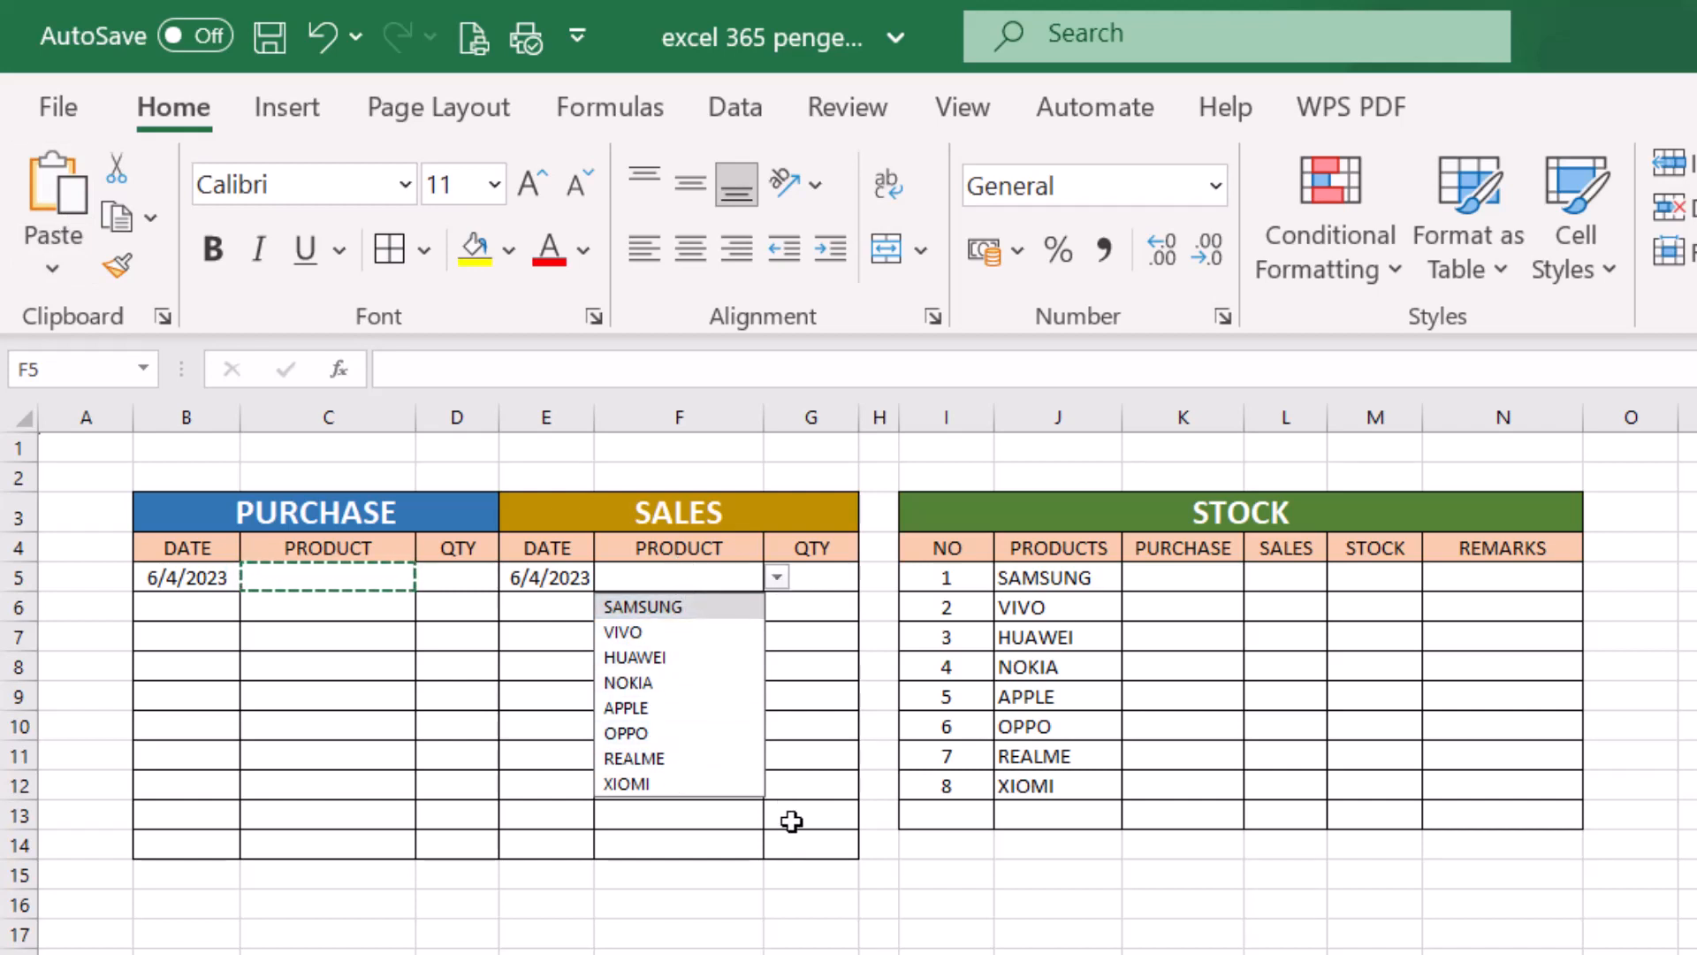
{"action": "left_click_drag", "start_coordinate": [685, 579], "coordinate": [761, 849]}
- Check cells F5, F8 and F13 of the sales product column for the copied dropdown
{"action": "left_click", "coordinate": [677, 575]}
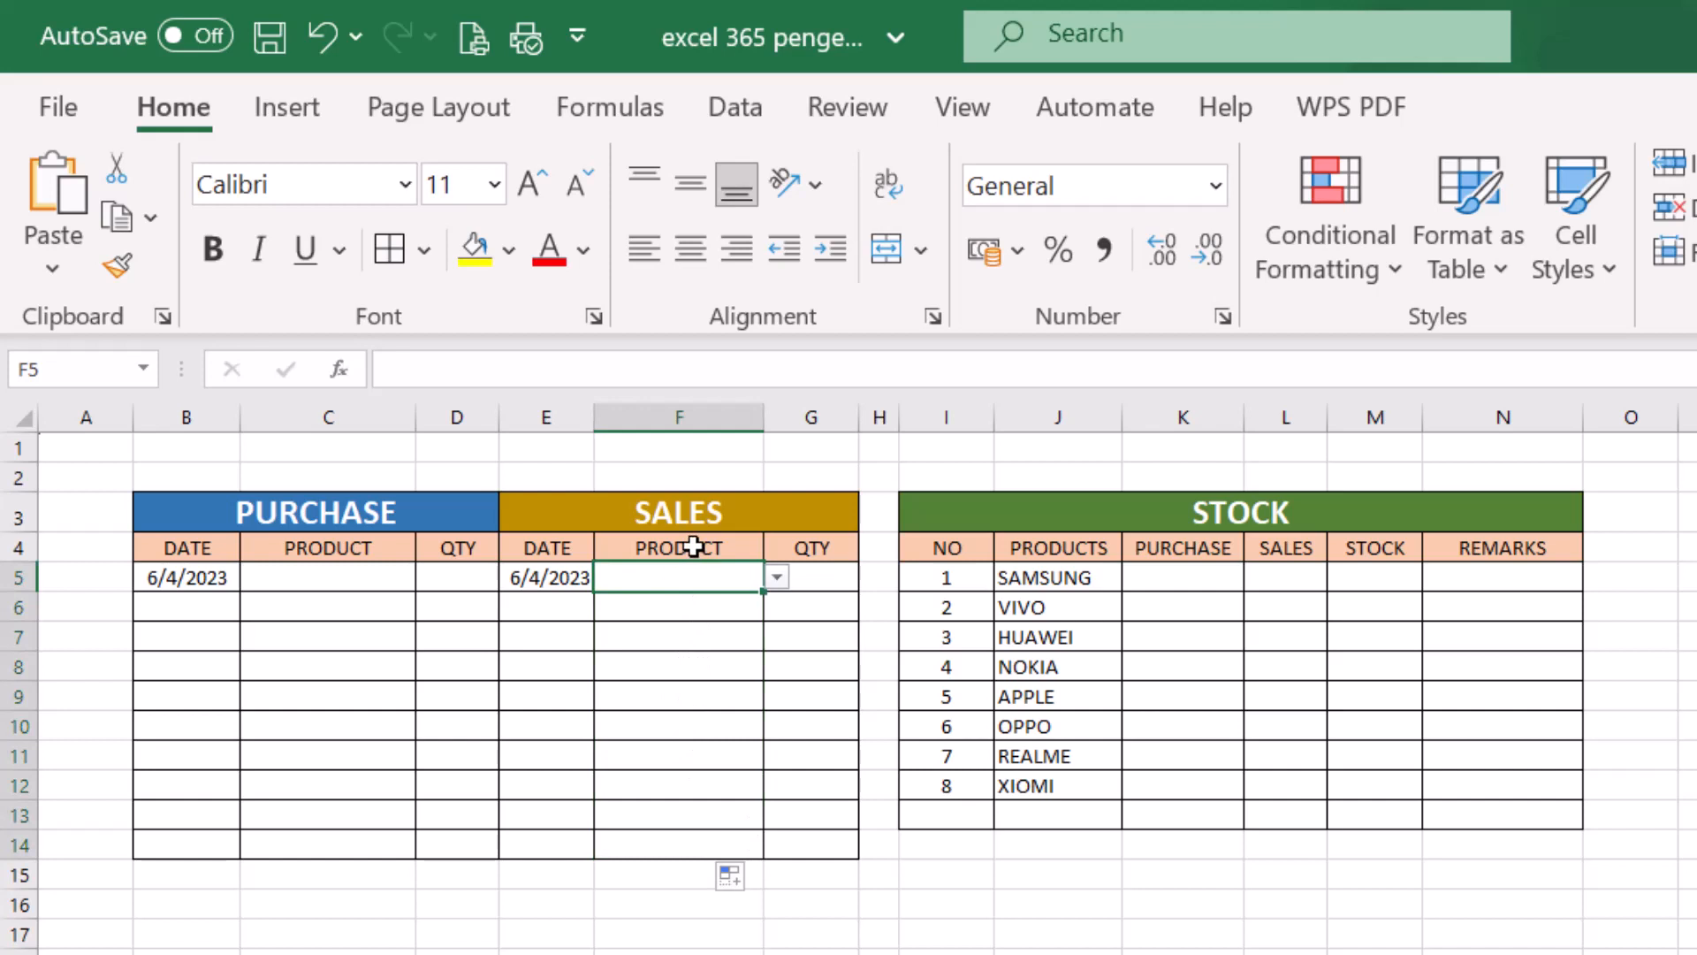
{"action": "left_click", "coordinate": [695, 821]}
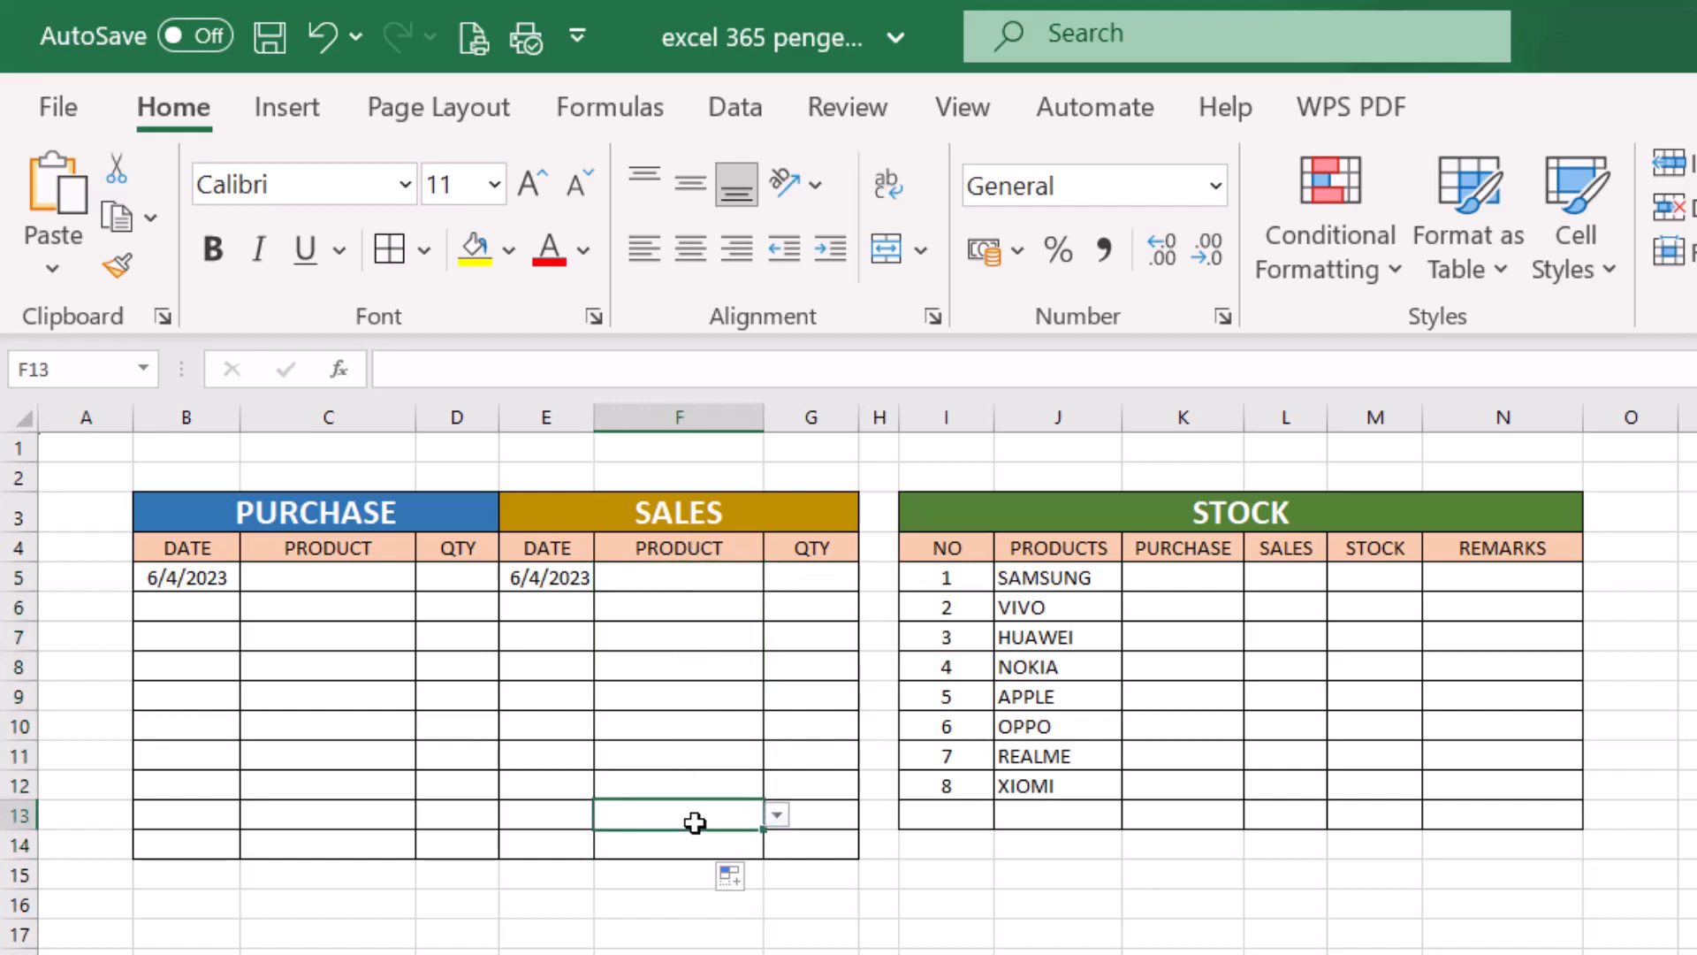
{"action": "left_click", "coordinate": [776, 815]}
{"action": "left_click", "coordinate": [675, 679]}
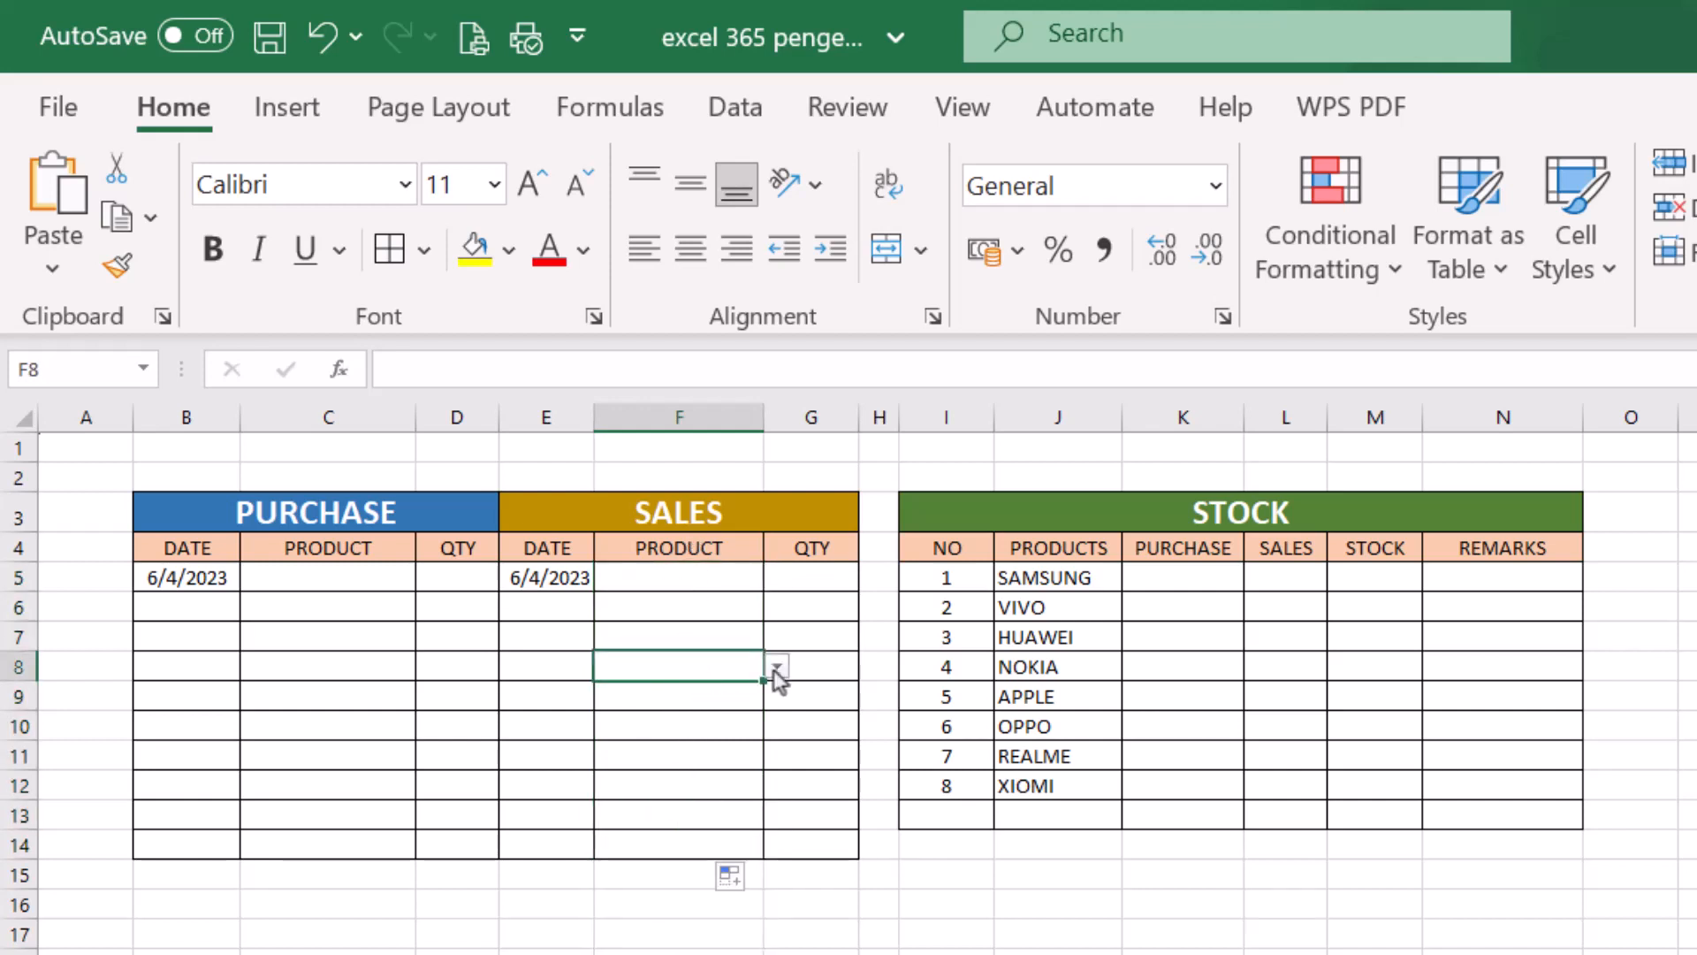
{"action": "left_click", "coordinate": [775, 673]}
{"action": "left_click_drag", "start_coordinate": [738, 954], "coordinate": [770, 954]}
{"action": "left_click", "coordinate": [680, 576]}
- Choose SAMSUNG as the first purchase product in C5 and NOKIA as the first sales product in F5
{"action": "left_click", "coordinate": [367, 576]}
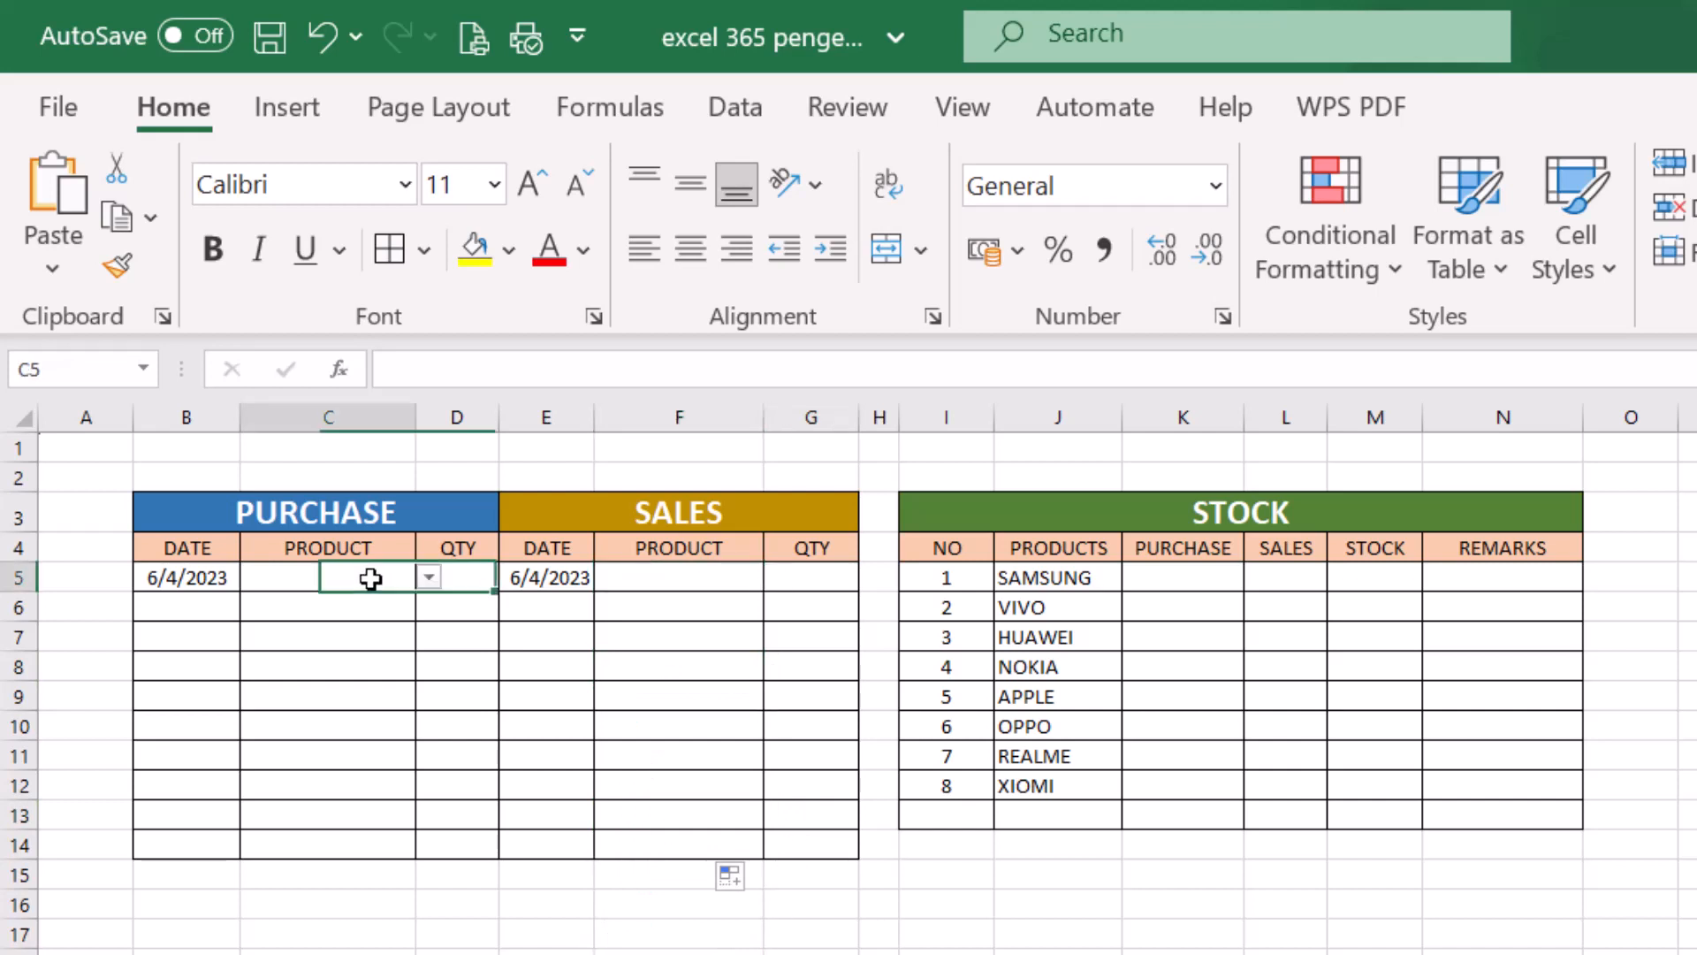
{"action": "left_click", "coordinate": [428, 577]}
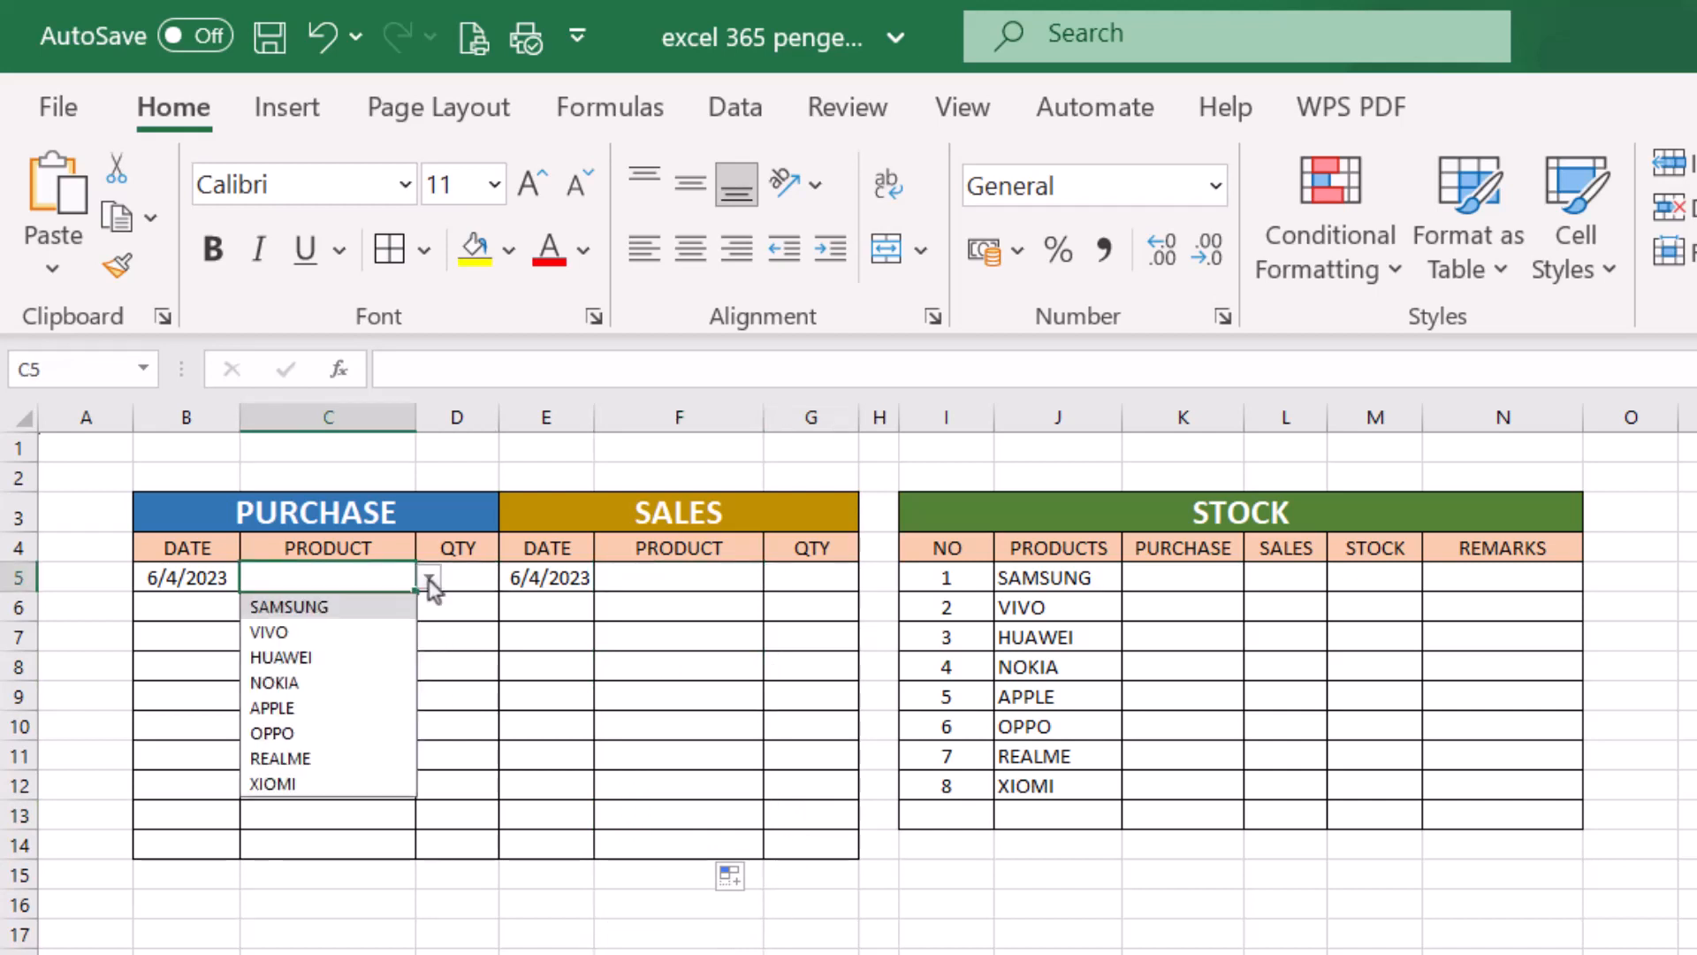
{"action": "left_click", "coordinate": [334, 603]}
{"action": "left_click", "coordinate": [684, 576]}
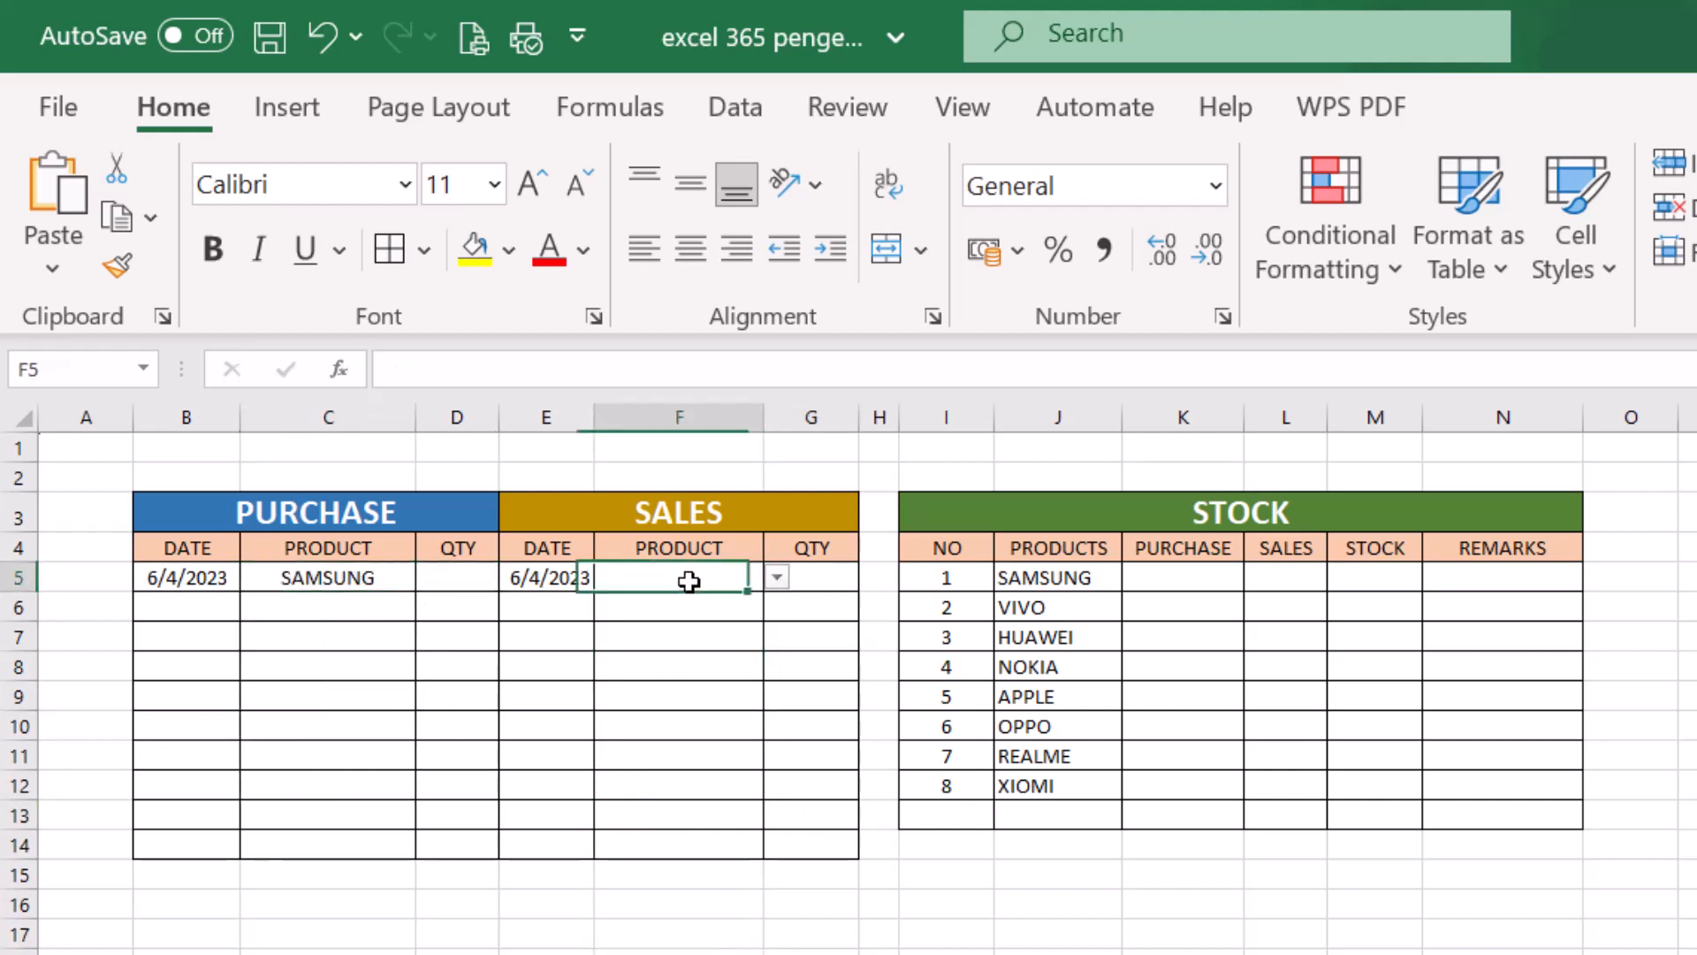
{"action": "left_click", "coordinate": [776, 579]}
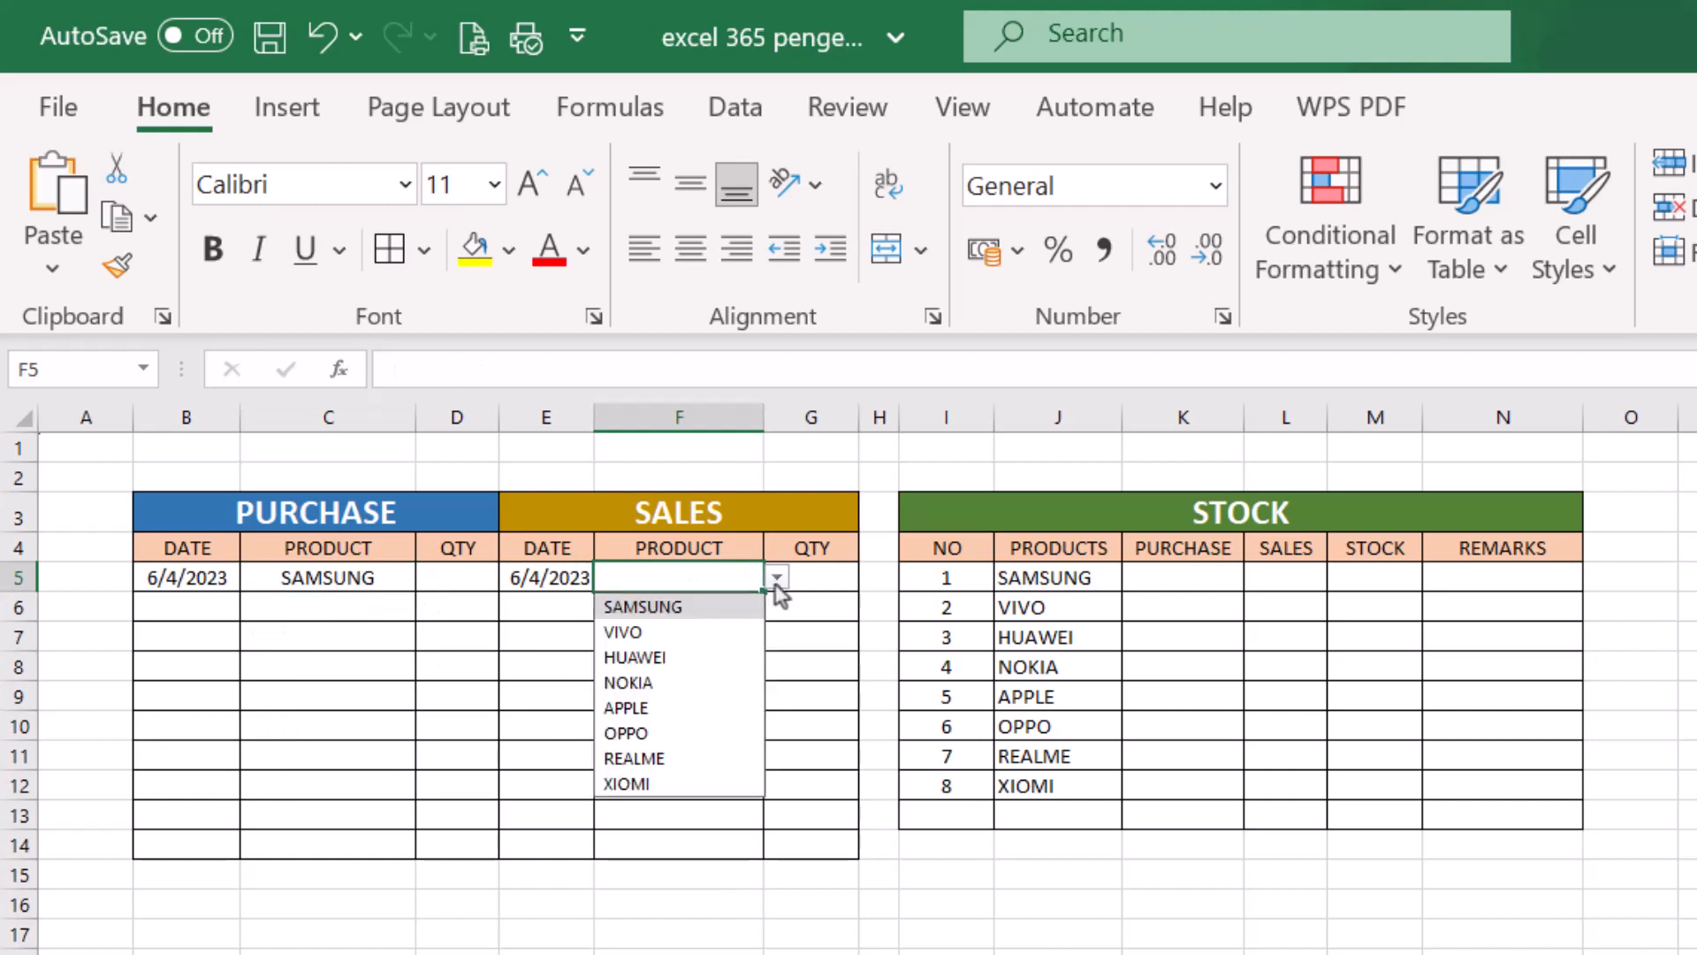
{"action": "left_click", "coordinate": [665, 684]}
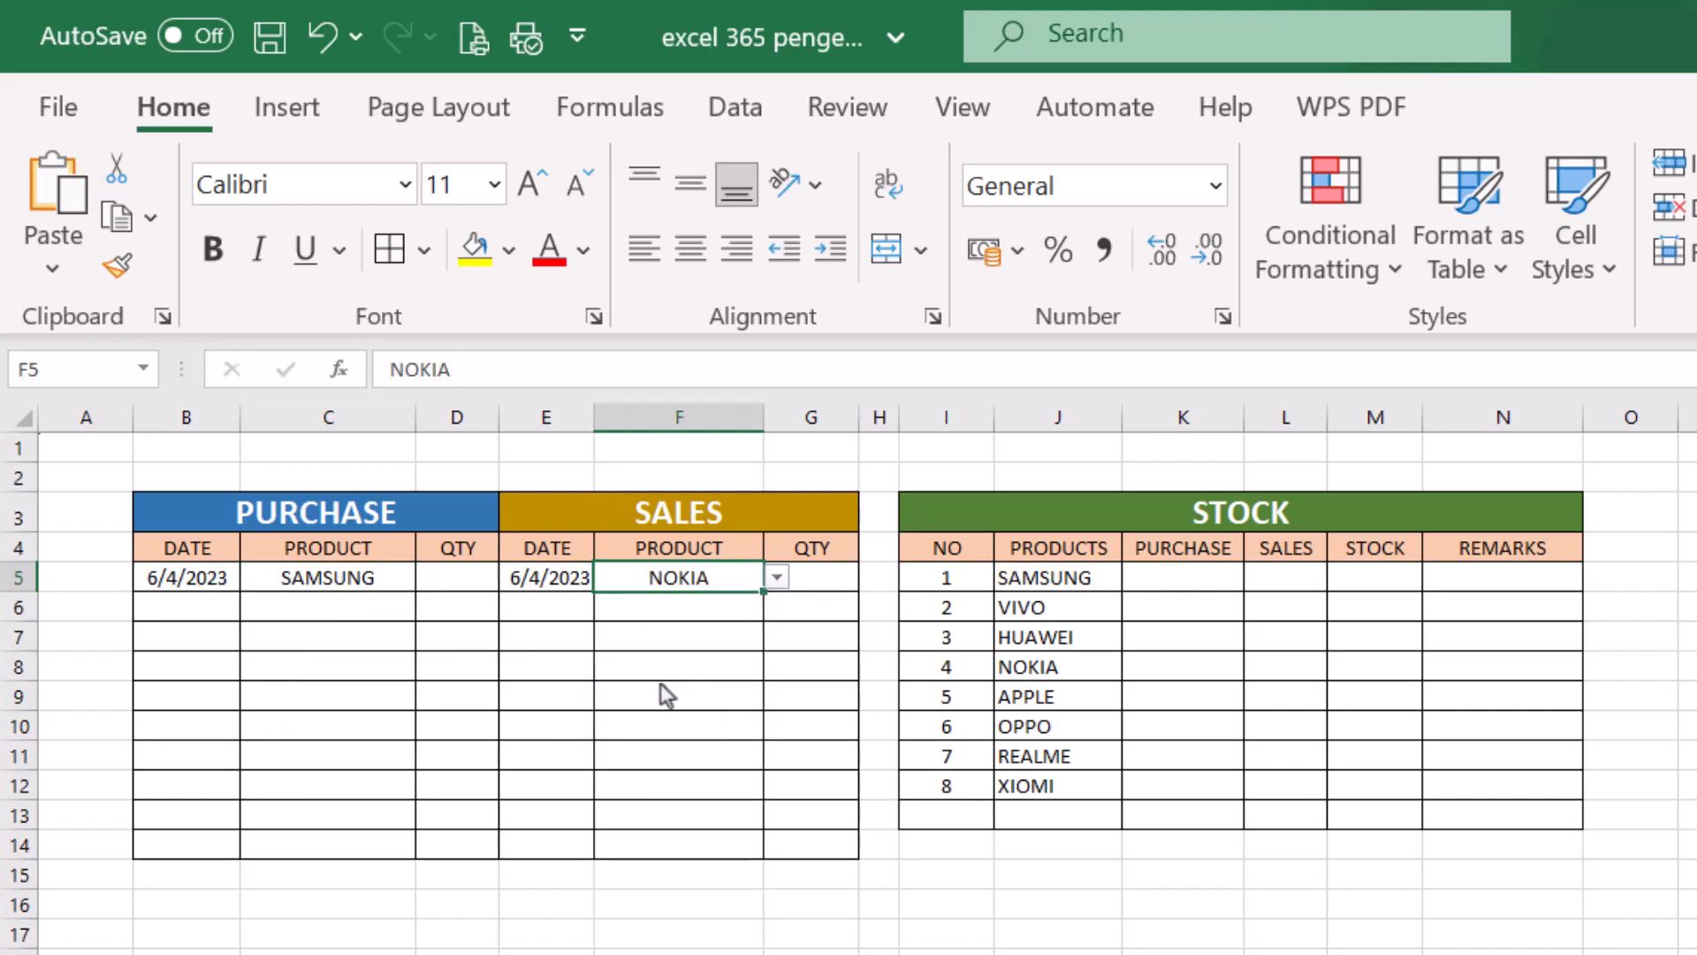
{"action": "left_click", "coordinate": [693, 601]}
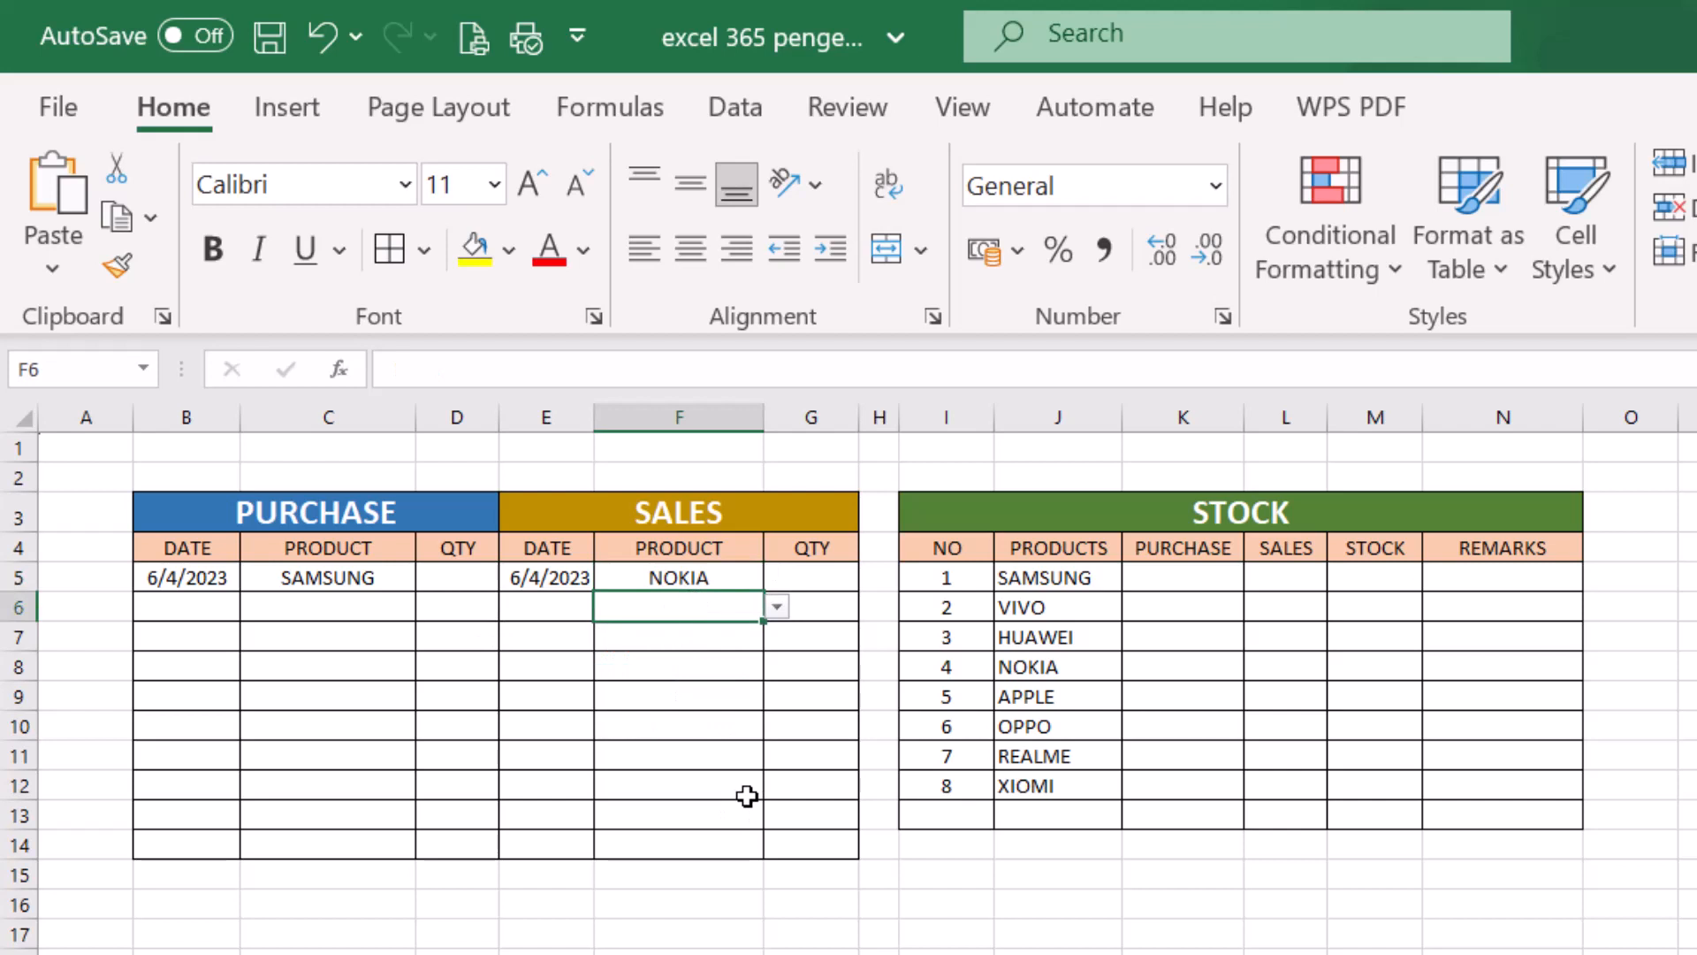
{"action": "left_click", "coordinate": [331, 606]}
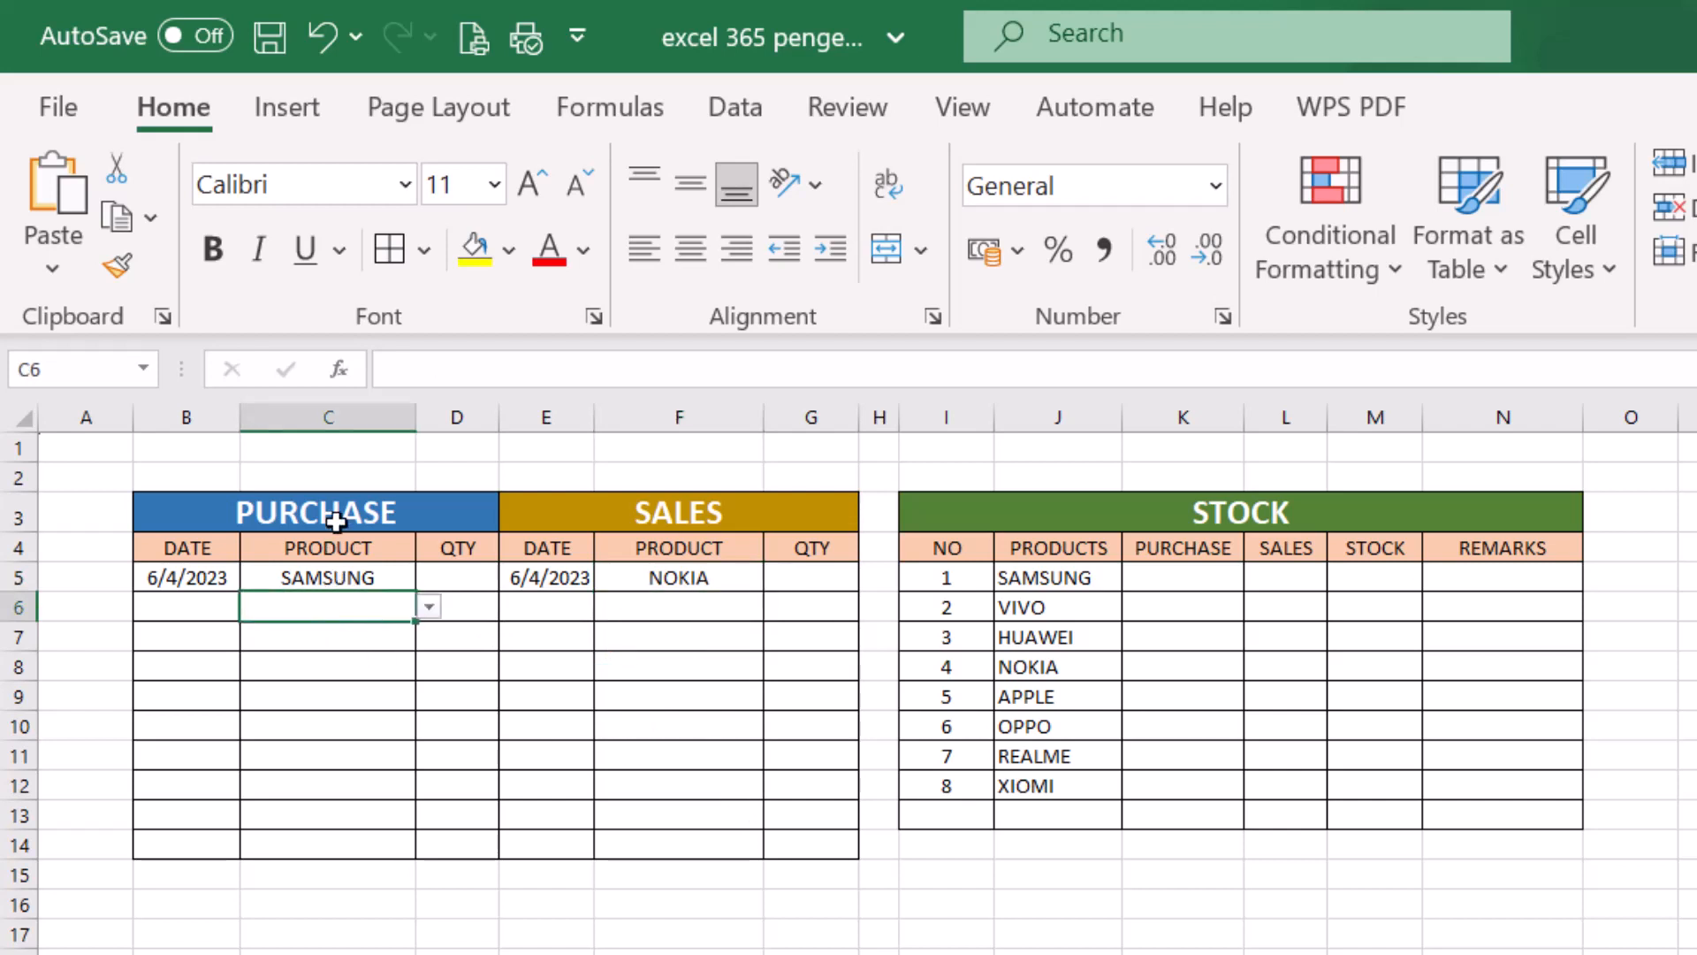
{"action": "left_click", "coordinate": [712, 790]}
- Begin a SUMIF formula in stock purchase cell K5, using the purchase products C5:C14 as the range
{"action": "left_click", "coordinate": [1209, 664]}
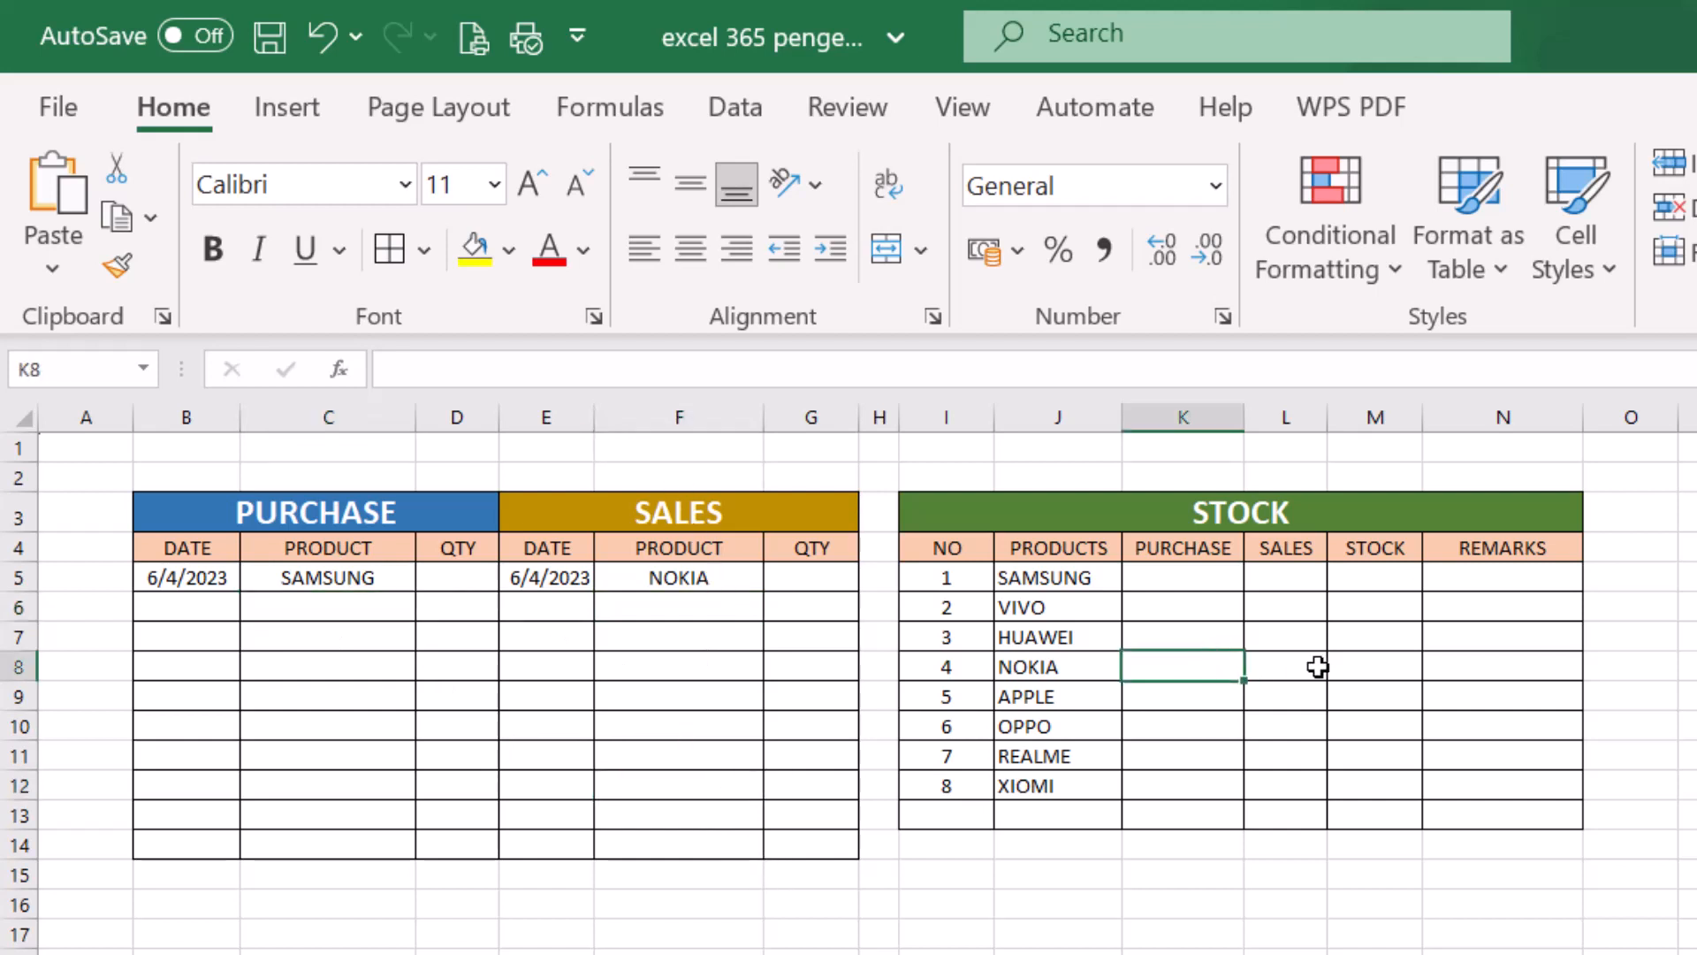
{"action": "left_click", "coordinate": [1188, 582]}
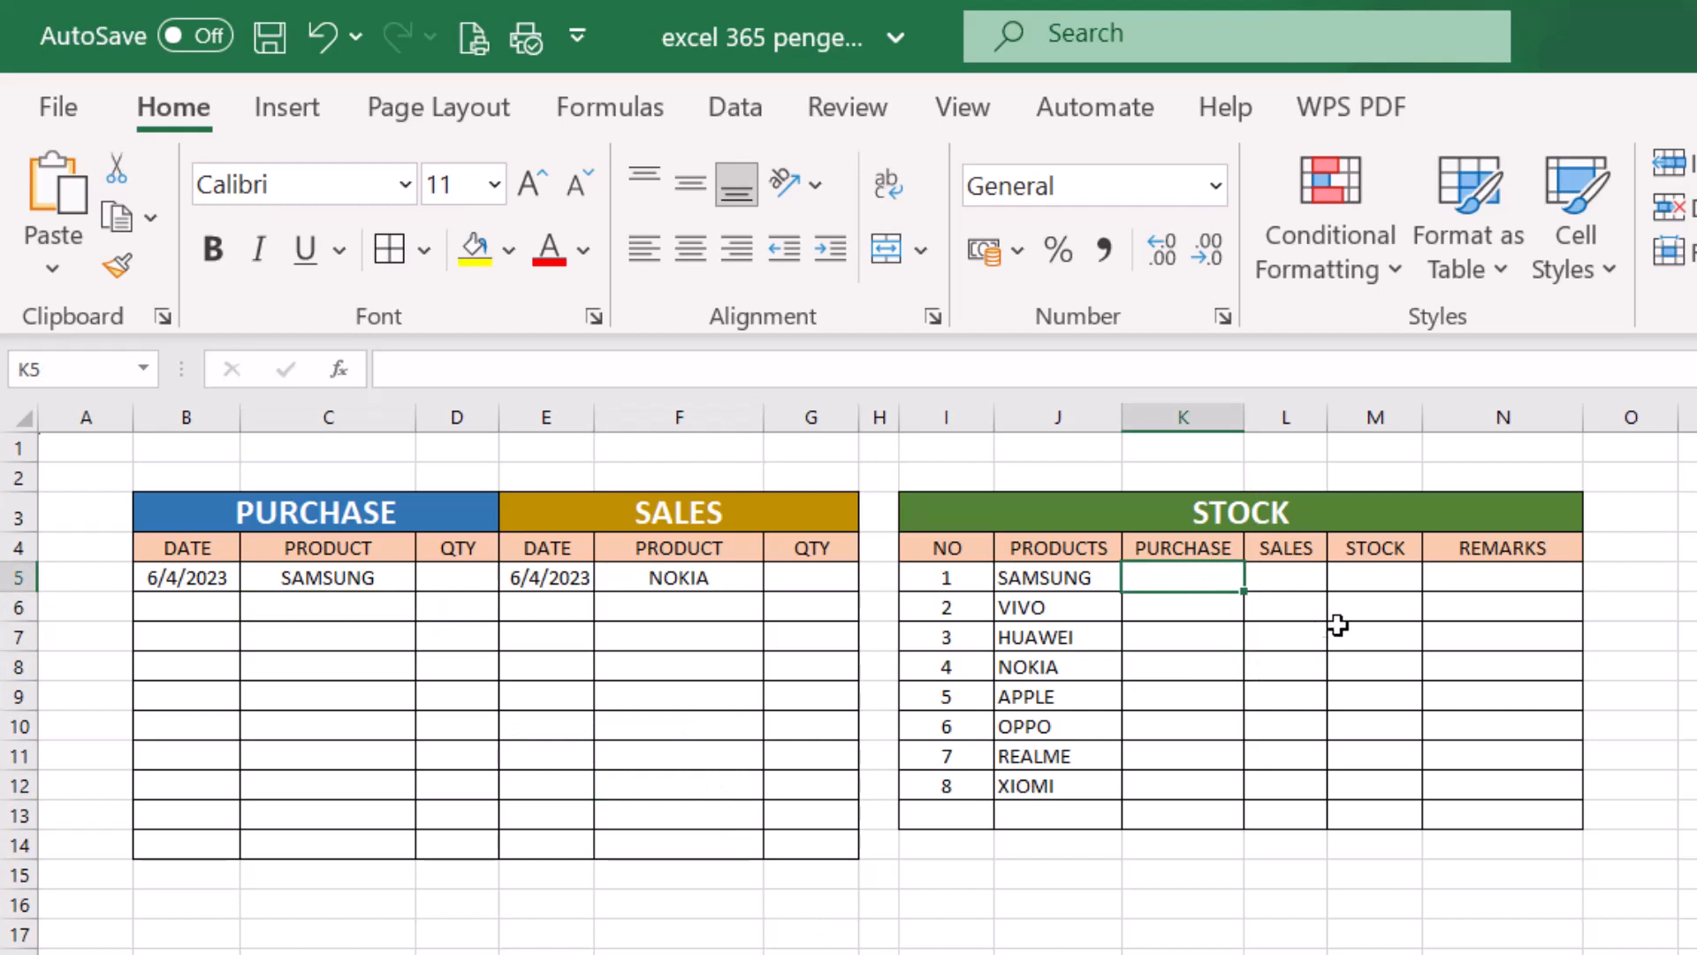
{"action": "left_click", "coordinate": [1198, 606]}
{"action": "left_click", "coordinate": [1198, 576]}
{"action": "left_click", "coordinate": [452, 367]}
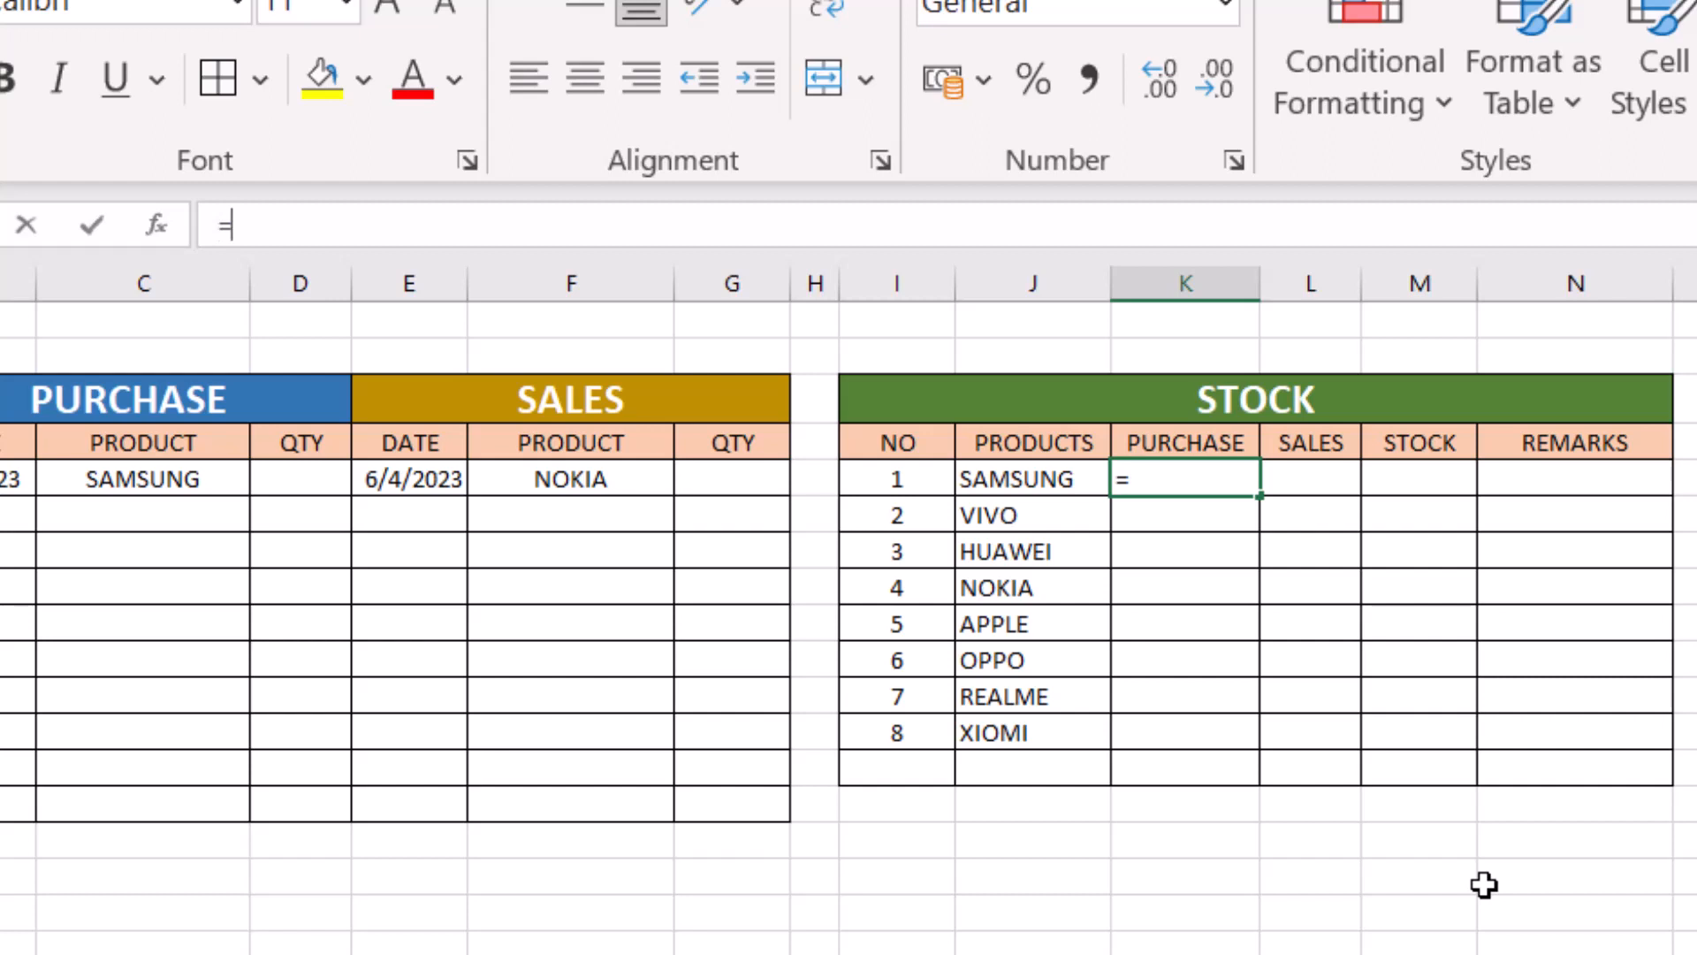
{"action": "type", "text": "=SUM"}
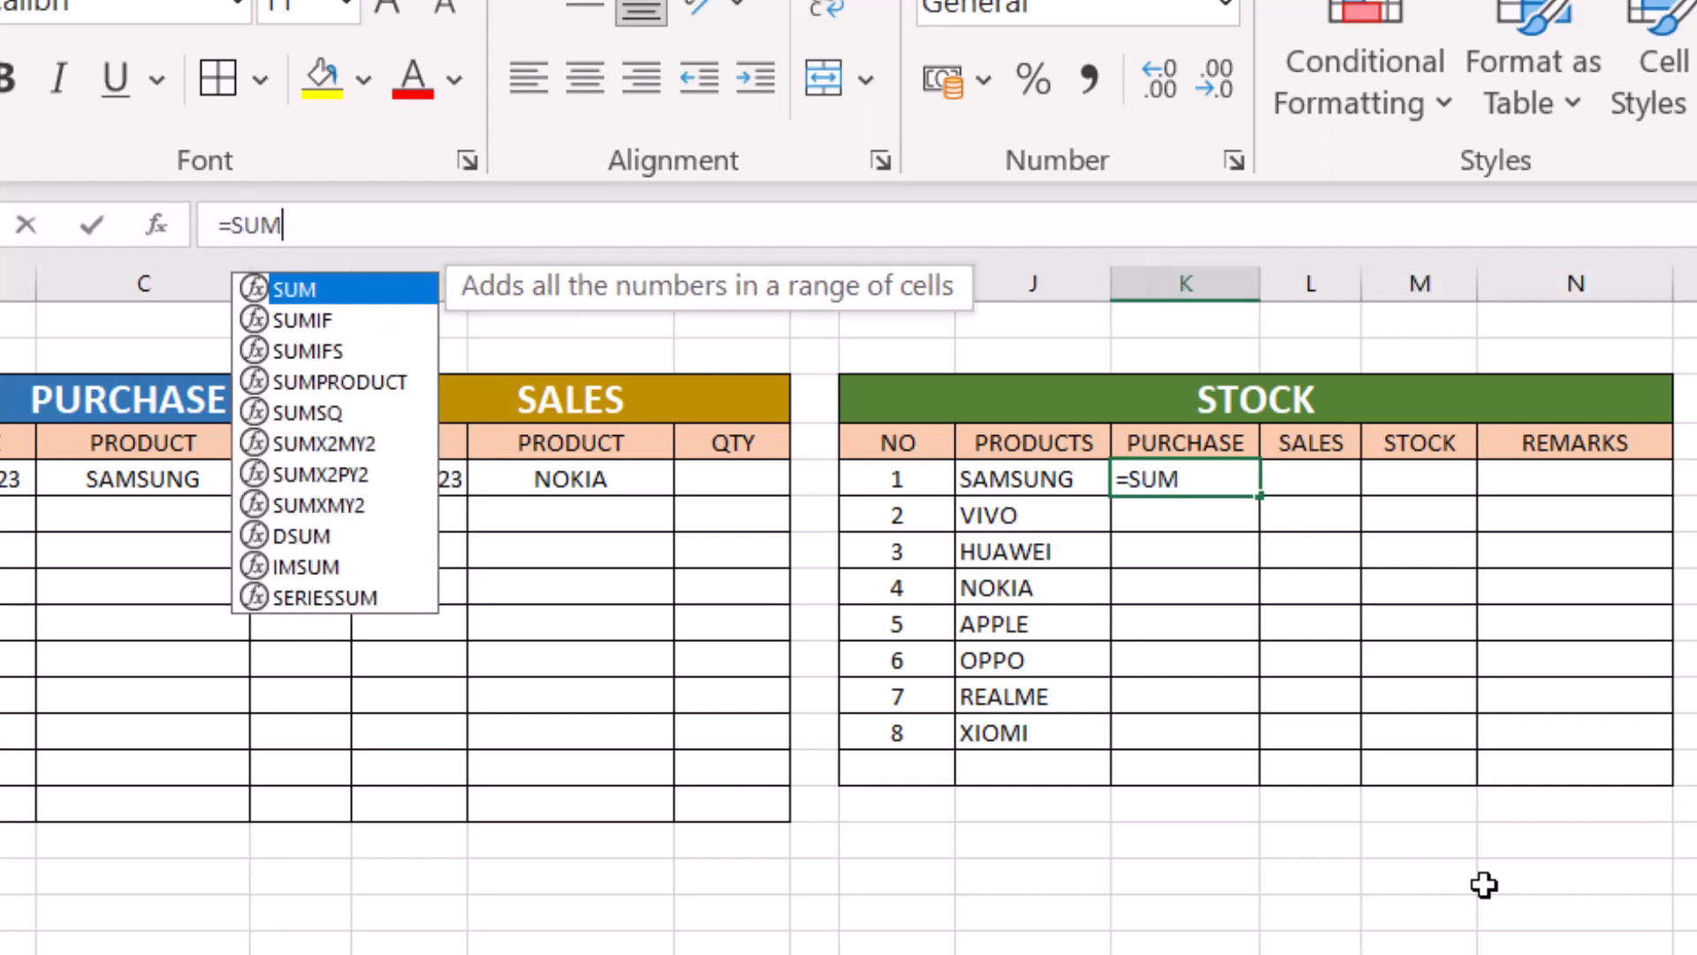
{"action": "type", "text": "IF"}
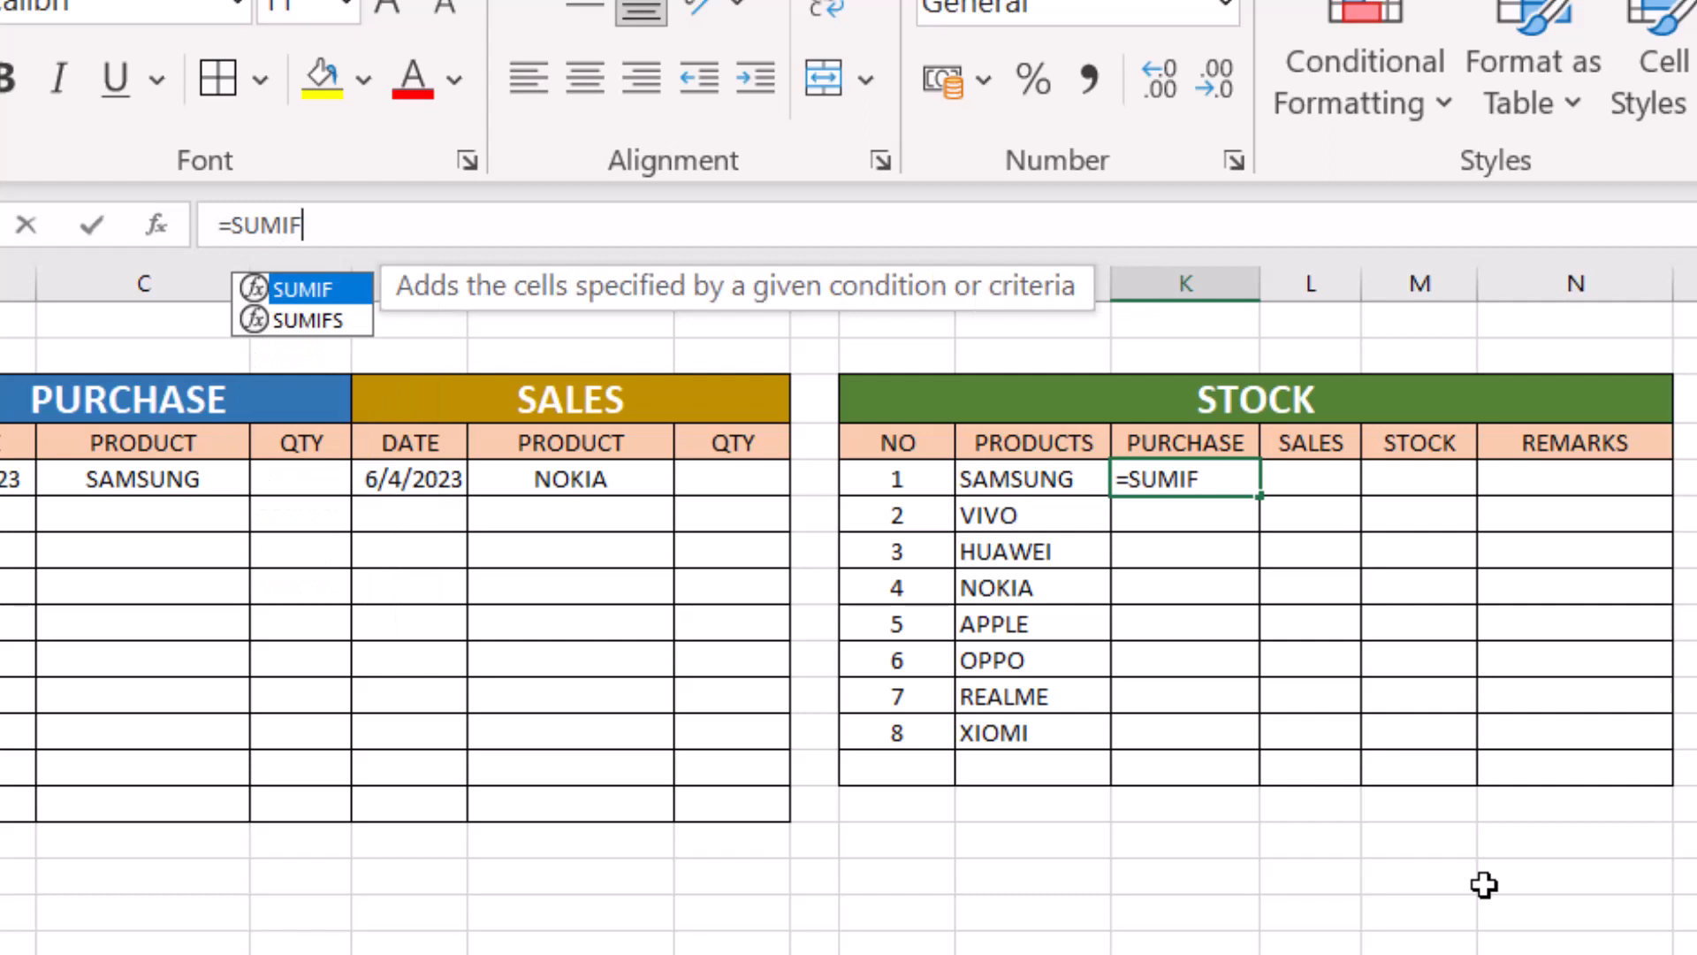
{"action": "type", "text": "("}
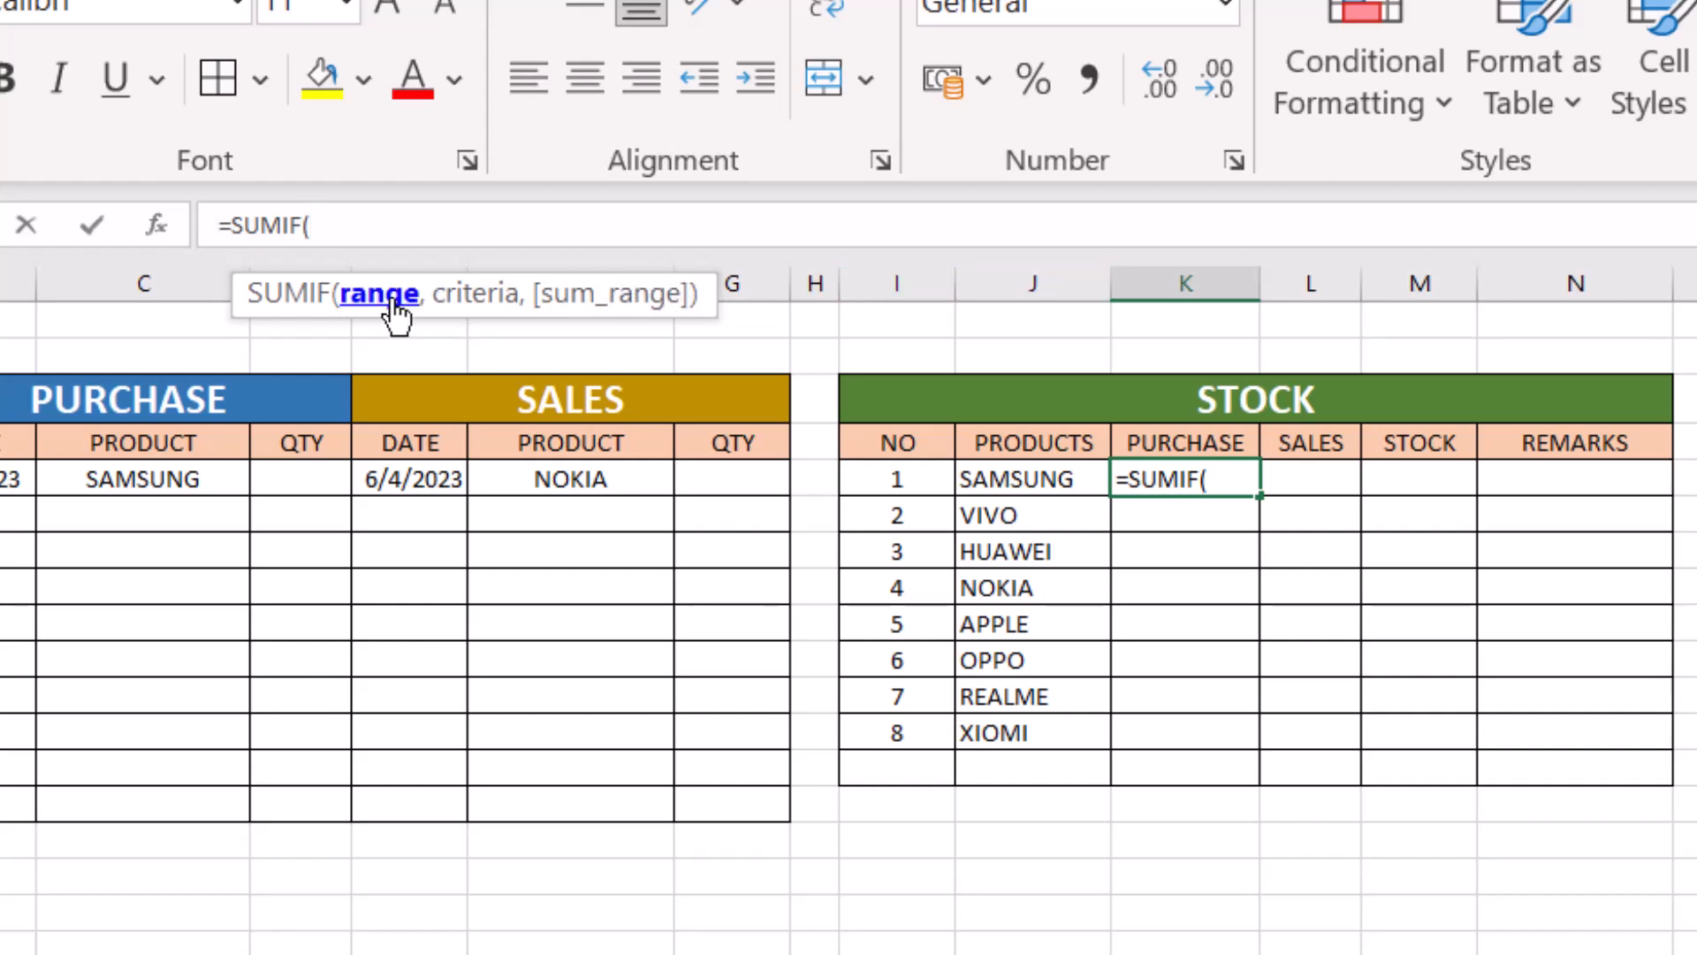
{"action": "left_click", "coordinate": [140, 481]}
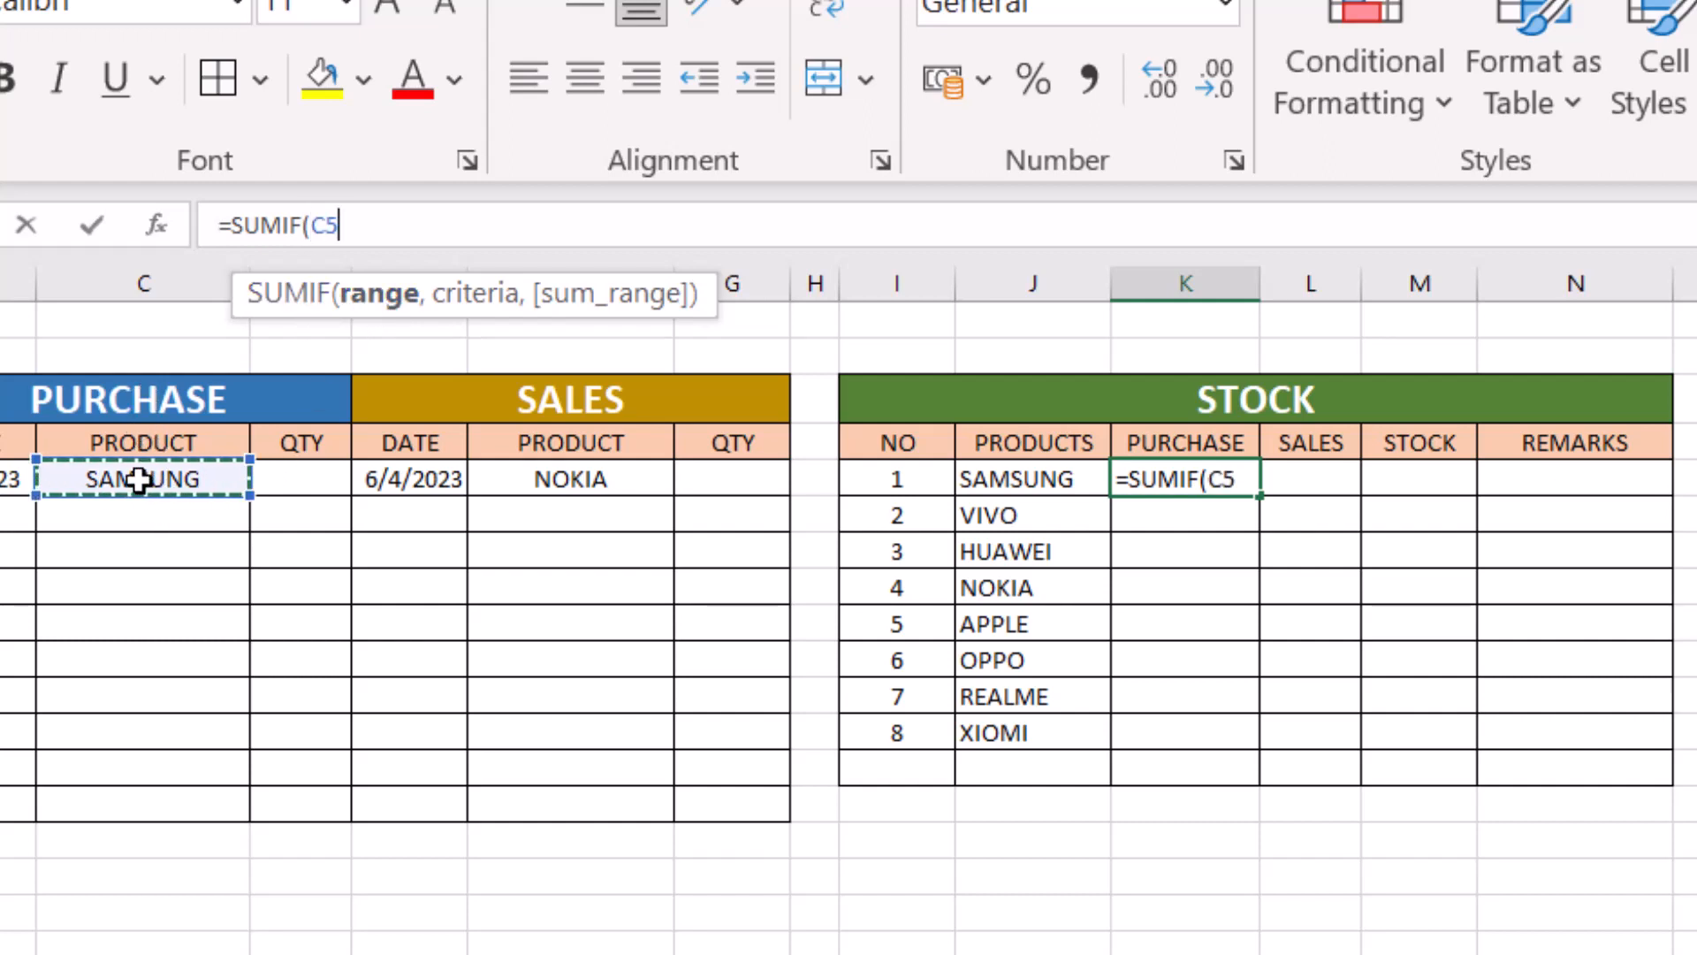
{"action": "left_click_drag", "start_coordinate": [139, 480], "coordinate": [133, 802]}
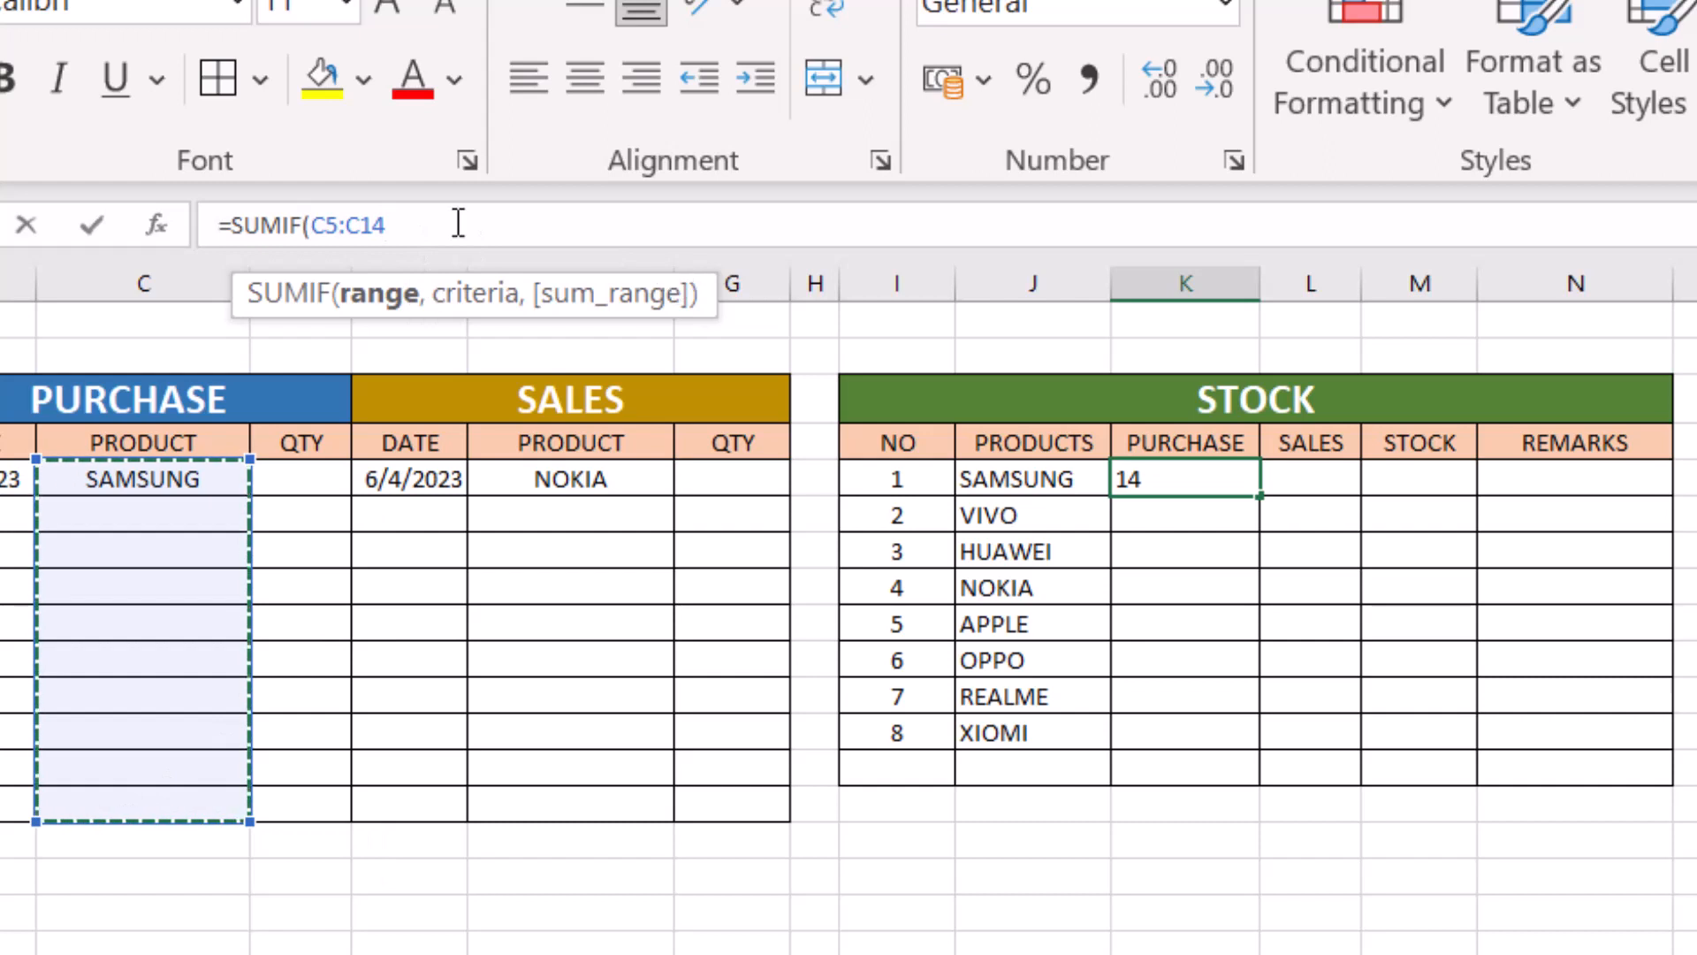
- Complete the K5 formula as =SUMIF($C$5:$C$14,J5,$D$5:$D$14), with absolute references for both ranges
{"action": "type", "text": ","}
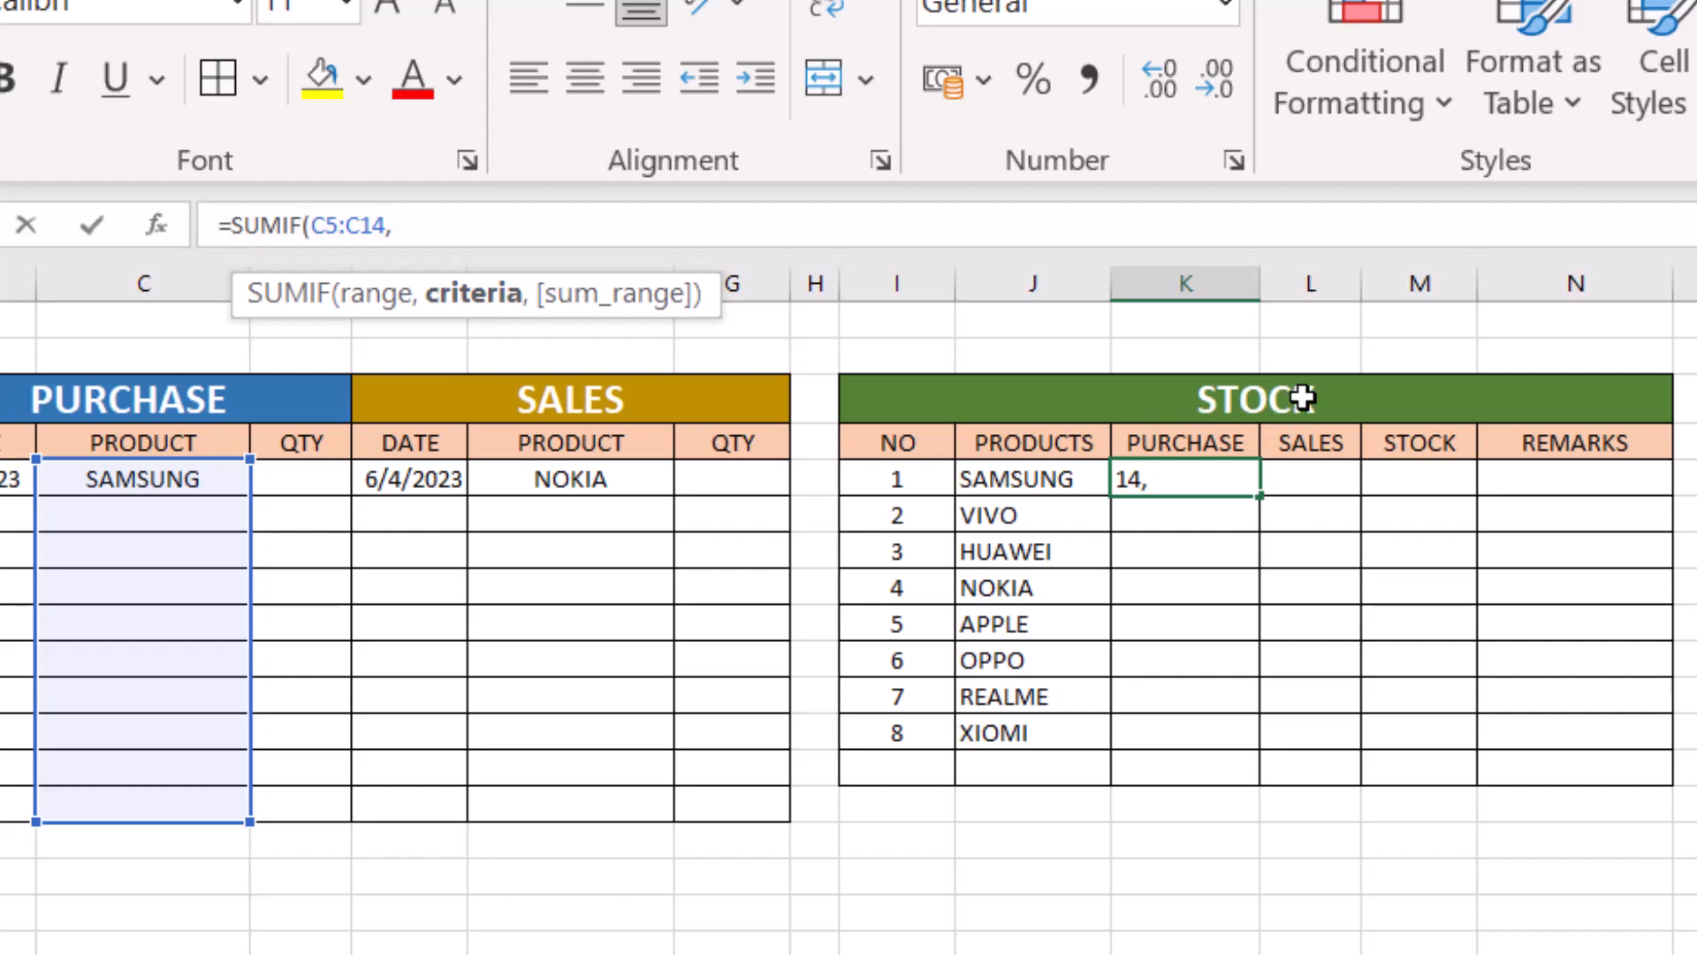
{"action": "left_click", "coordinate": [1014, 445]}
{"action": "left_click", "coordinate": [1023, 477]}
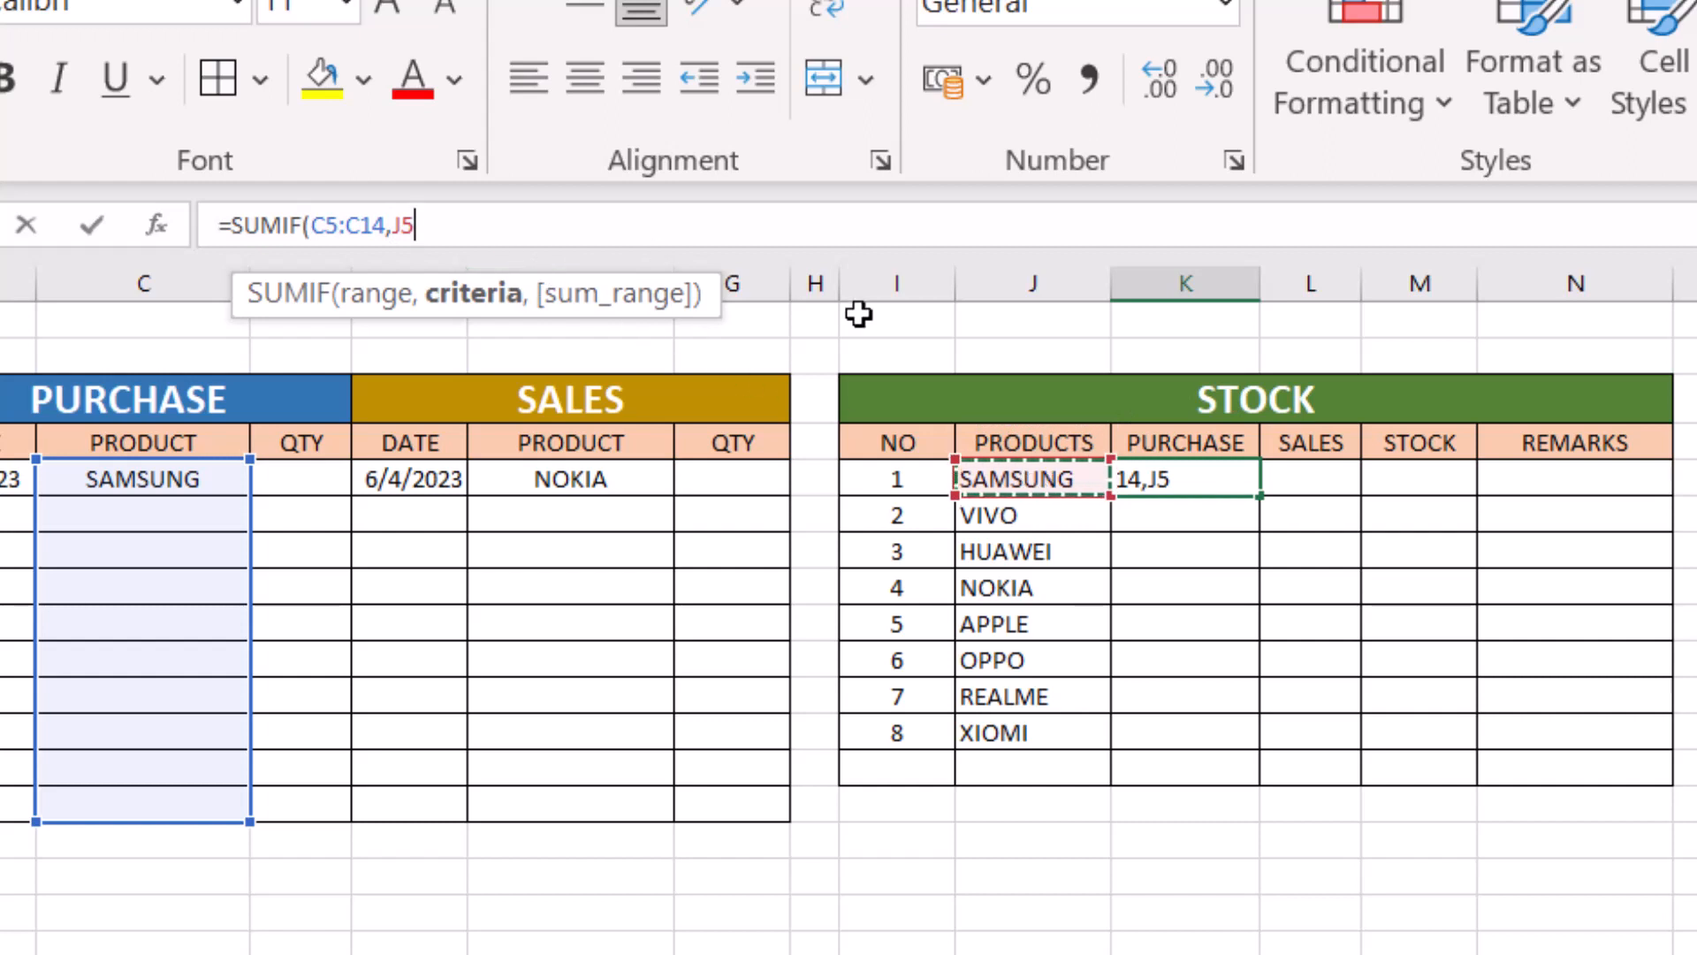
{"action": "type", "text": ","}
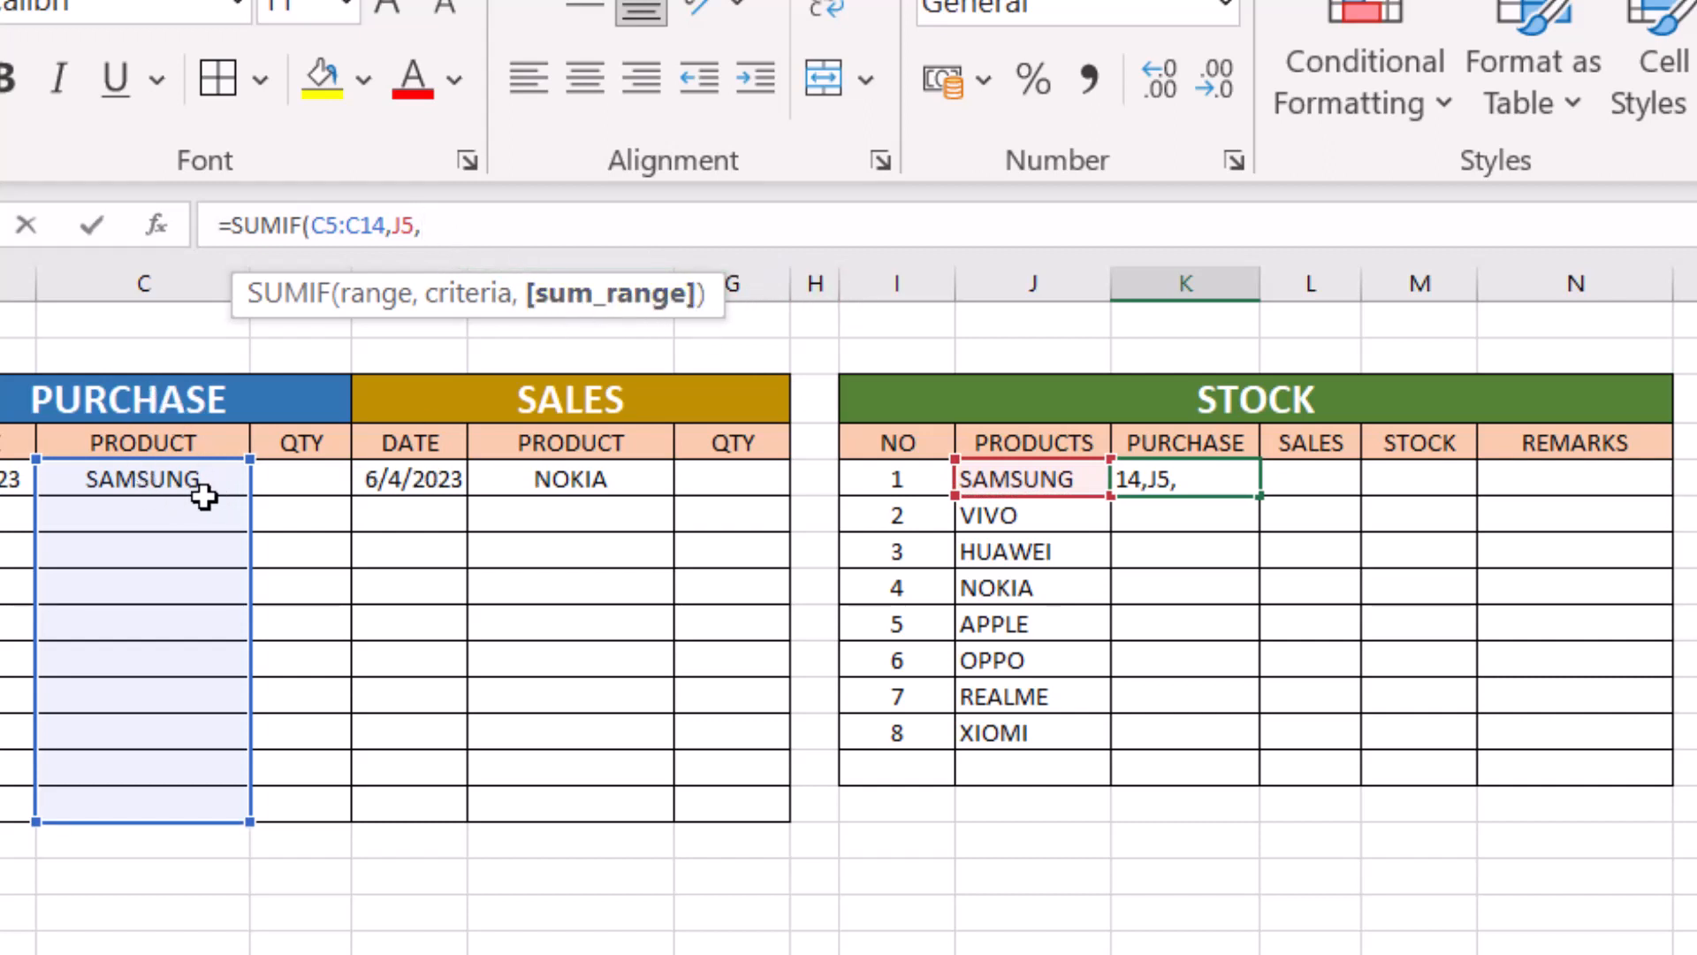
{"action": "left_click", "coordinate": [302, 483]}
{"action": "left_click_drag", "start_coordinate": [302, 483], "coordinate": [307, 809]}
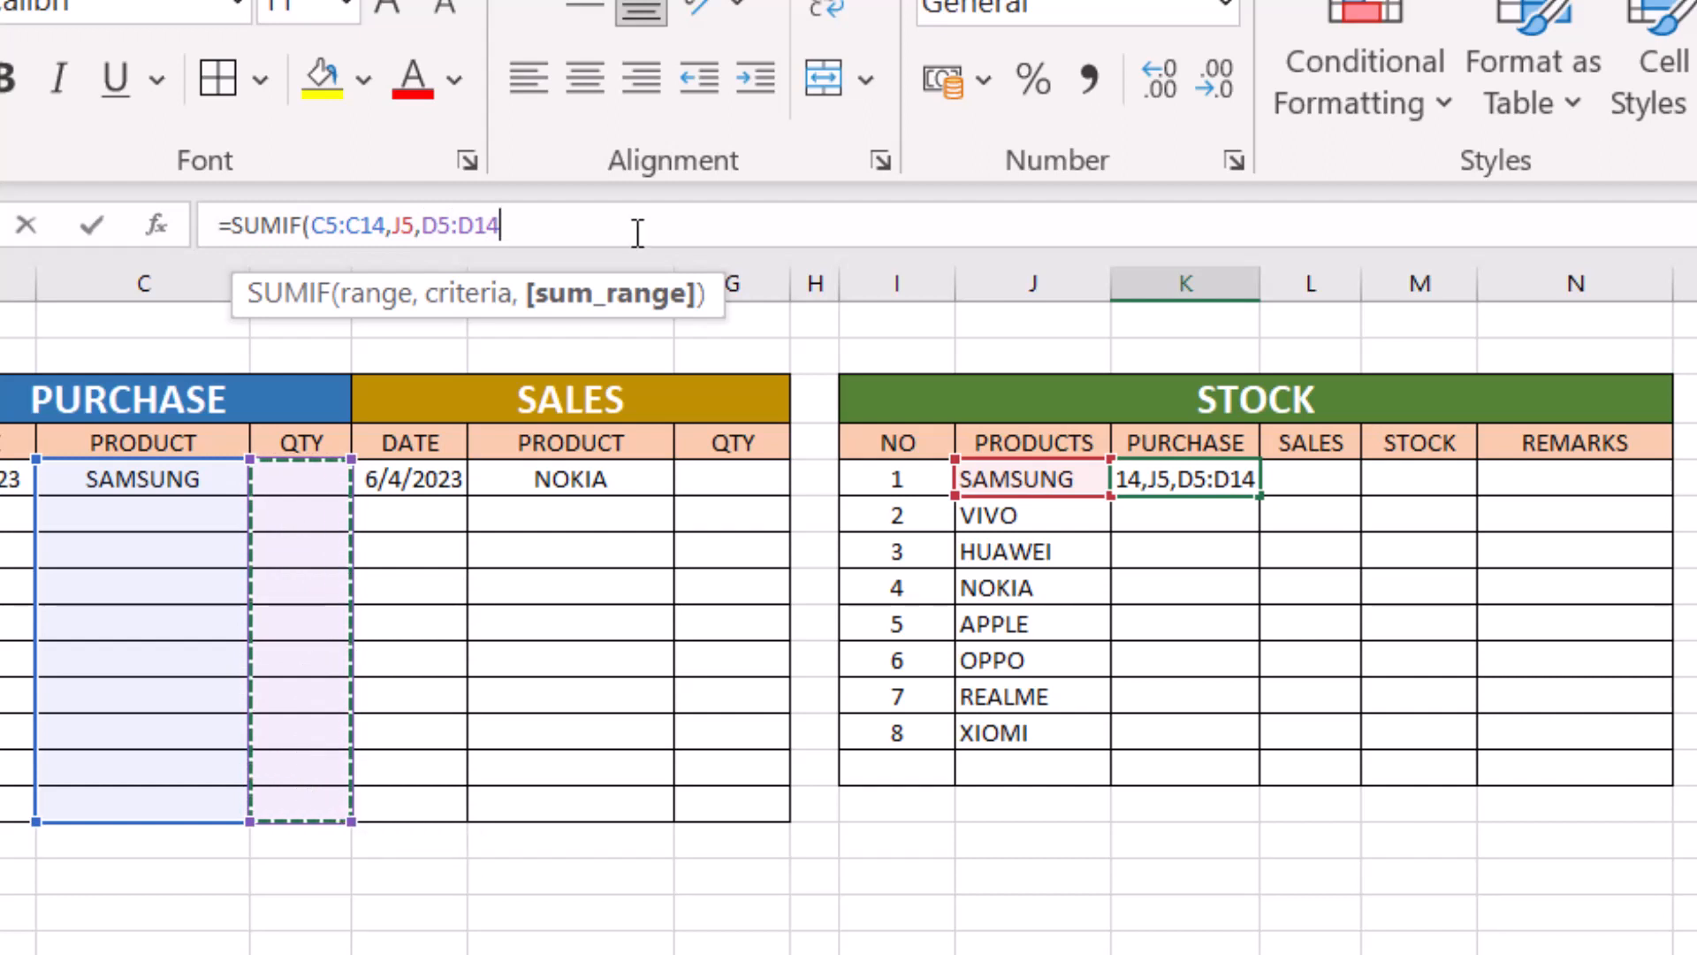
{"action": "type", "text": ")"}
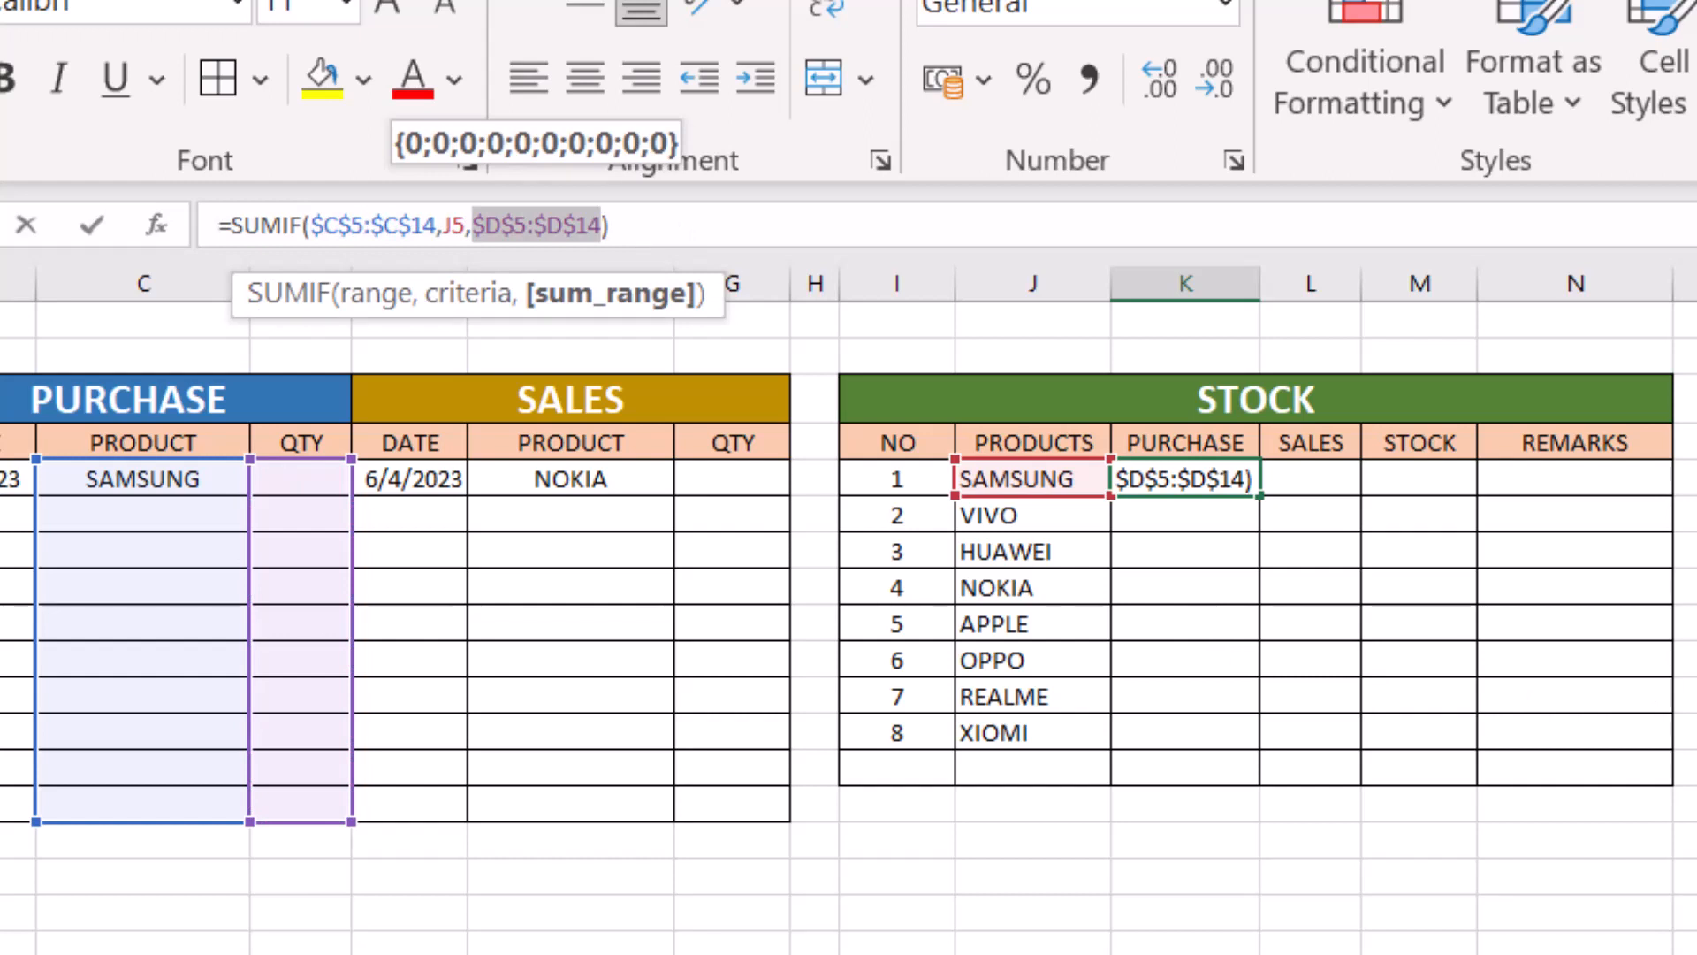
{"action": "left_click", "coordinate": [661, 220]}
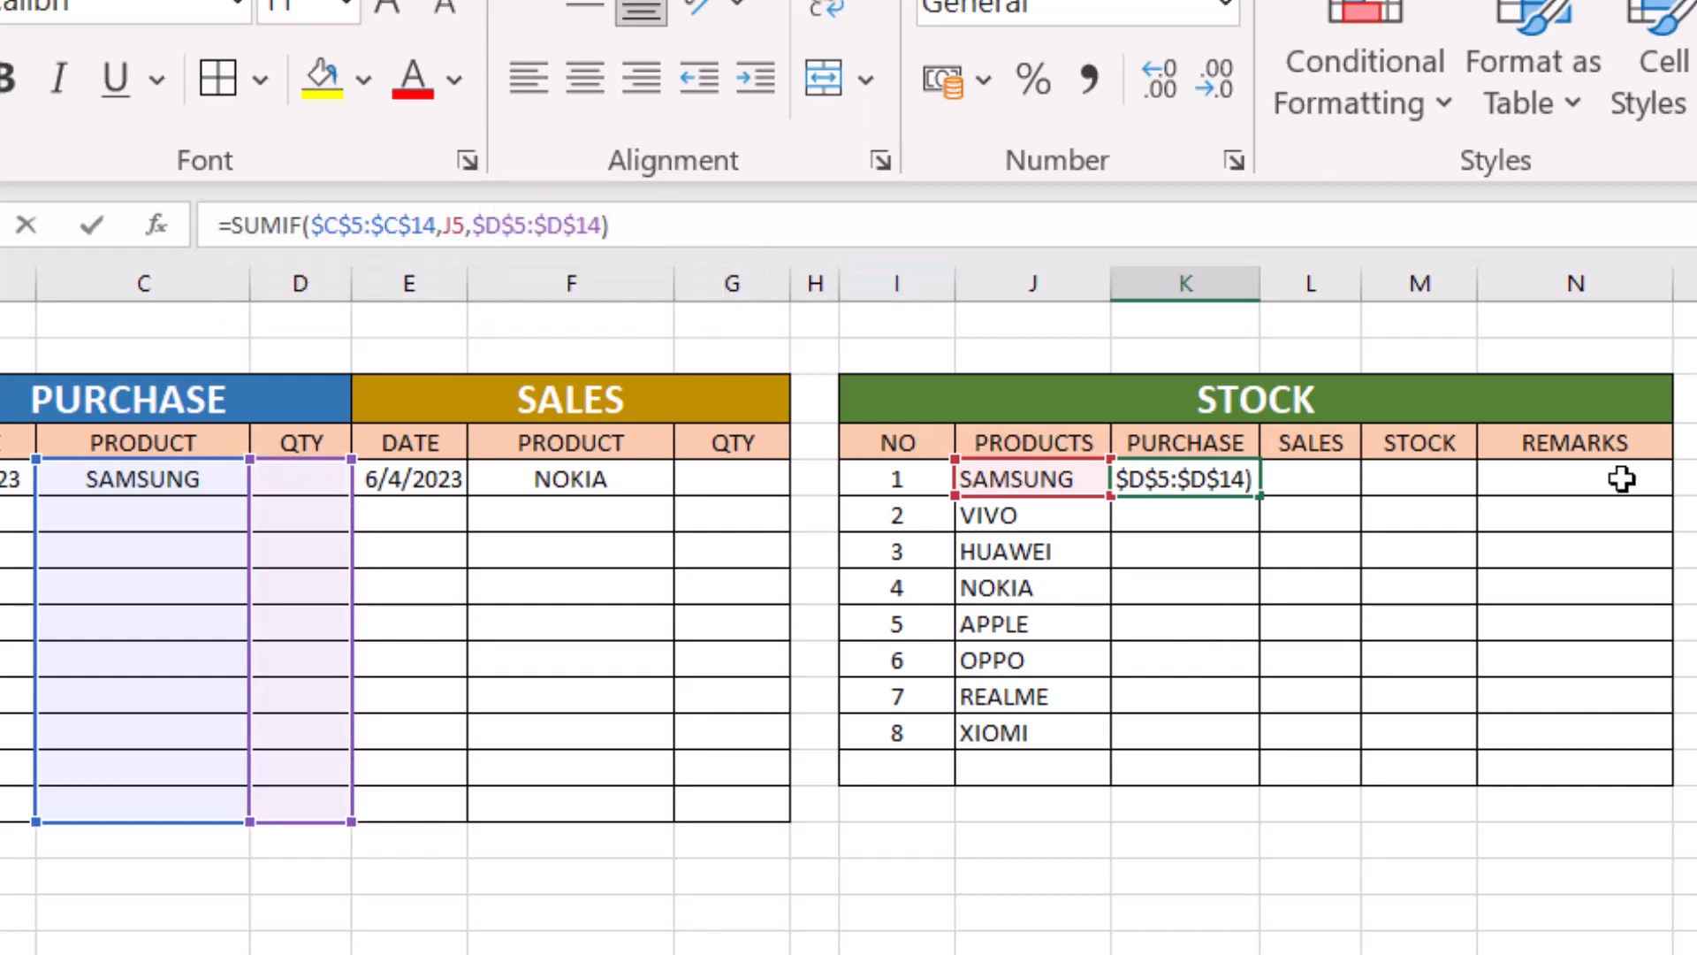
{"action": "key", "text": "Return"}
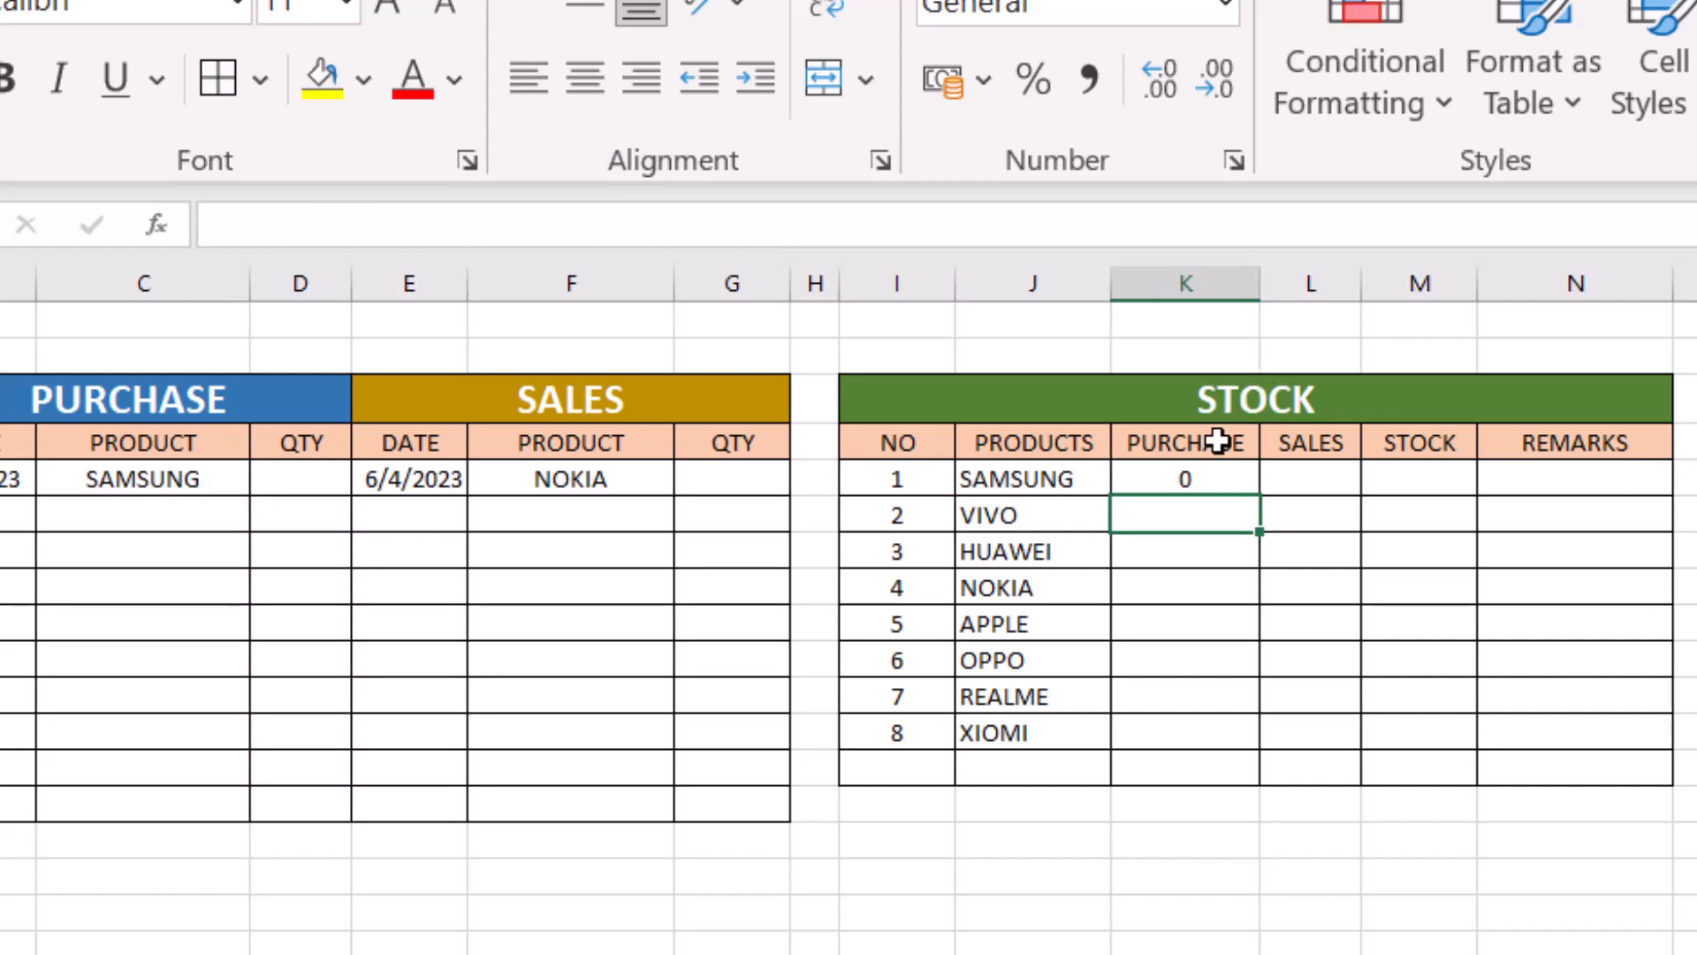
- Review the SUMIF formula in K5 and the quantity cells of the sales and purchase tables
{"action": "left_click", "coordinate": [1203, 477]}
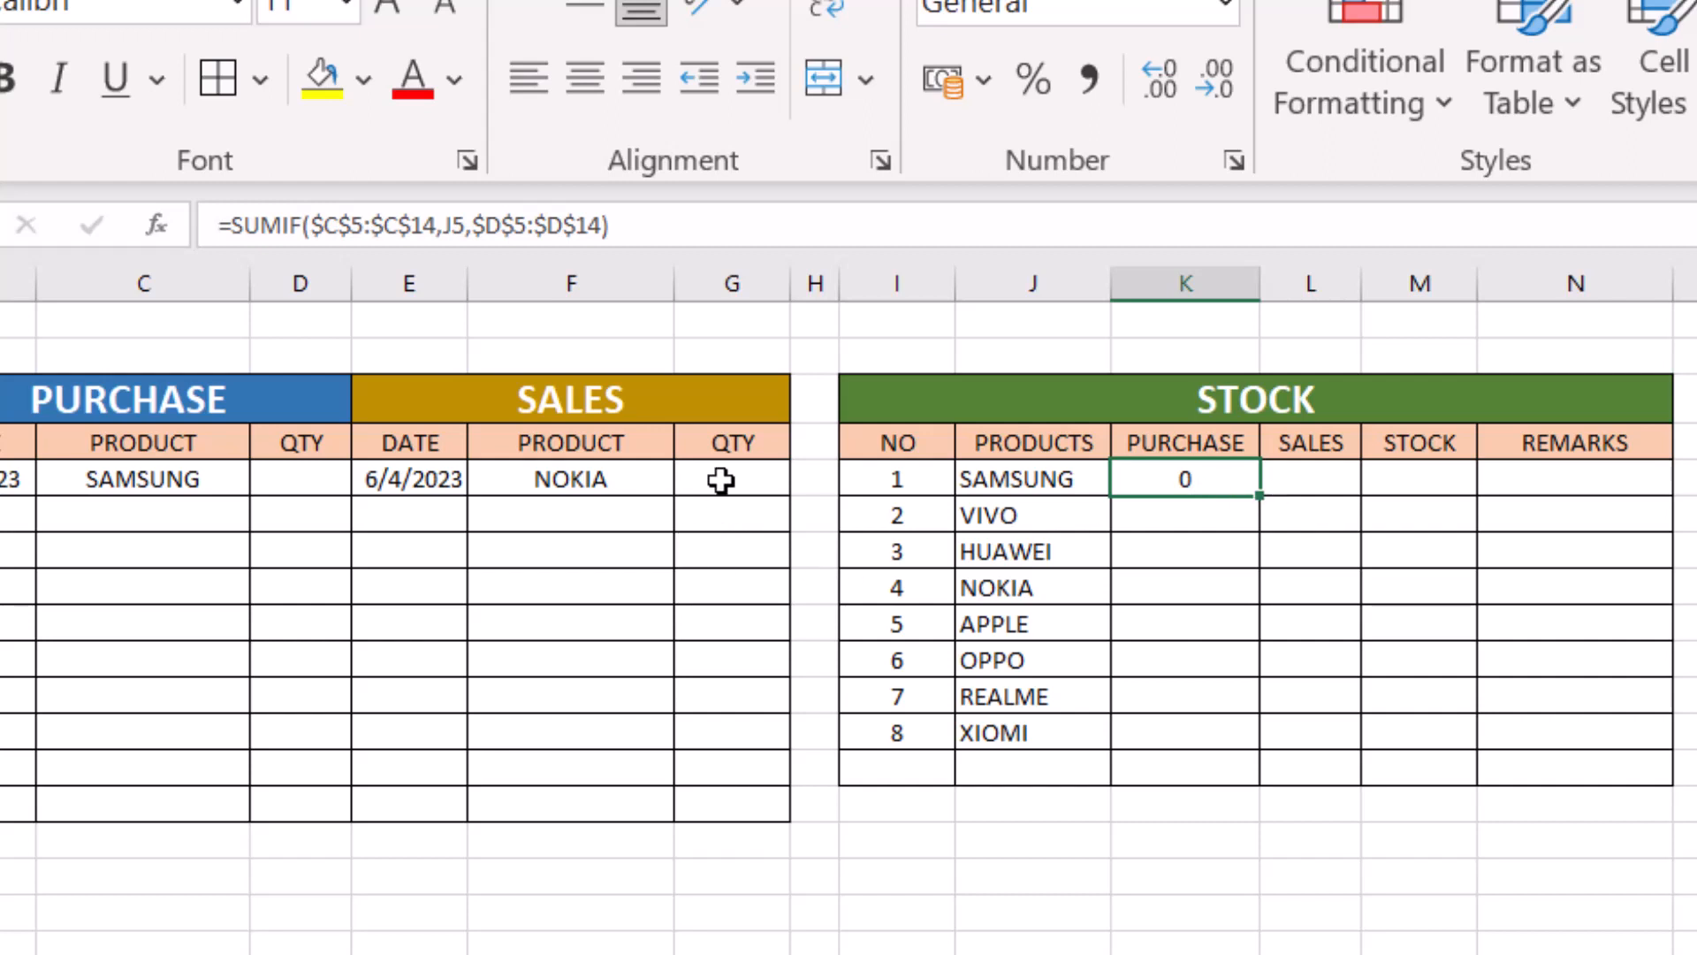
{"action": "left_click_drag", "start_coordinate": [719, 481], "coordinate": [732, 698]}
{"action": "left_click_drag", "start_coordinate": [295, 482], "coordinate": [291, 663]}
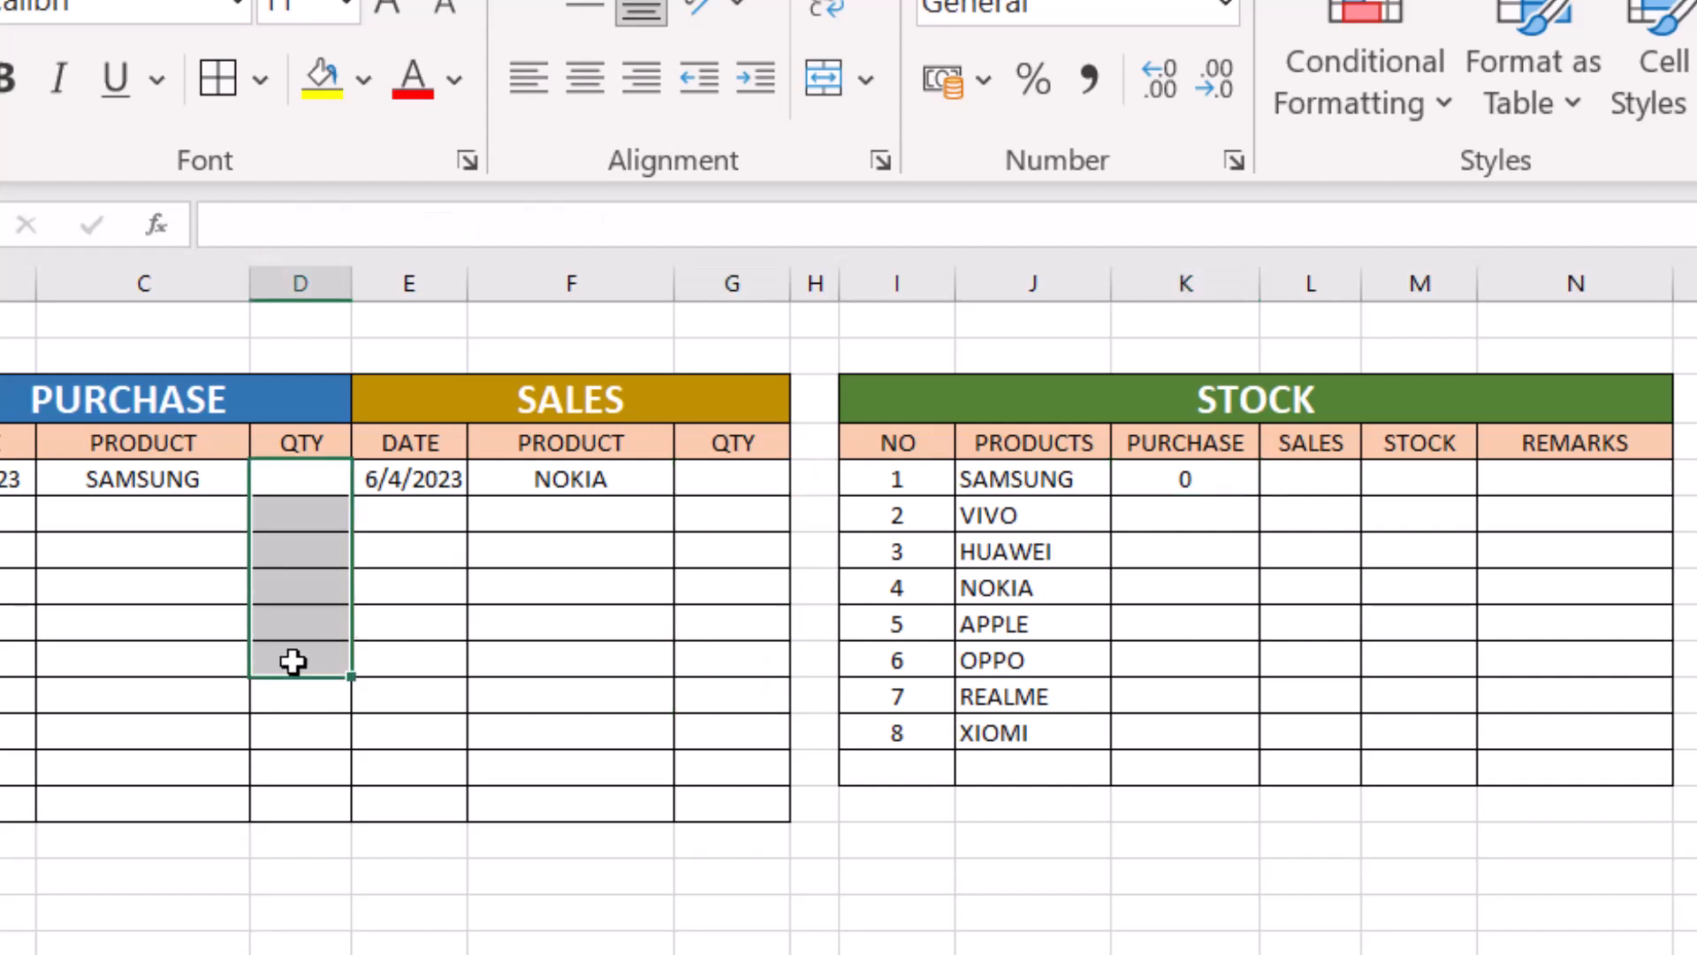
{"action": "left_click", "coordinate": [1219, 484]}
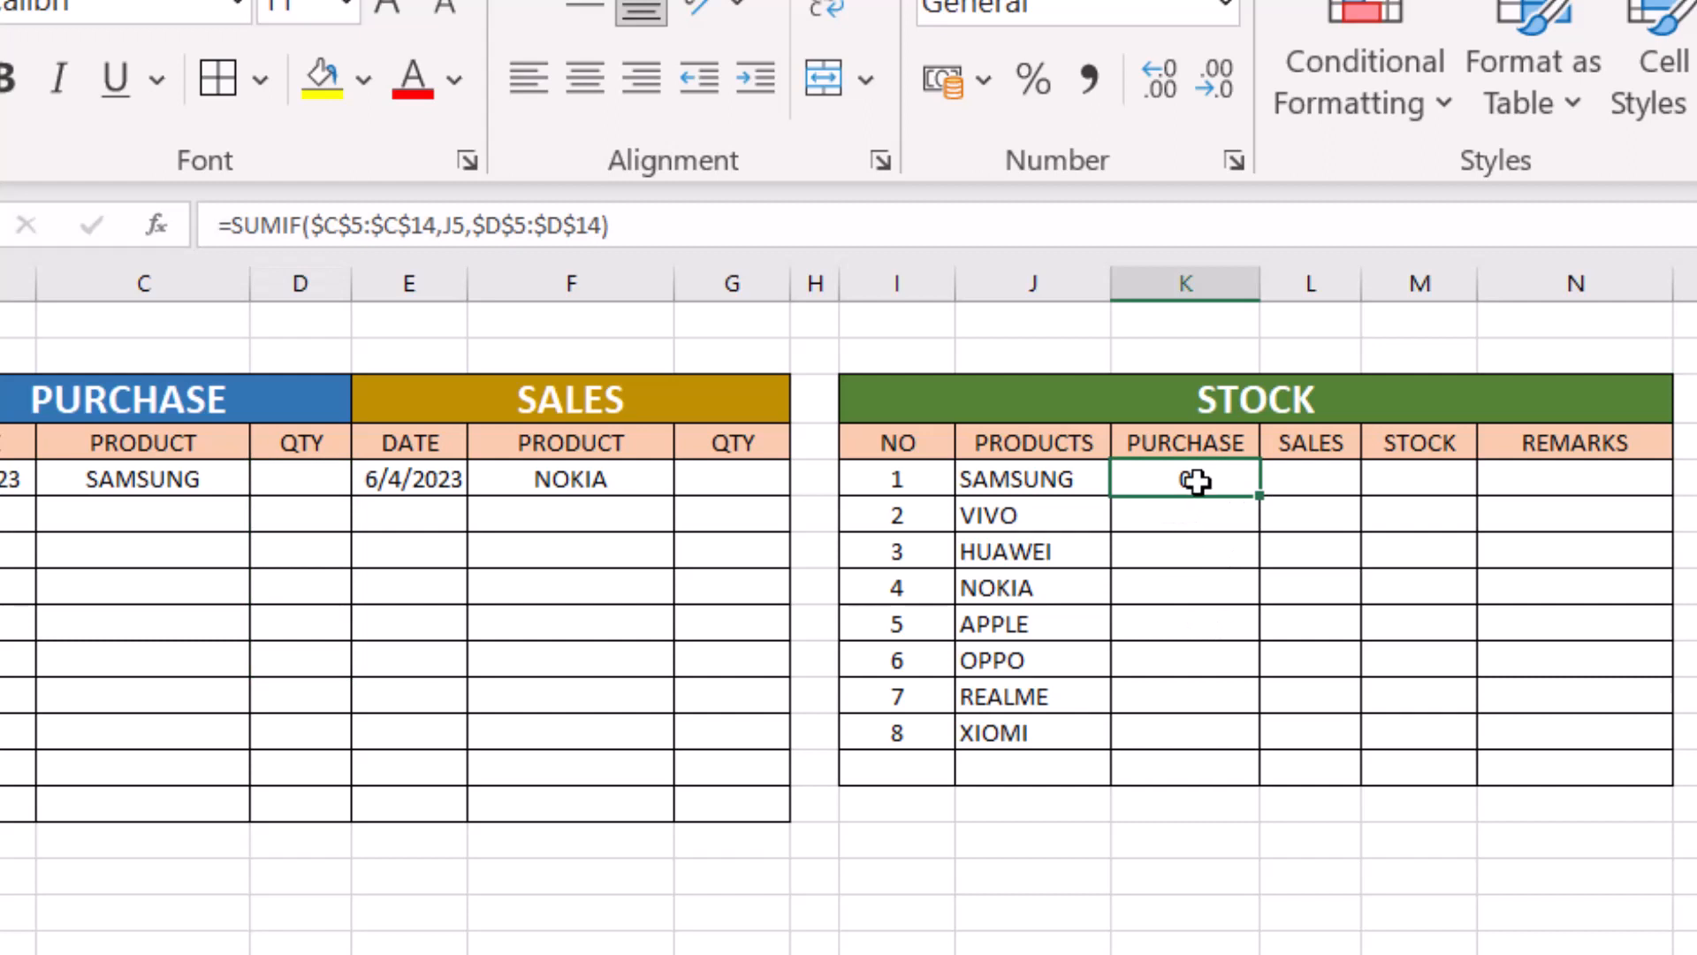
- Fill the purchase SUMIF formula from K5 down to K12 for all eight stock products
{"action": "left_click", "coordinate": [1172, 544]}
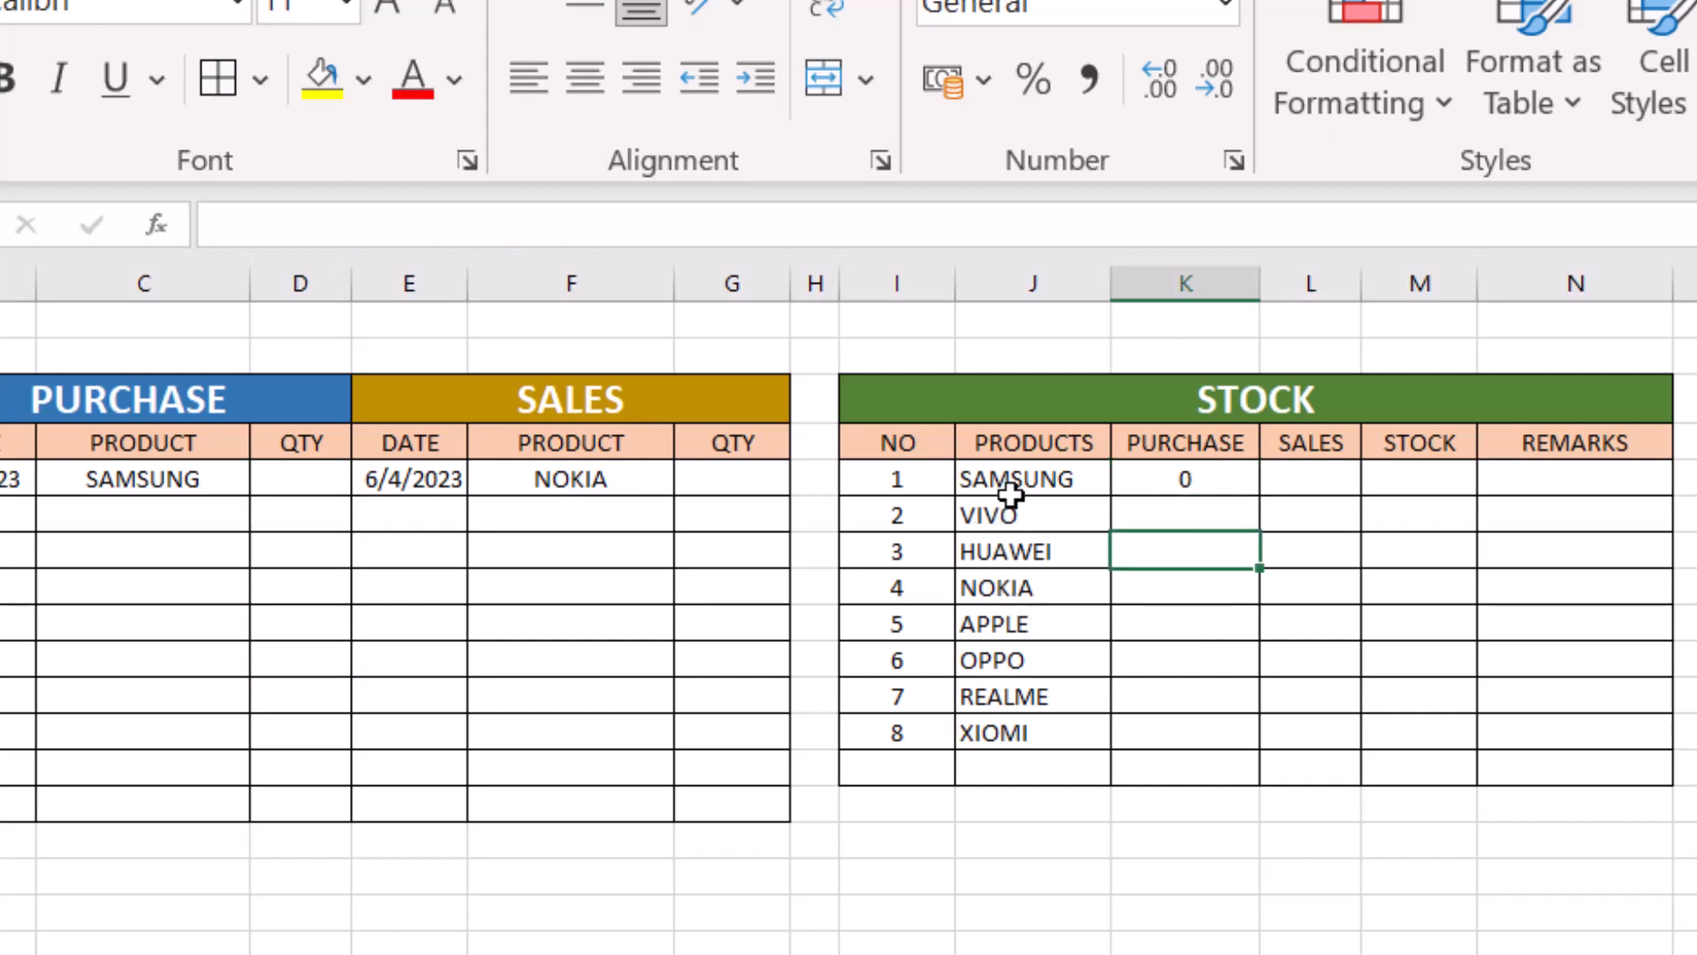
{"action": "left_click", "coordinate": [1205, 478]}
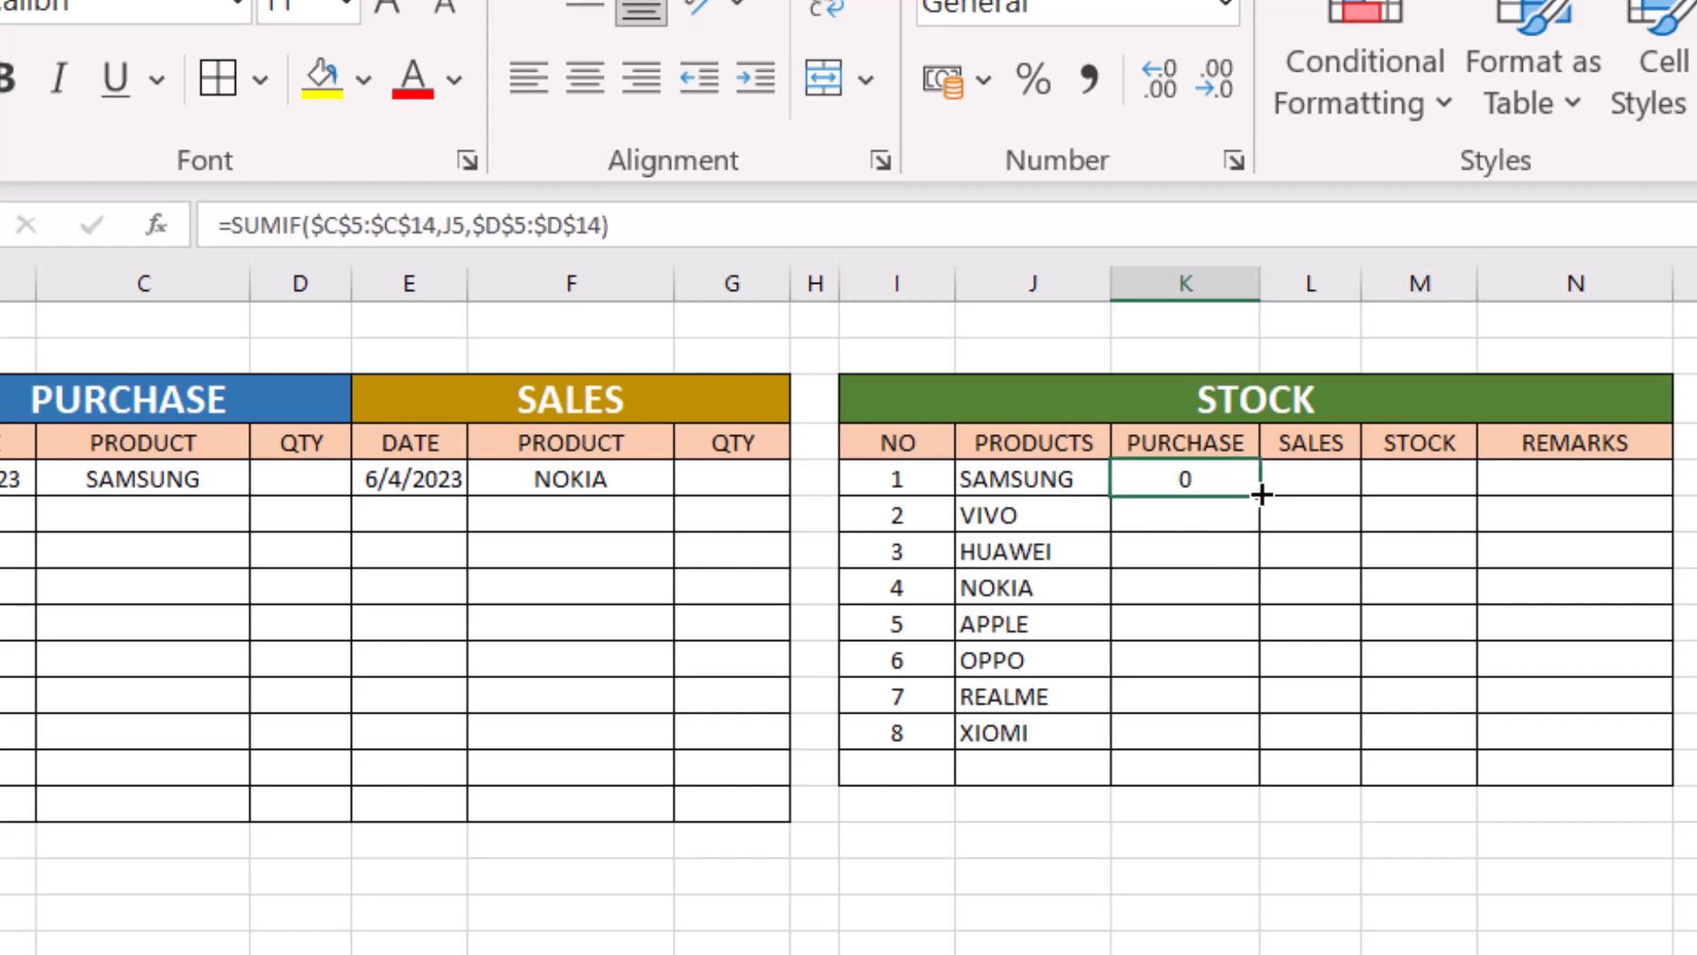
{"action": "left_click_drag", "start_coordinate": [1261, 495], "coordinate": [1276, 745]}
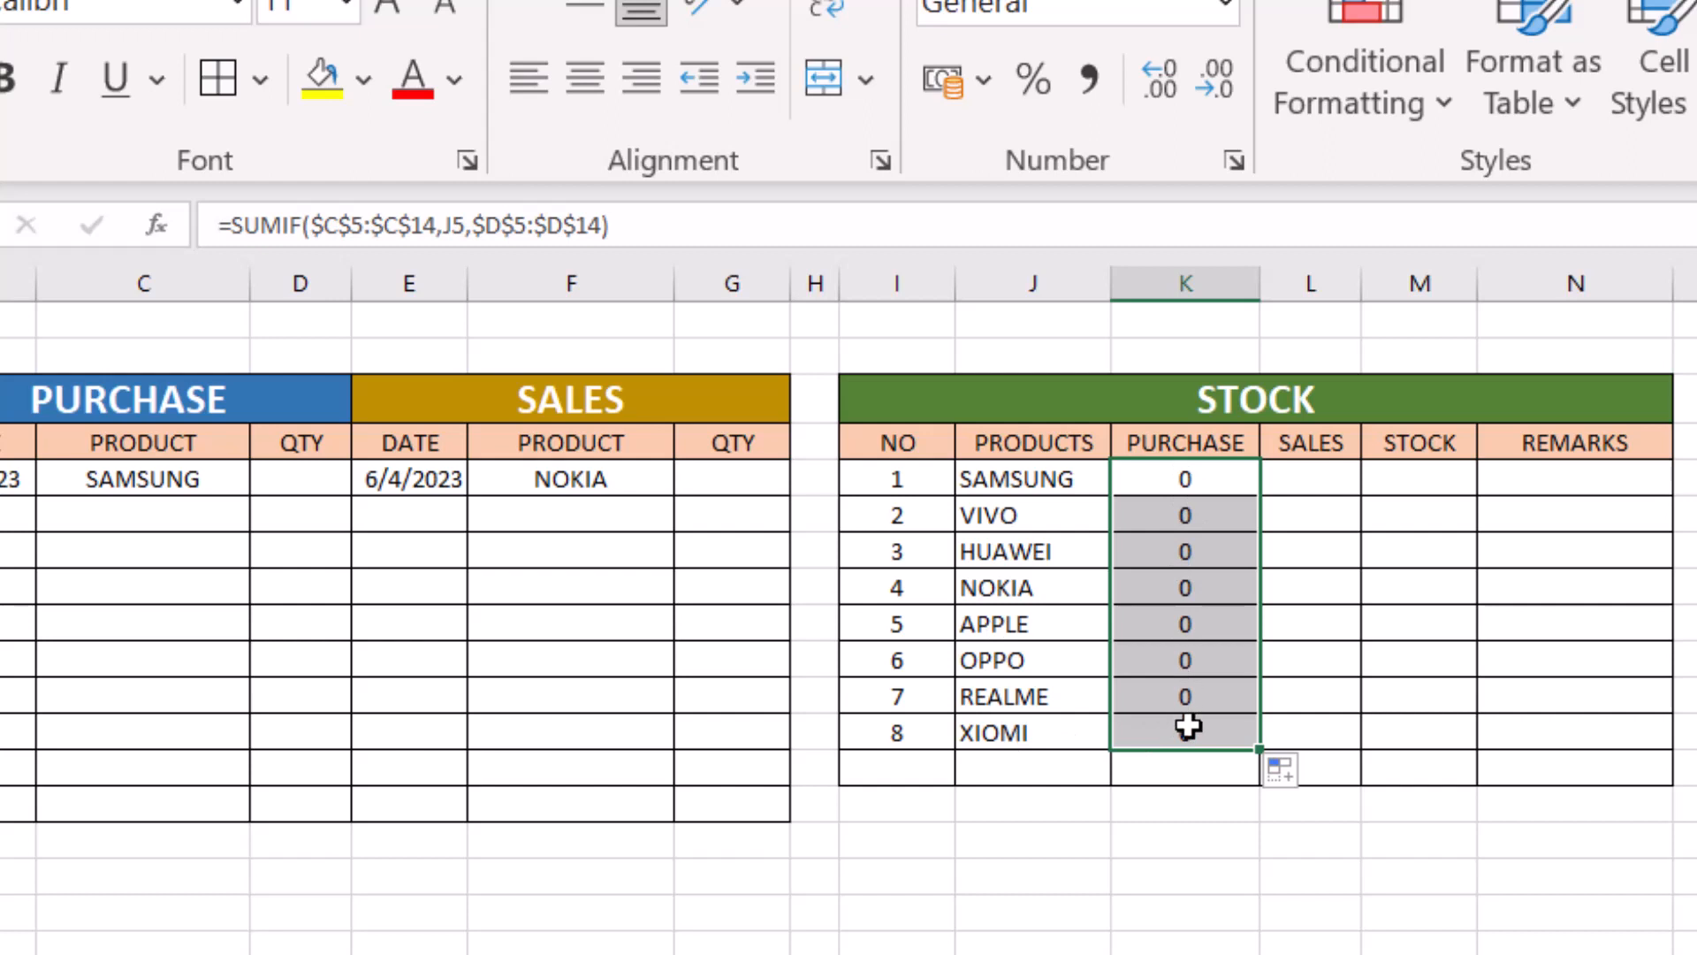
{"action": "left_click", "coordinate": [1200, 482]}
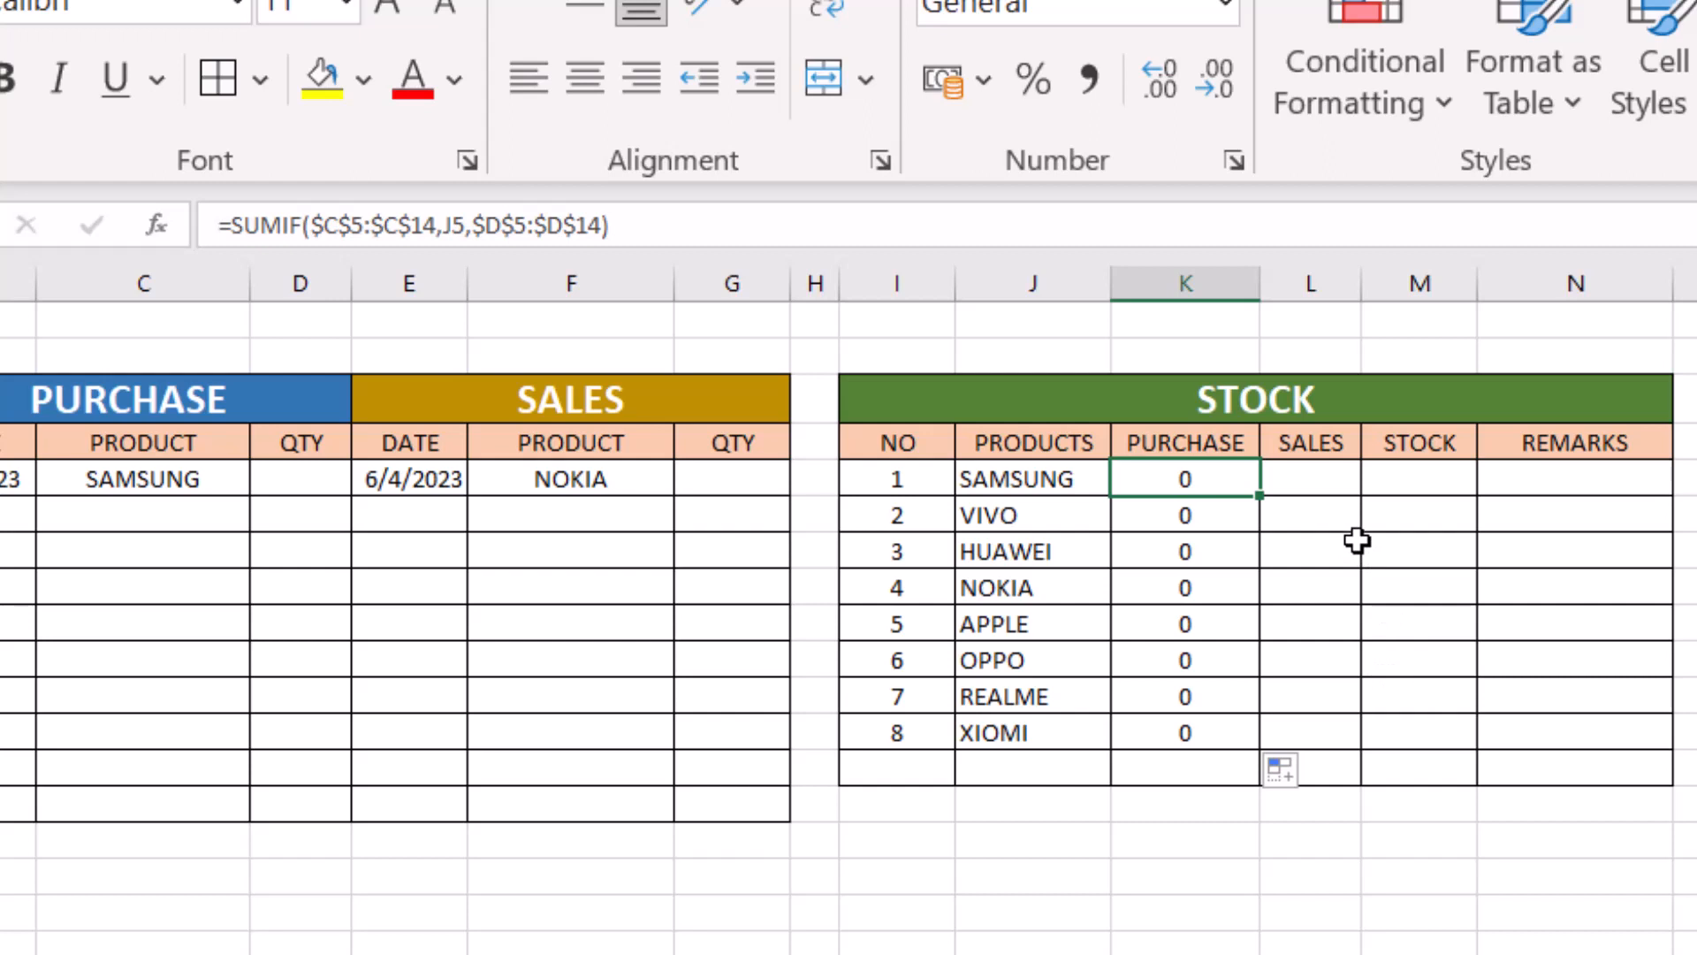
- Begin a SUMIF formula in stock sales cell L5, using the sales products $F$5:$F$14 as the absolute range
{"action": "left_click", "coordinate": [1320, 478]}
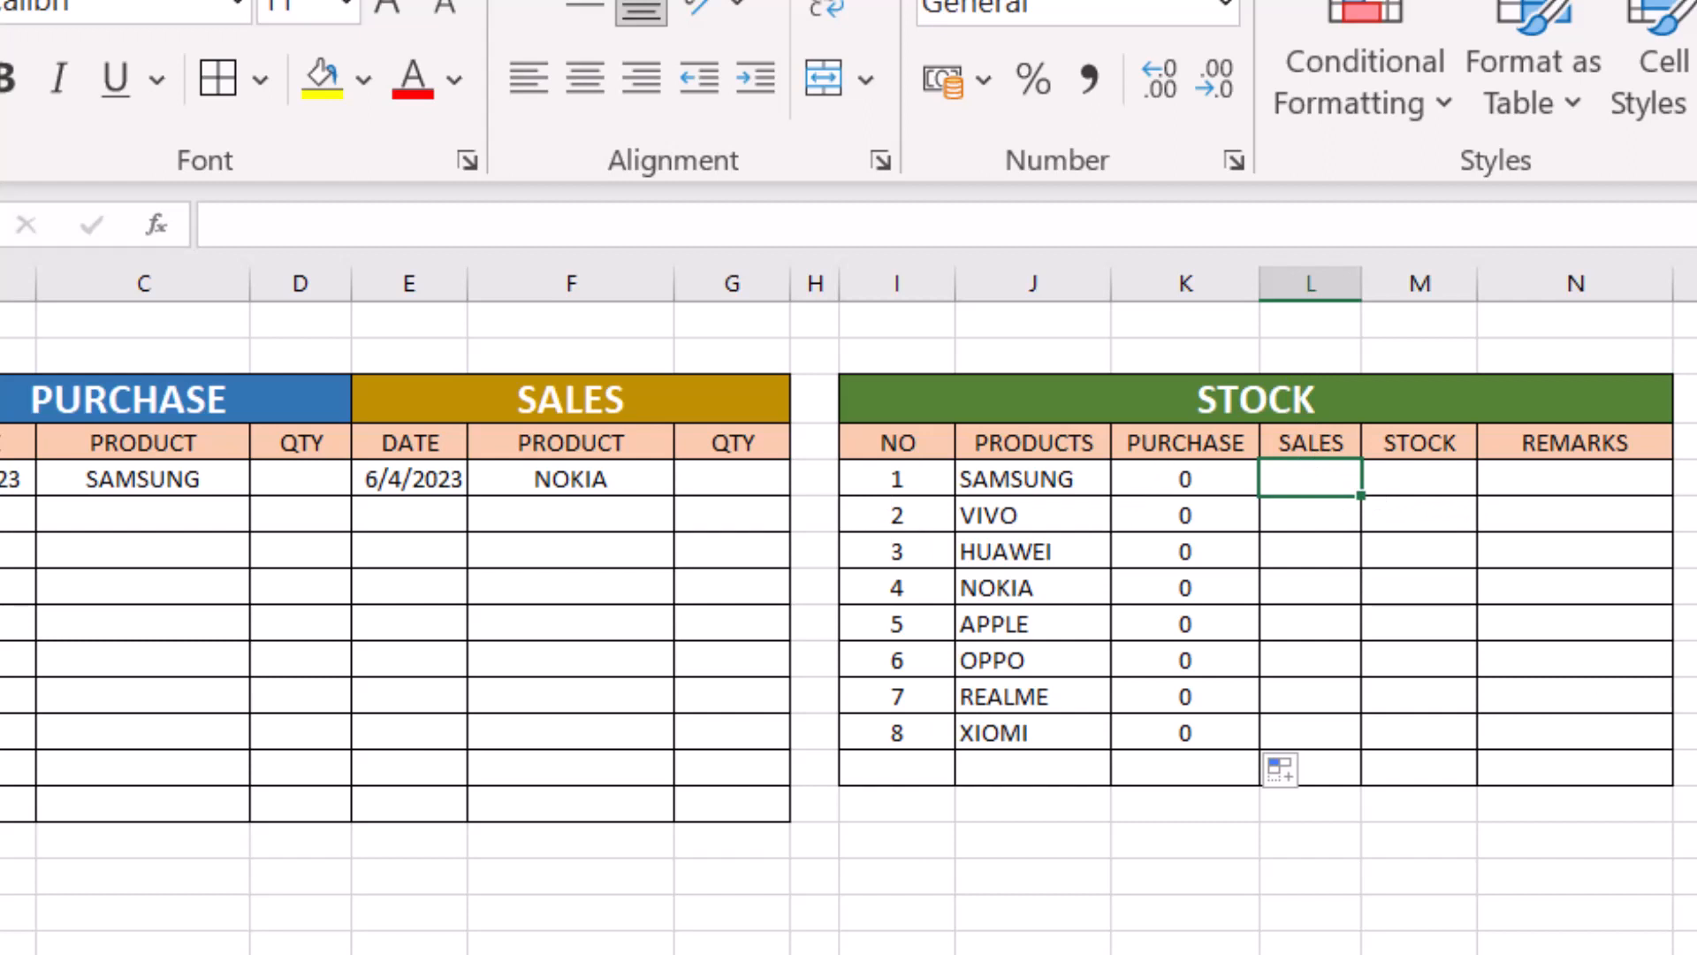
{"action": "type", "text": "="}
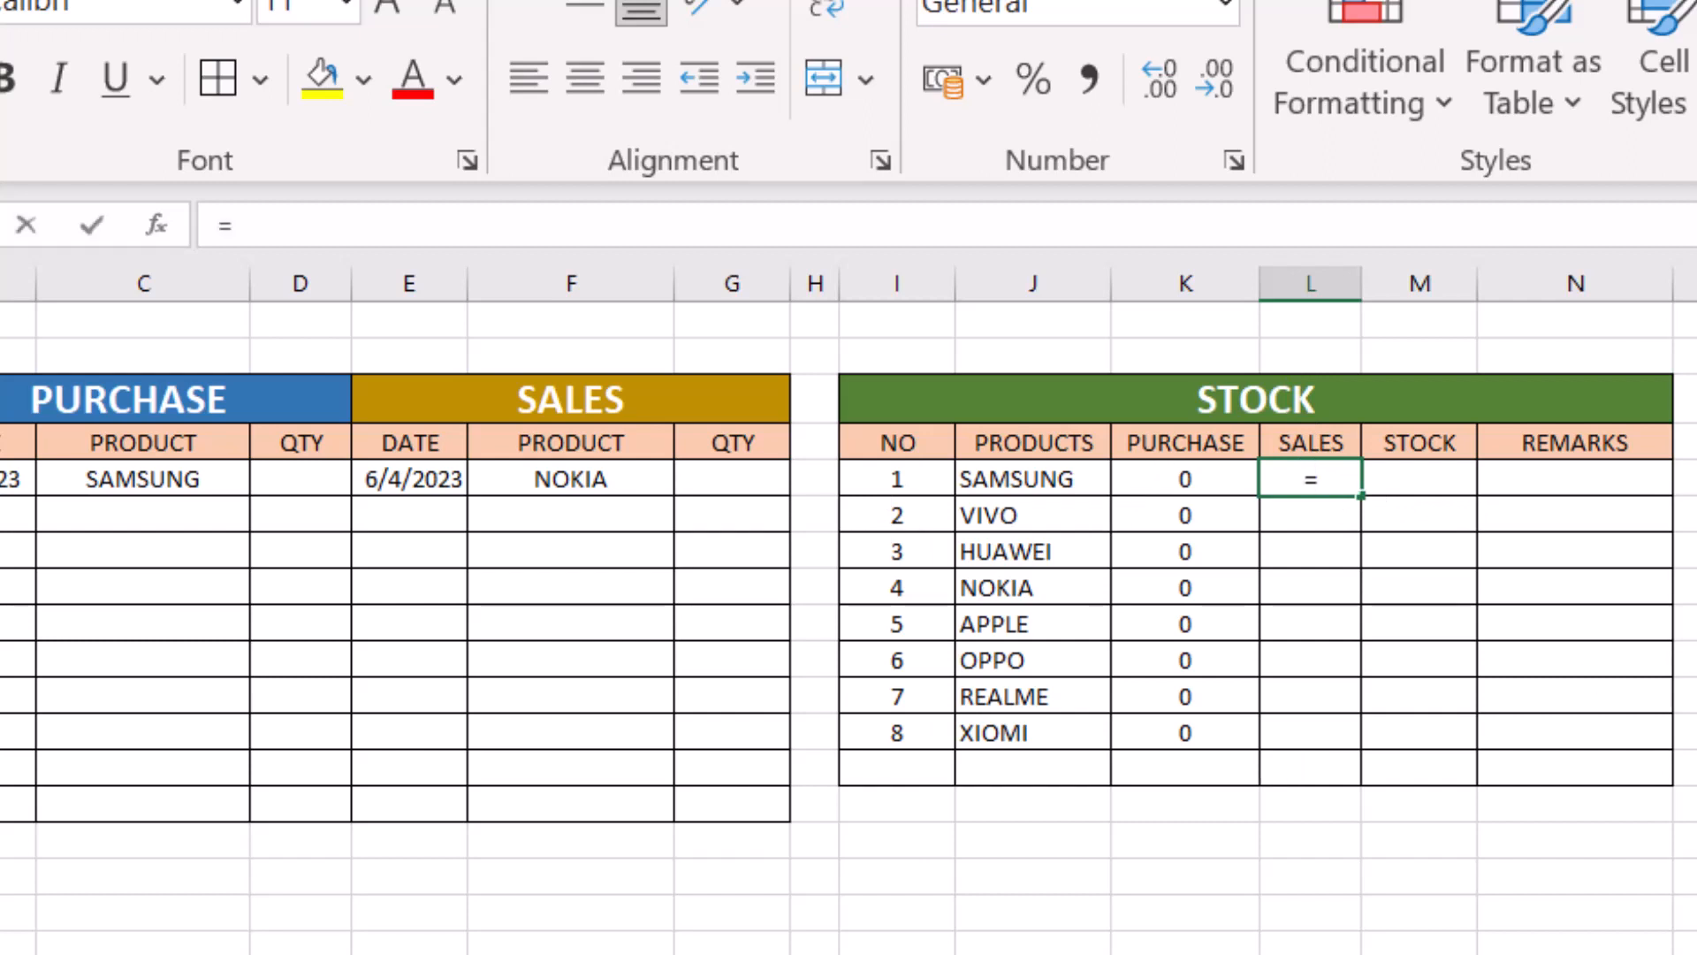
{"action": "type", "text": "SUMIF"}
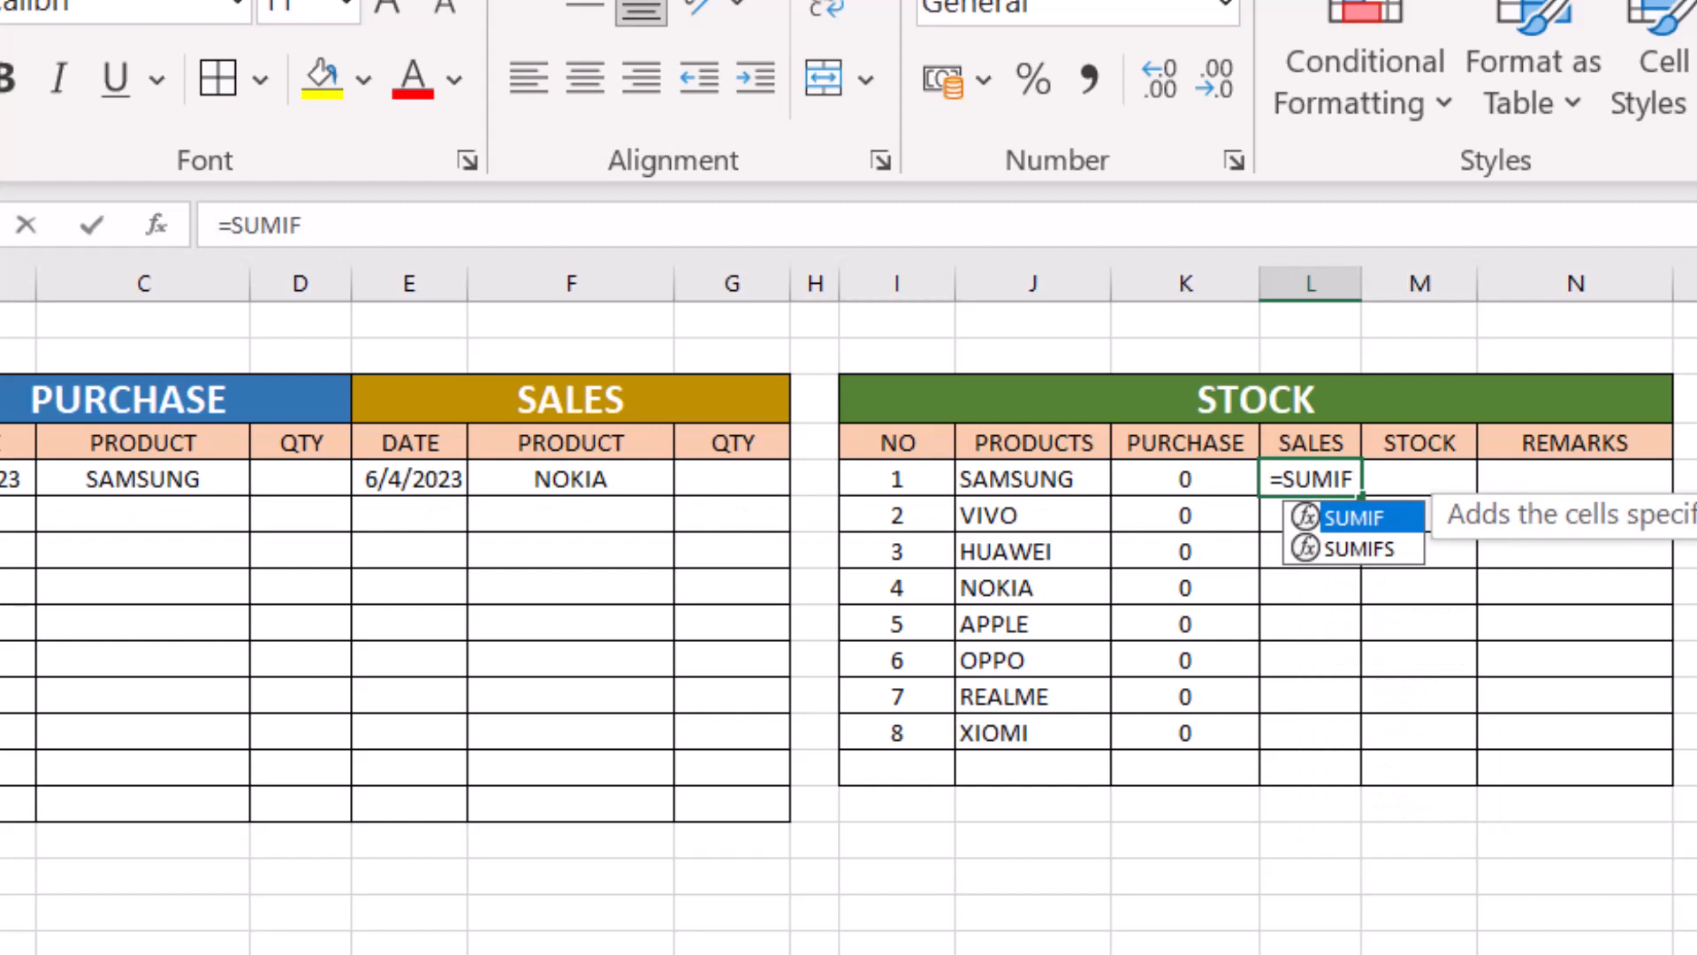
{"action": "type", "text": "("}
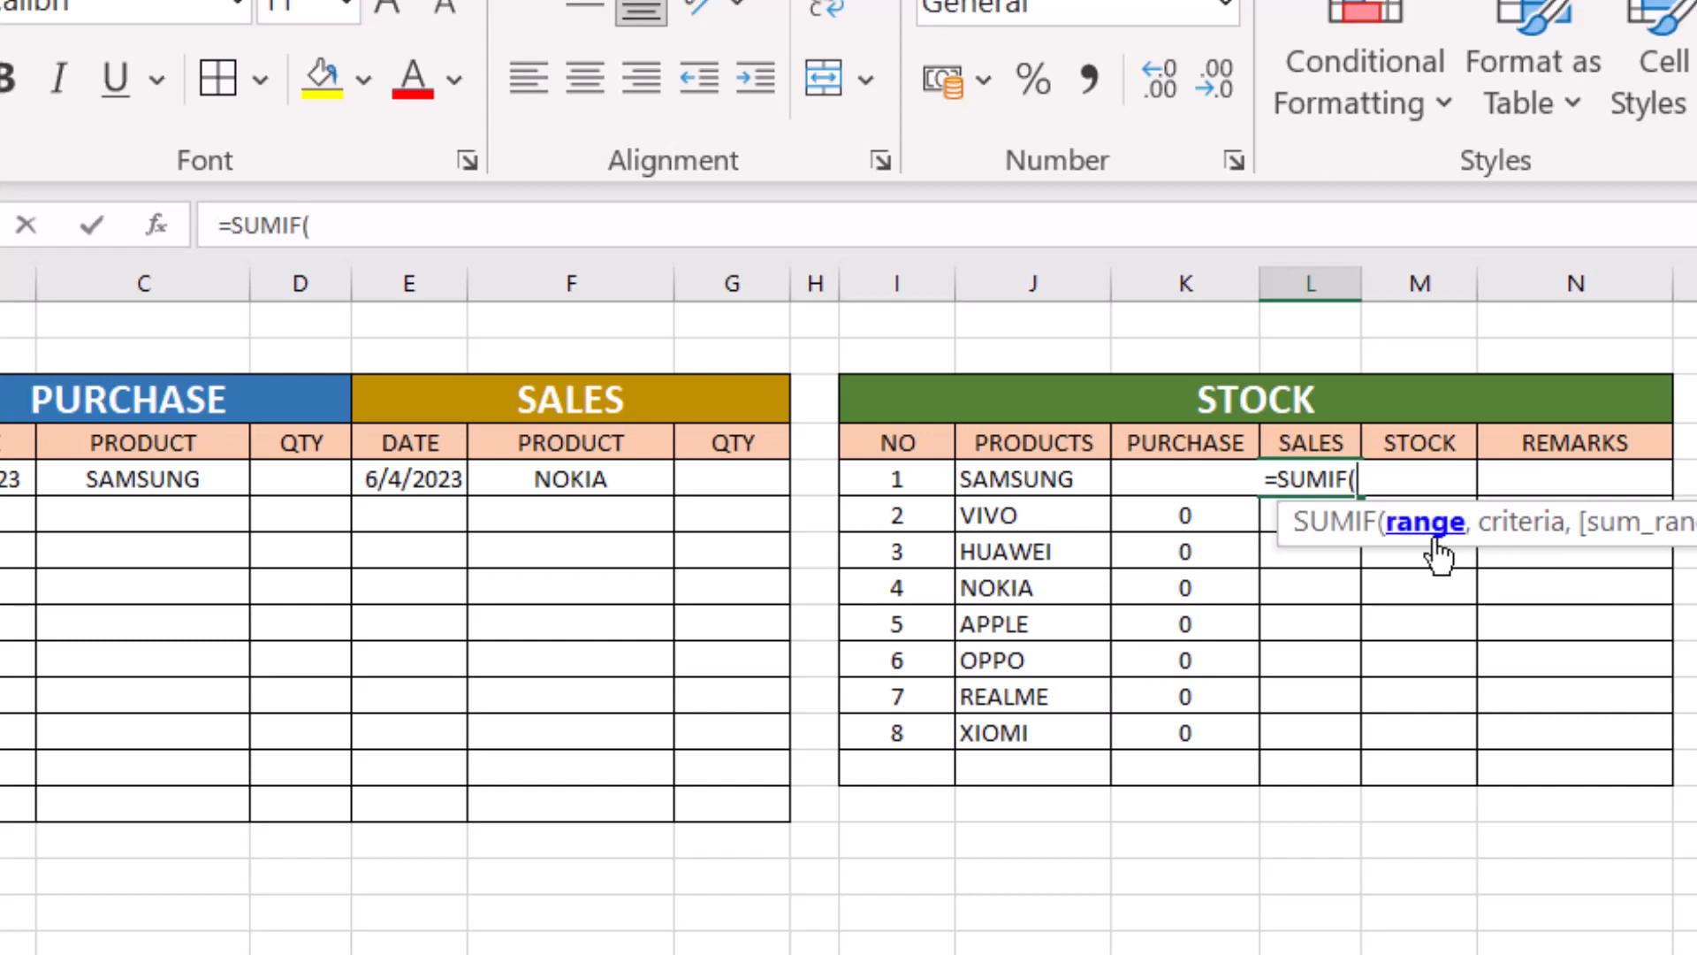
{"action": "left_click", "coordinate": [601, 481]}
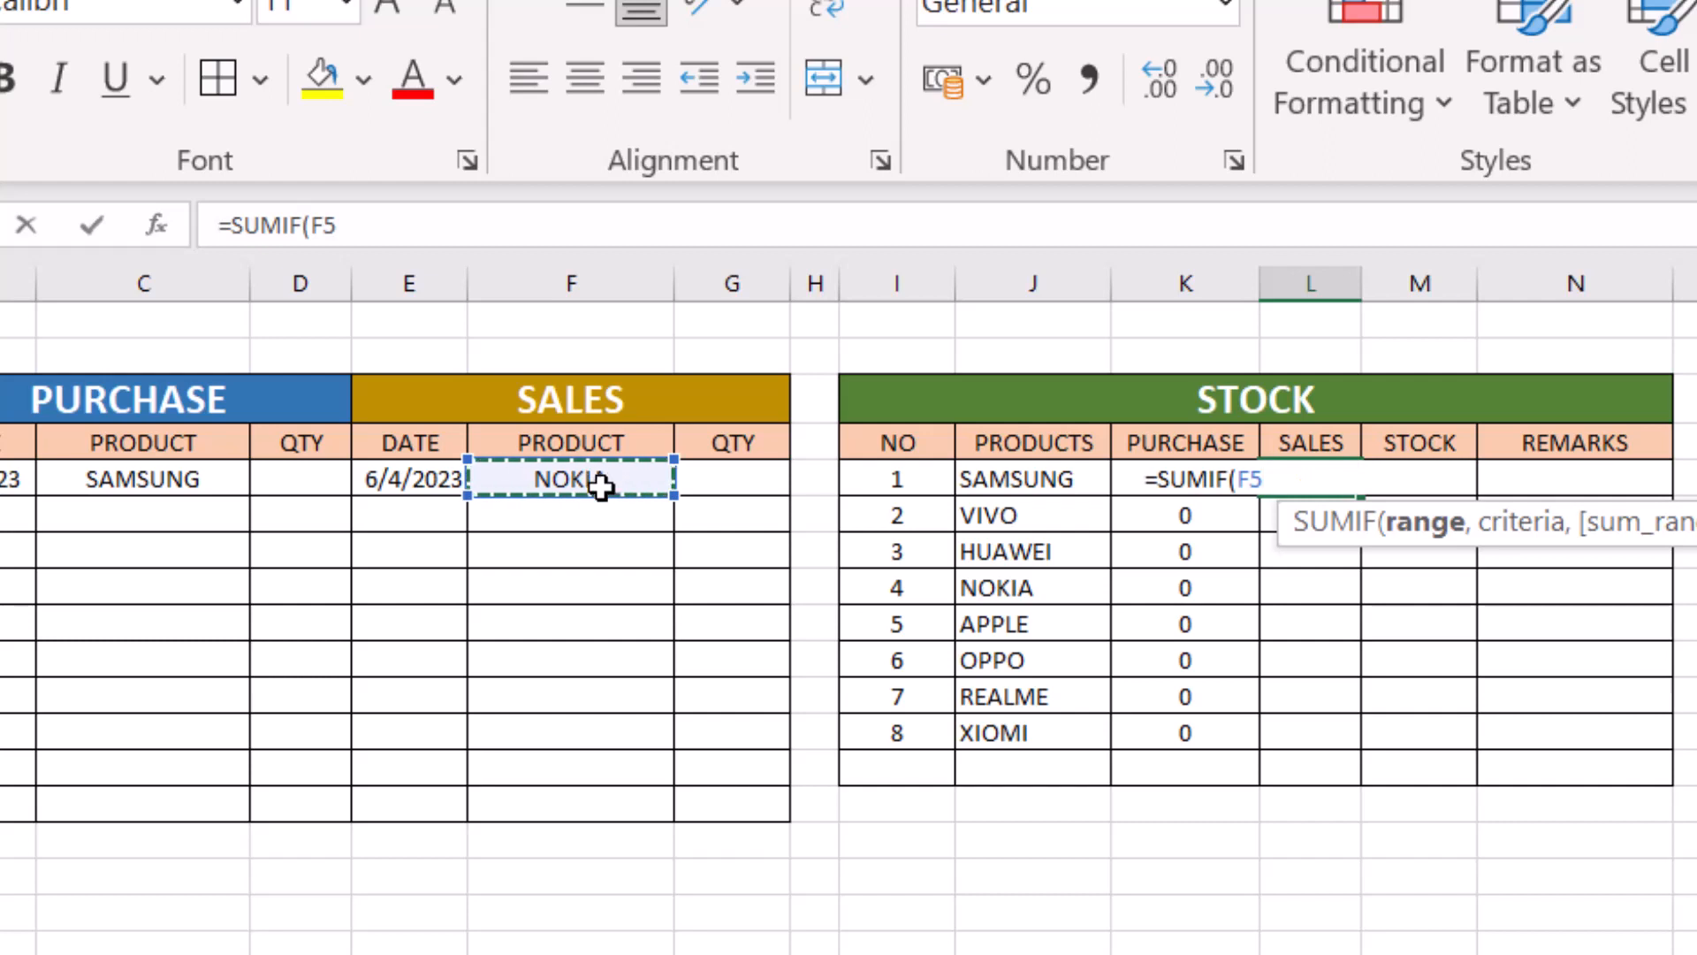
{"action": "left_click_drag", "start_coordinate": [601, 485], "coordinate": [621, 805]}
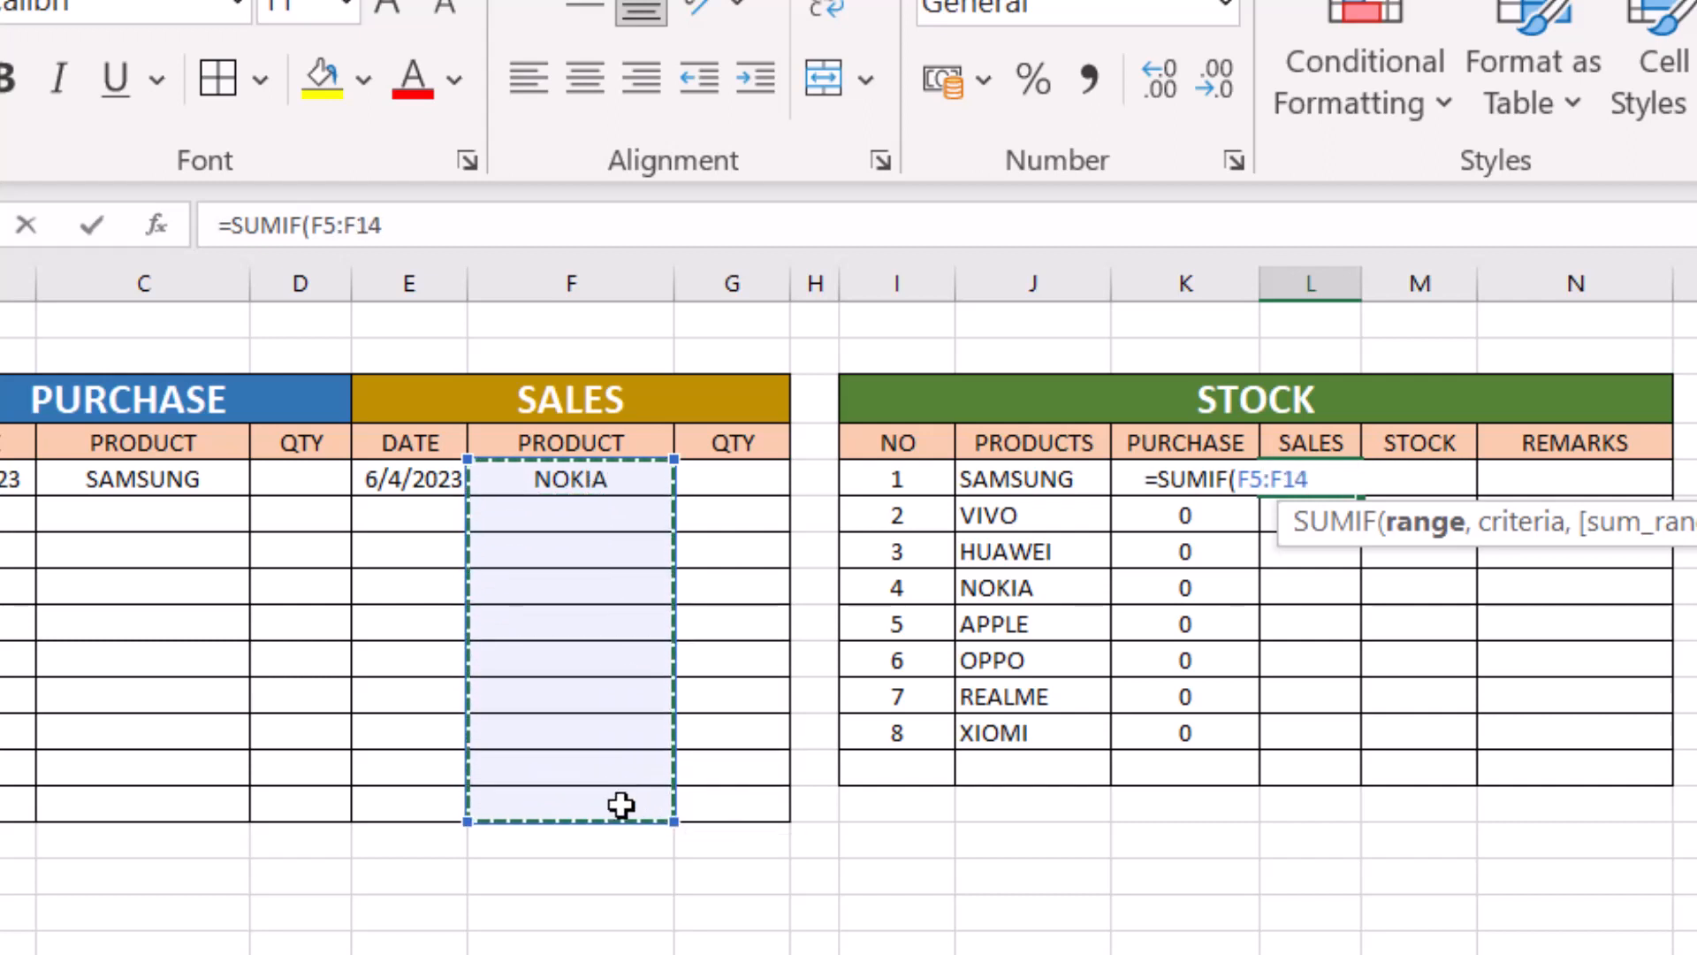
{"action": "key", "text": "F4"}
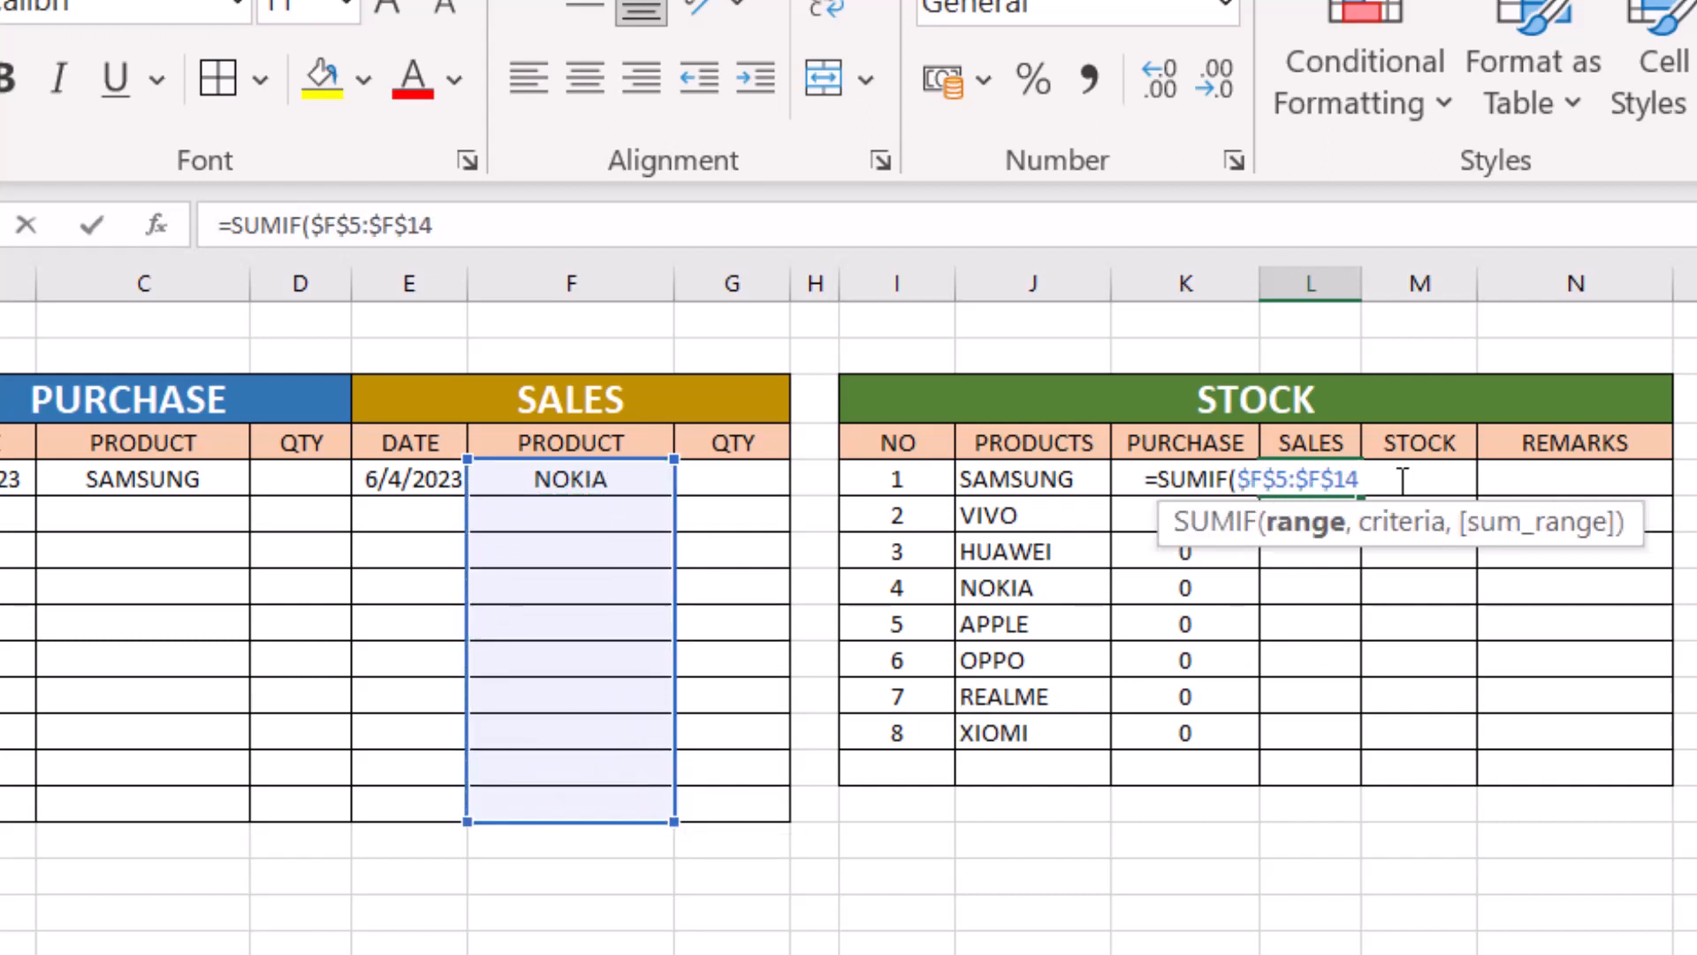
- Complete the L5 formula as =SUMIF($F$5:$F$14,J5,$G$5:$G$14), with J5 as criteria and the sales quantities as sum range
{"action": "type", "text": ","}
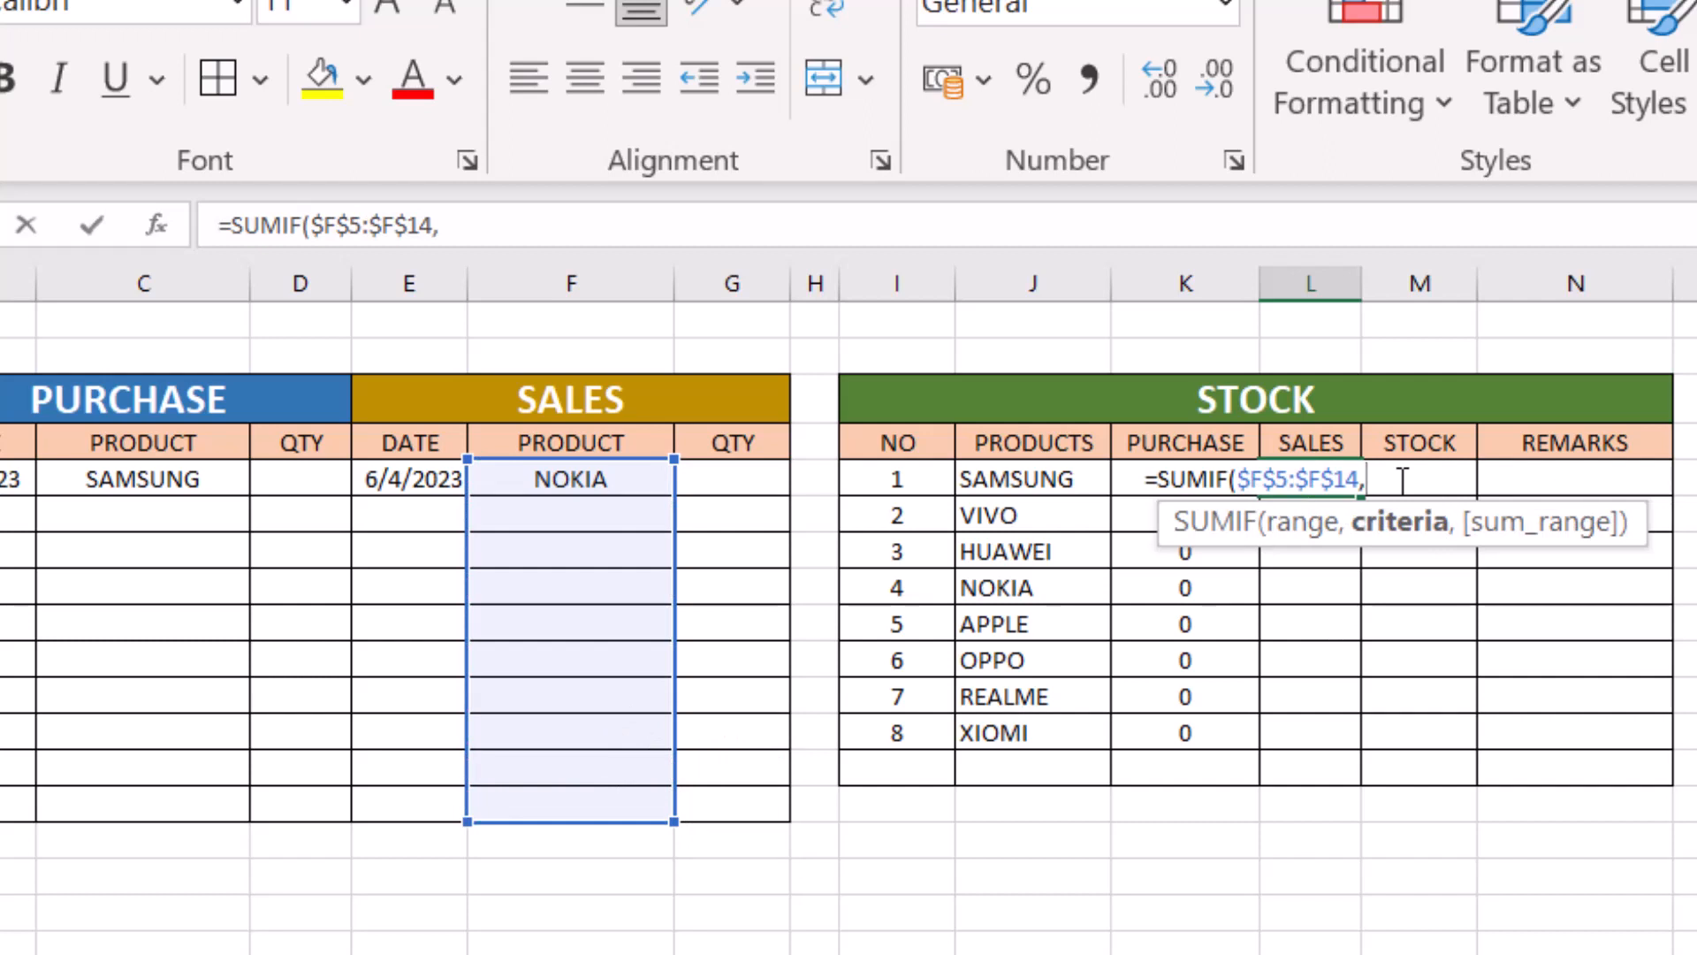
{"action": "left_click", "coordinate": [1033, 478]}
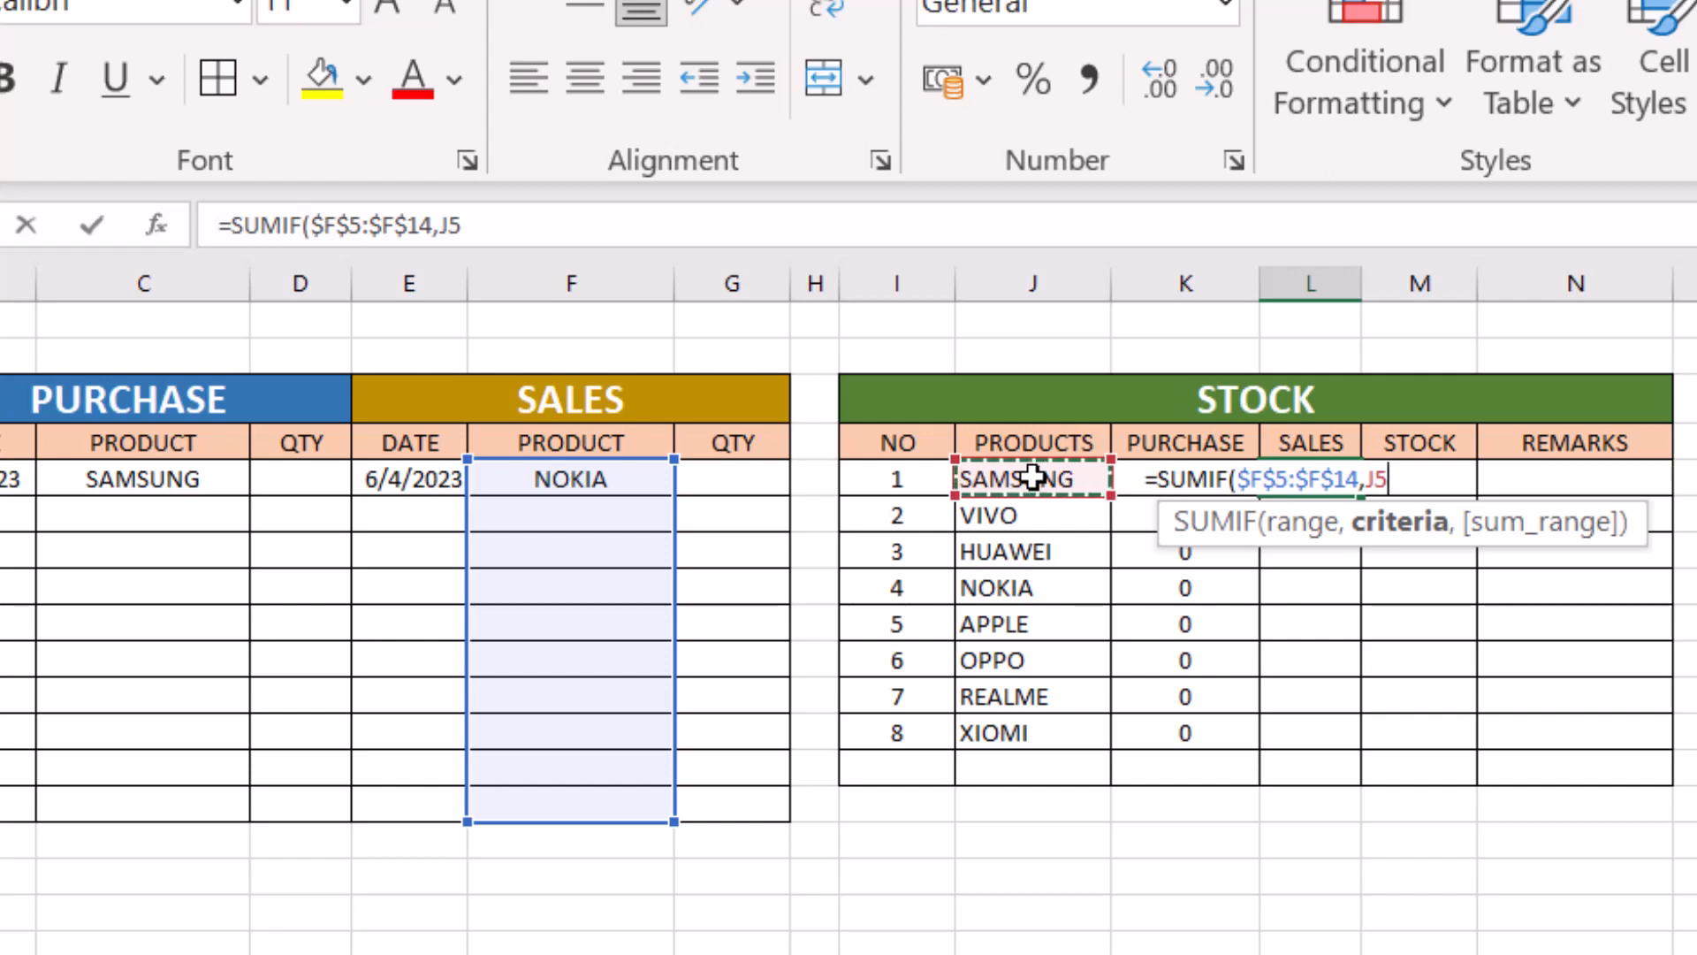
{"action": "type", "text": ","}
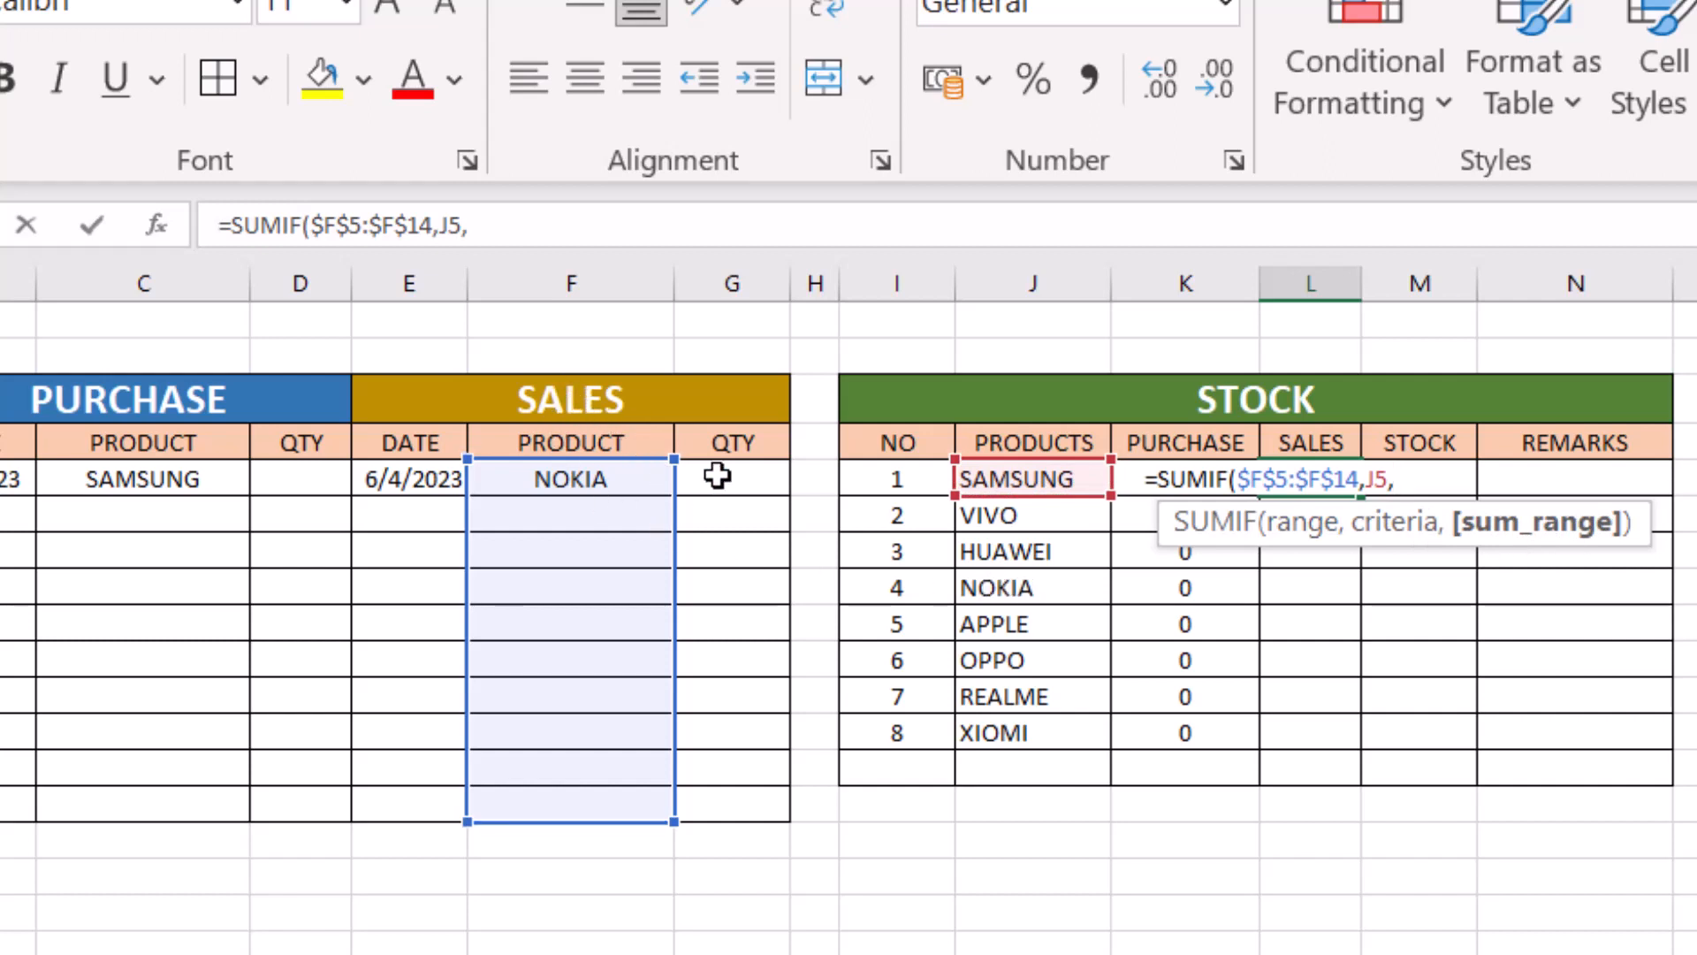
{"action": "left_click_drag", "start_coordinate": [747, 480], "coordinate": [742, 814]}
{"action": "key", "text": "F4"}
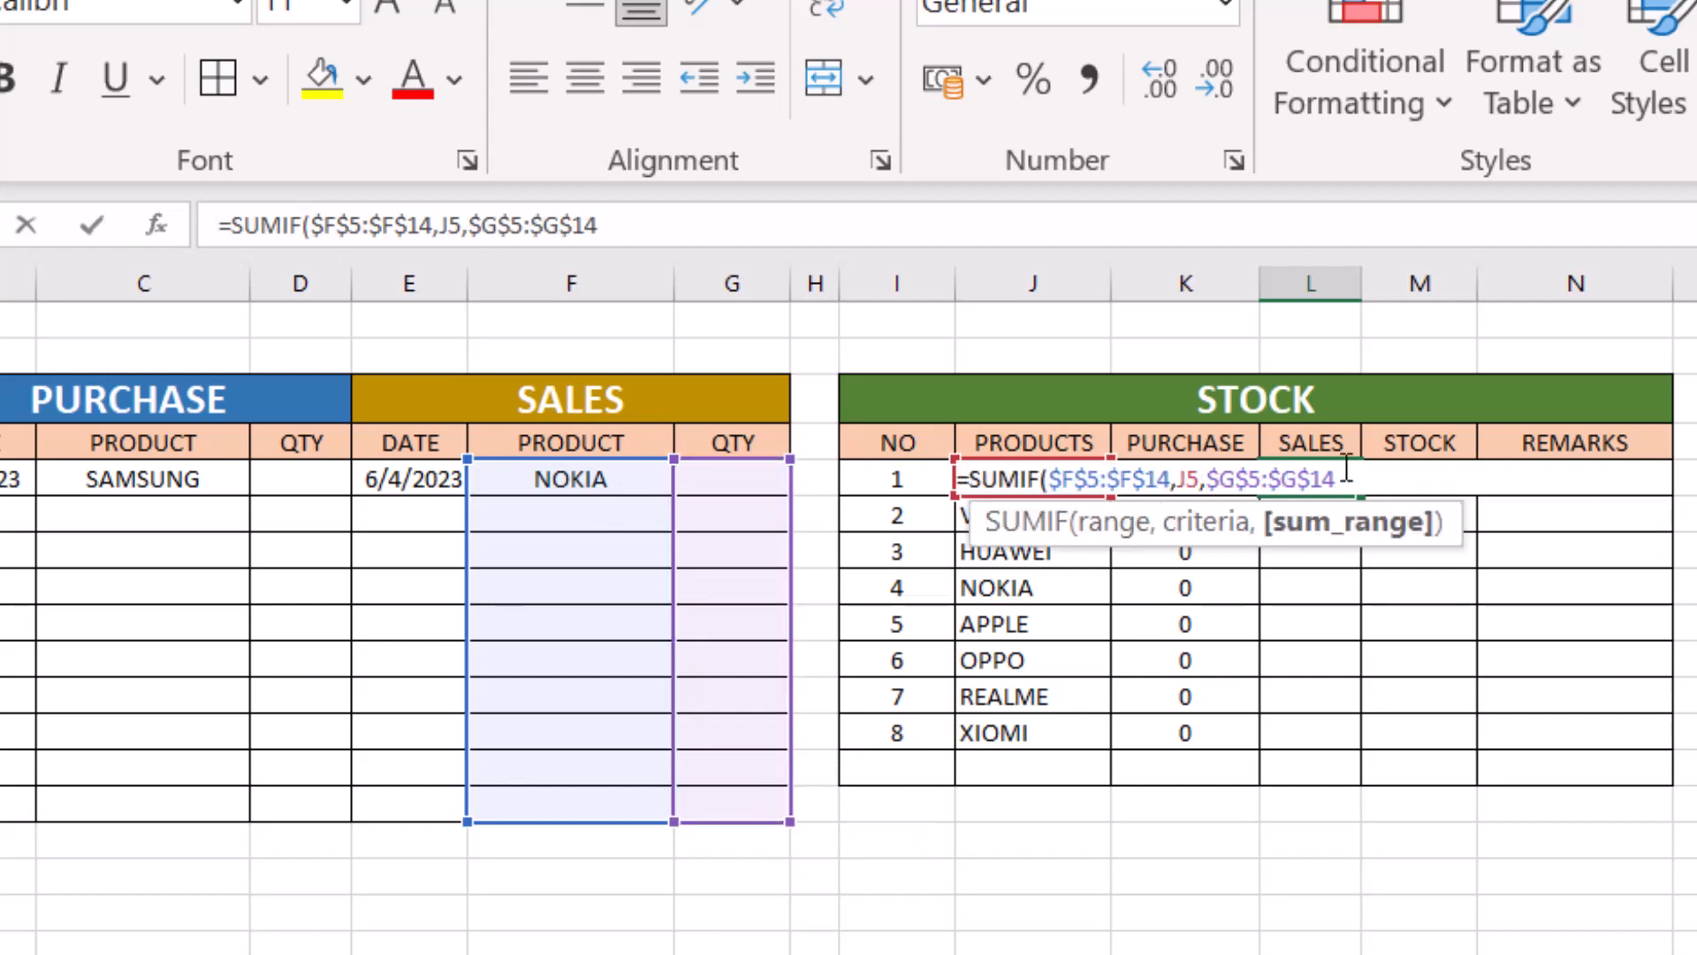
{"action": "type", "text": ")"}
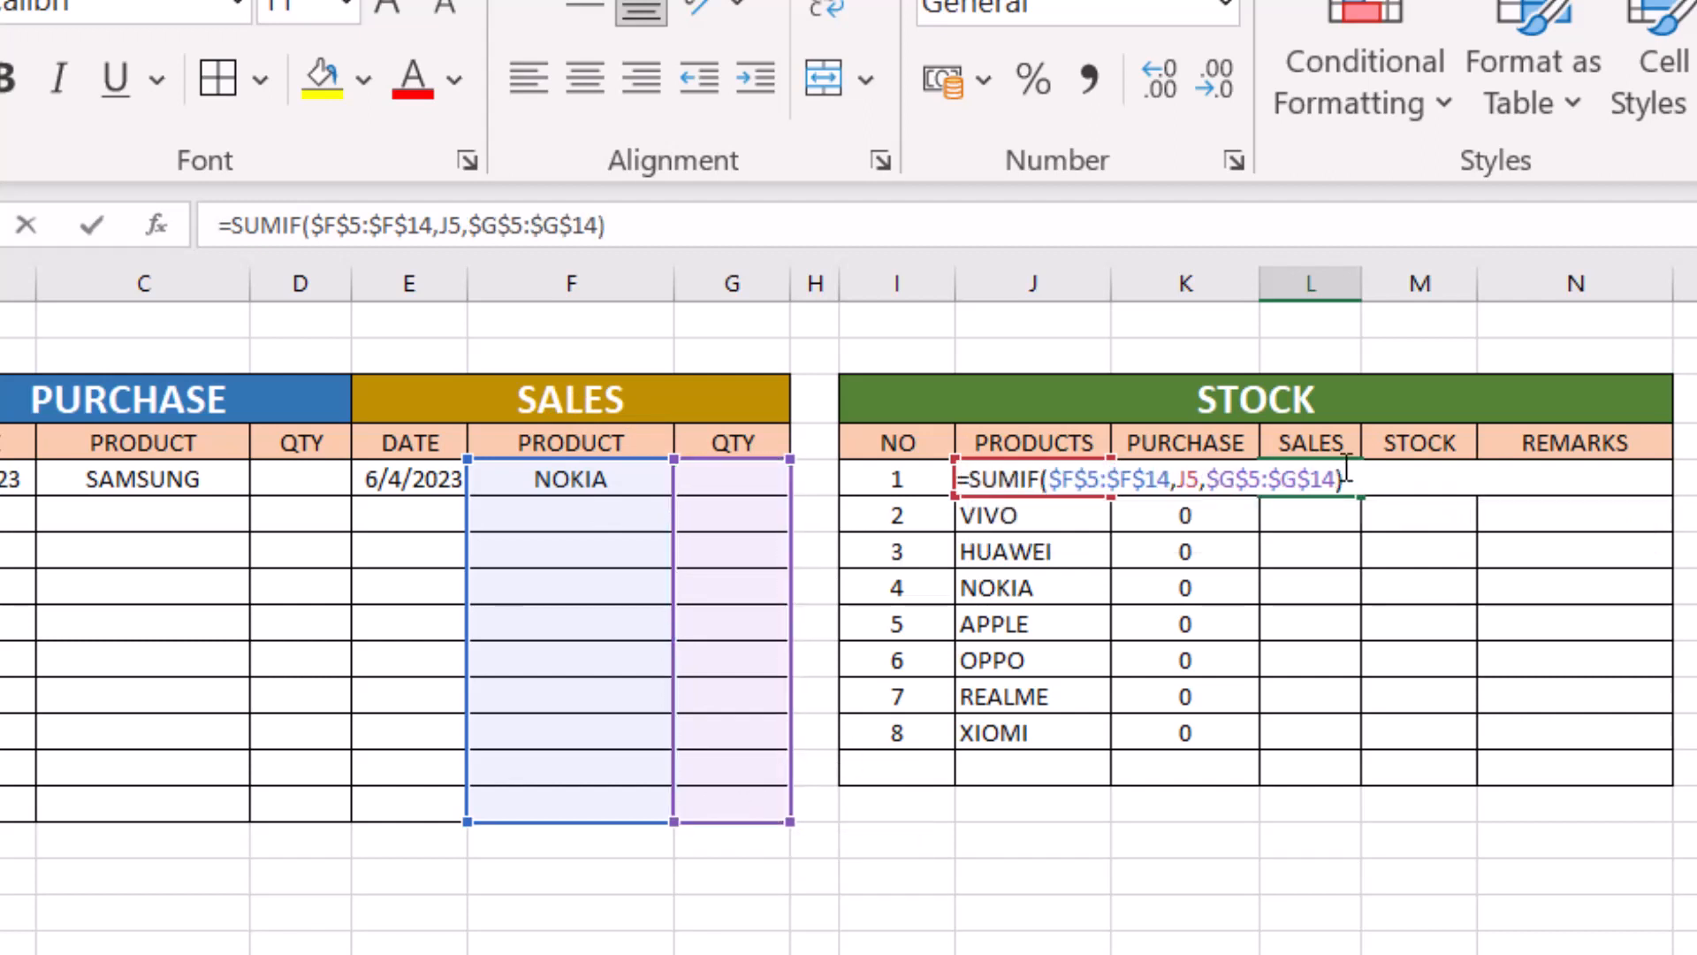
{"action": "key", "text": "Return"}
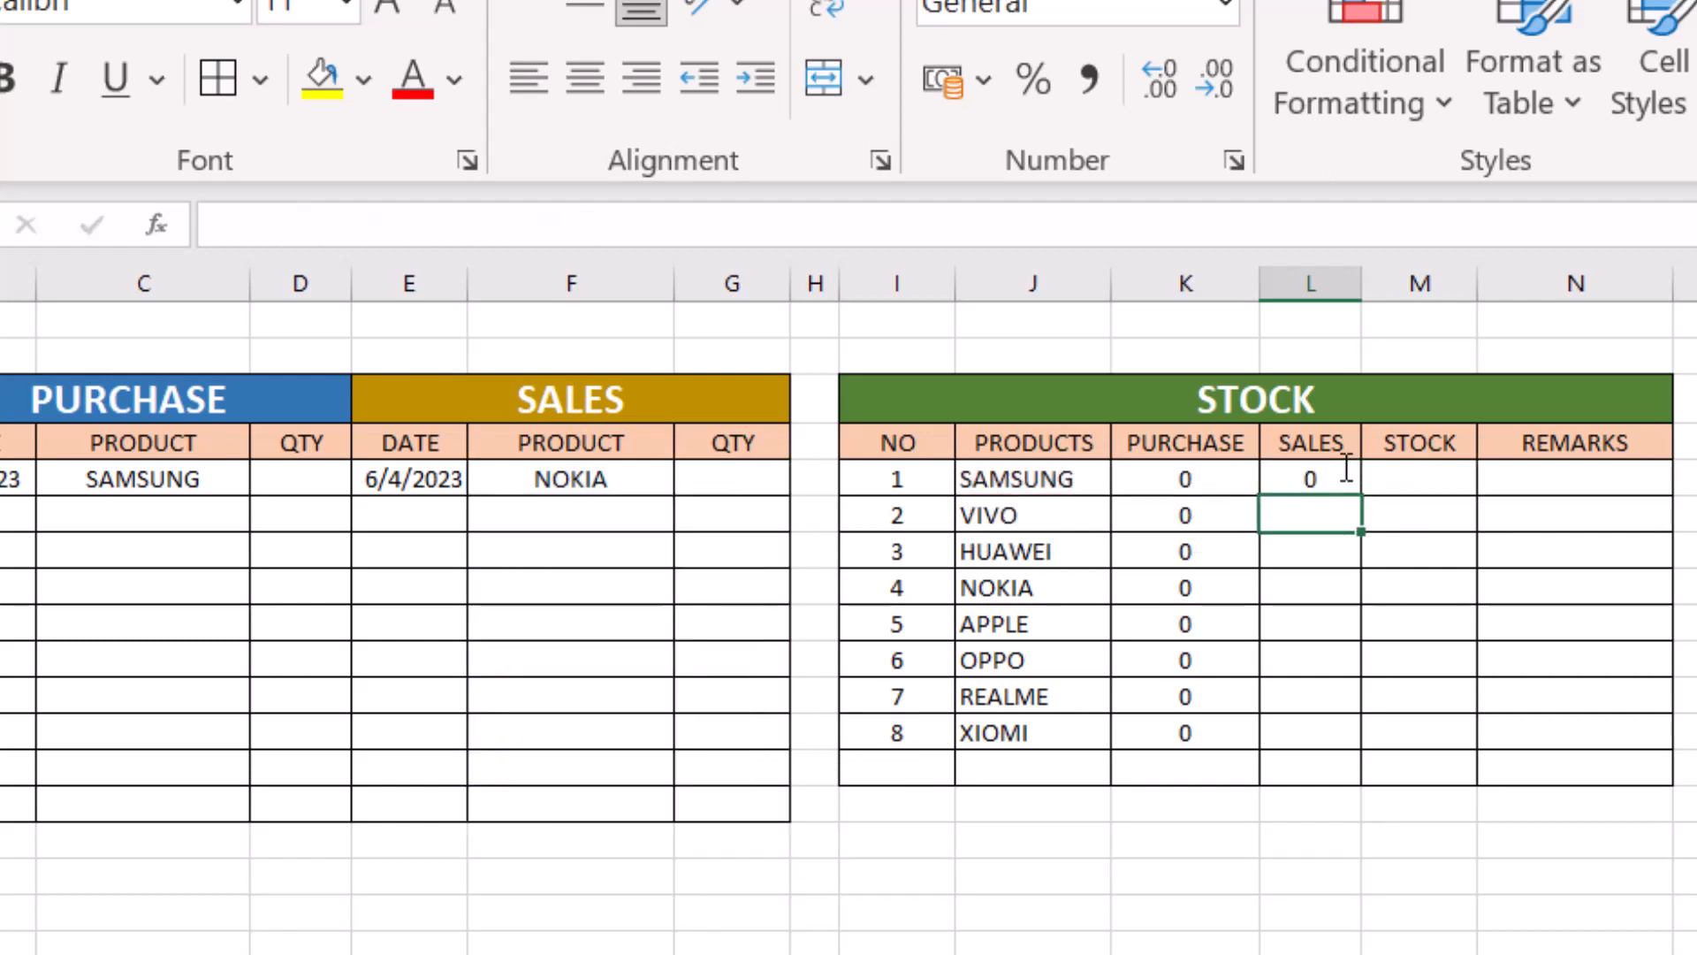
- Fill the sales SUMIF formula from L5 down to L12 and check the purchase and sales formulas in rows 5 and 6
{"action": "left_click", "coordinate": [1214, 478]}
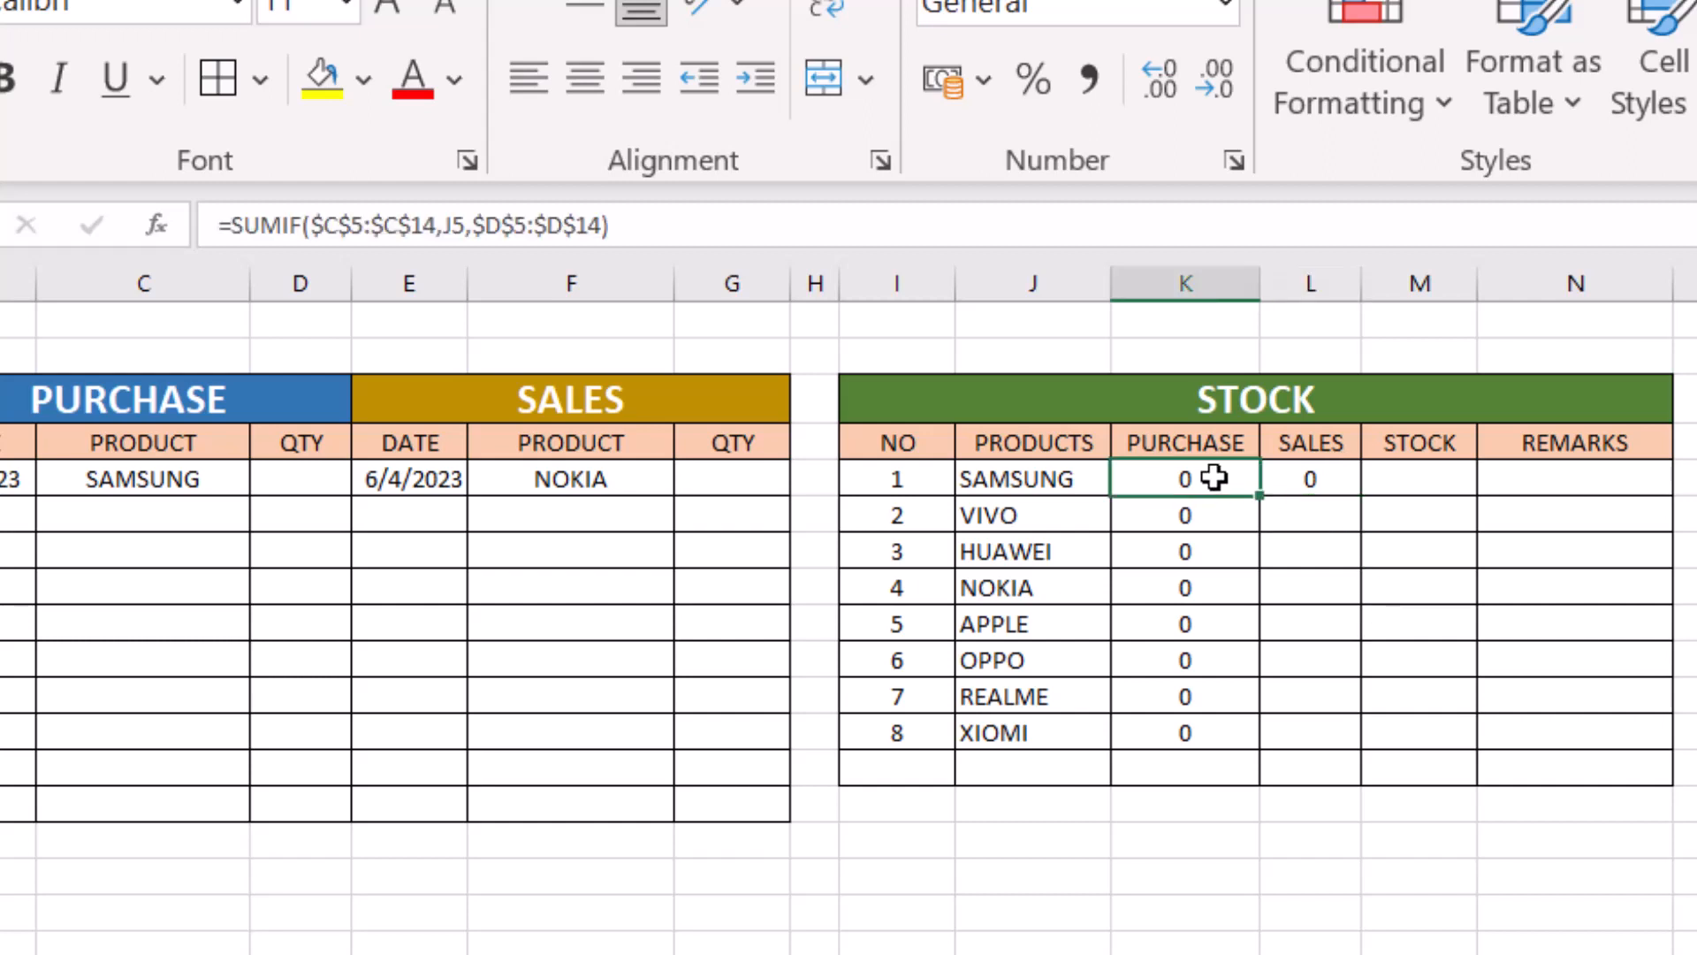
{"action": "left_click", "coordinate": [1317, 485]}
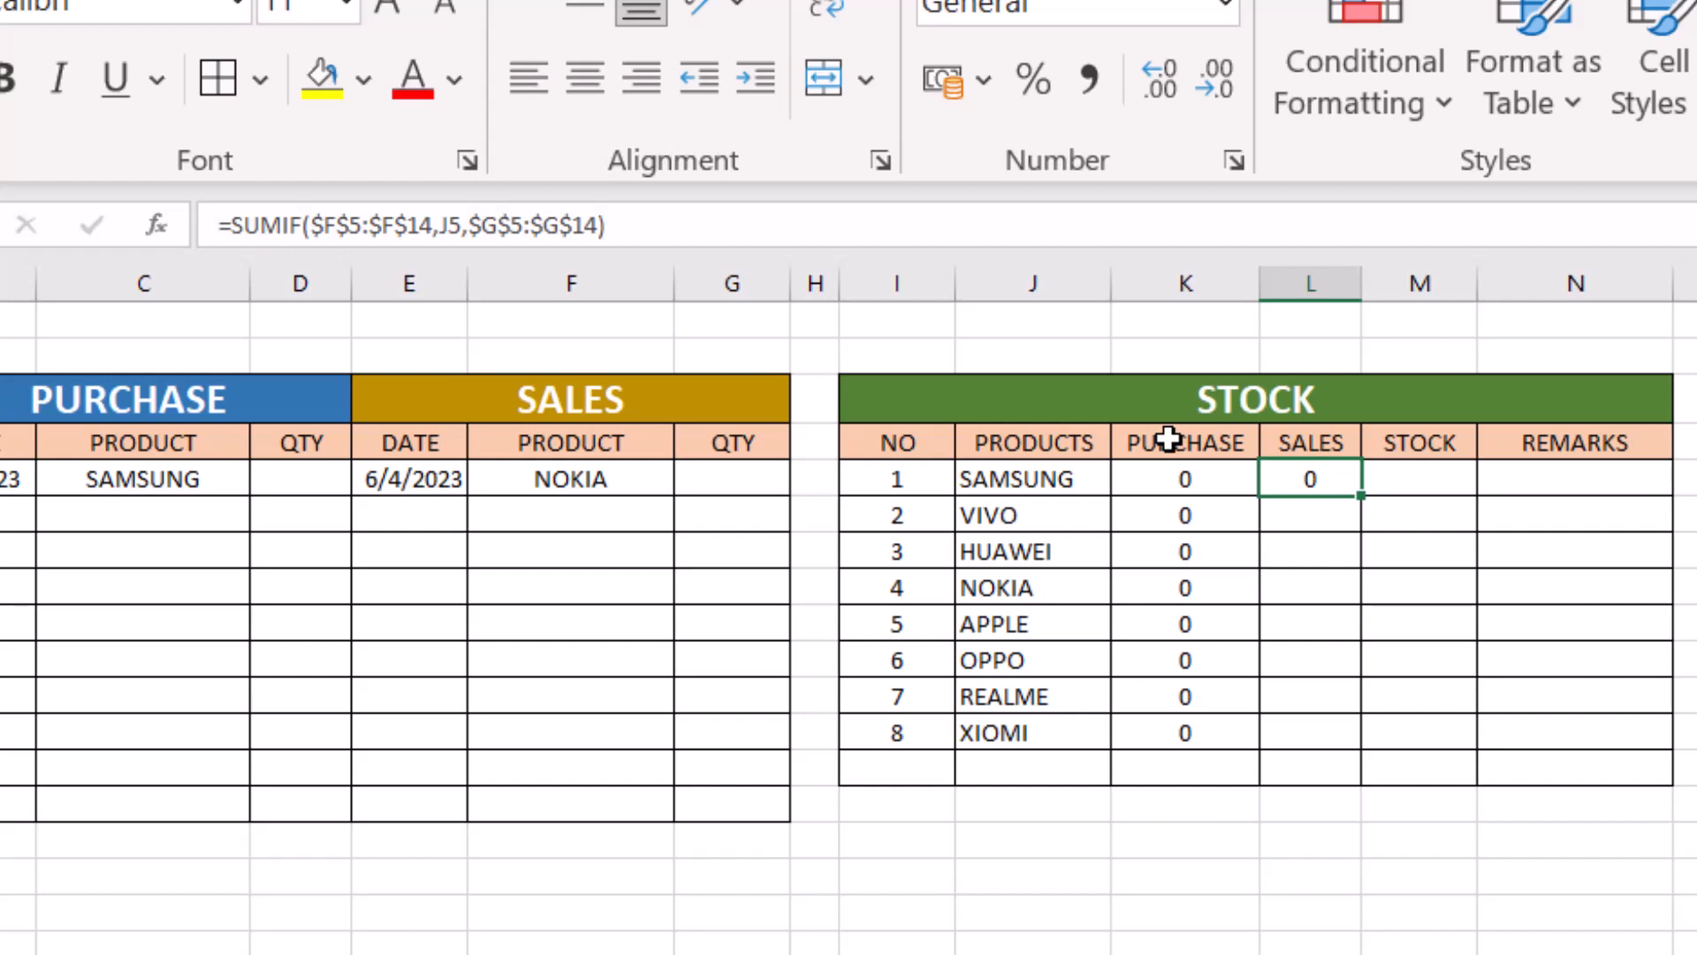
{"action": "left_click", "coordinate": [1321, 444]}
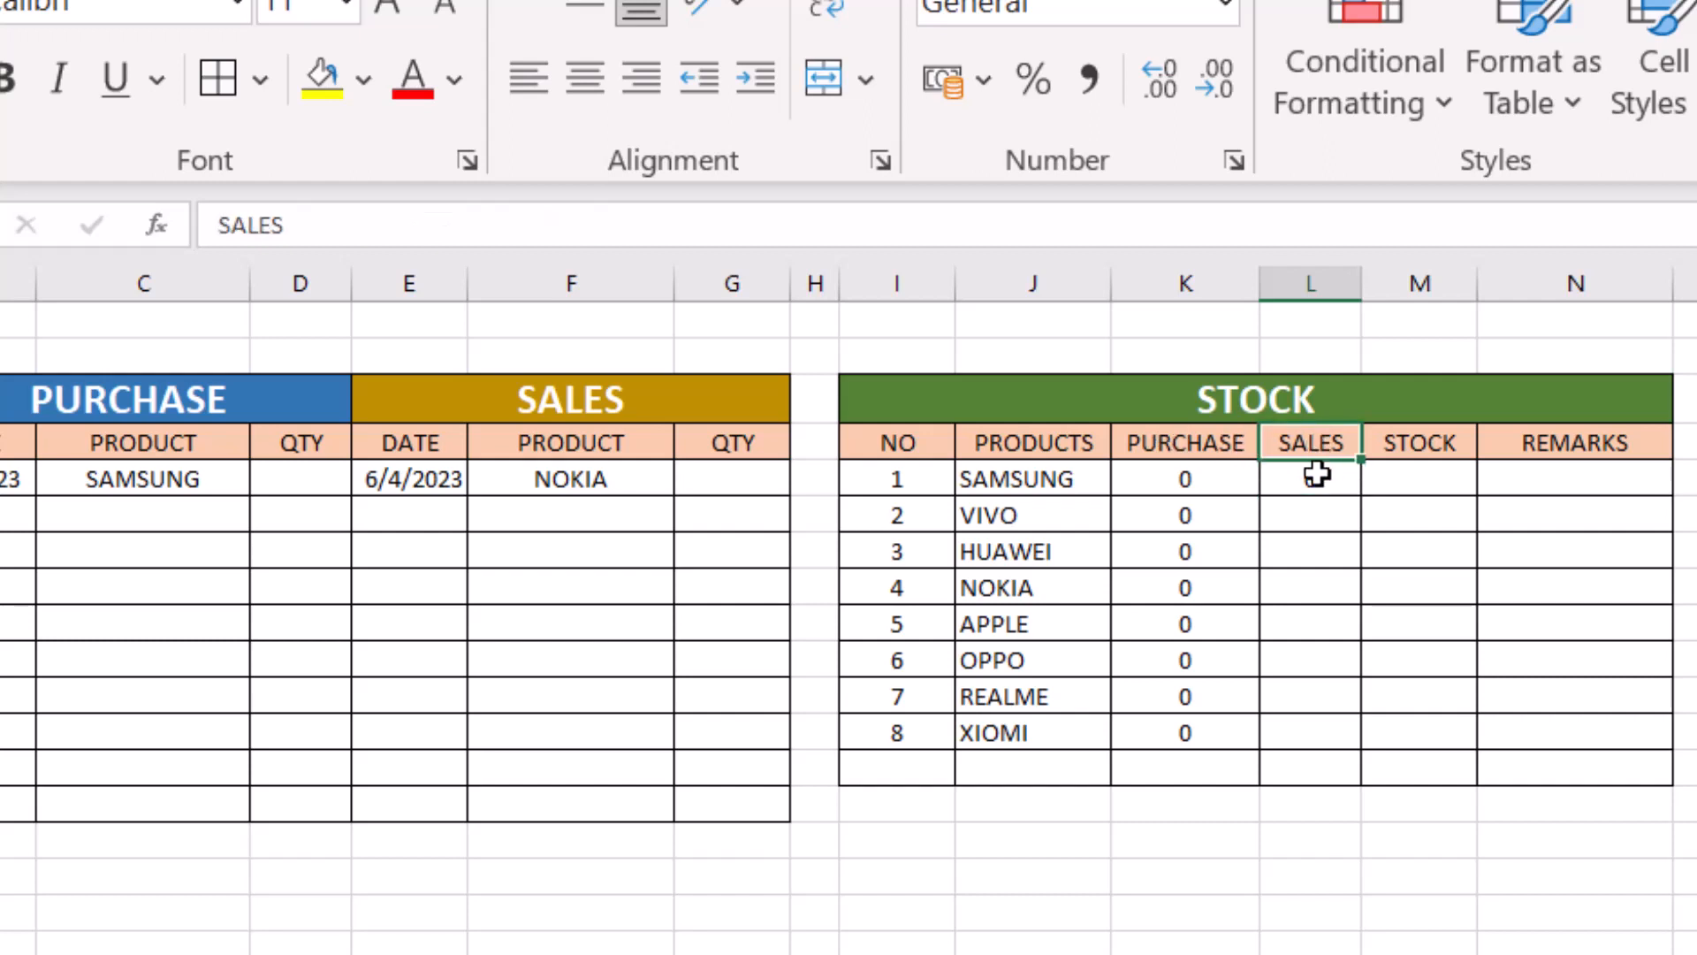
{"action": "left_click", "coordinate": [1308, 473]}
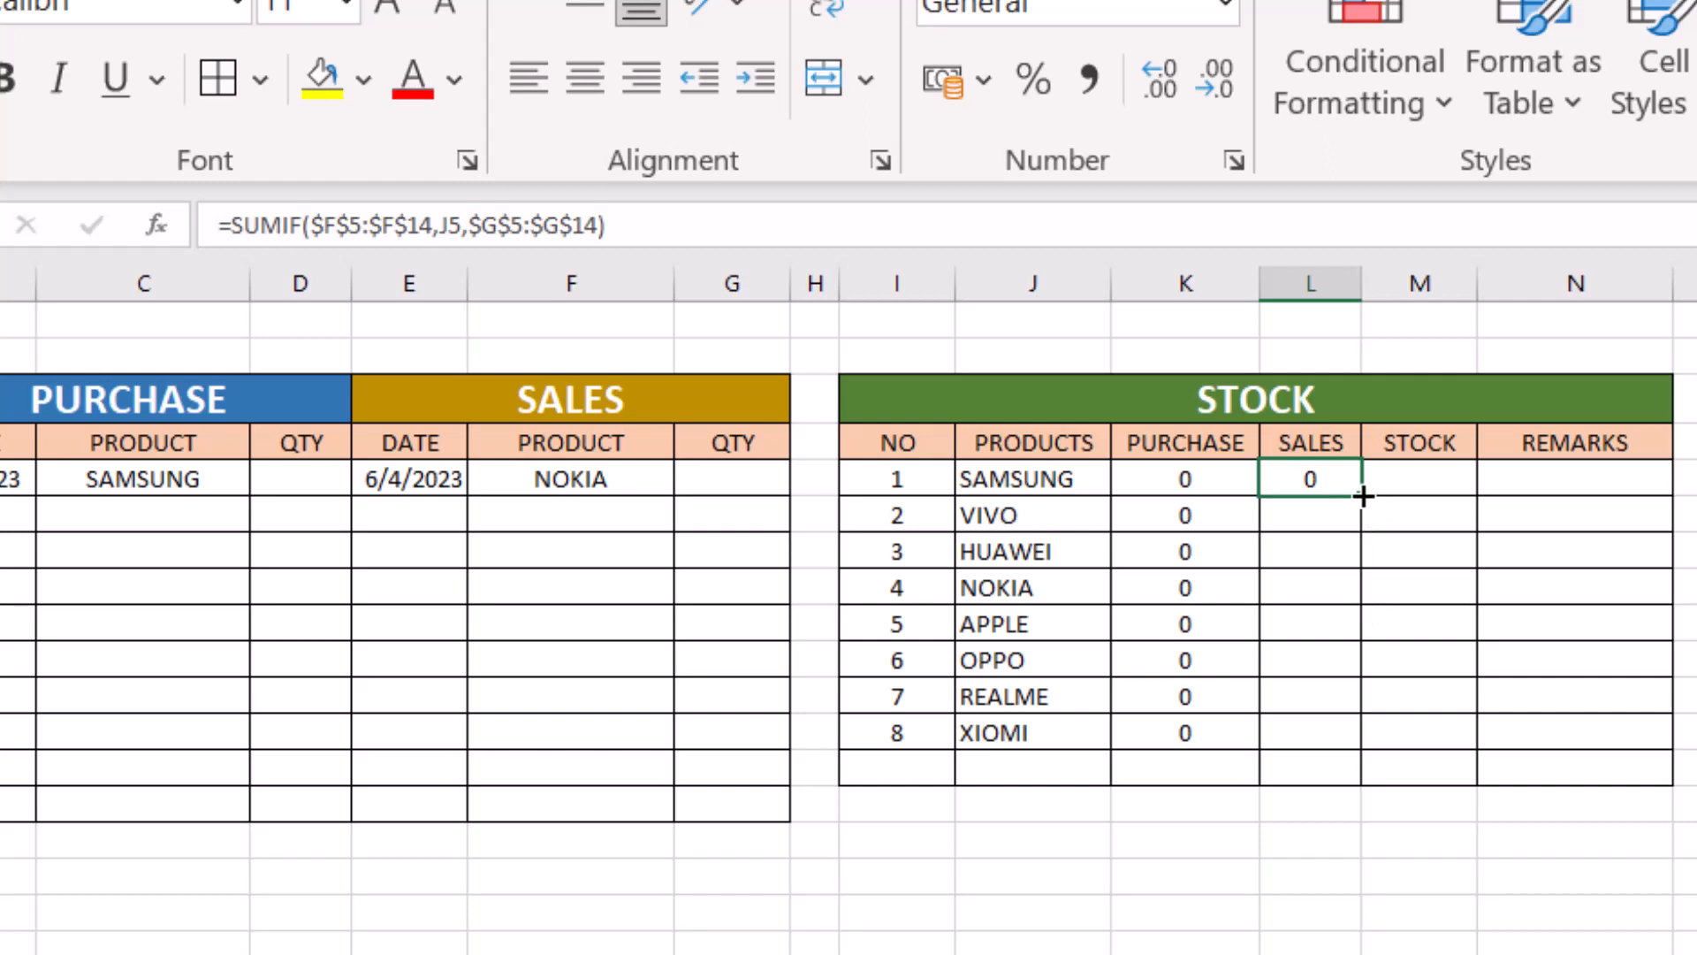
{"action": "left_click_drag", "start_coordinate": [1362, 496], "coordinate": [1377, 750]}
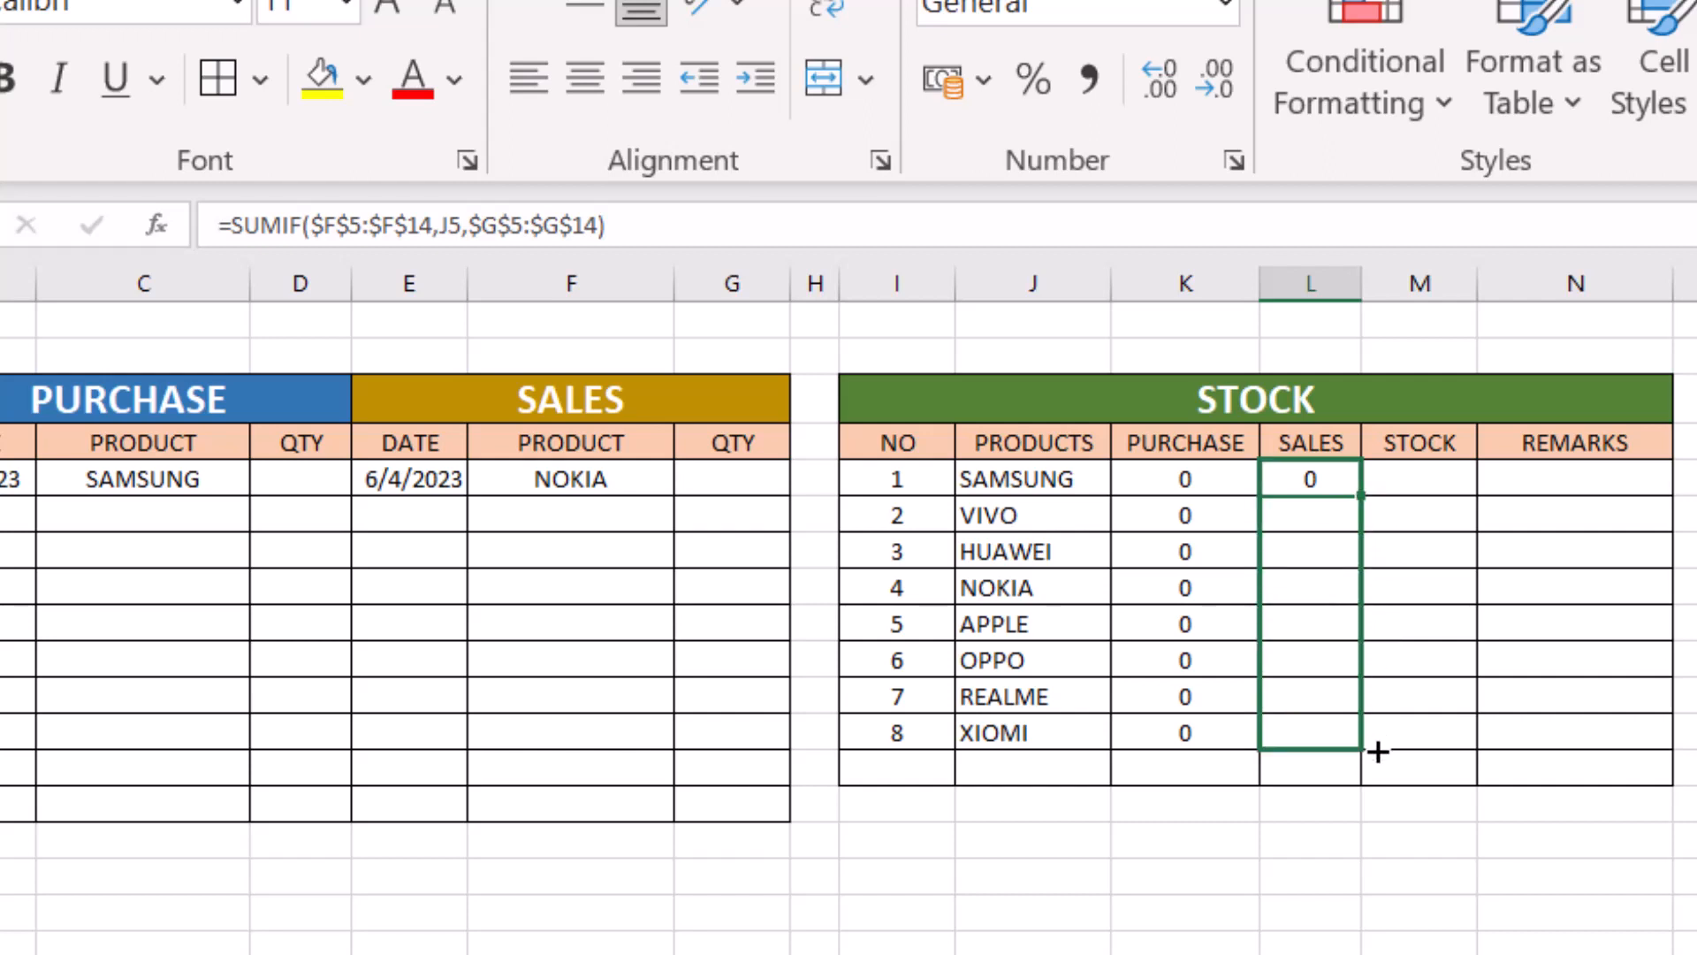
{"action": "left_click_drag", "start_coordinate": [1378, 750], "coordinate": [1377, 750]}
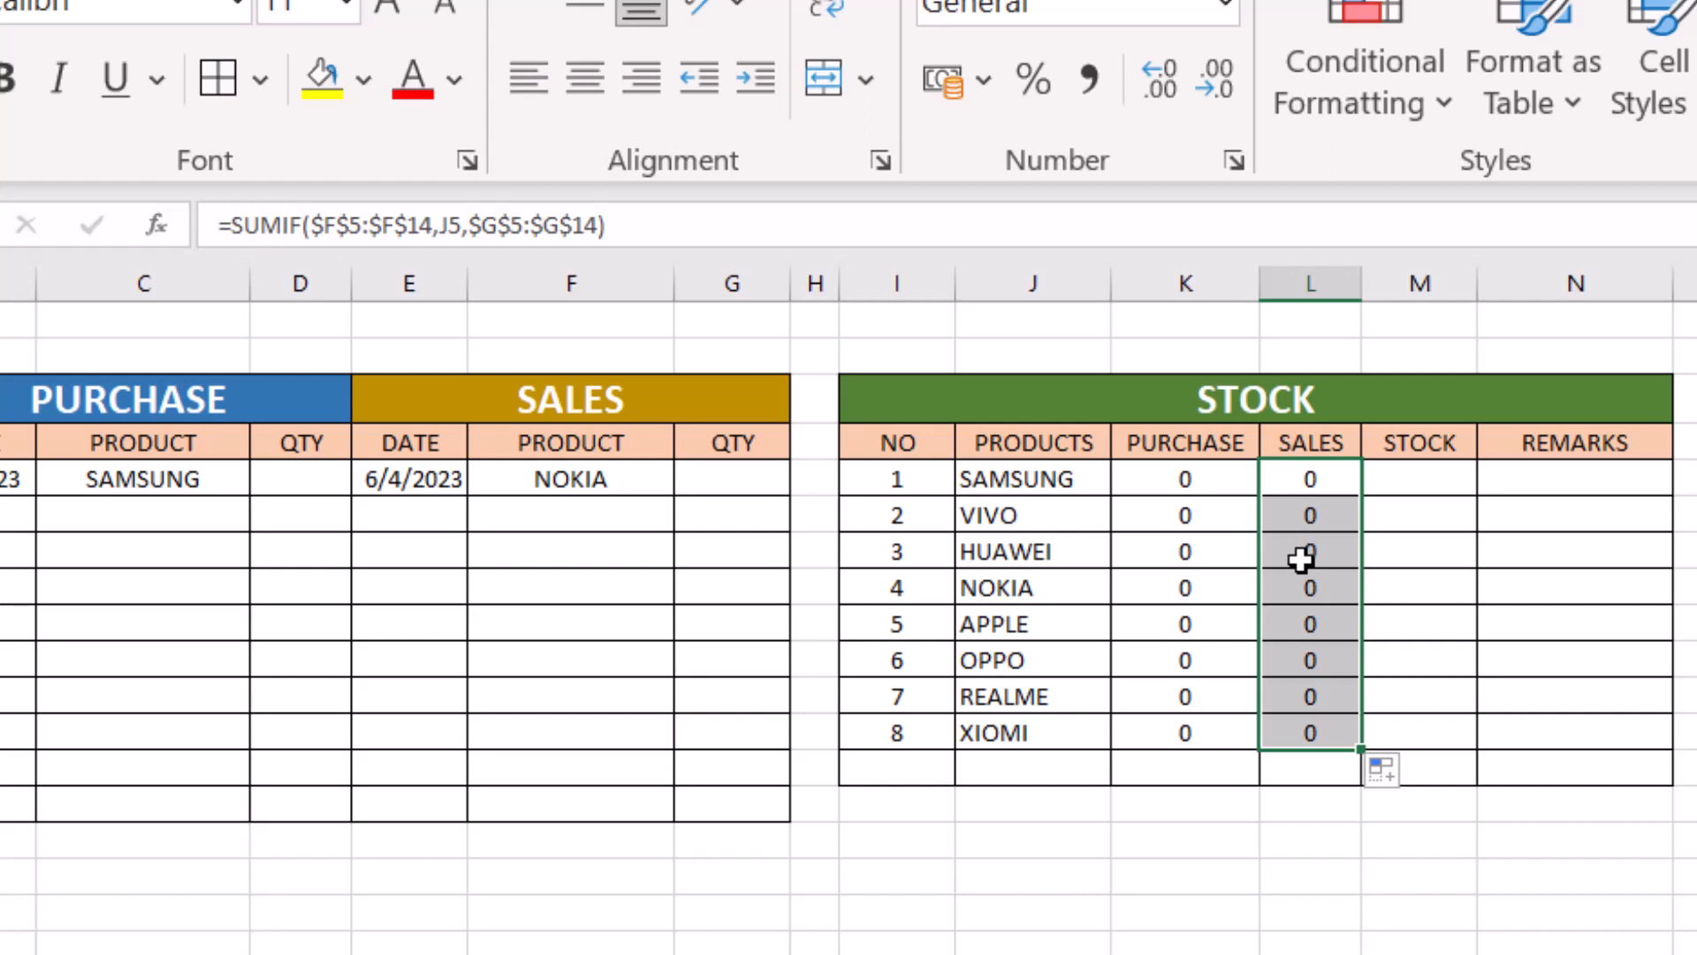
{"action": "left_click", "coordinate": [1555, 873]}
{"action": "left_click", "coordinate": [1177, 485]}
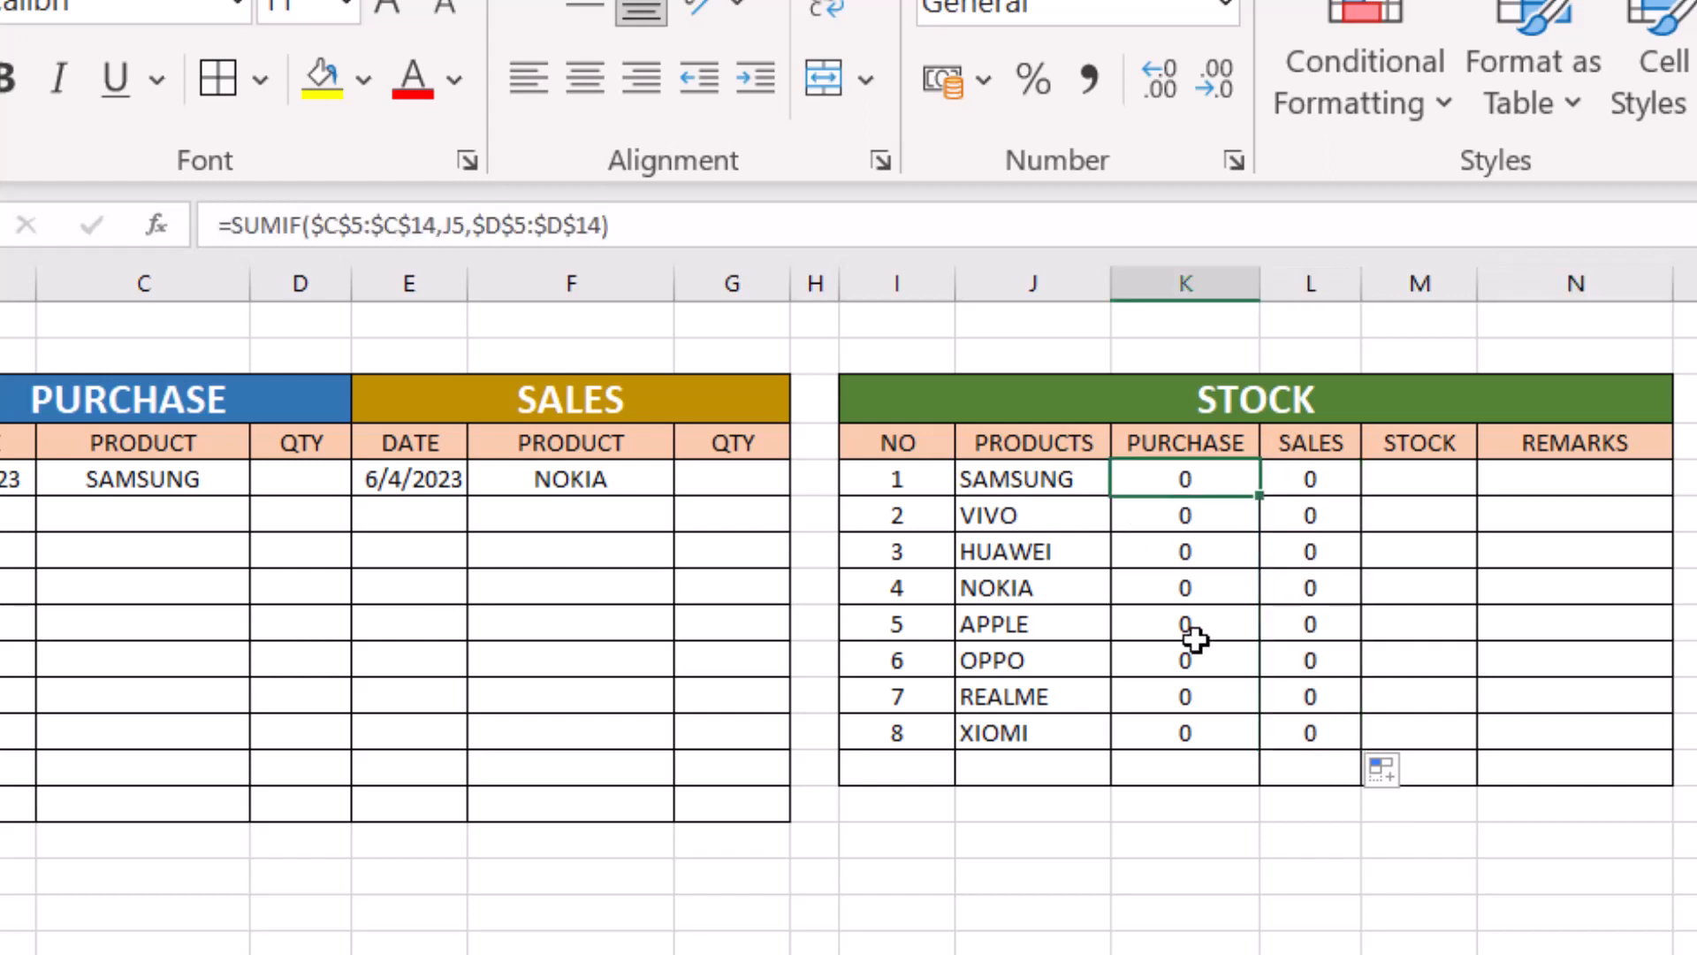
{"action": "left_click", "coordinate": [1297, 487]}
{"action": "left_click", "coordinate": [1198, 517]}
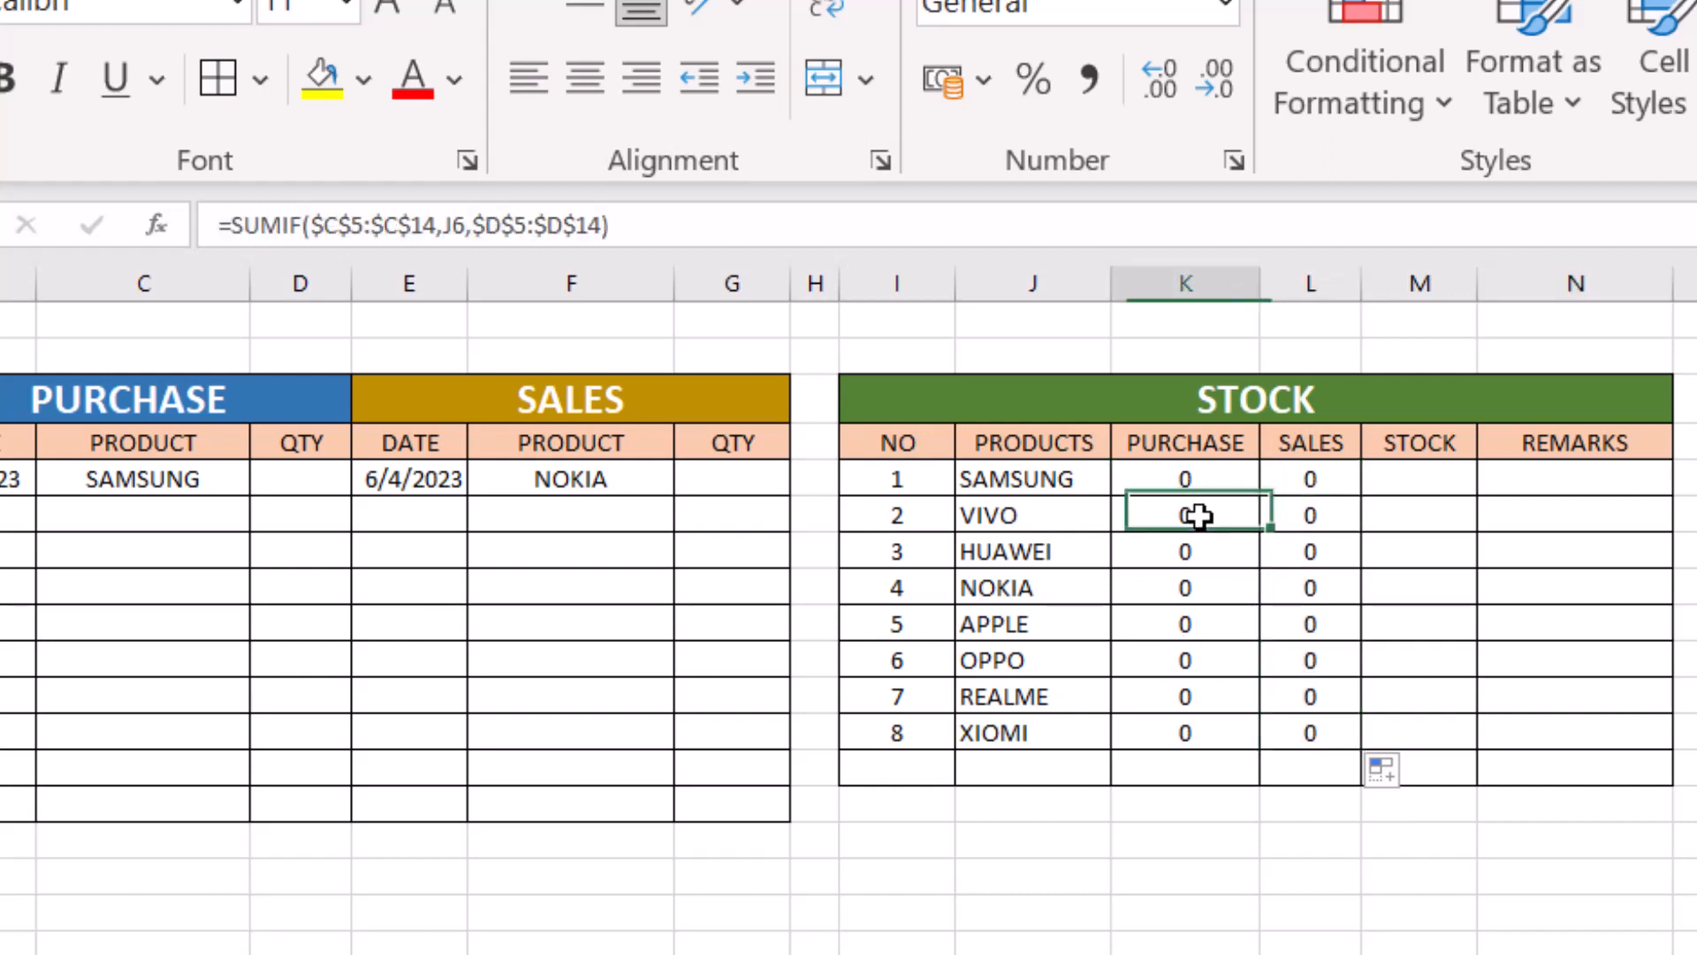
{"action": "left_click", "coordinate": [1307, 515]}
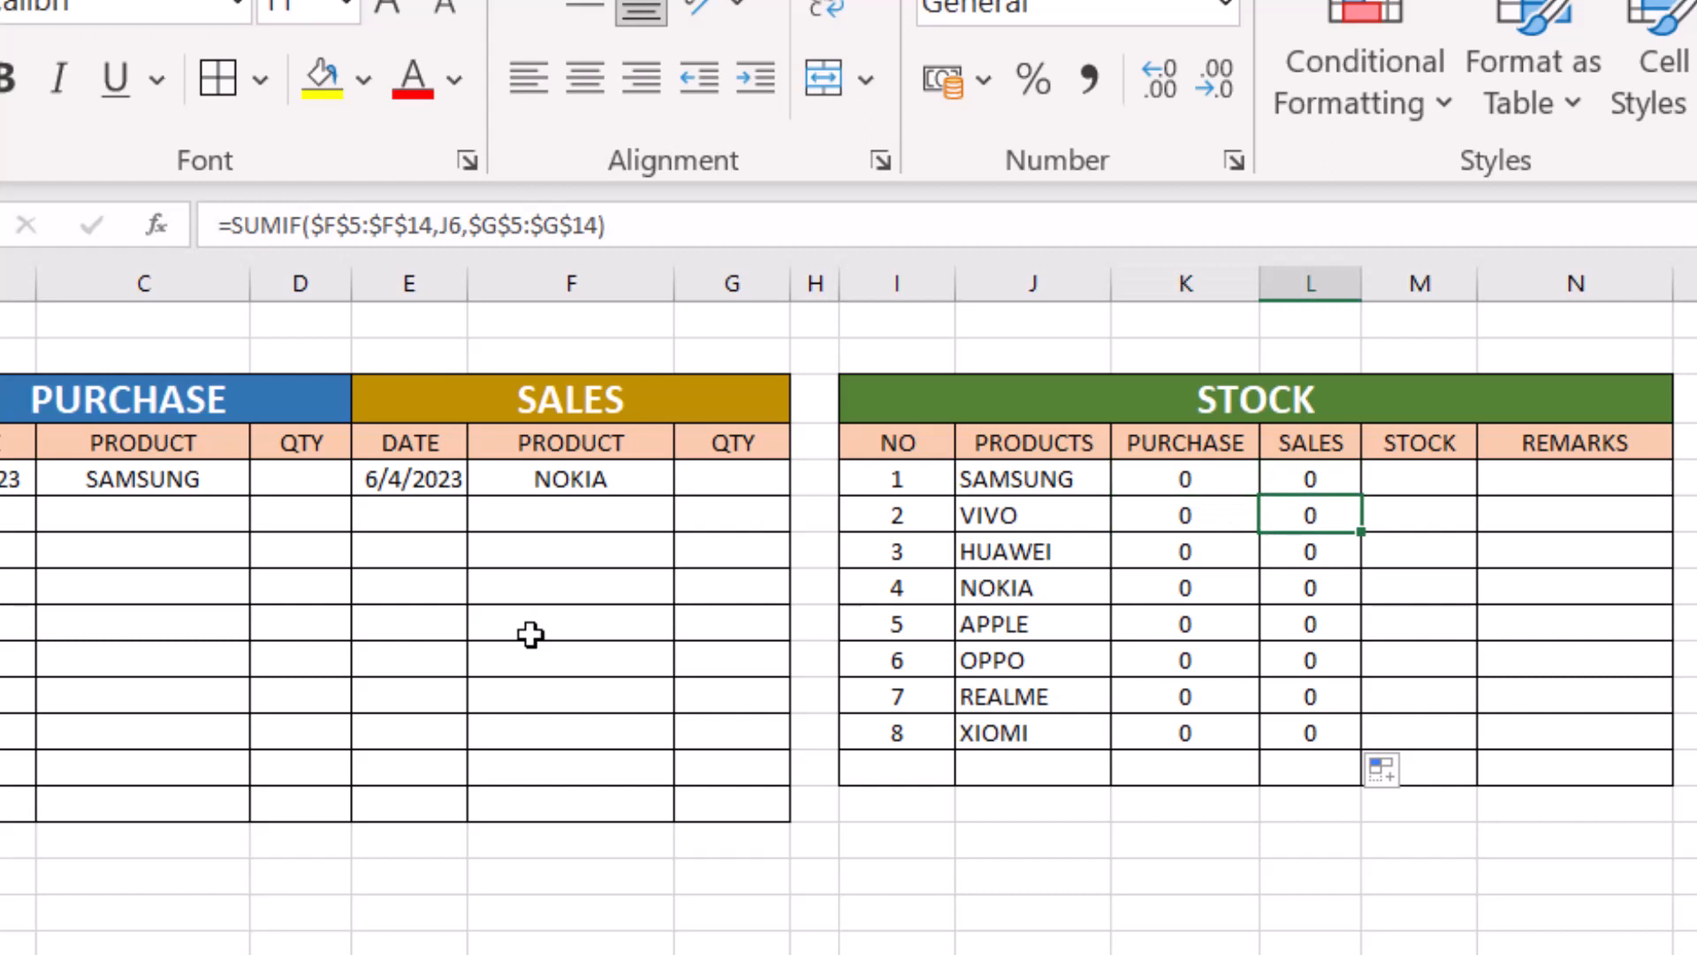
- Enter 50 as the purchase quantity for SAMSUNG in D5
{"action": "left_click", "coordinate": [166, 480]}
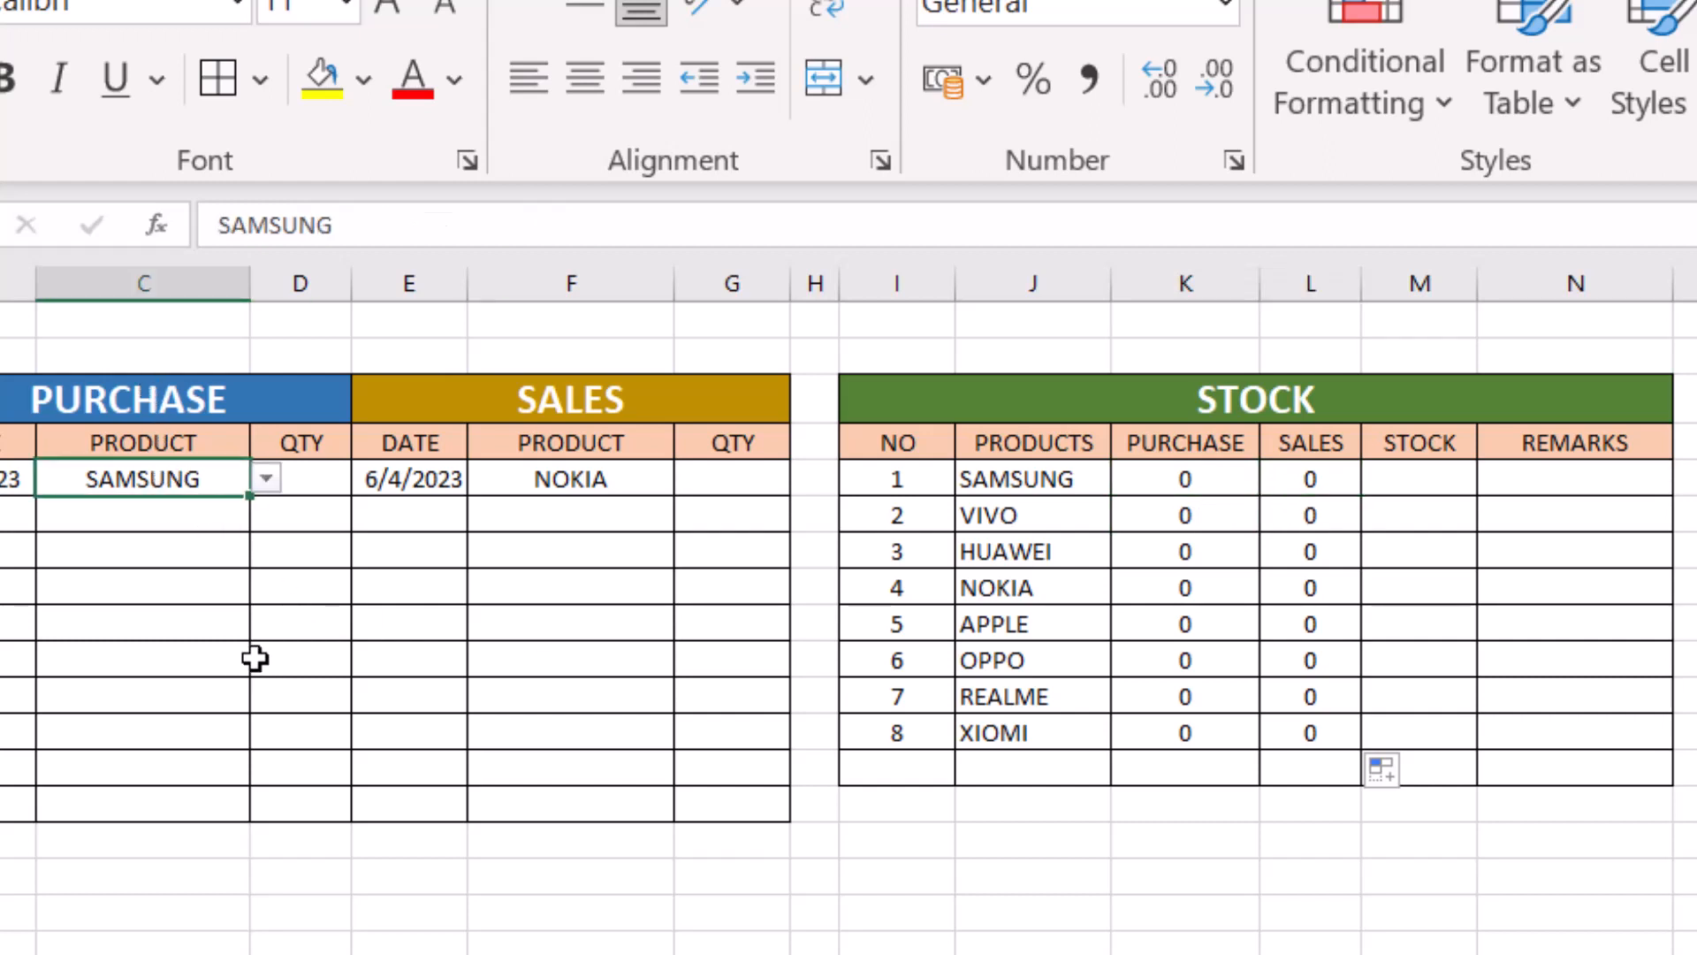
{"action": "left_click", "coordinate": [313, 480]}
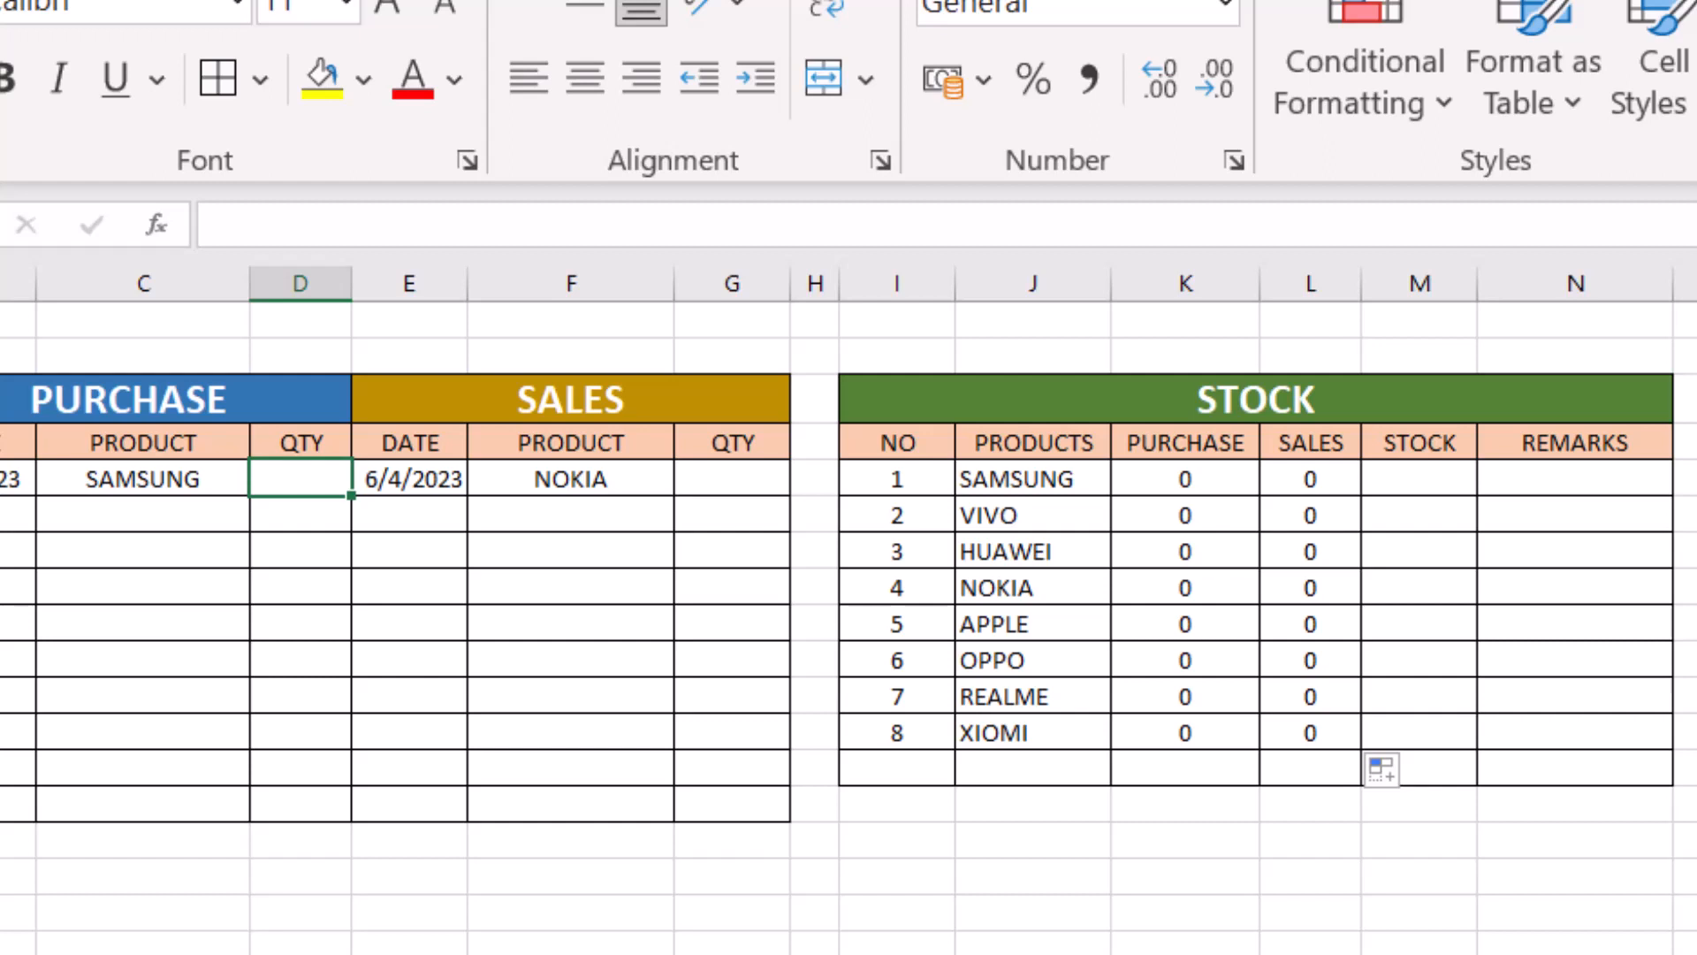
{"action": "type", "text": "50"}
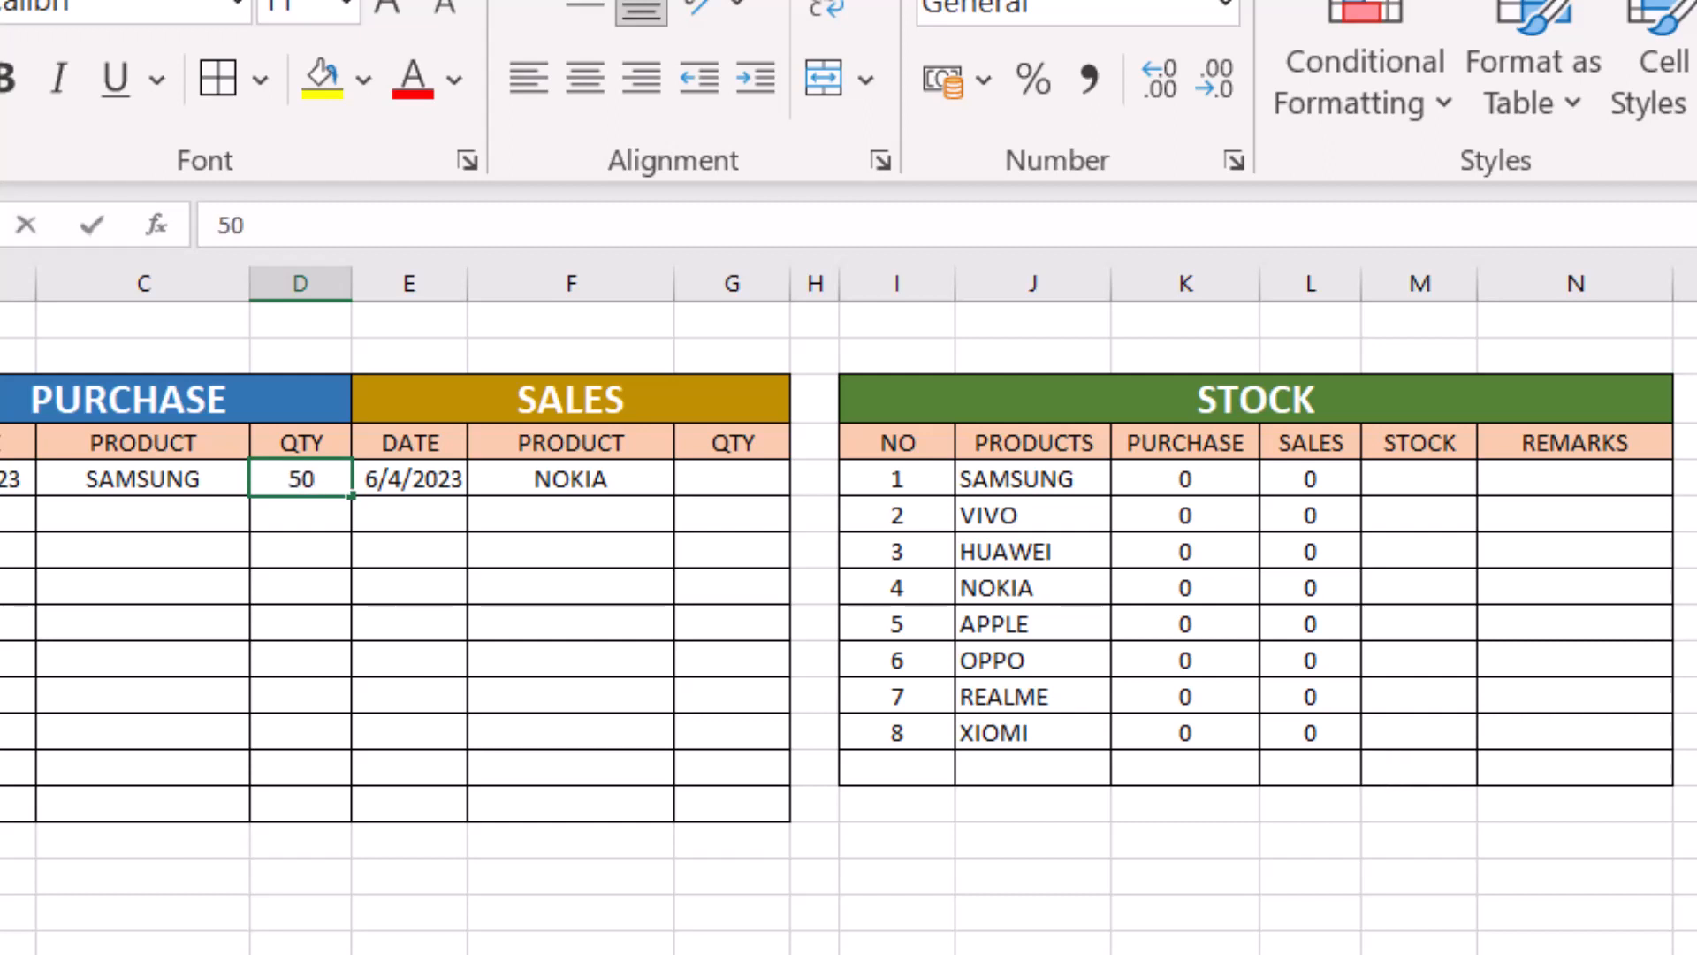
{"action": "key", "text": "Return"}
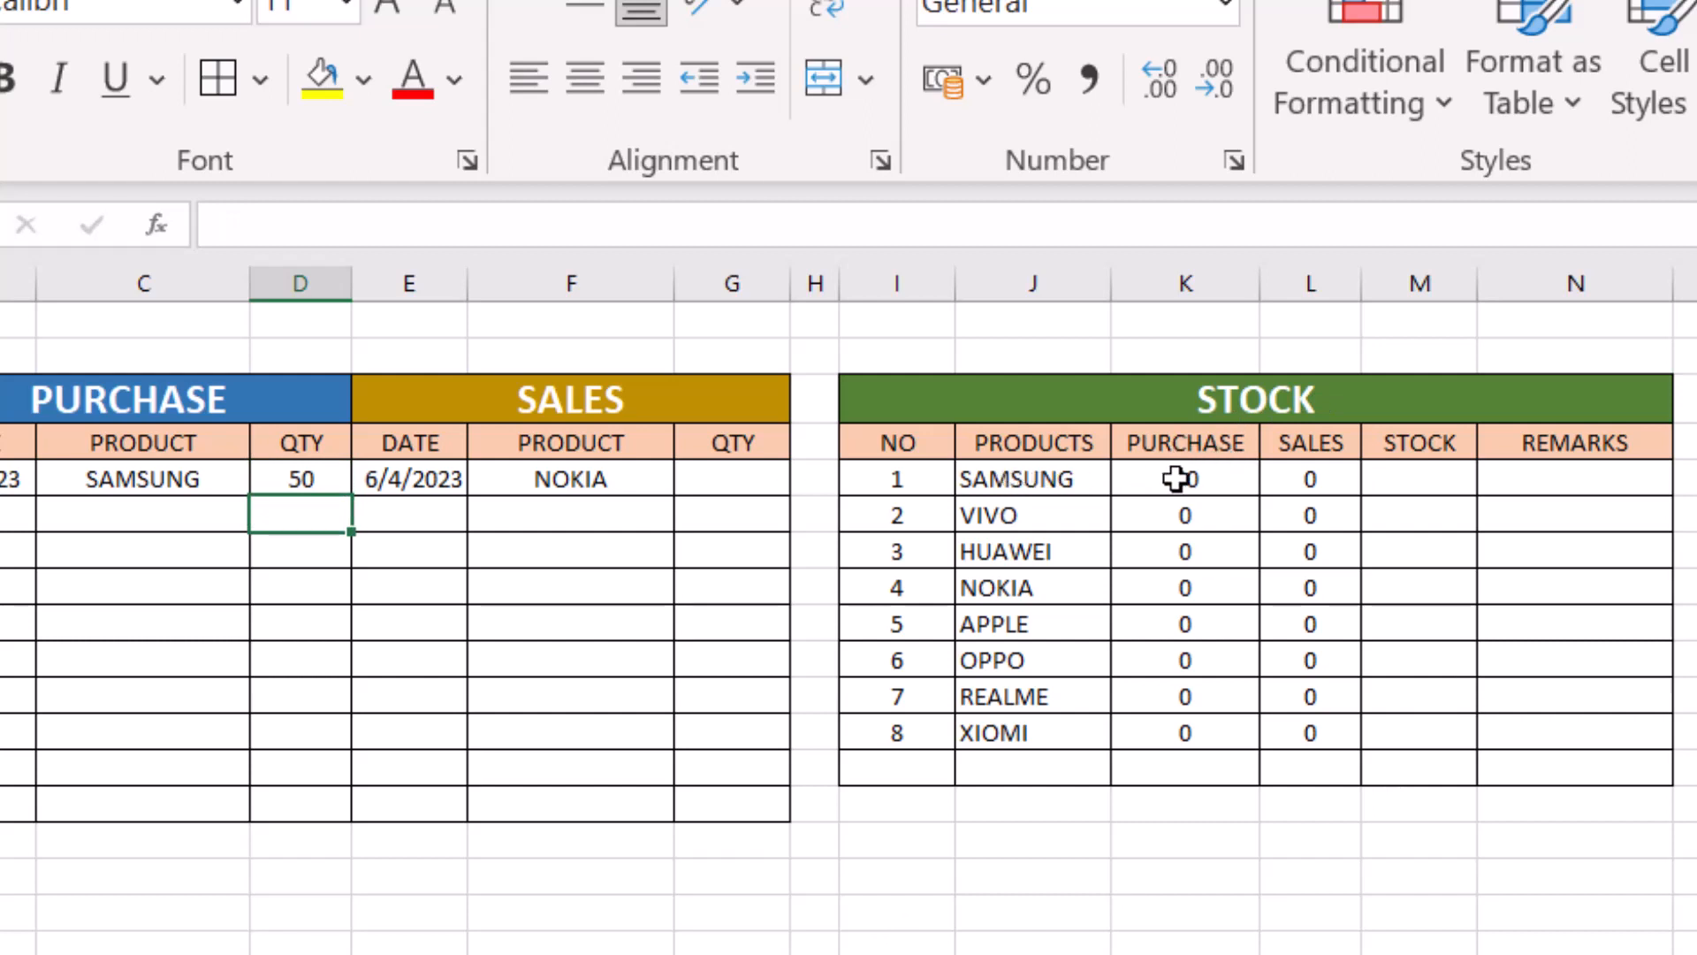
- Add a second purchase entry with APPLE as the product in C6 and a quantity of 35 in D6
{"action": "left_click", "coordinate": [146, 510]}
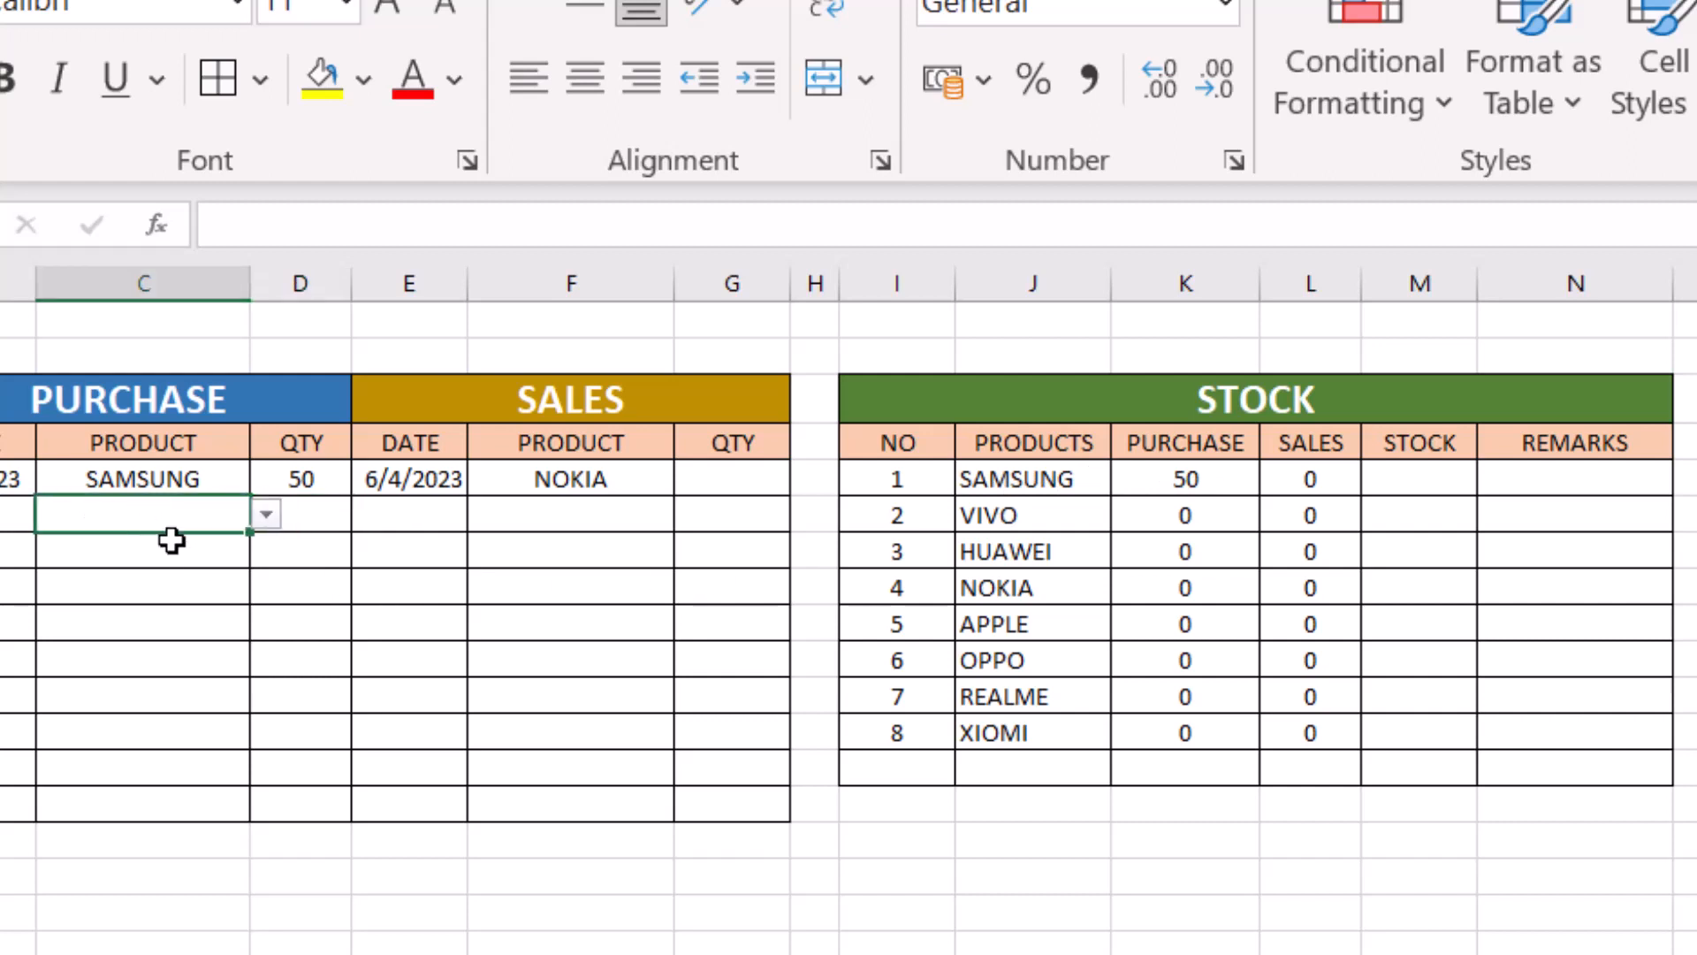
{"action": "left_click", "coordinate": [265, 517]}
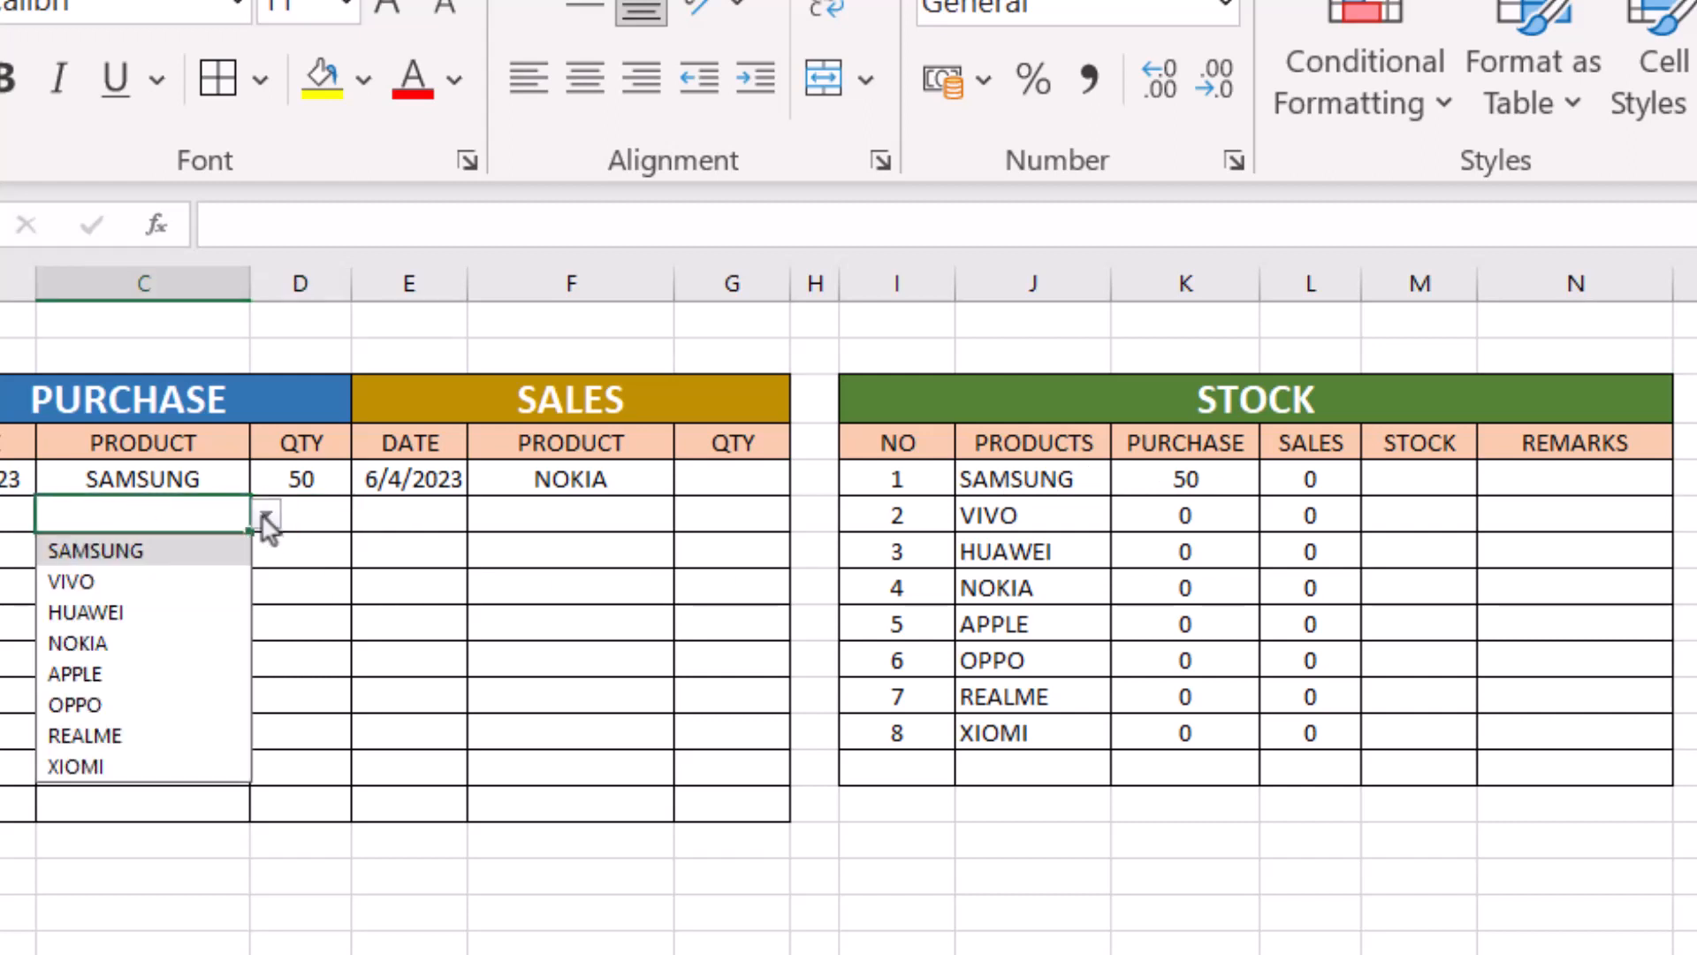
{"action": "left_click", "coordinate": [98, 677]}
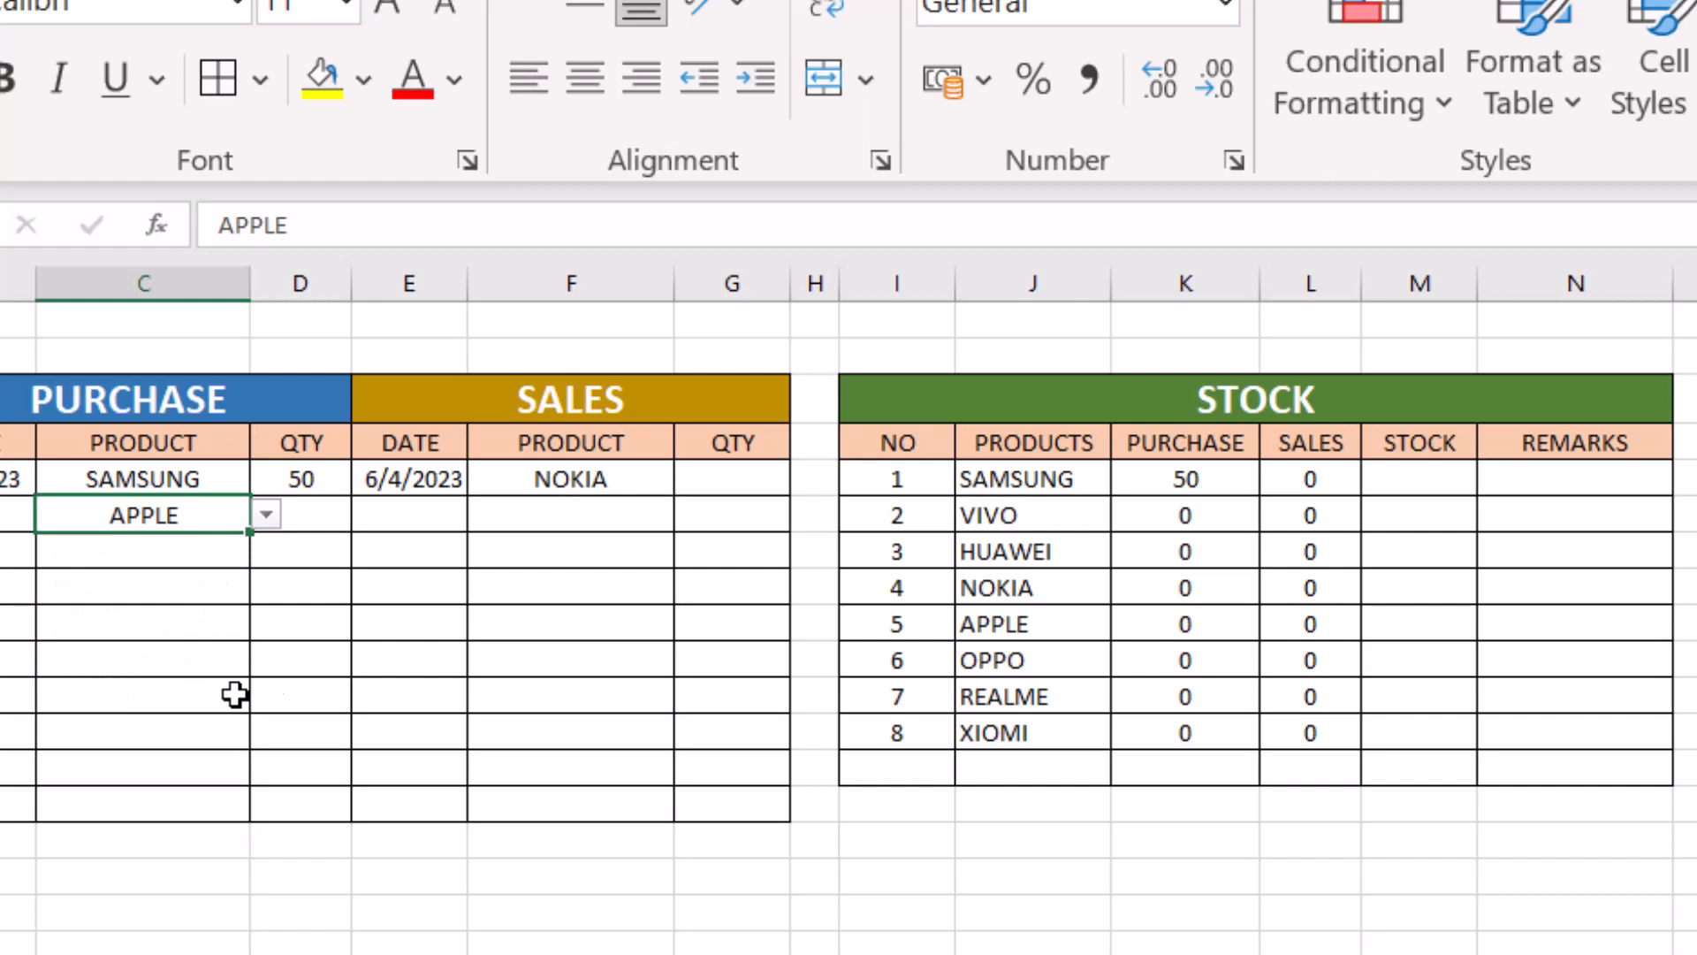
{"action": "left_click", "coordinate": [303, 515]}
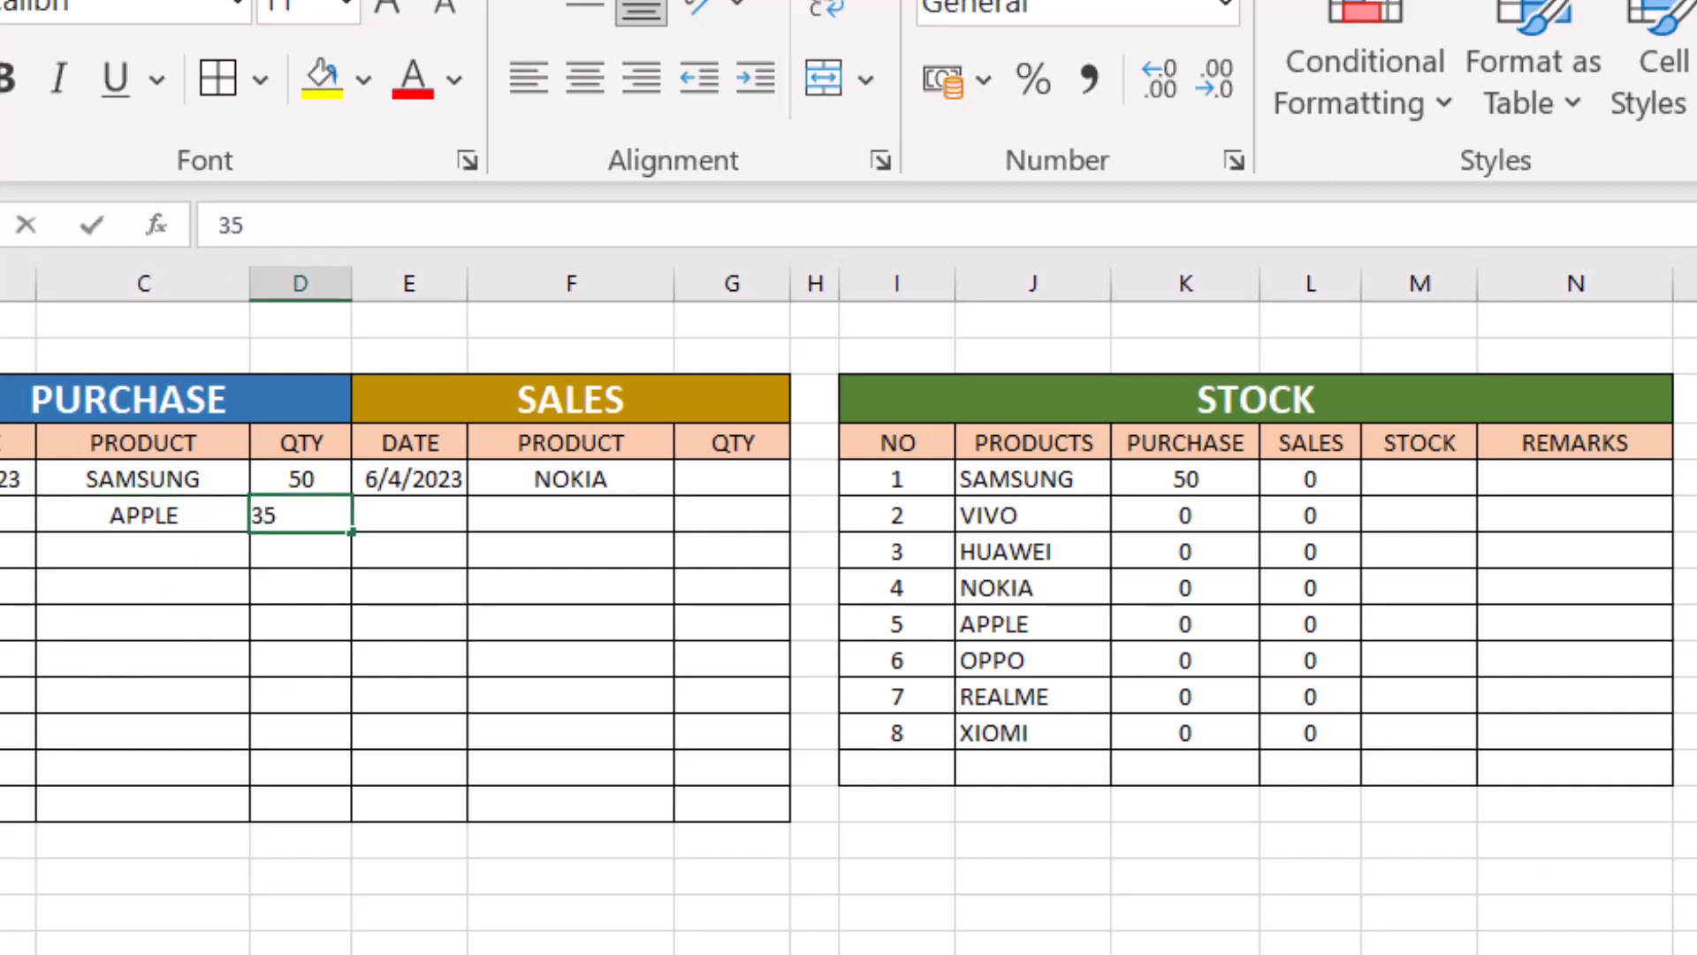
{"action": "type", "text": "35"}
{"action": "key", "text": "Return"}
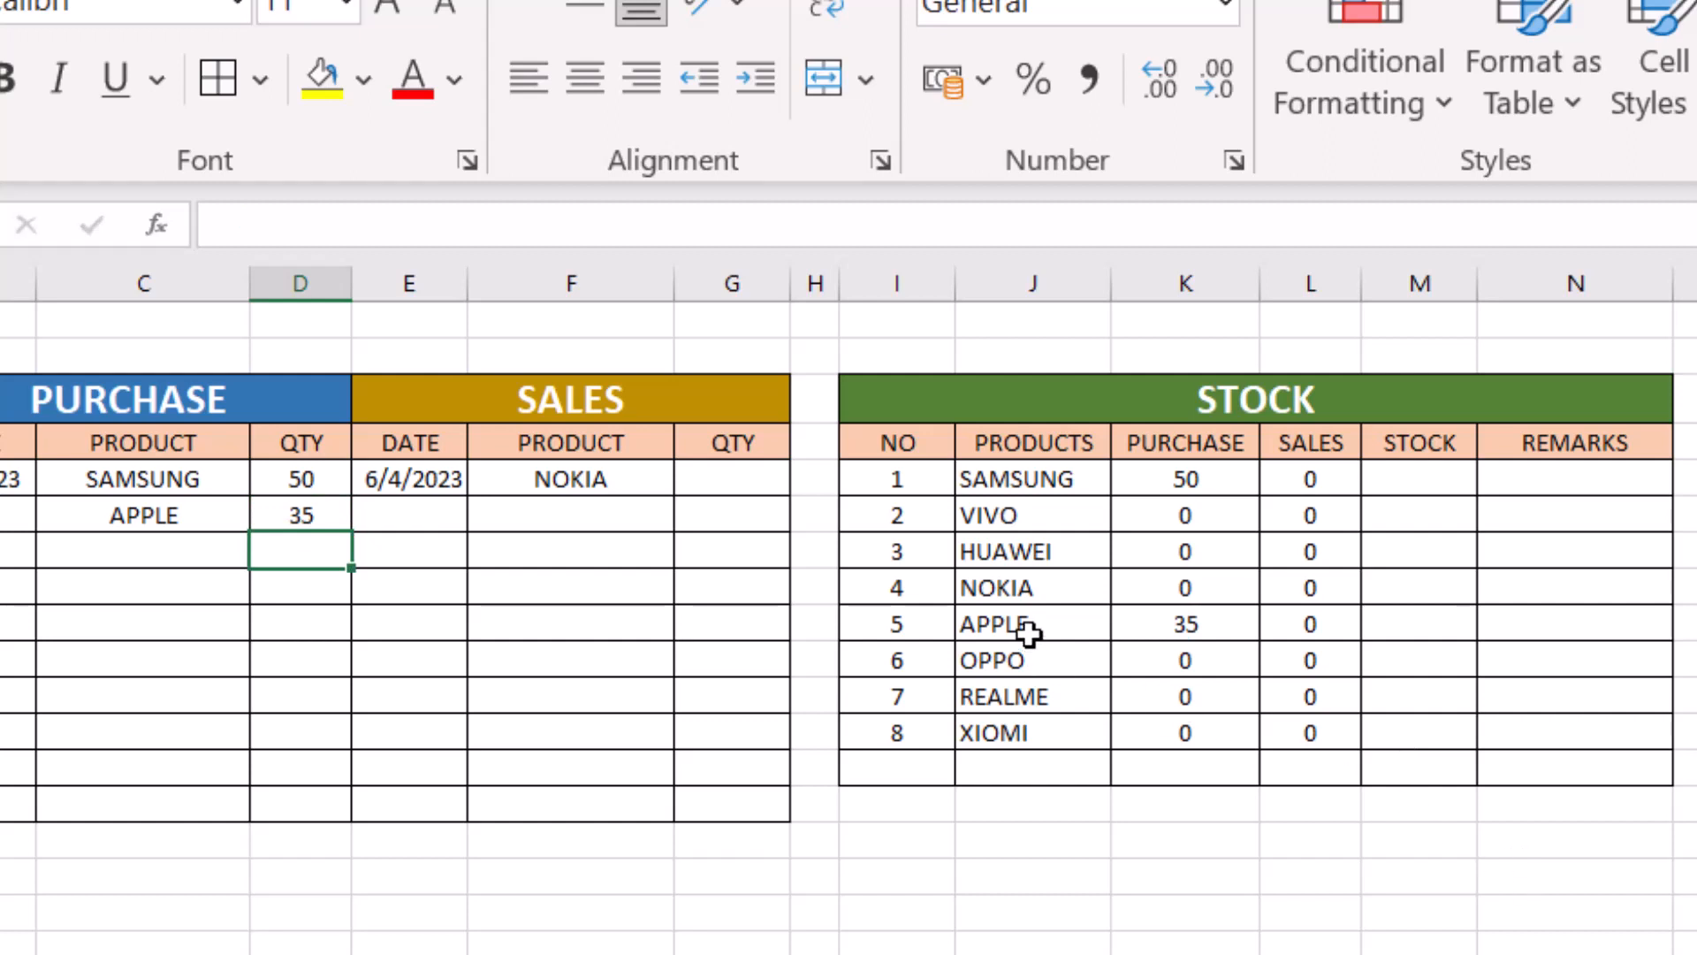
- Check APPLE's purchase total, and add a third purchase entry with VIVO in C7 and a quantity of 40 in D7
{"action": "left_click", "coordinate": [1197, 624]}
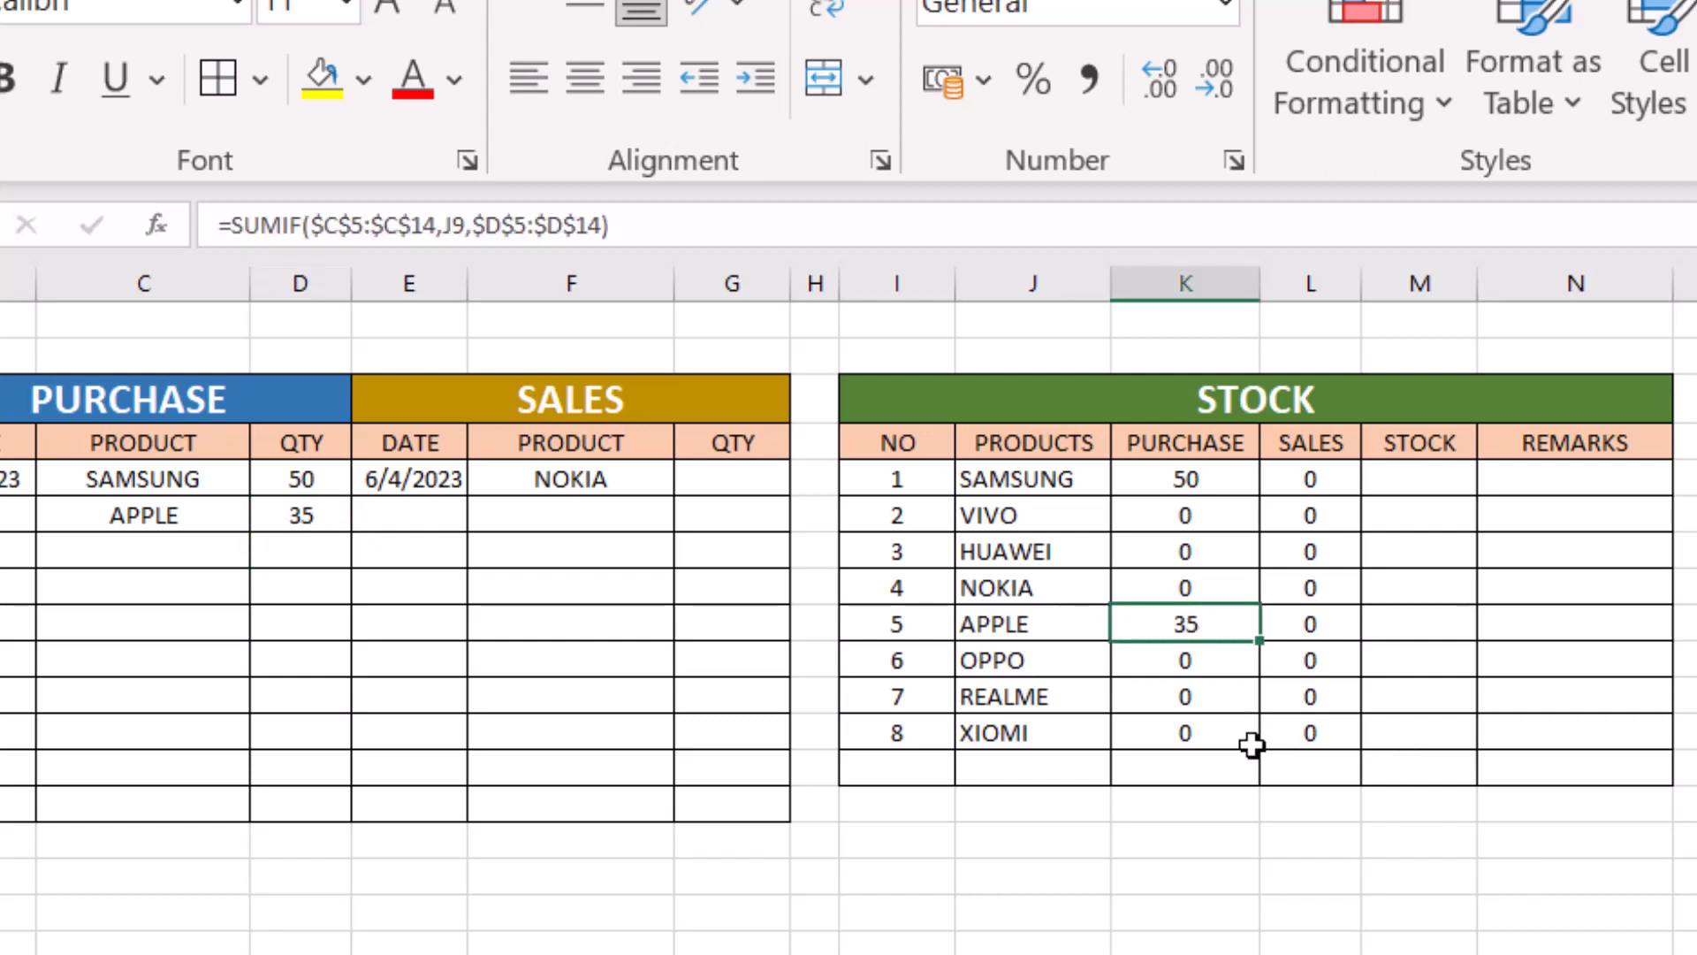
{"action": "left_click", "coordinate": [144, 544]}
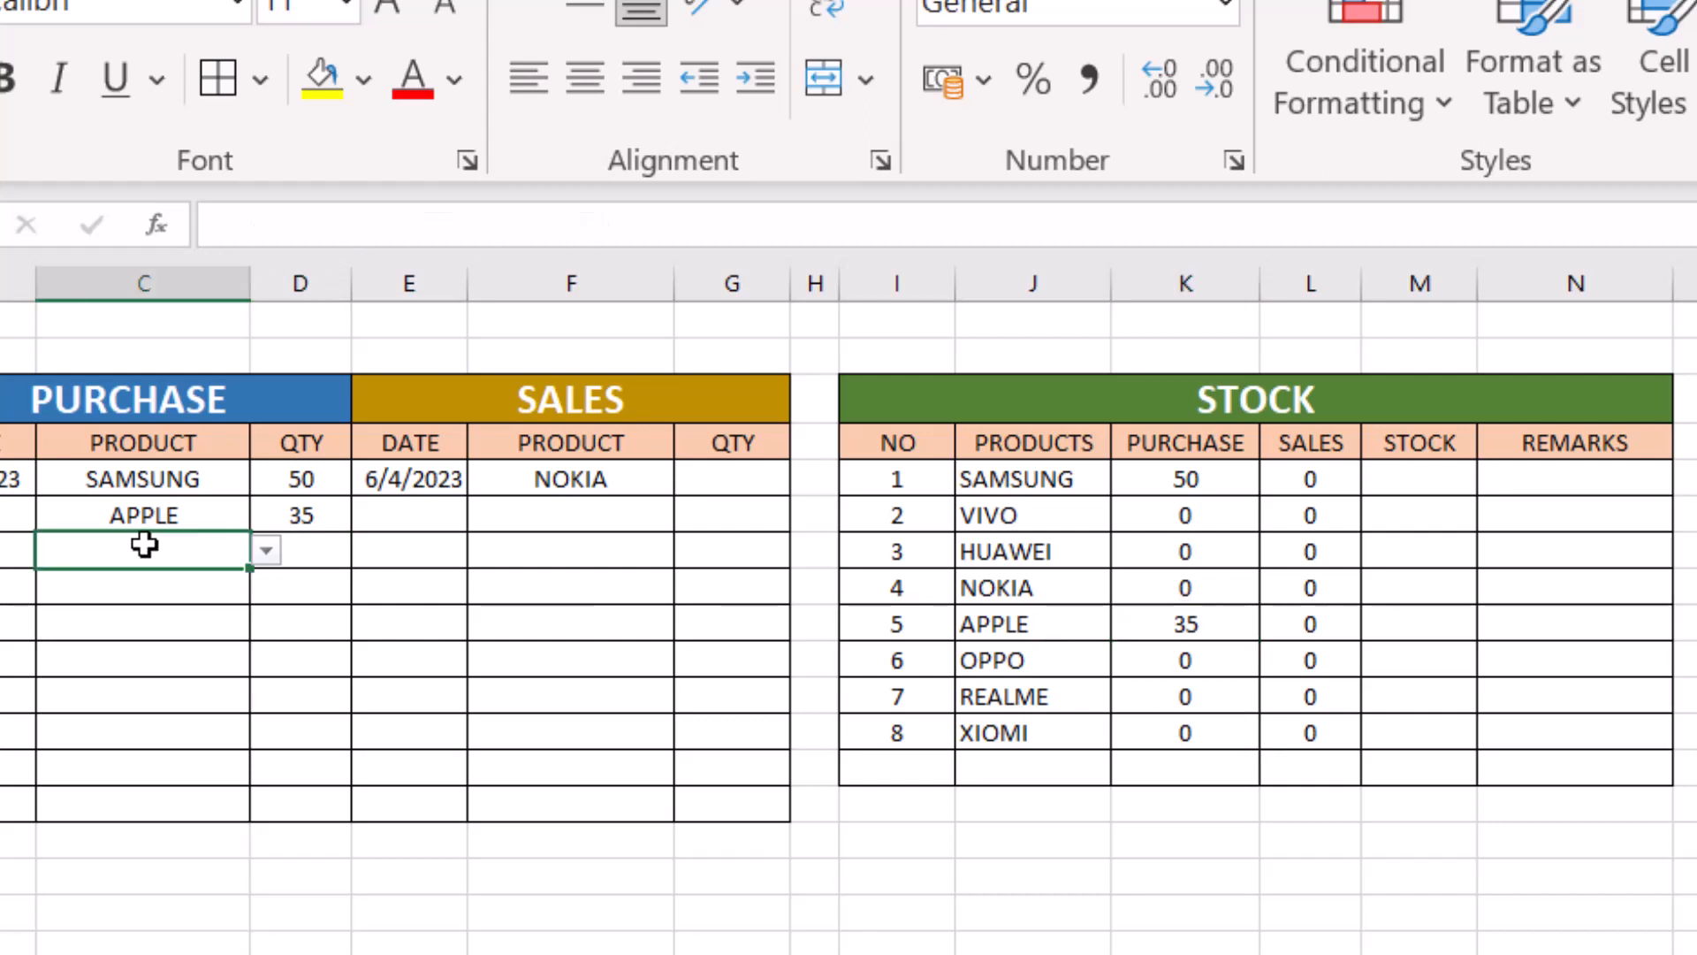
{"action": "left_click", "coordinate": [268, 551]}
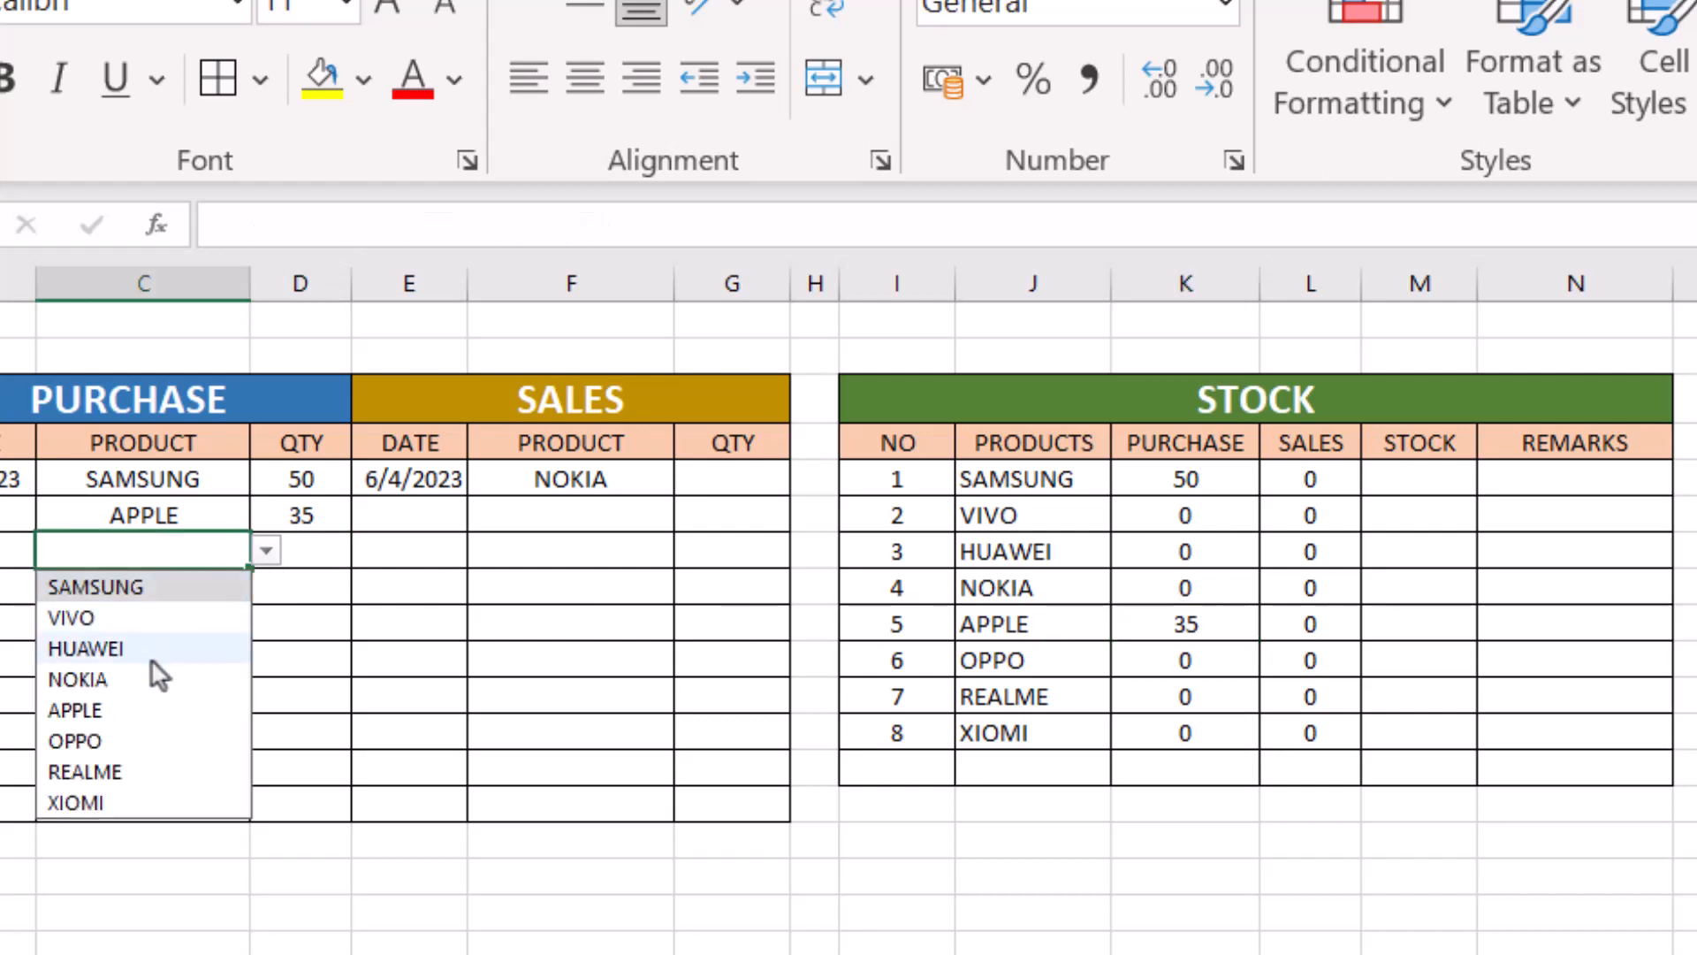
{"action": "left_click", "coordinate": [104, 619]}
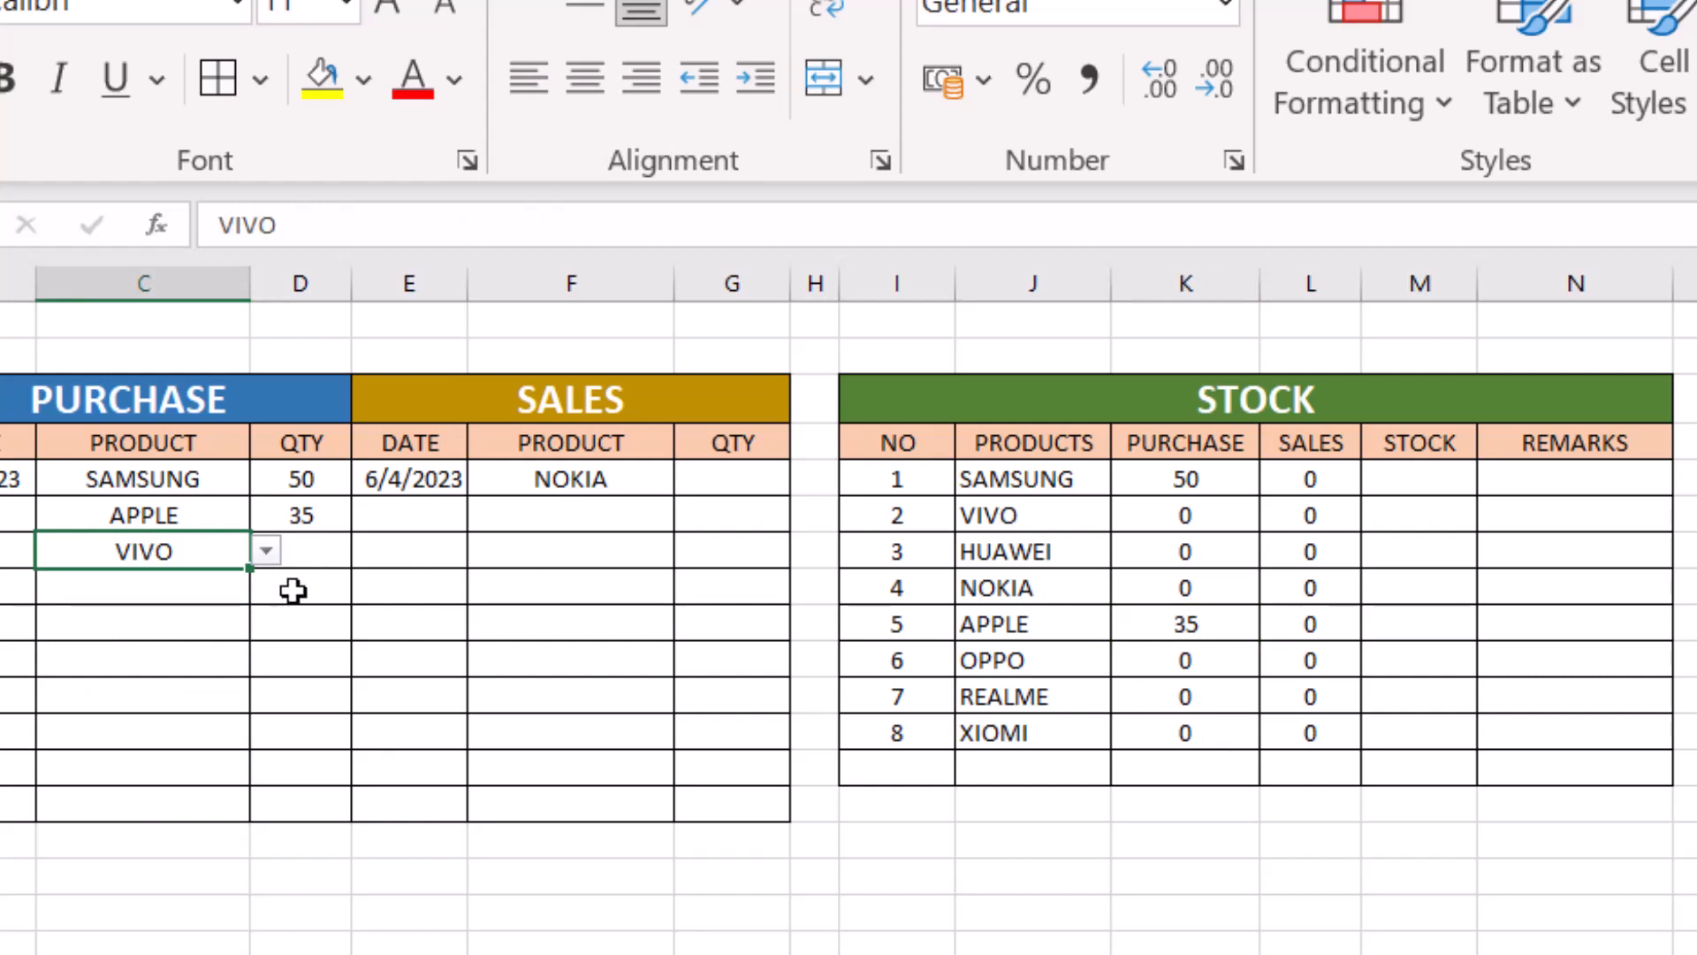
{"action": "left_click", "coordinate": [305, 549]}
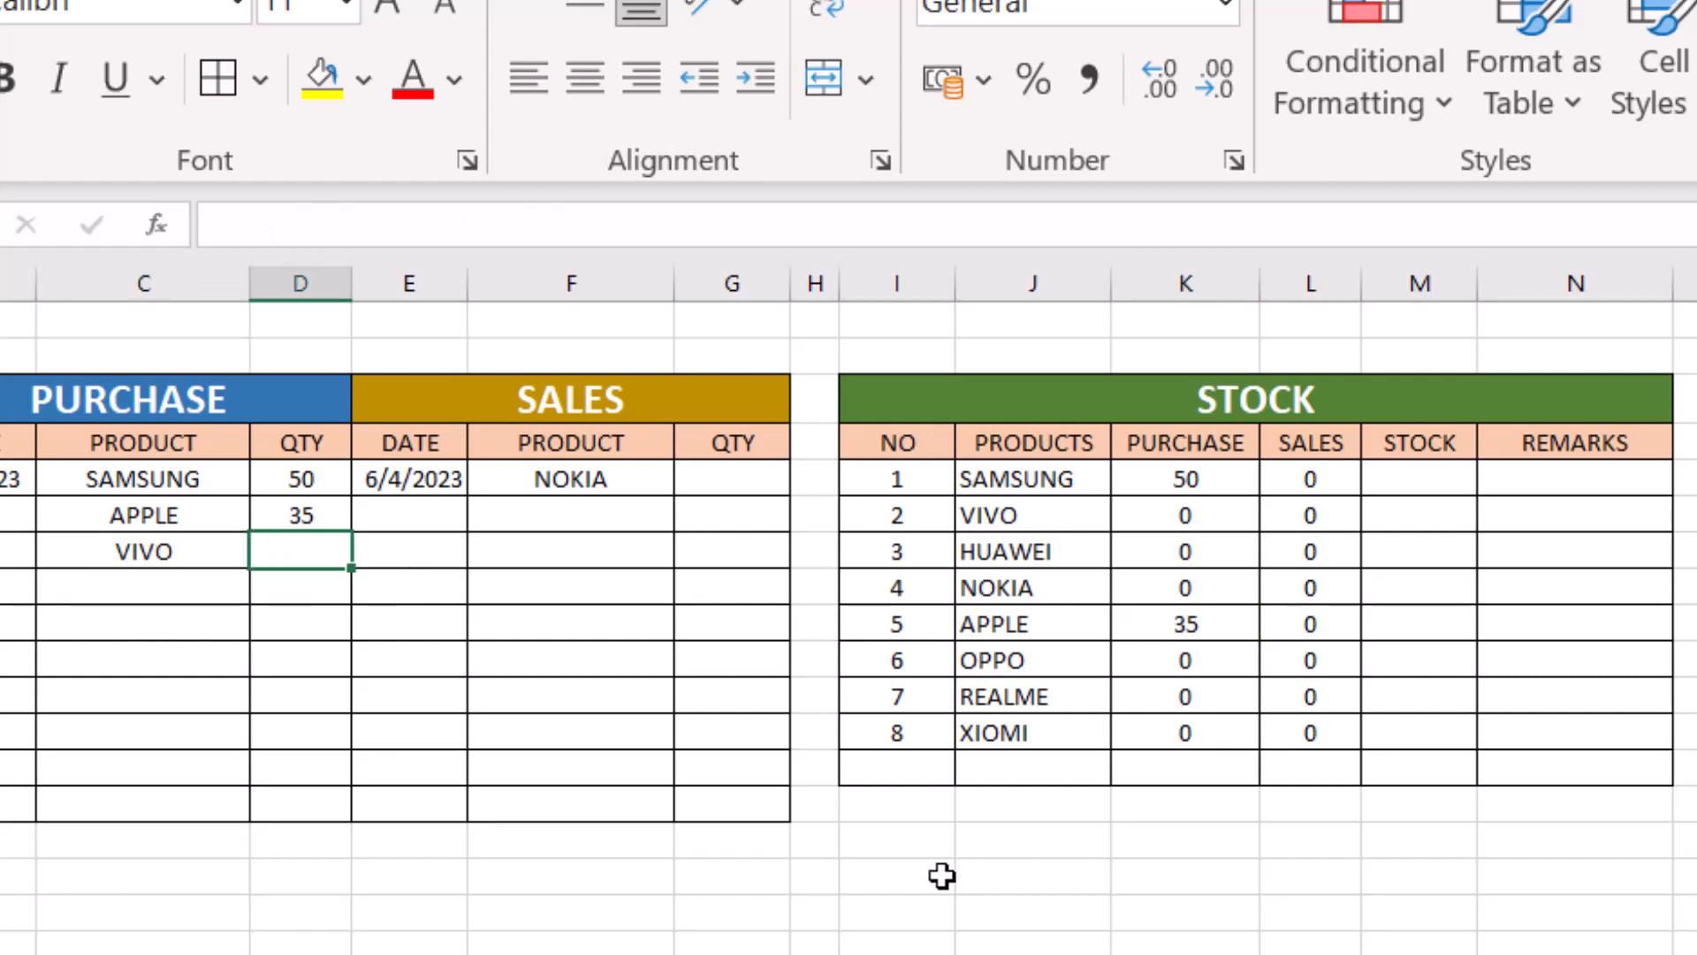
{"action": "type", "text": "40"}
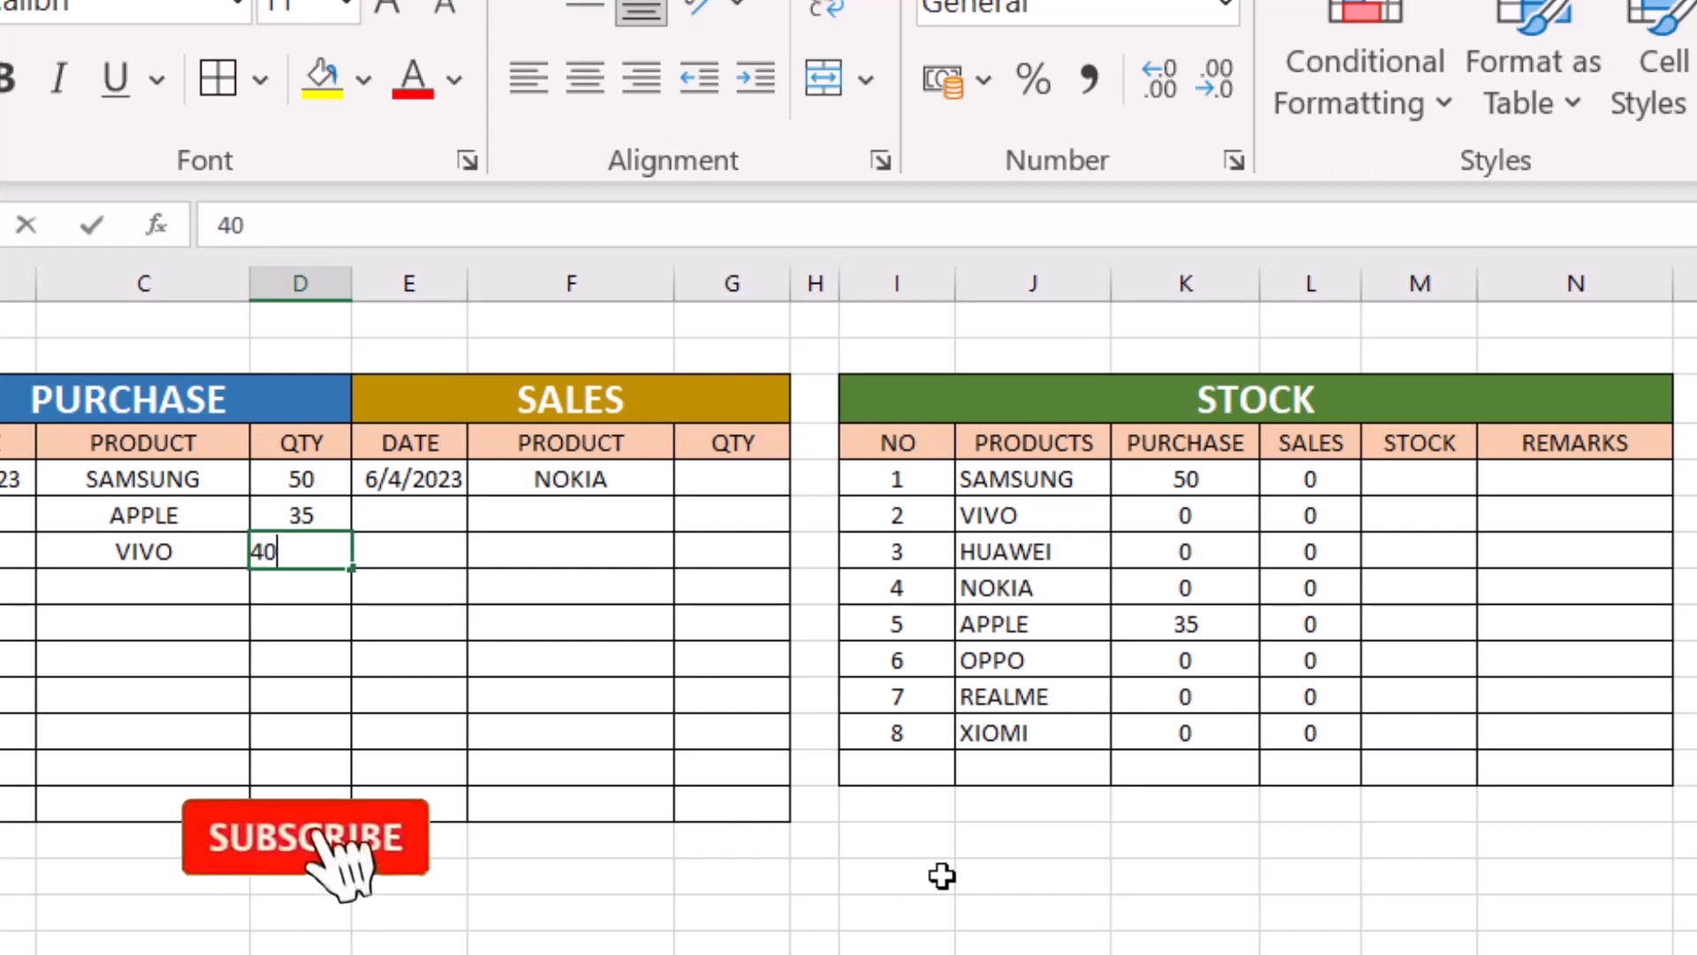
{"action": "key", "text": "Return"}
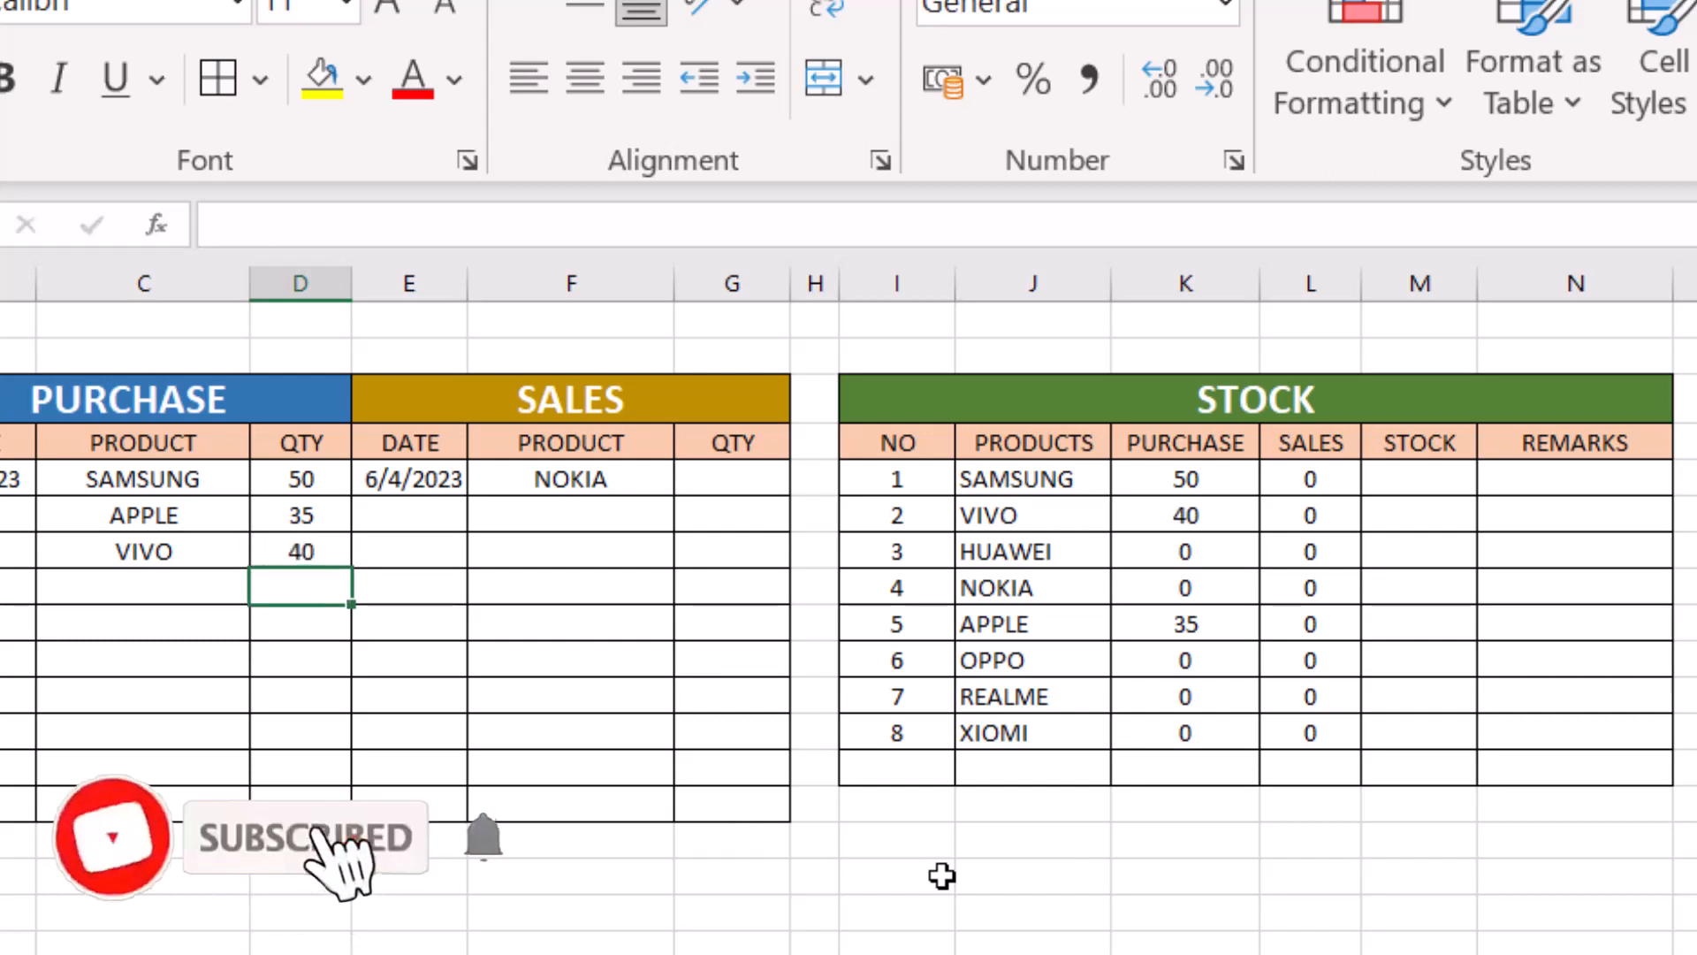
{"action": "left_click", "coordinate": [1214, 519]}
- Add a purchase entry with OPPO in C8 and a quantity of 30 in D8, and check its purchase total in K10
{"action": "left_click", "coordinate": [168, 589]}
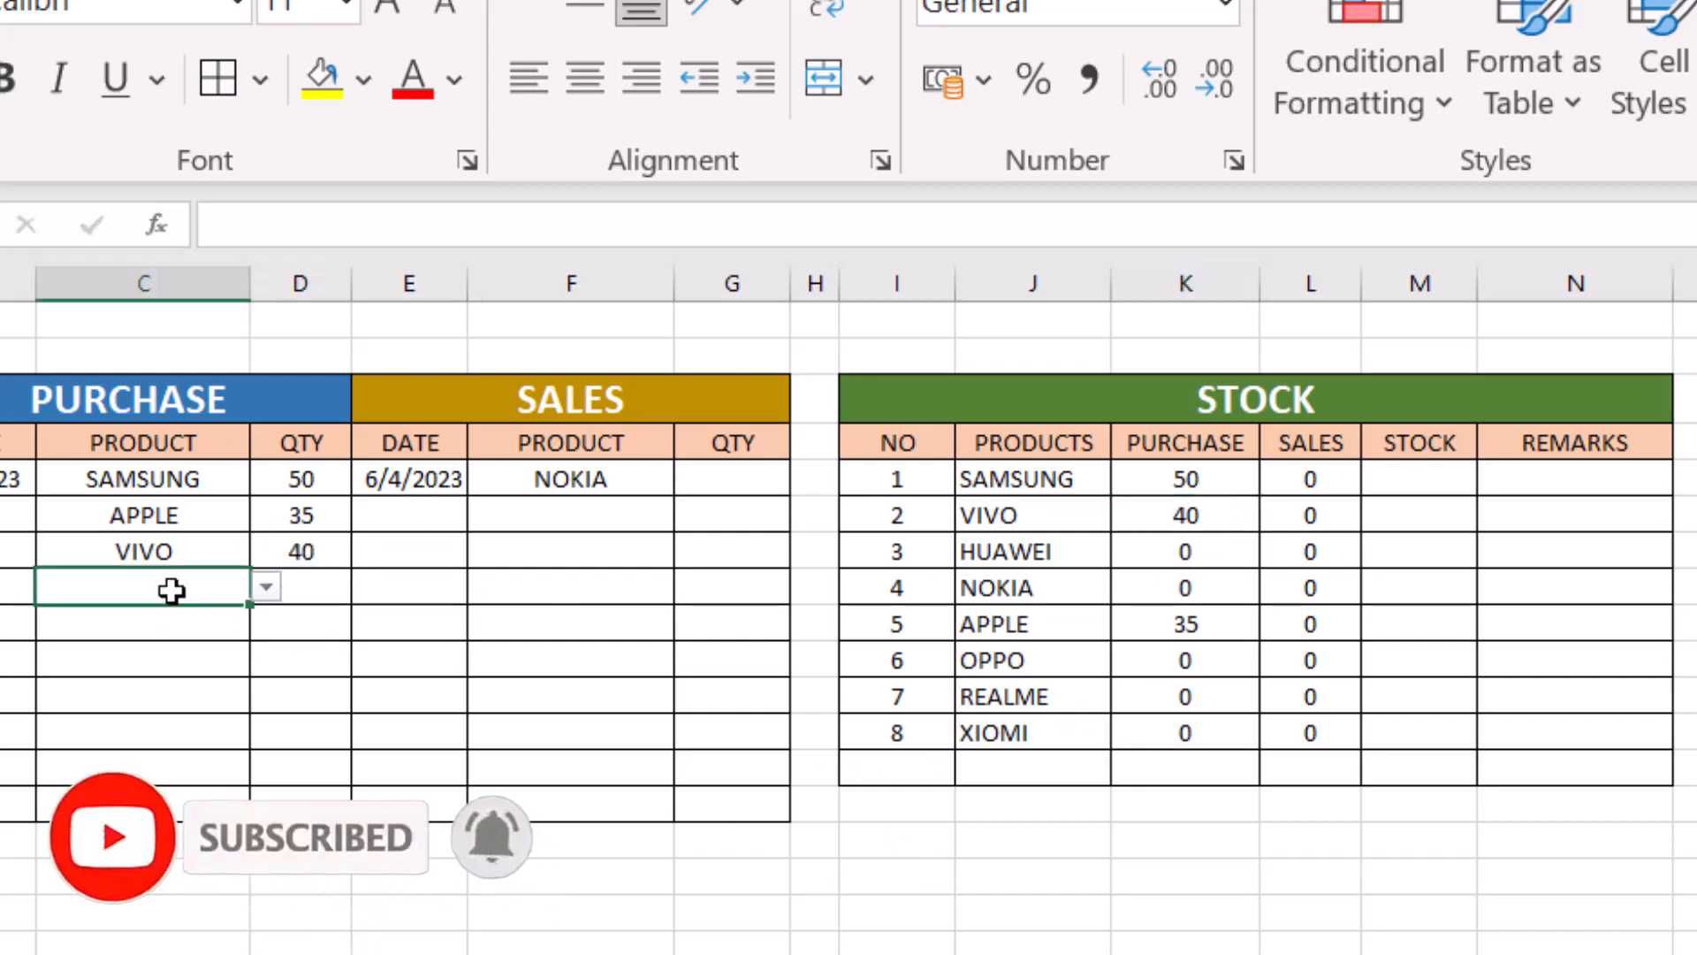
{"action": "left_click", "coordinate": [268, 573]}
{"action": "left_click", "coordinate": [178, 575]}
{"action": "left_click", "coordinate": [265, 587]}
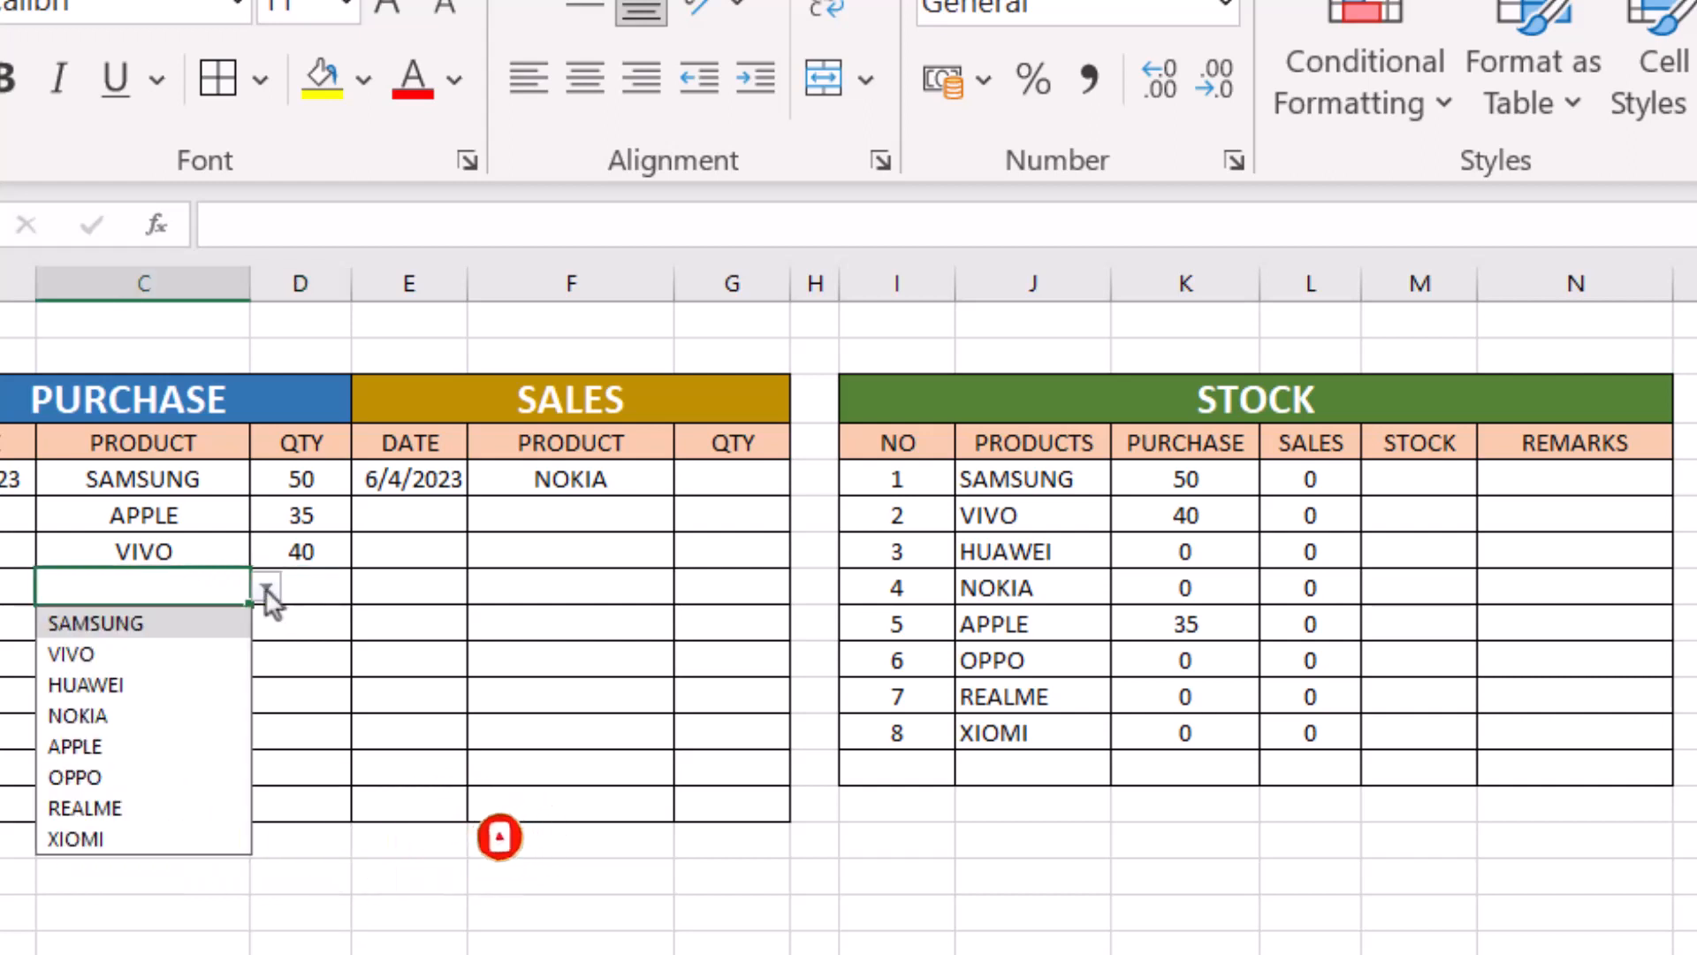
{"action": "left_click", "coordinate": [104, 777]}
{"action": "left_click", "coordinate": [314, 585]}
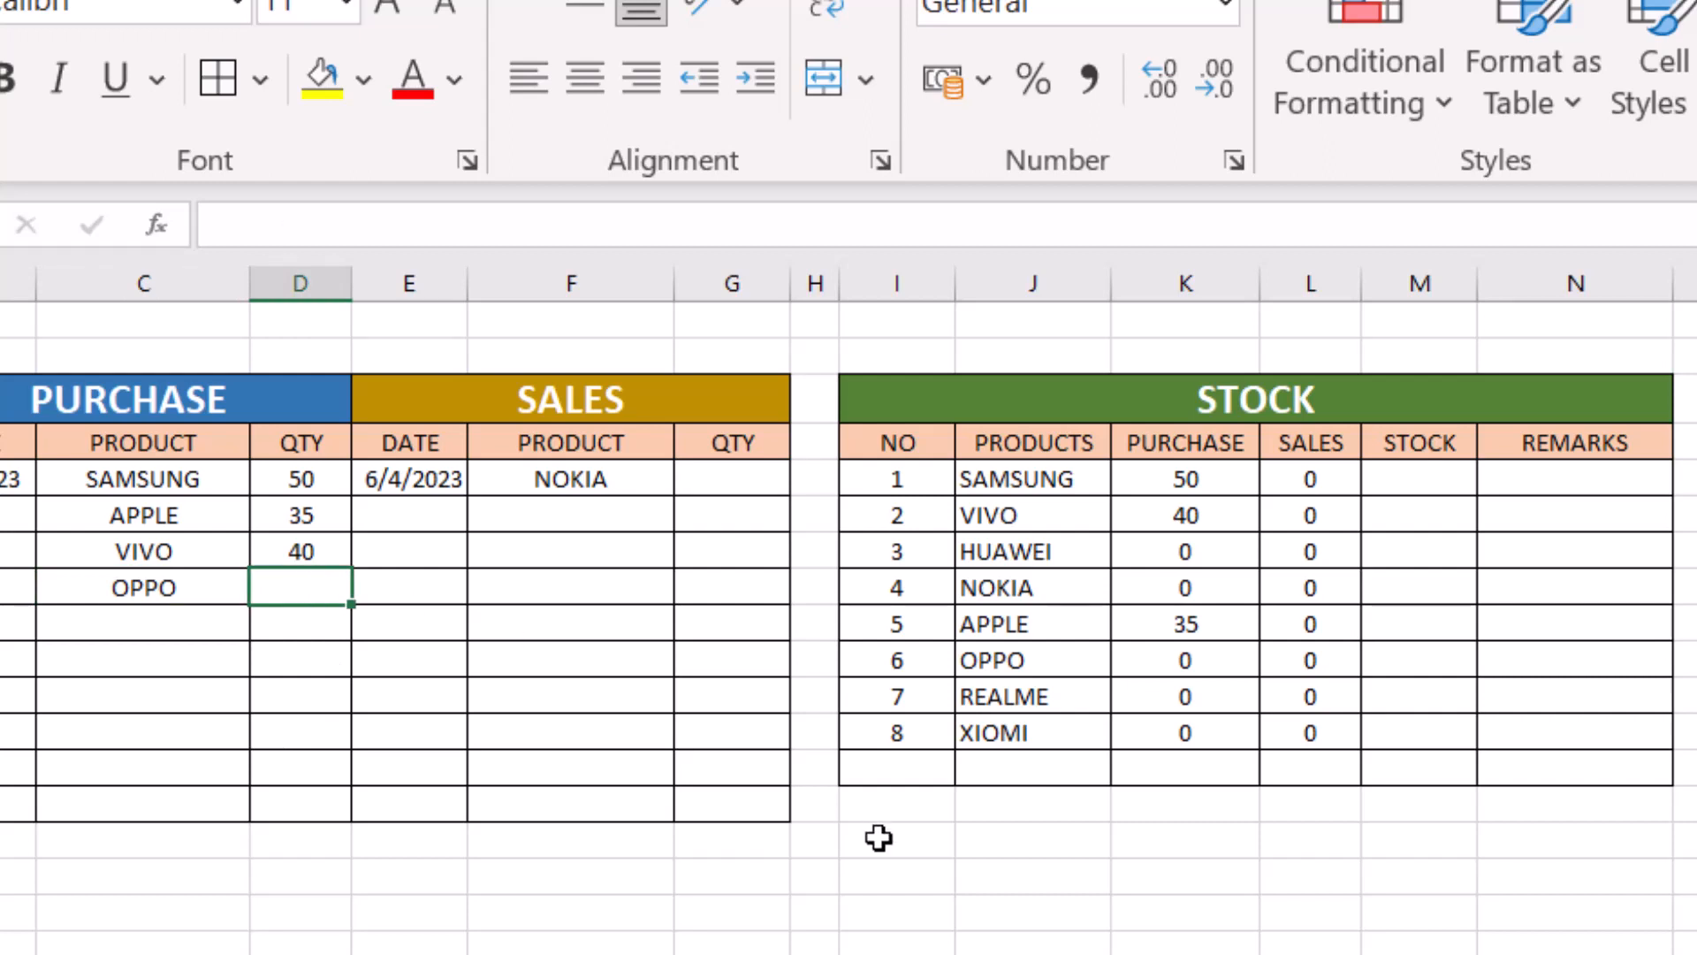
{"action": "type", "text": "30"}
{"action": "key", "text": "Return"}
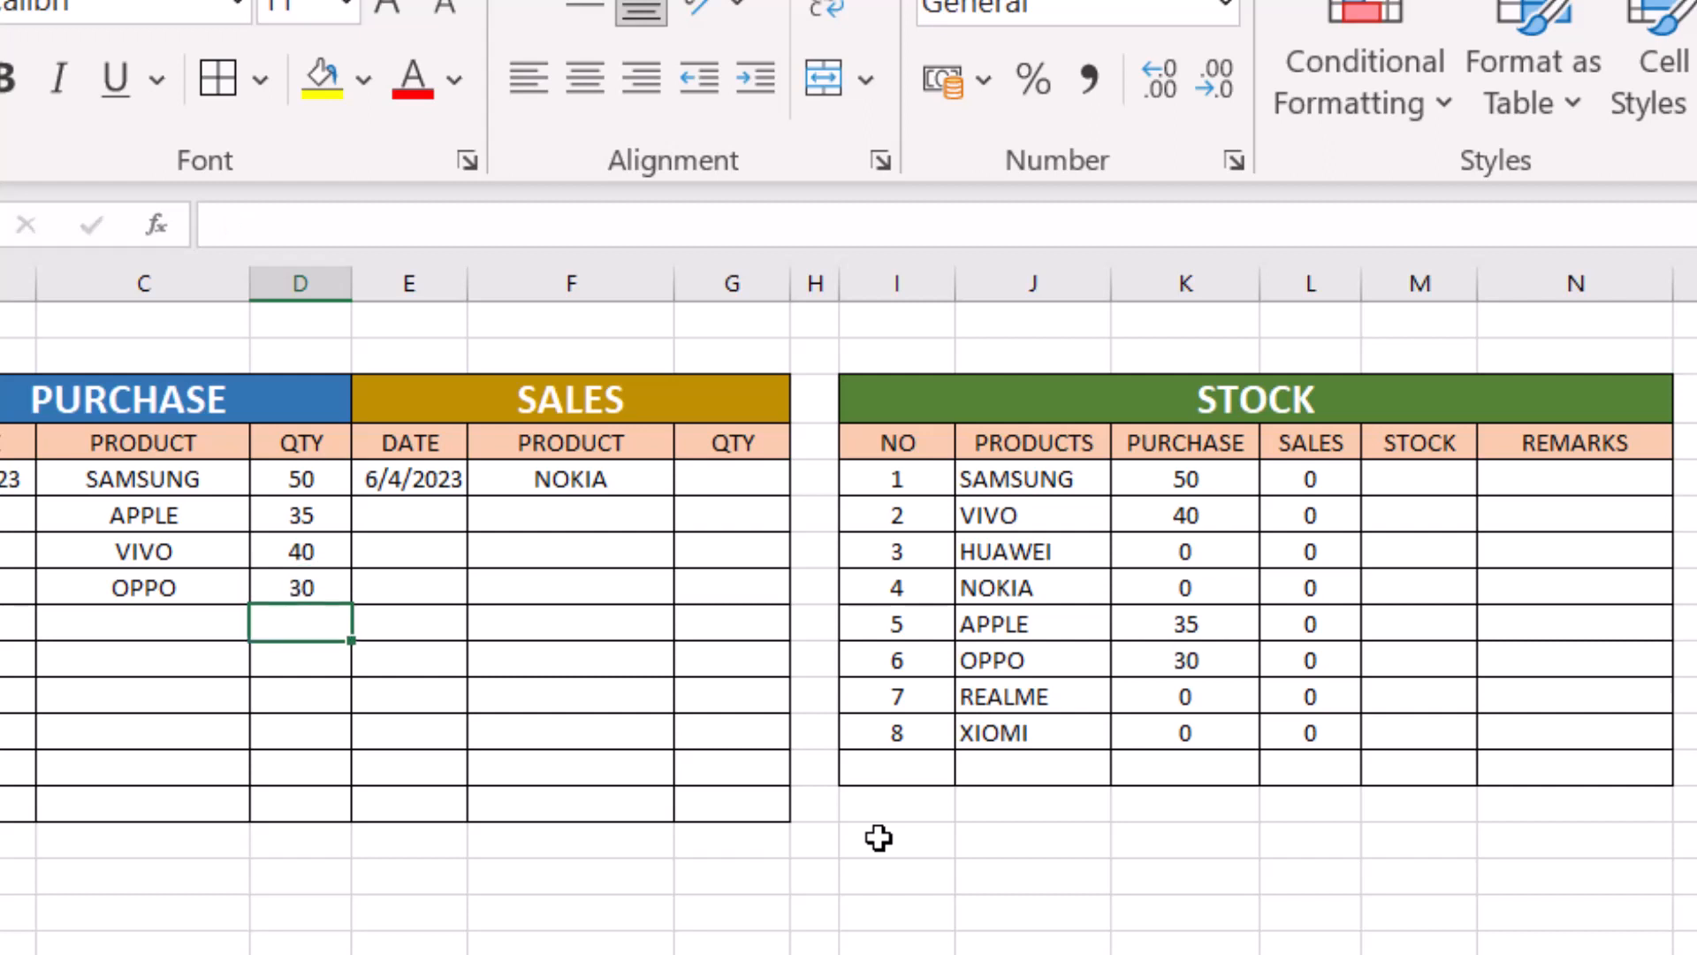
{"action": "left_click", "coordinate": [1184, 661]}
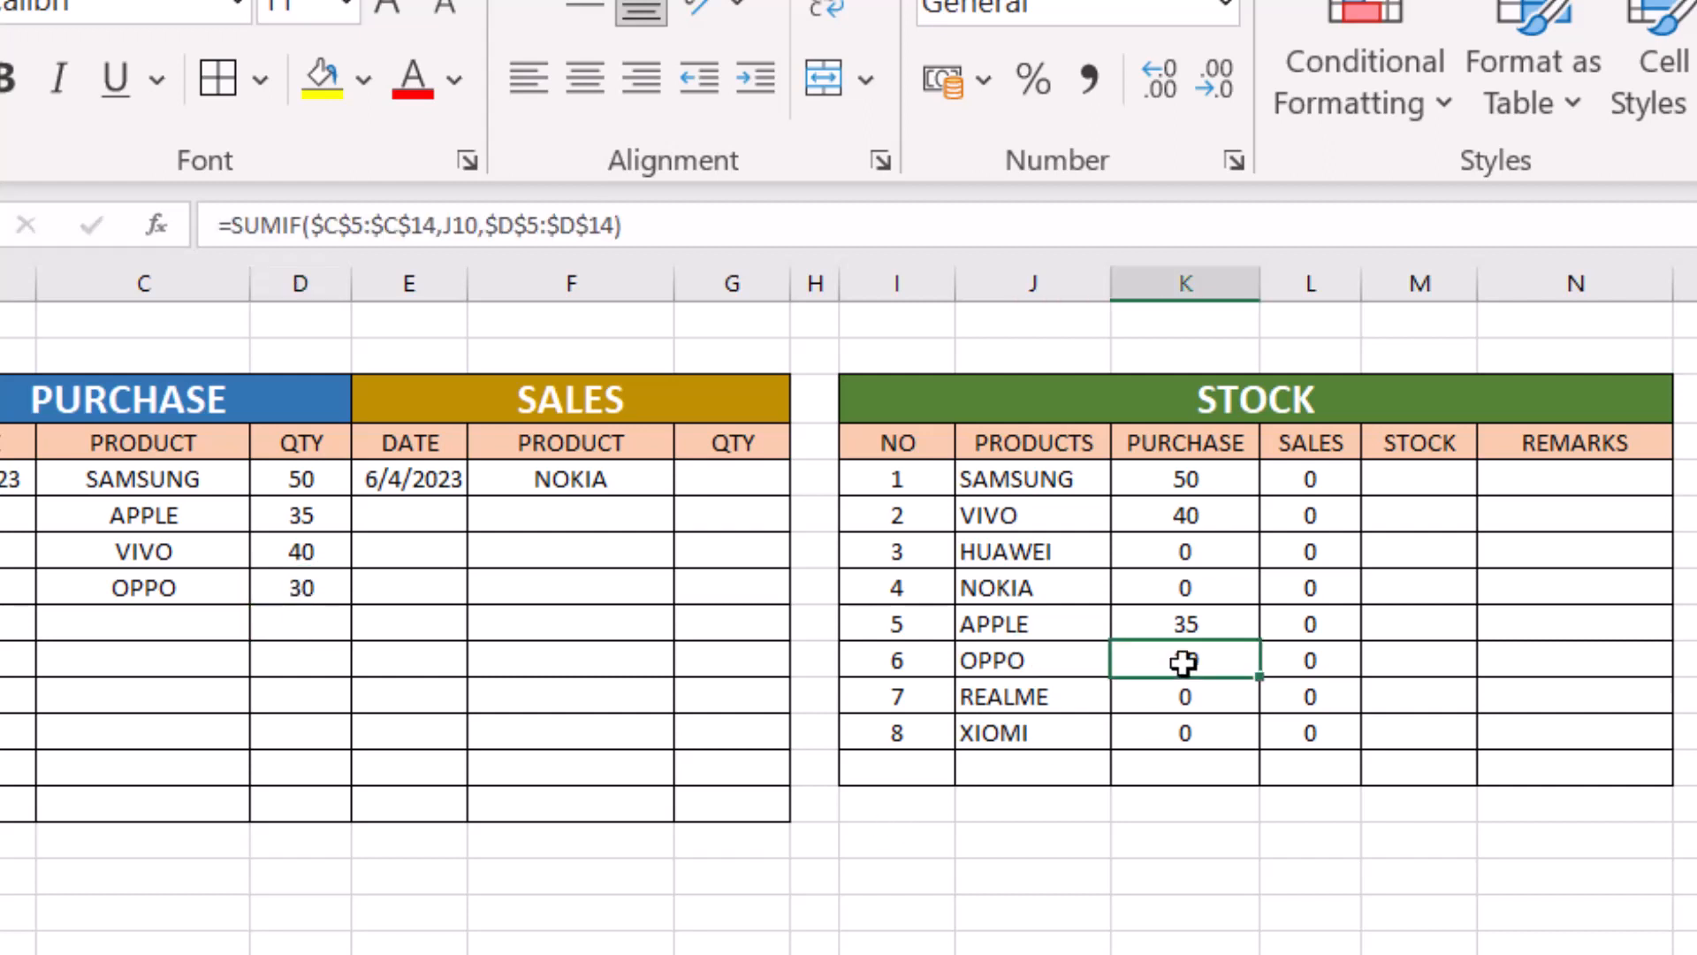
- Add a second SAMSUNG purchase in row 9 with a quantity of 80, and check SAMSUNG's purchase total in K5
{"action": "left_click", "coordinate": [128, 622]}
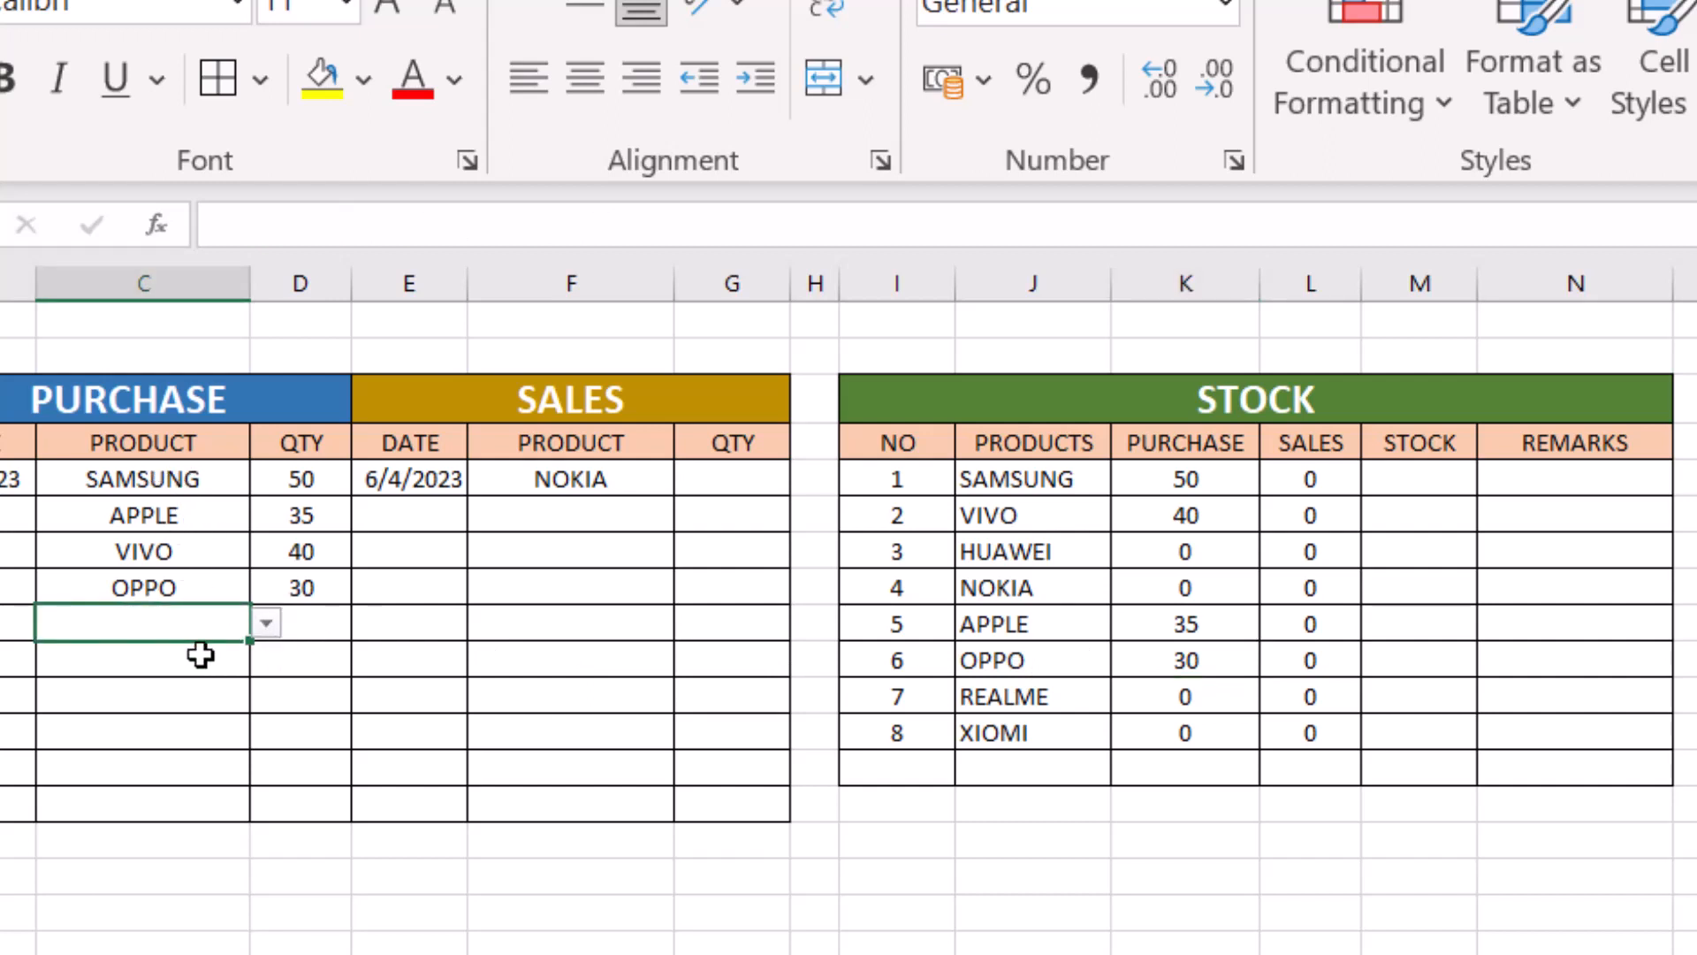
{"action": "left_click", "coordinate": [269, 631]}
{"action": "left_click", "coordinate": [152, 657]}
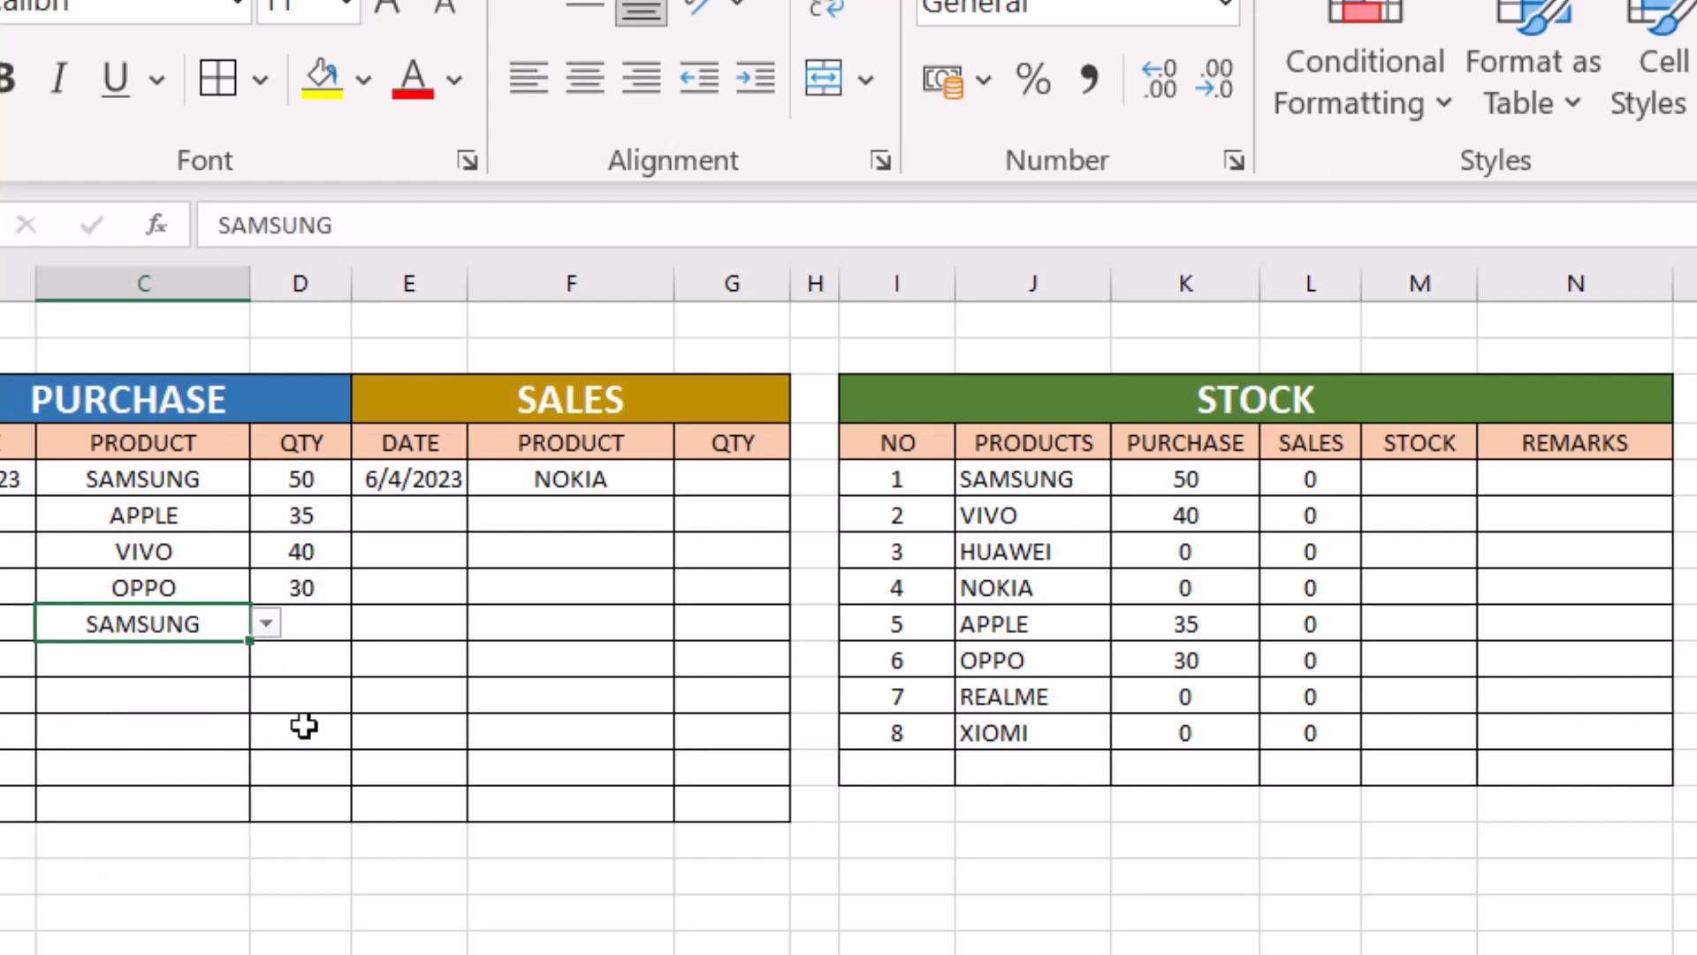
{"action": "left_click", "coordinate": [313, 625]}
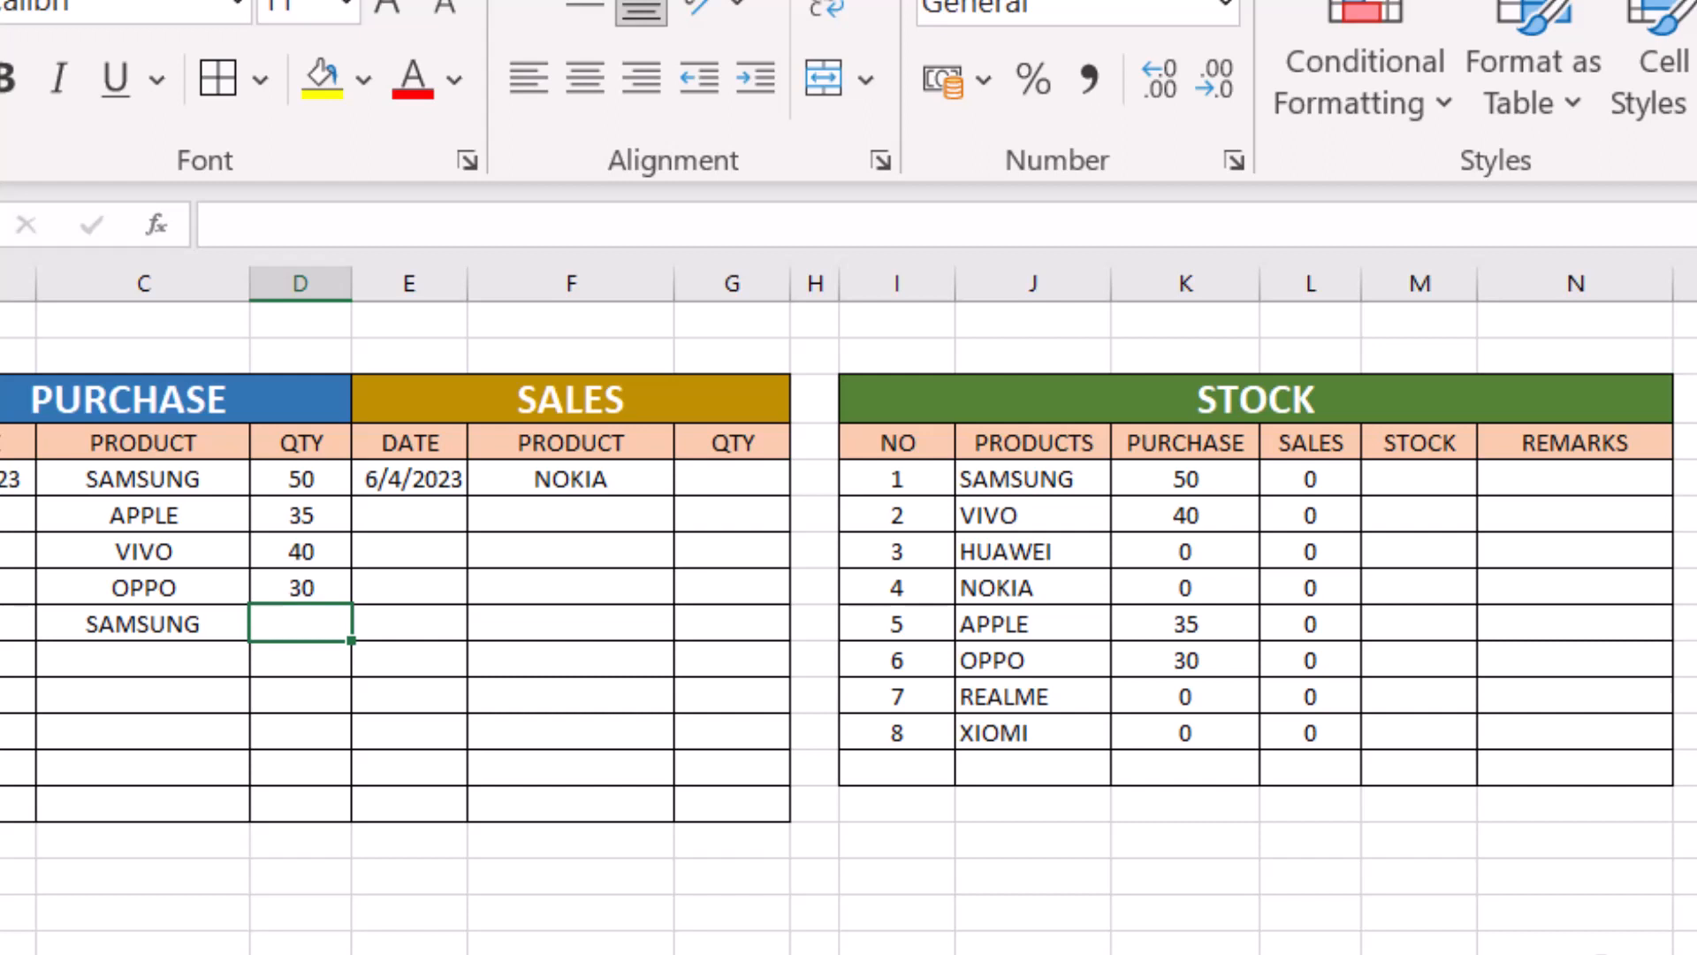
{"action": "type", "text": "80"}
{"action": "key", "text": "Return"}
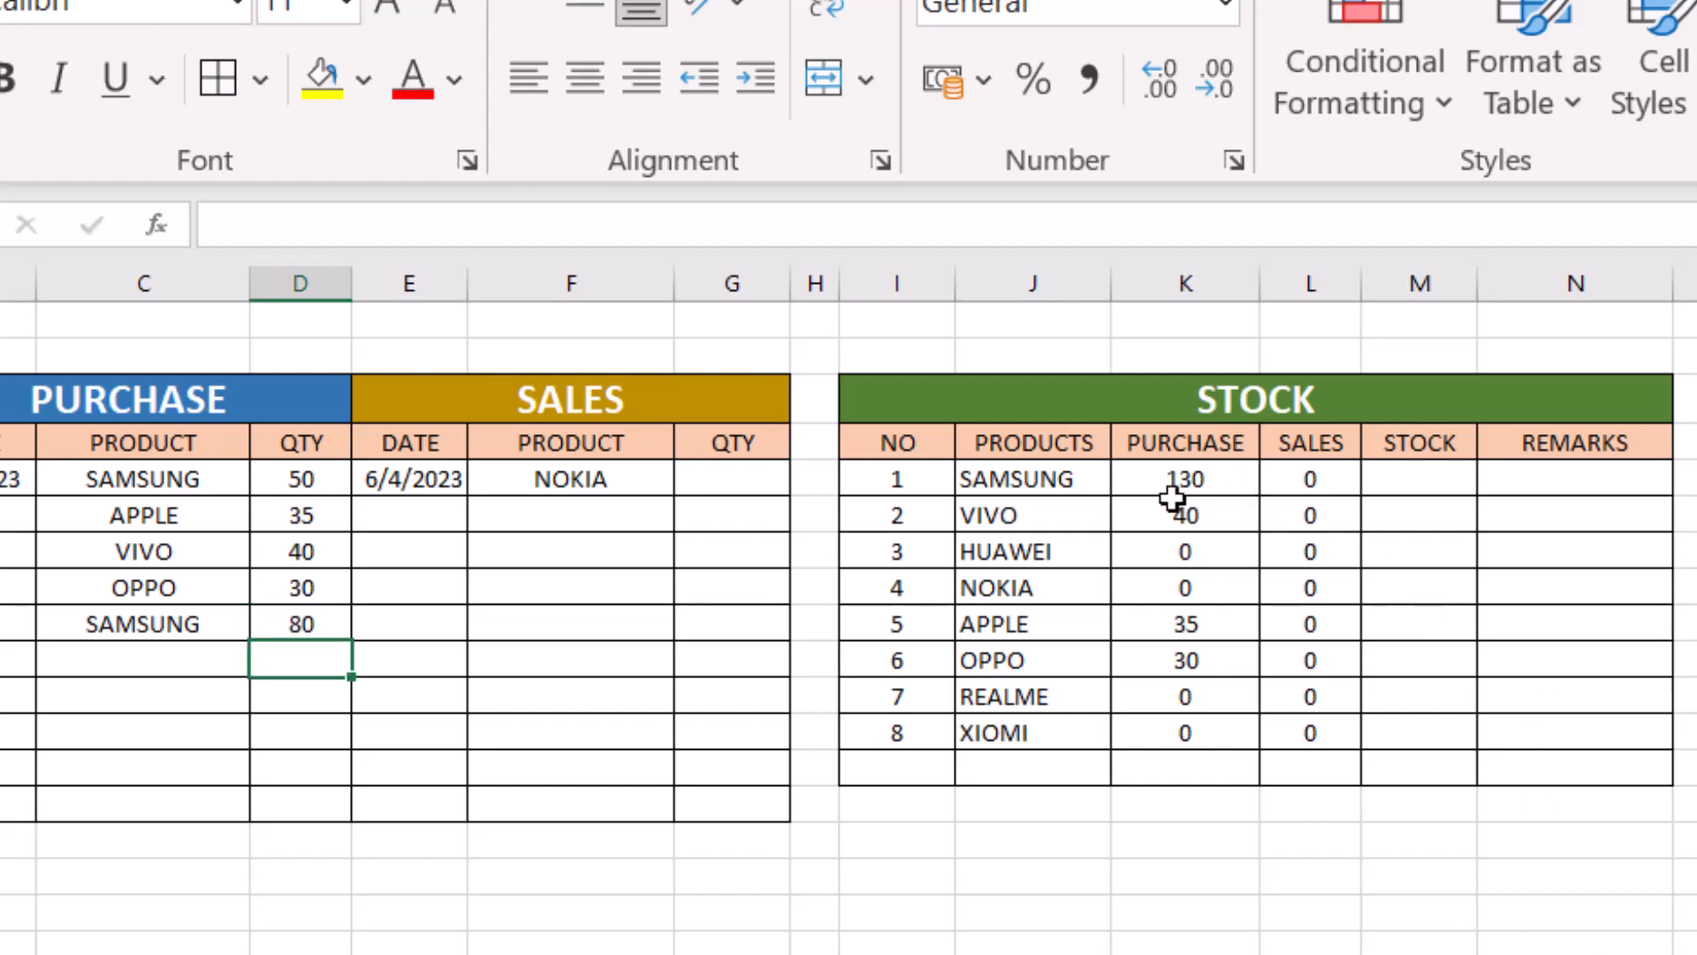
{"action": "left_click", "coordinate": [1064, 481]}
{"action": "left_click", "coordinate": [1174, 480]}
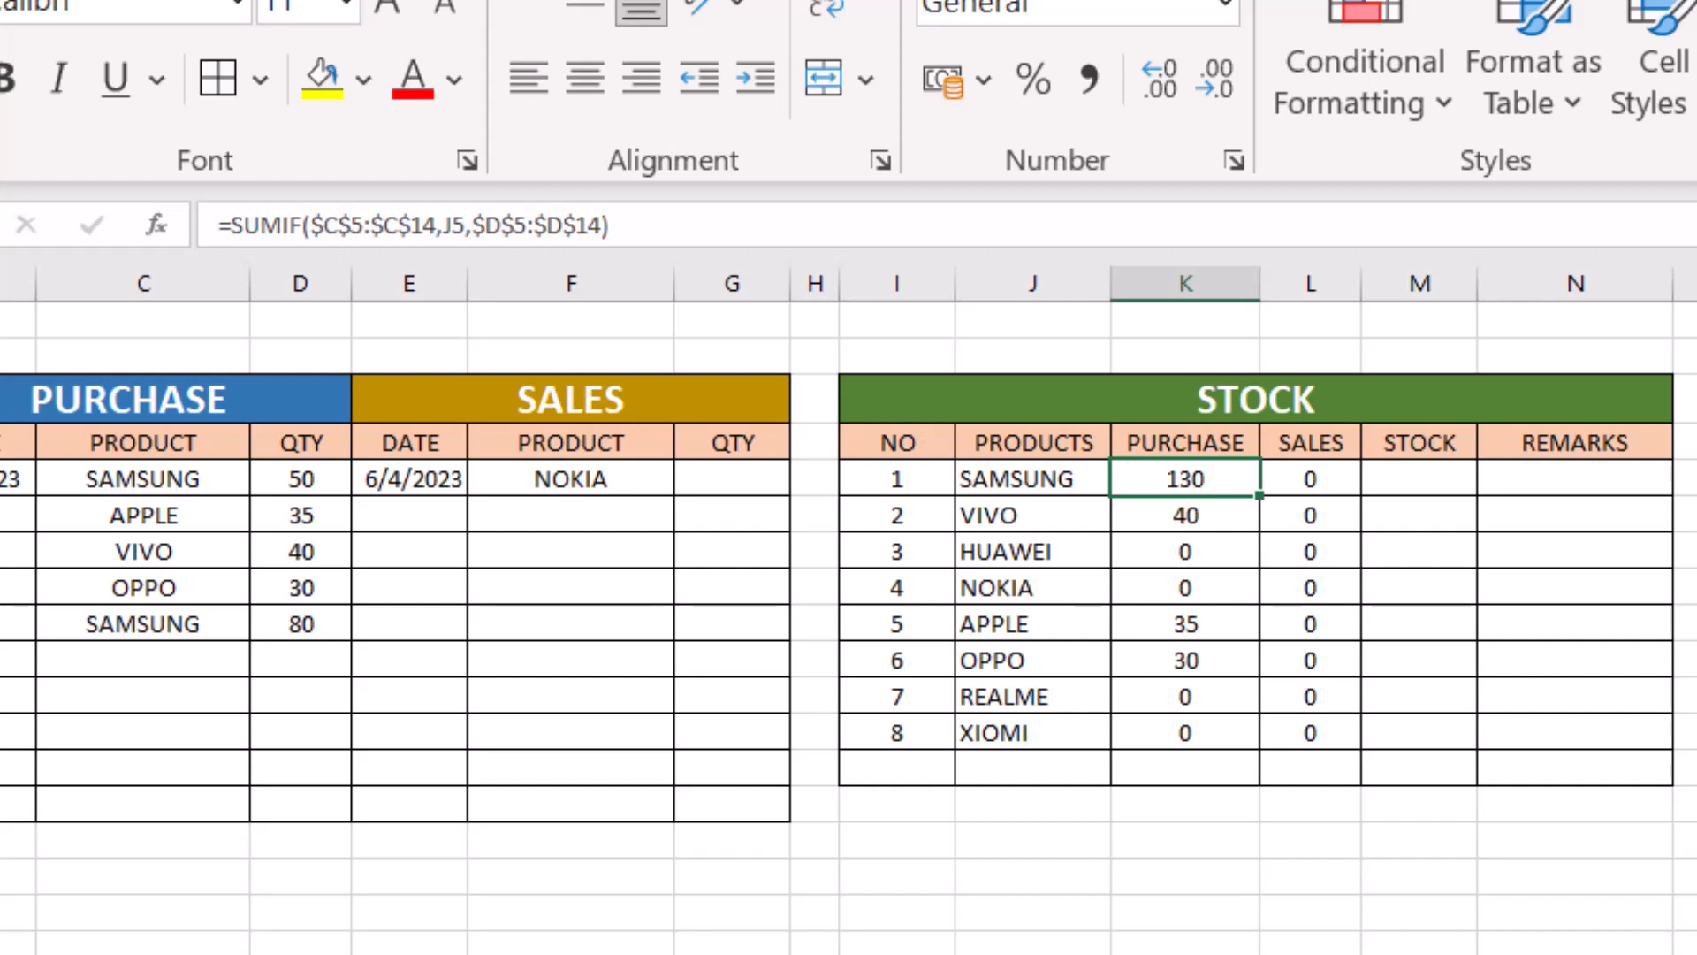
- Fill the =TODAY() purchase date from row 5 down to row 9
{"action": "left_click", "coordinate": [11, 485]}
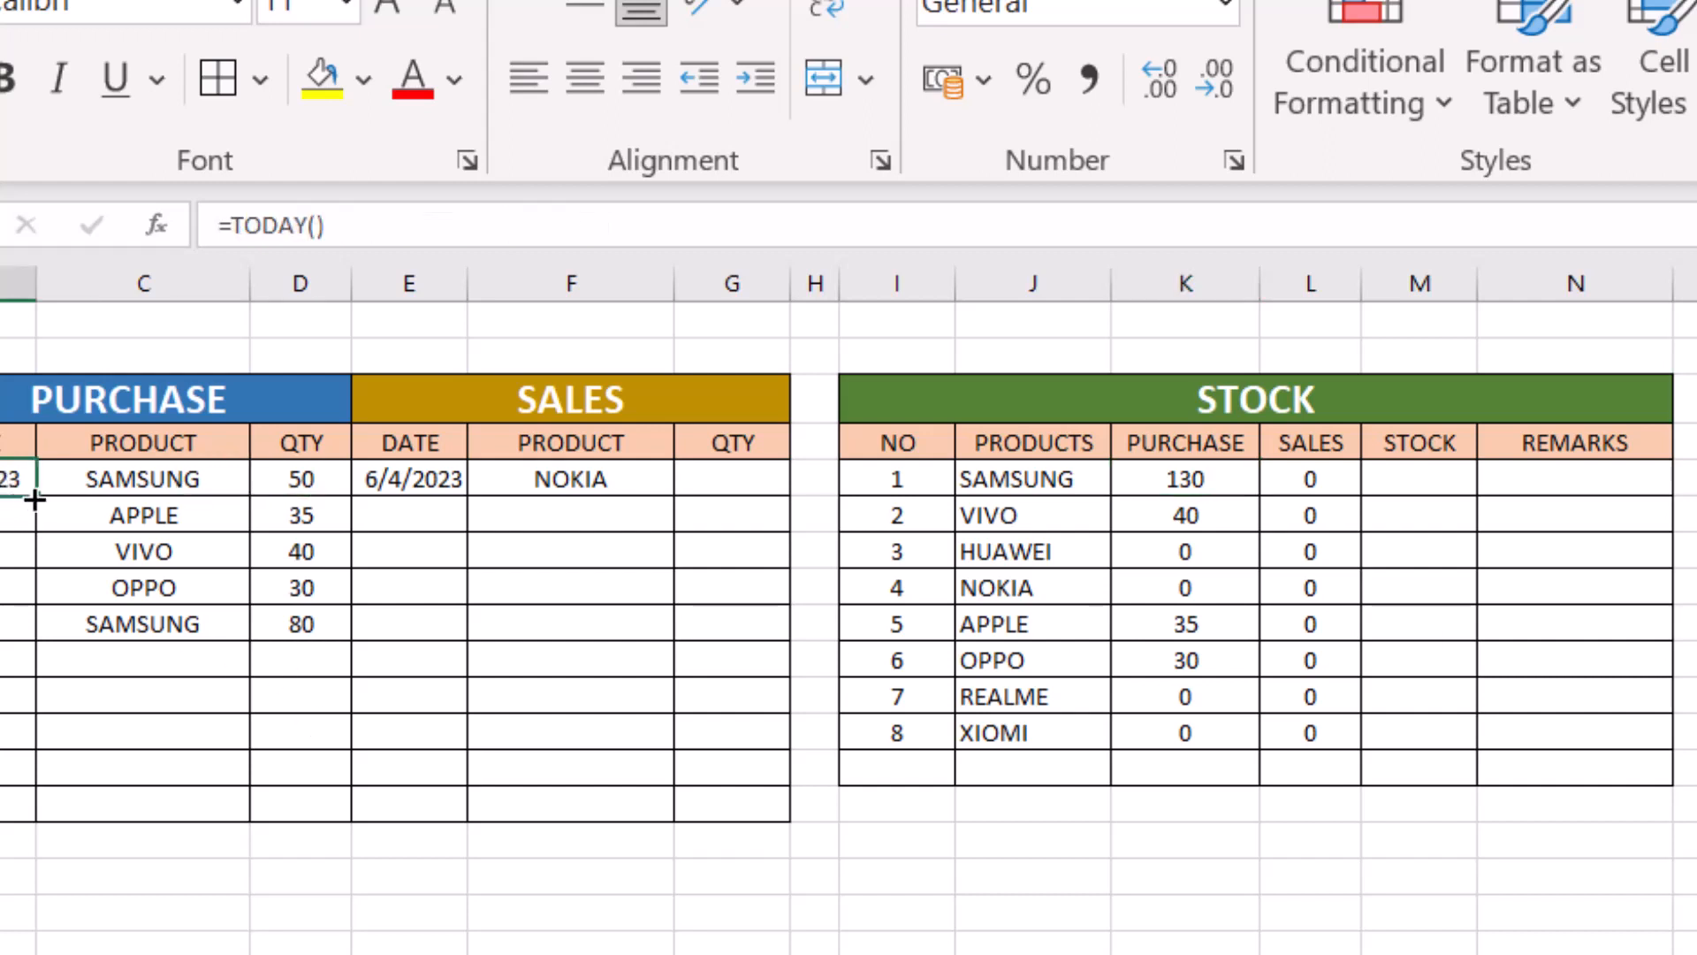
{"action": "left_click_drag", "start_coordinate": [35, 499], "coordinate": [43, 645]}
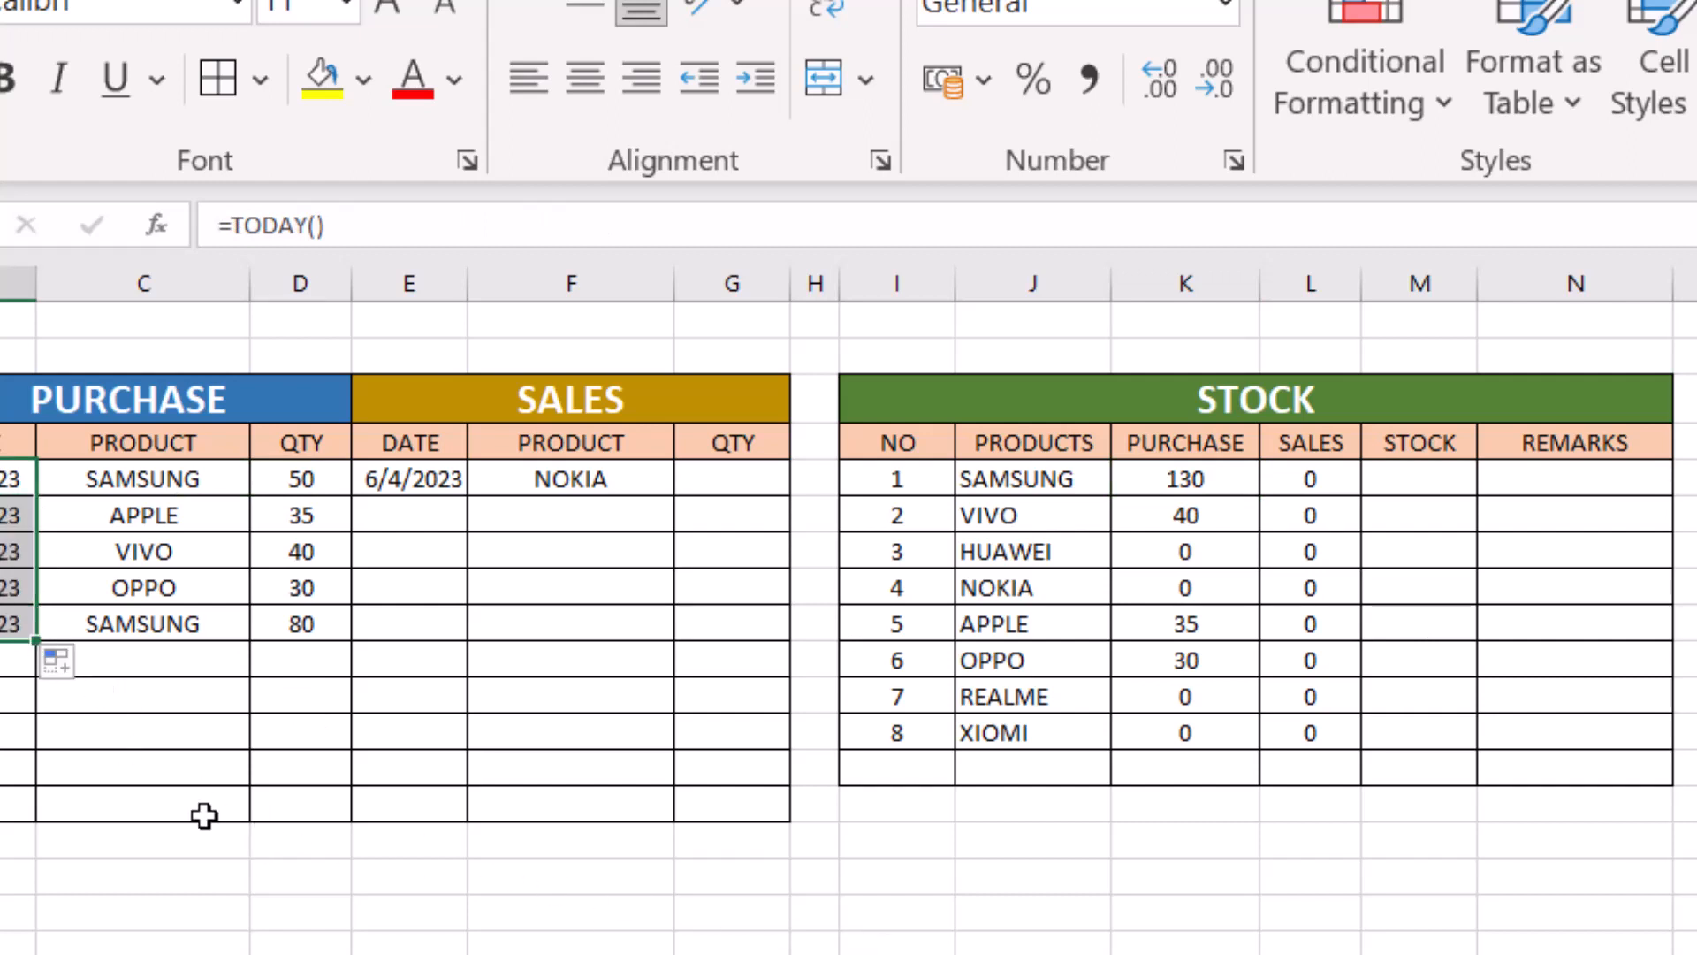
- Enter 5 as the sales quantity for NOKIA in G5 and center the sales quantity cells G5:G14
{"action": "left_click", "coordinate": [600, 479]}
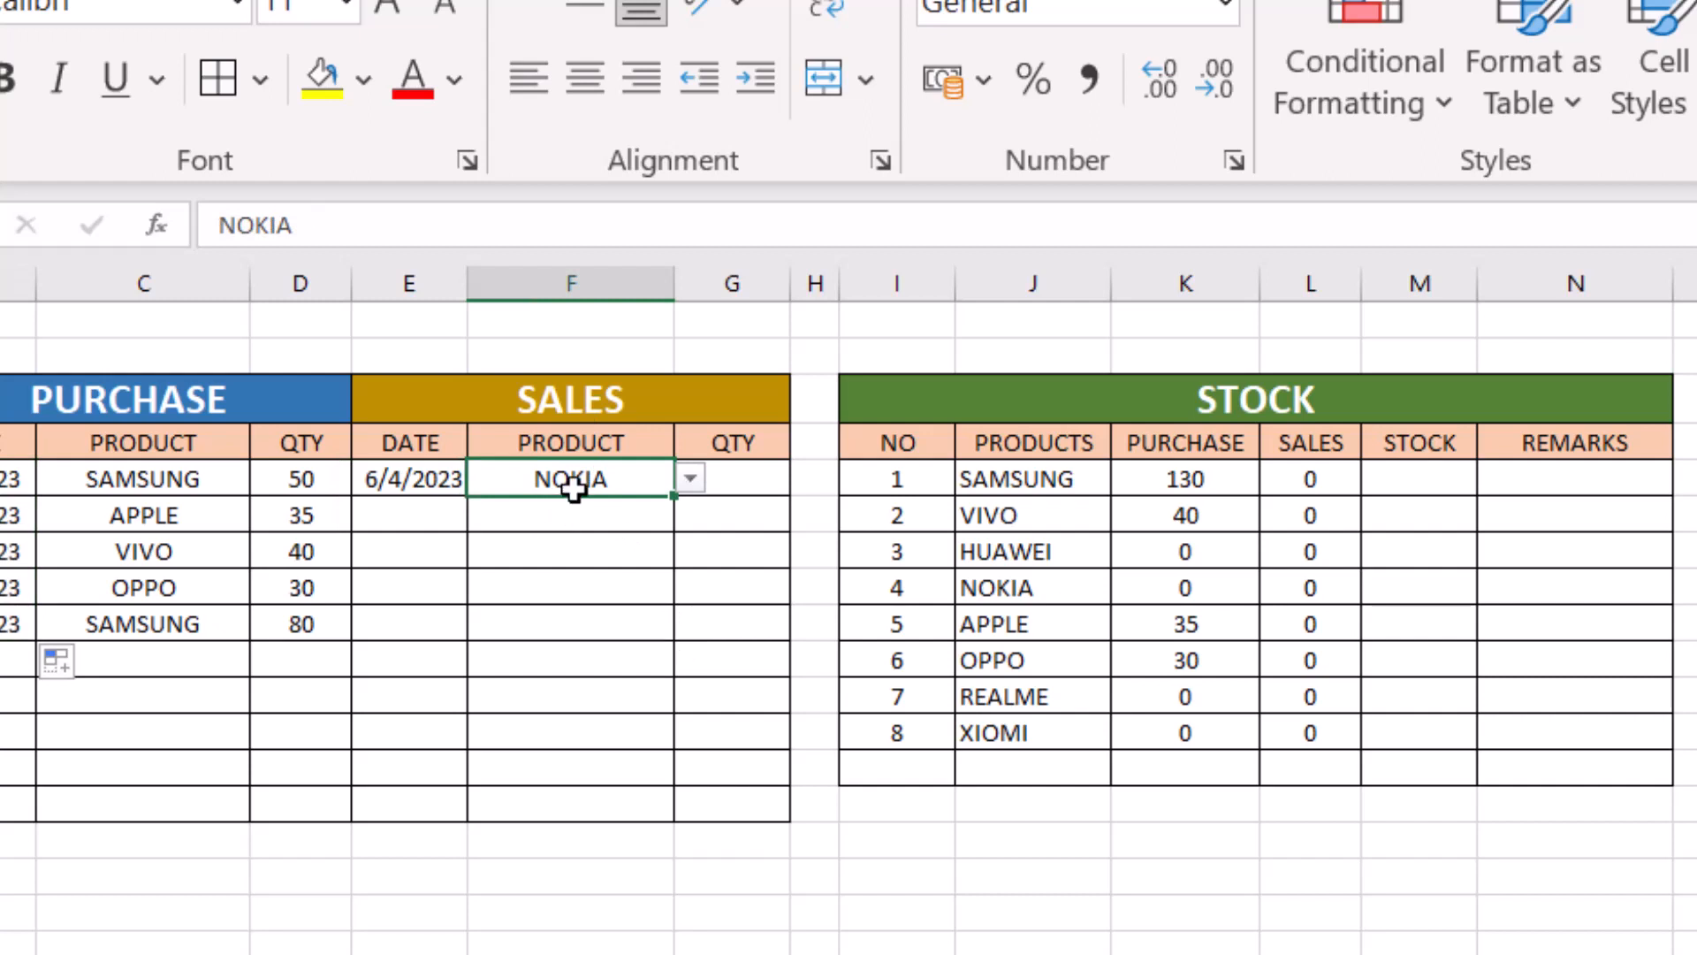
{"action": "left_click", "coordinate": [739, 477]}
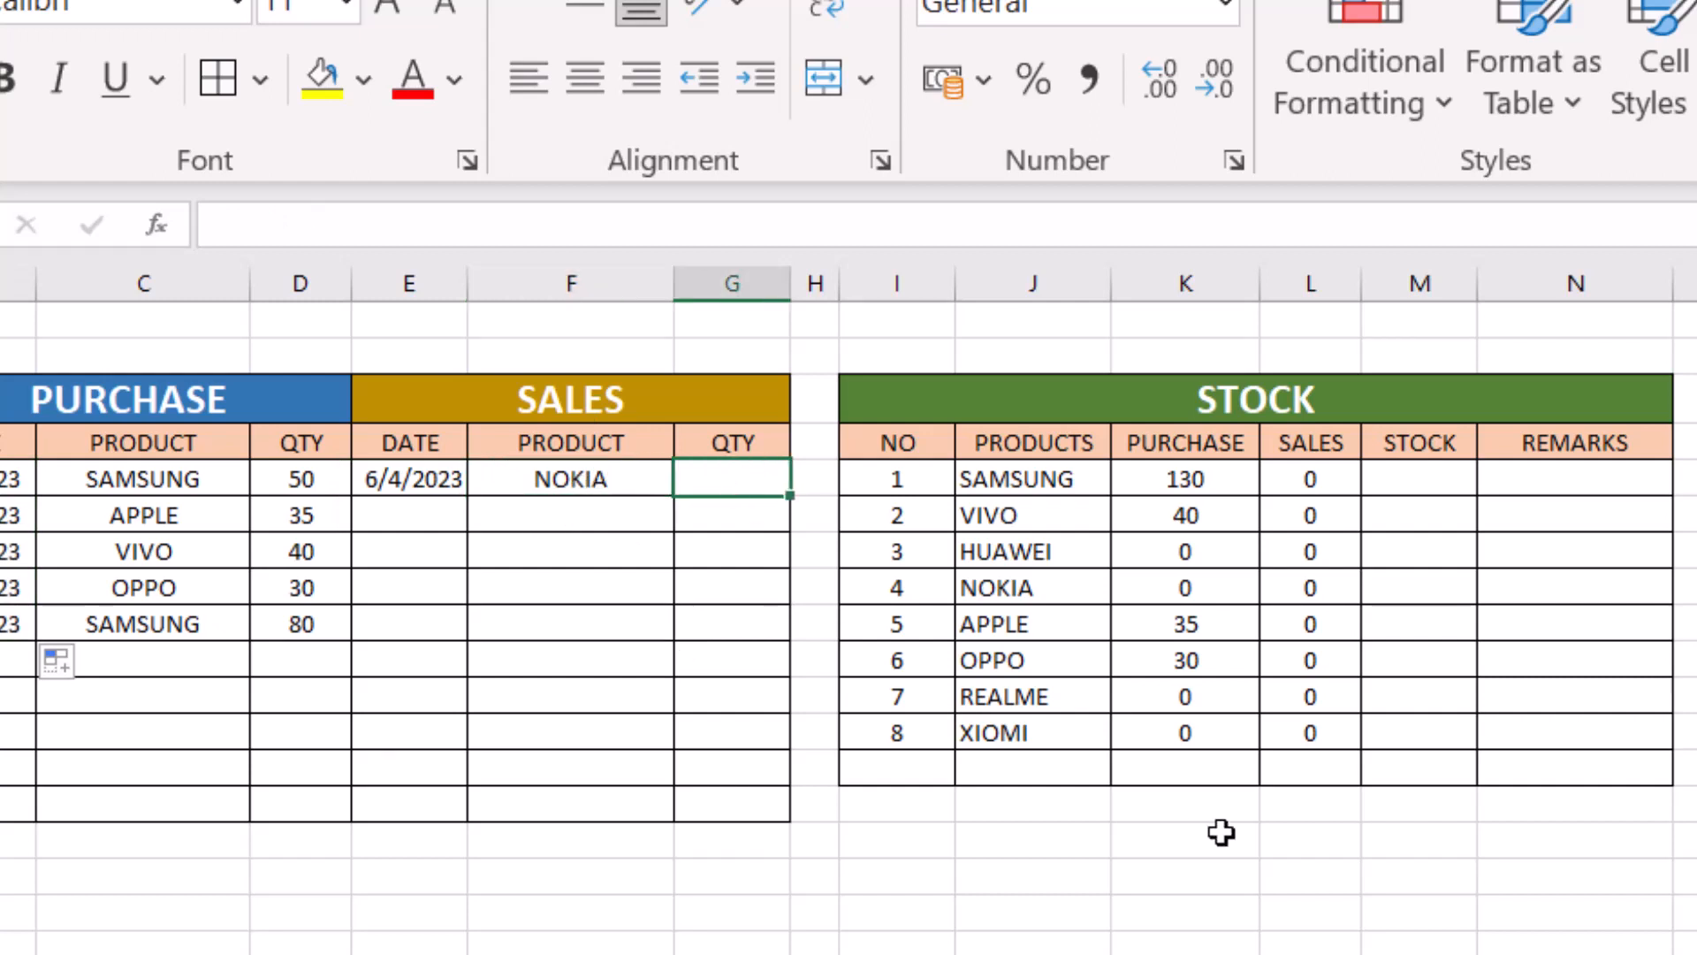
{"action": "key", "text": "F2"}
{"action": "key", "text": "Return"}
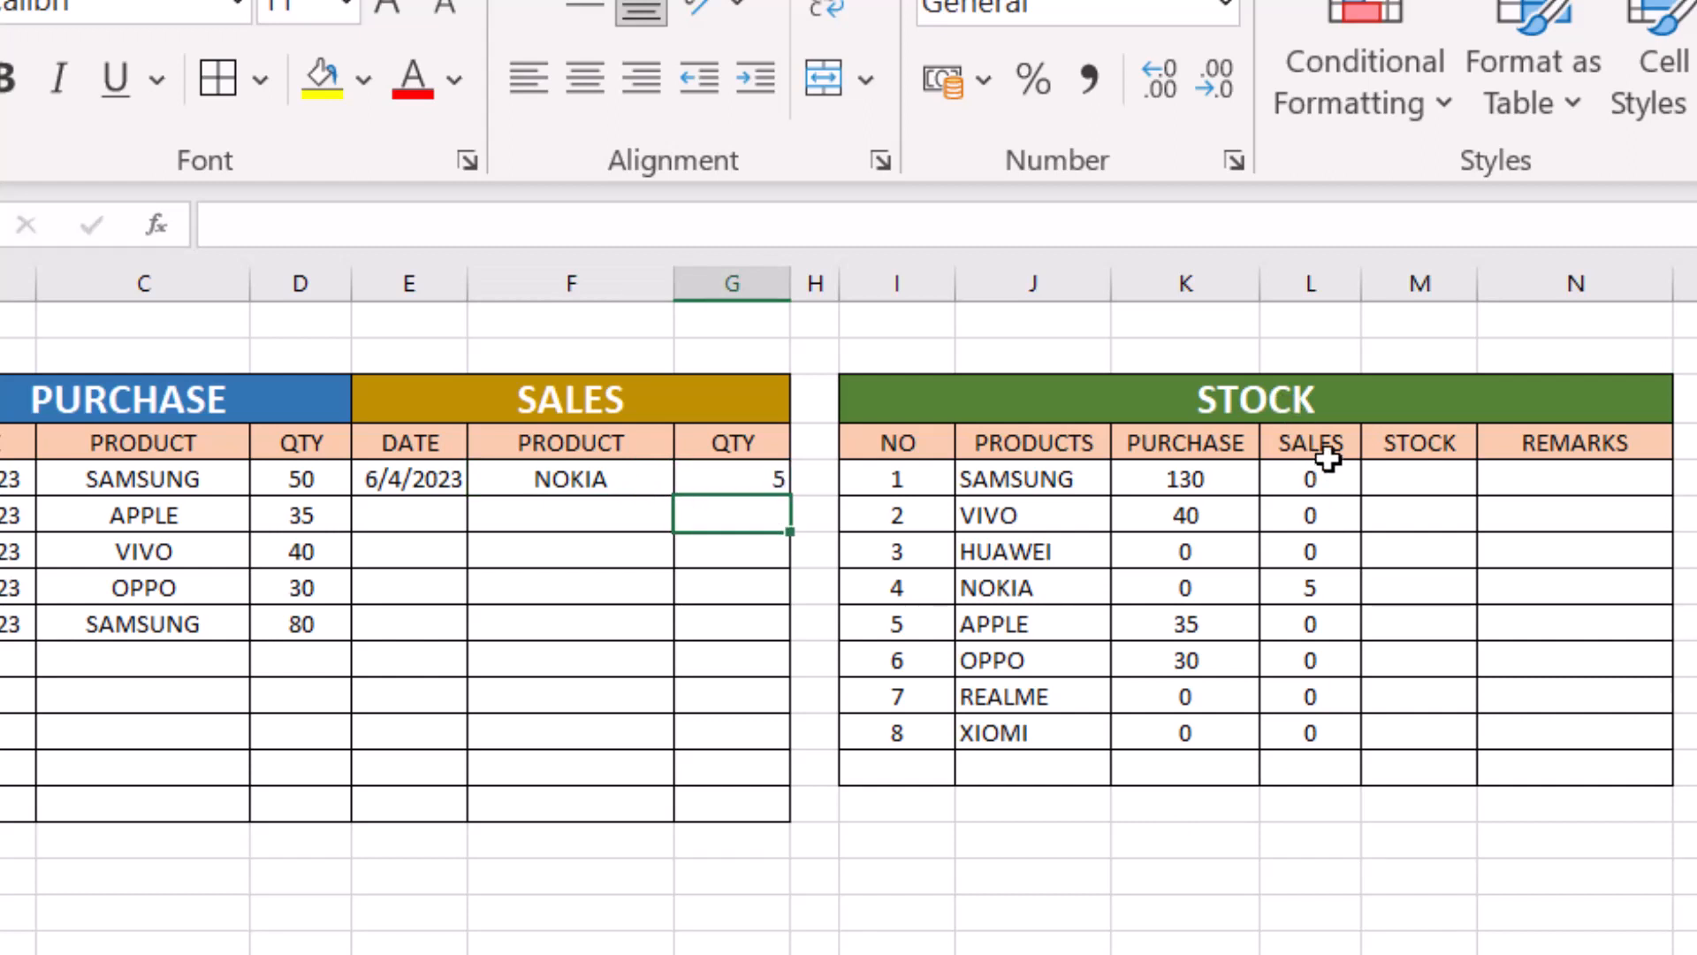
{"action": "left_click", "coordinate": [1311, 584]}
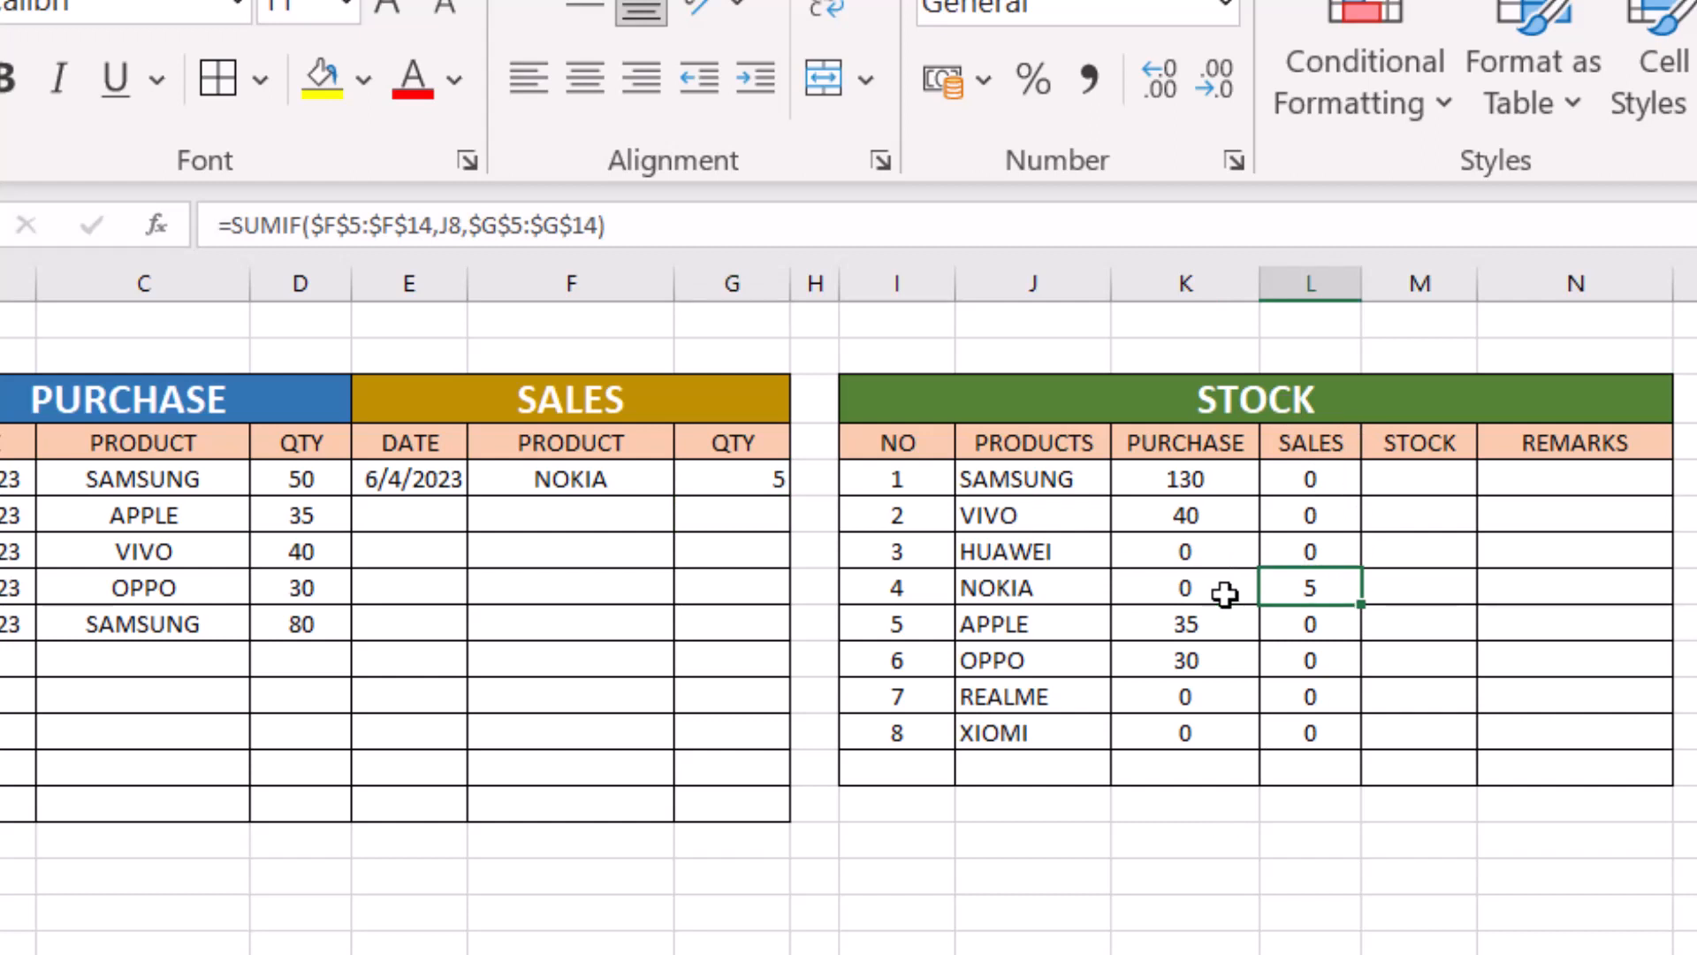
{"action": "left_click_drag", "start_coordinate": [746, 481], "coordinate": [758, 807]}
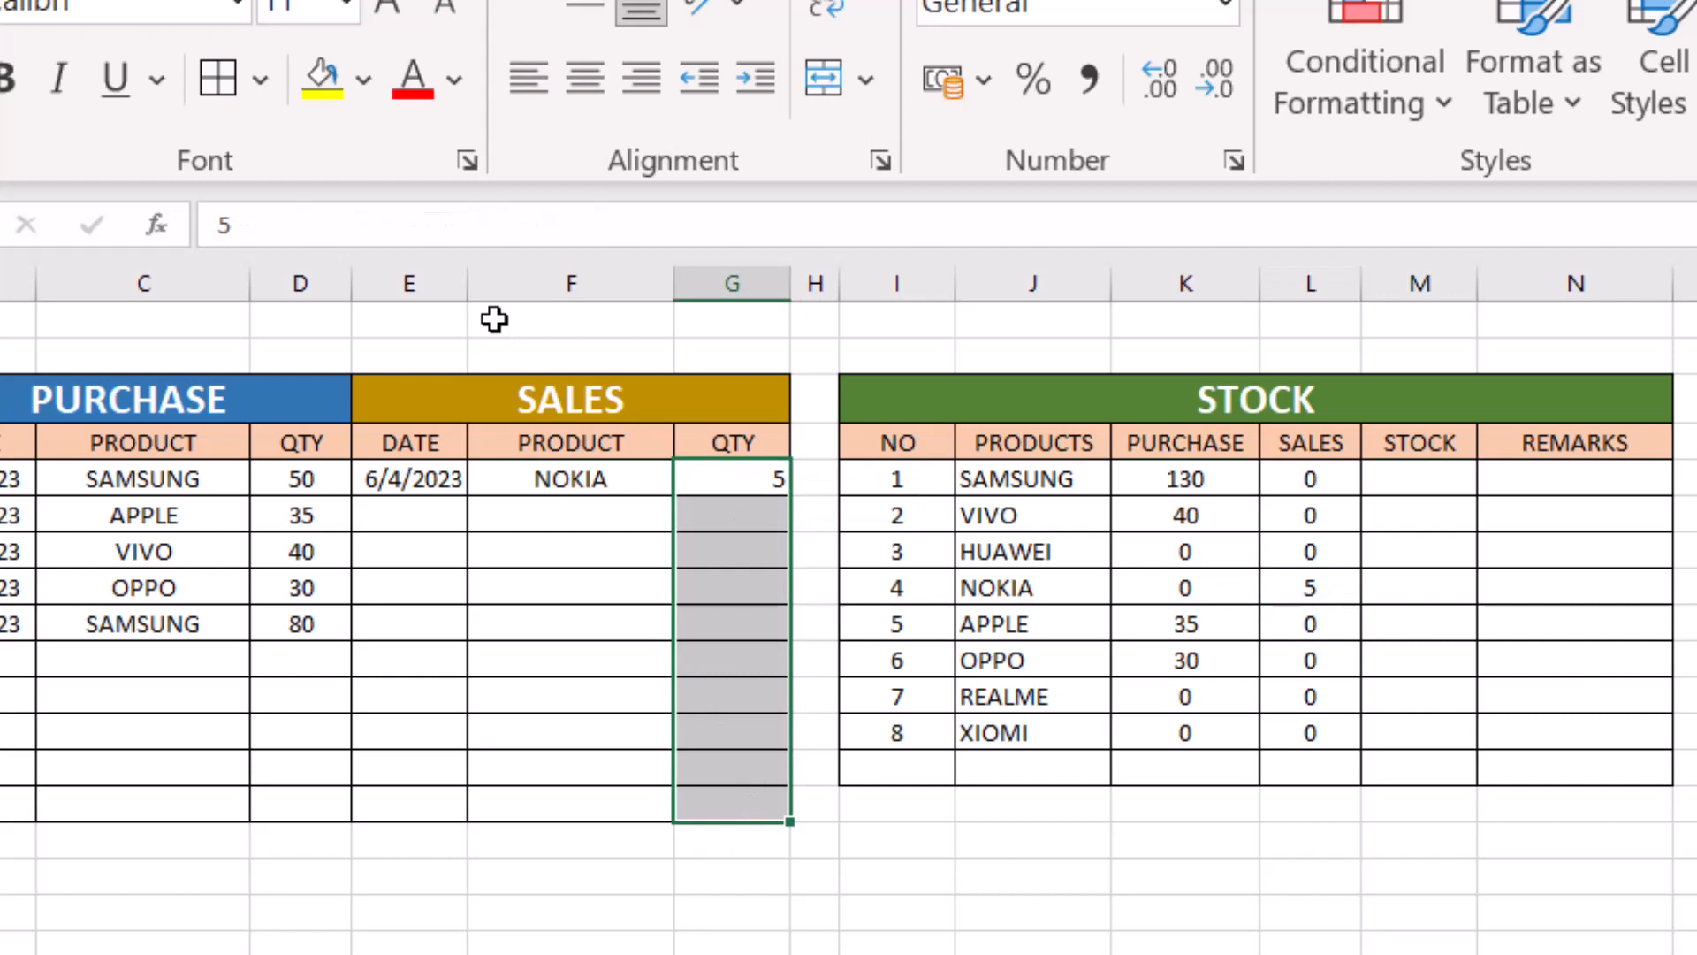
{"action": "left_click", "coordinate": [581, 84]}
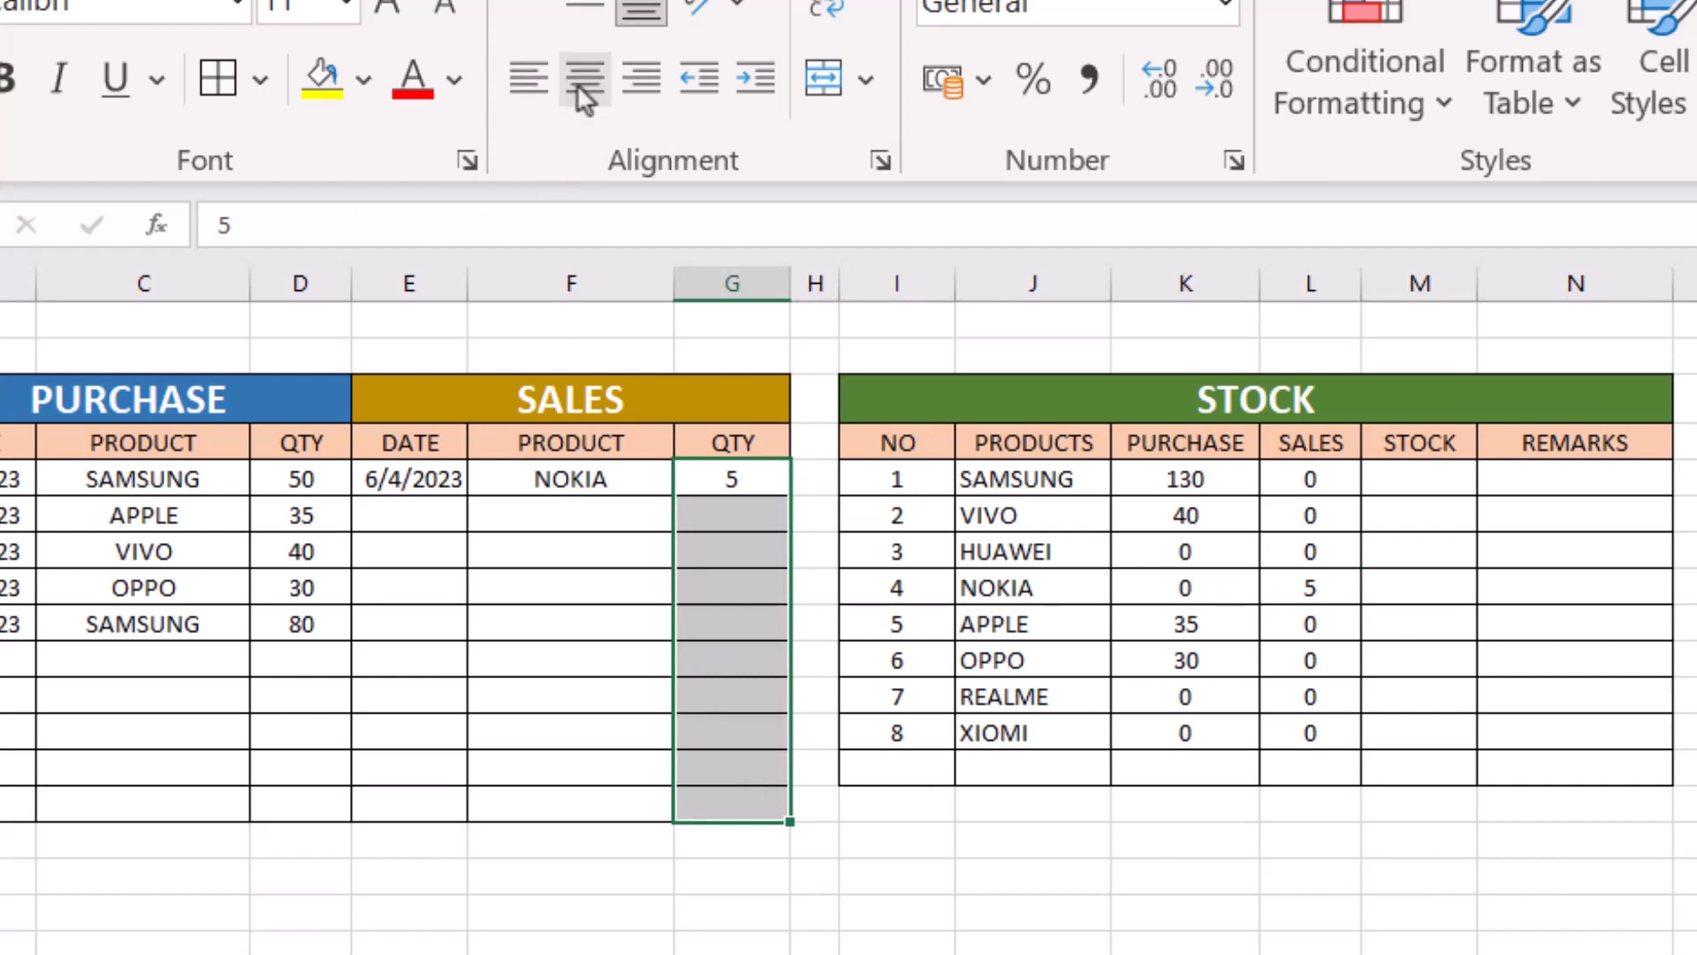
- Add a second sales entry in row 6 with the date filled down from E5, SAMSUNG as the product and a quantity of 110
{"action": "left_click", "coordinate": [588, 511]}
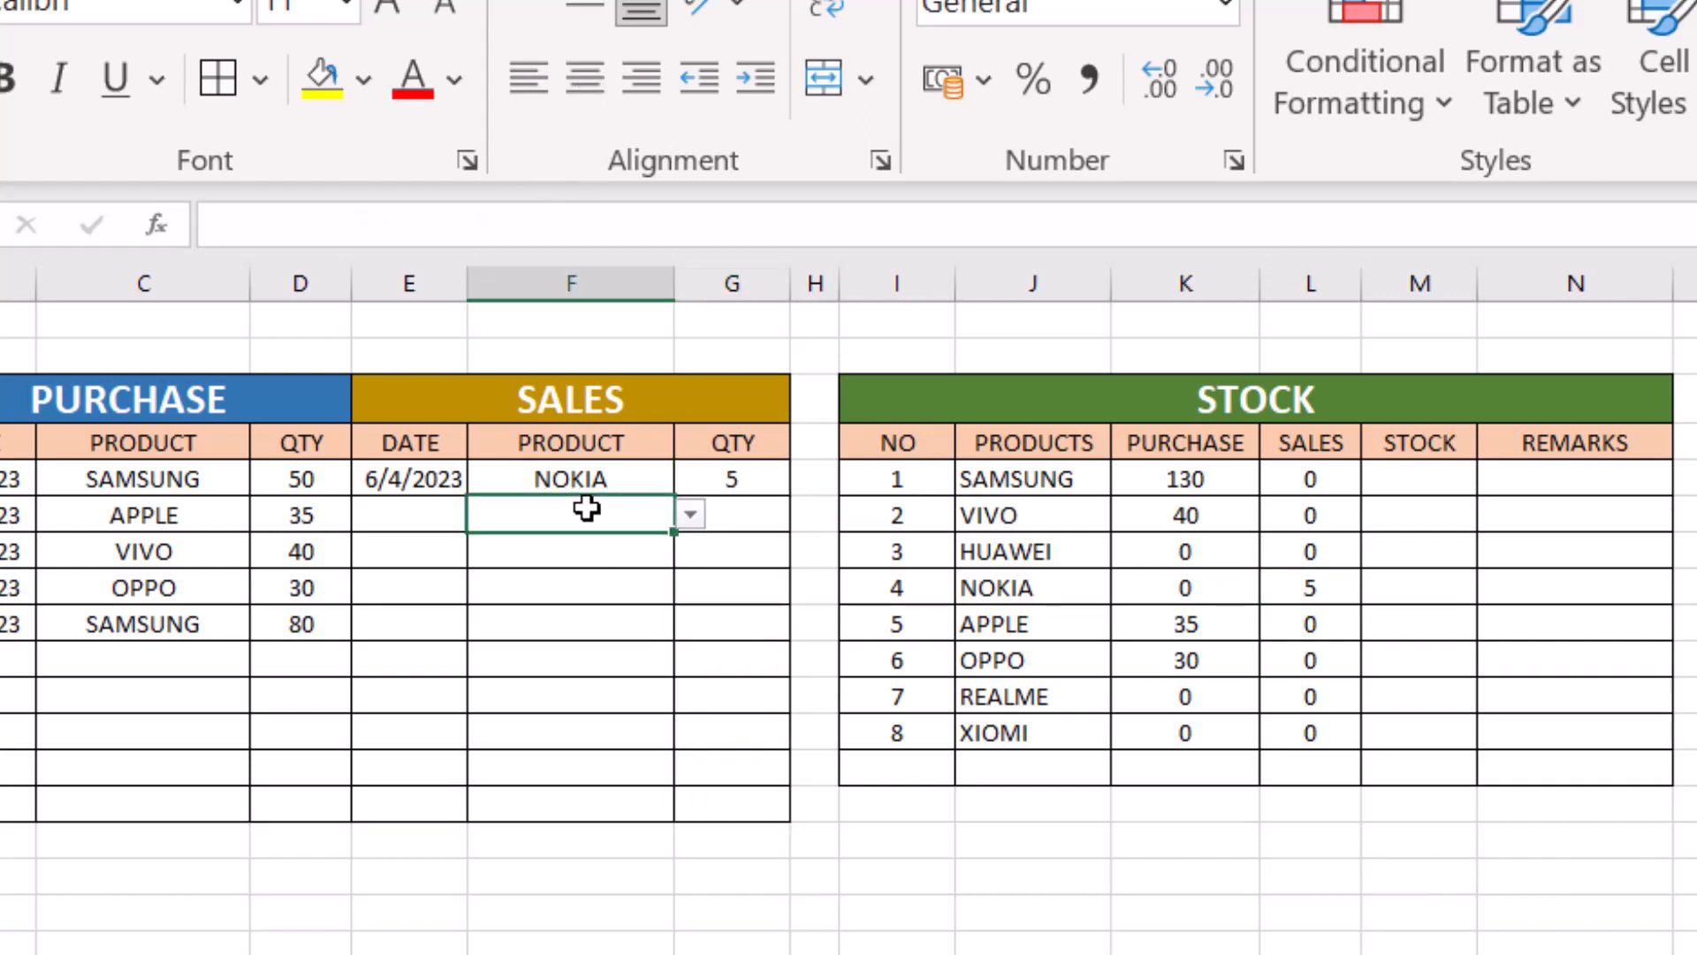
{"action": "left_click", "coordinate": [433, 486]}
{"action": "left_click_drag", "start_coordinate": [468, 496], "coordinate": [471, 522]}
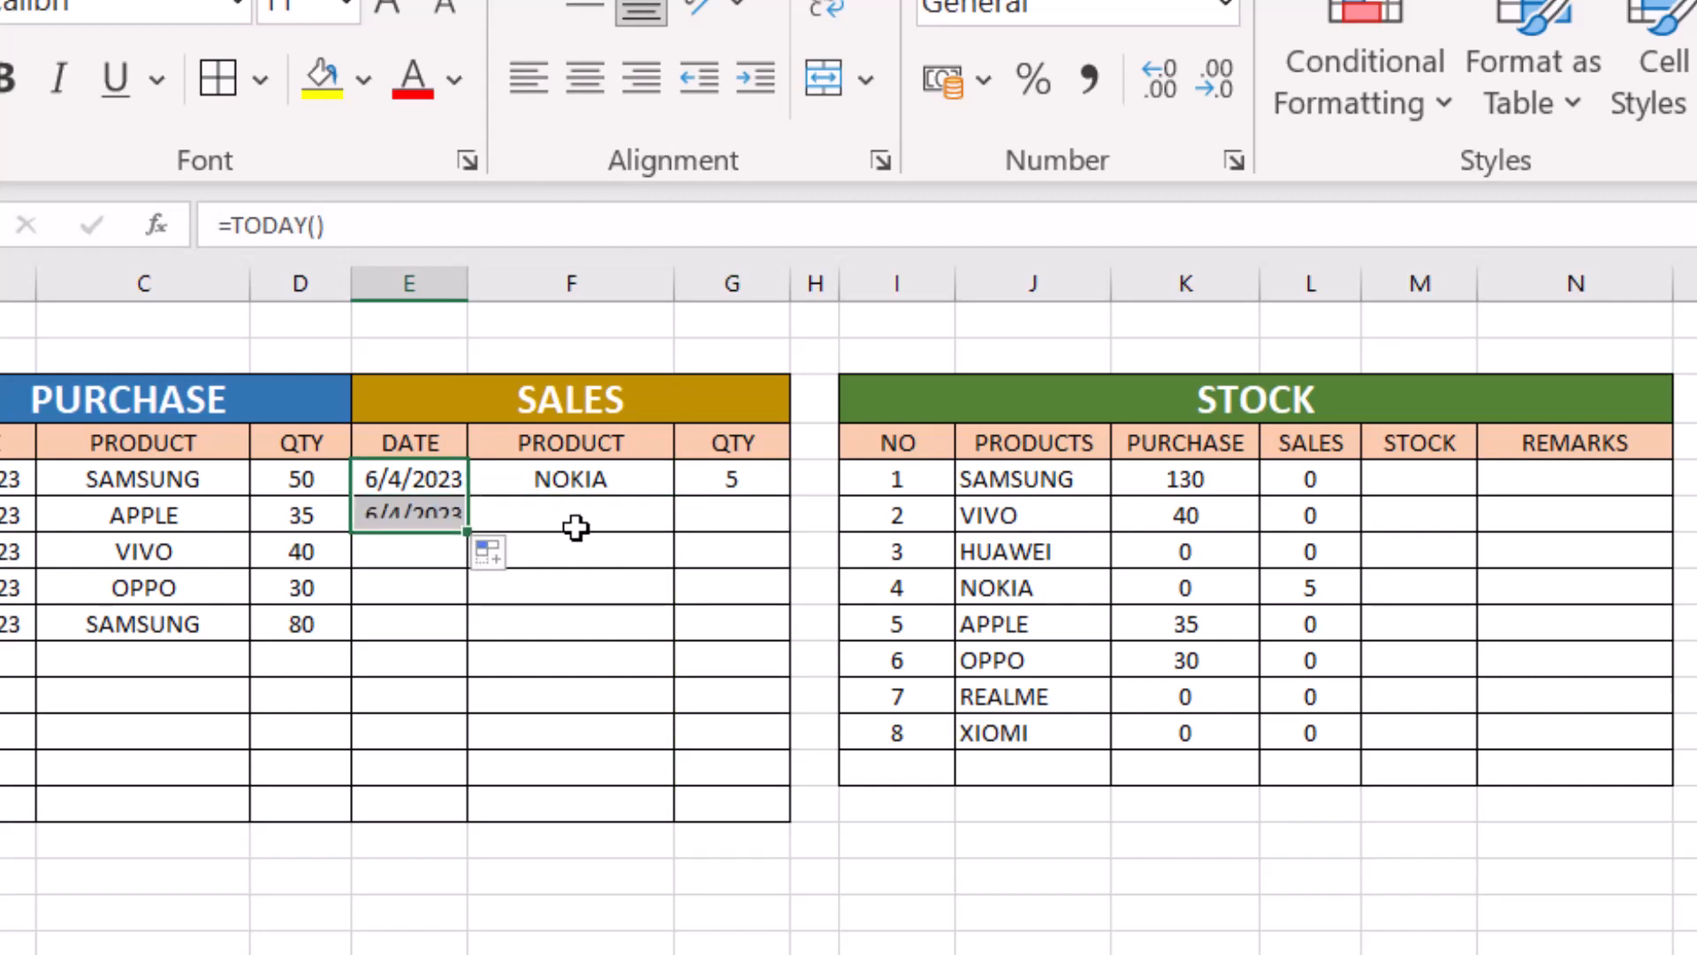
{"action": "left_click", "coordinate": [578, 522]}
{"action": "left_click", "coordinate": [696, 522]}
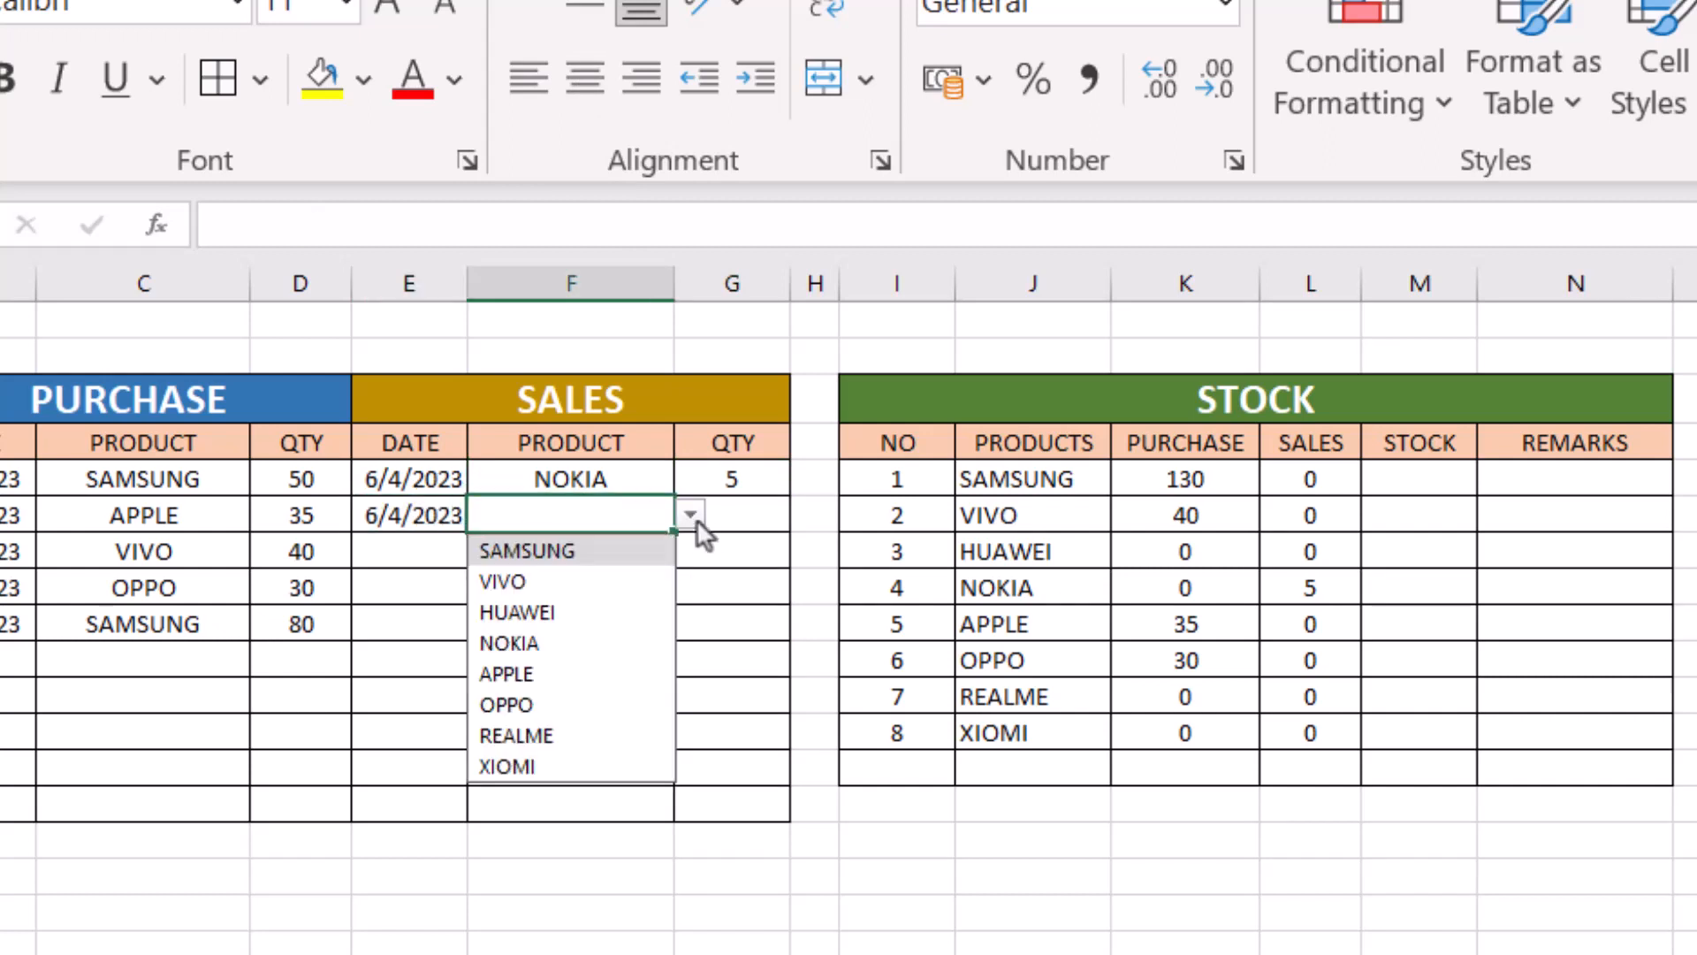
{"action": "left_click", "coordinate": [584, 548]}
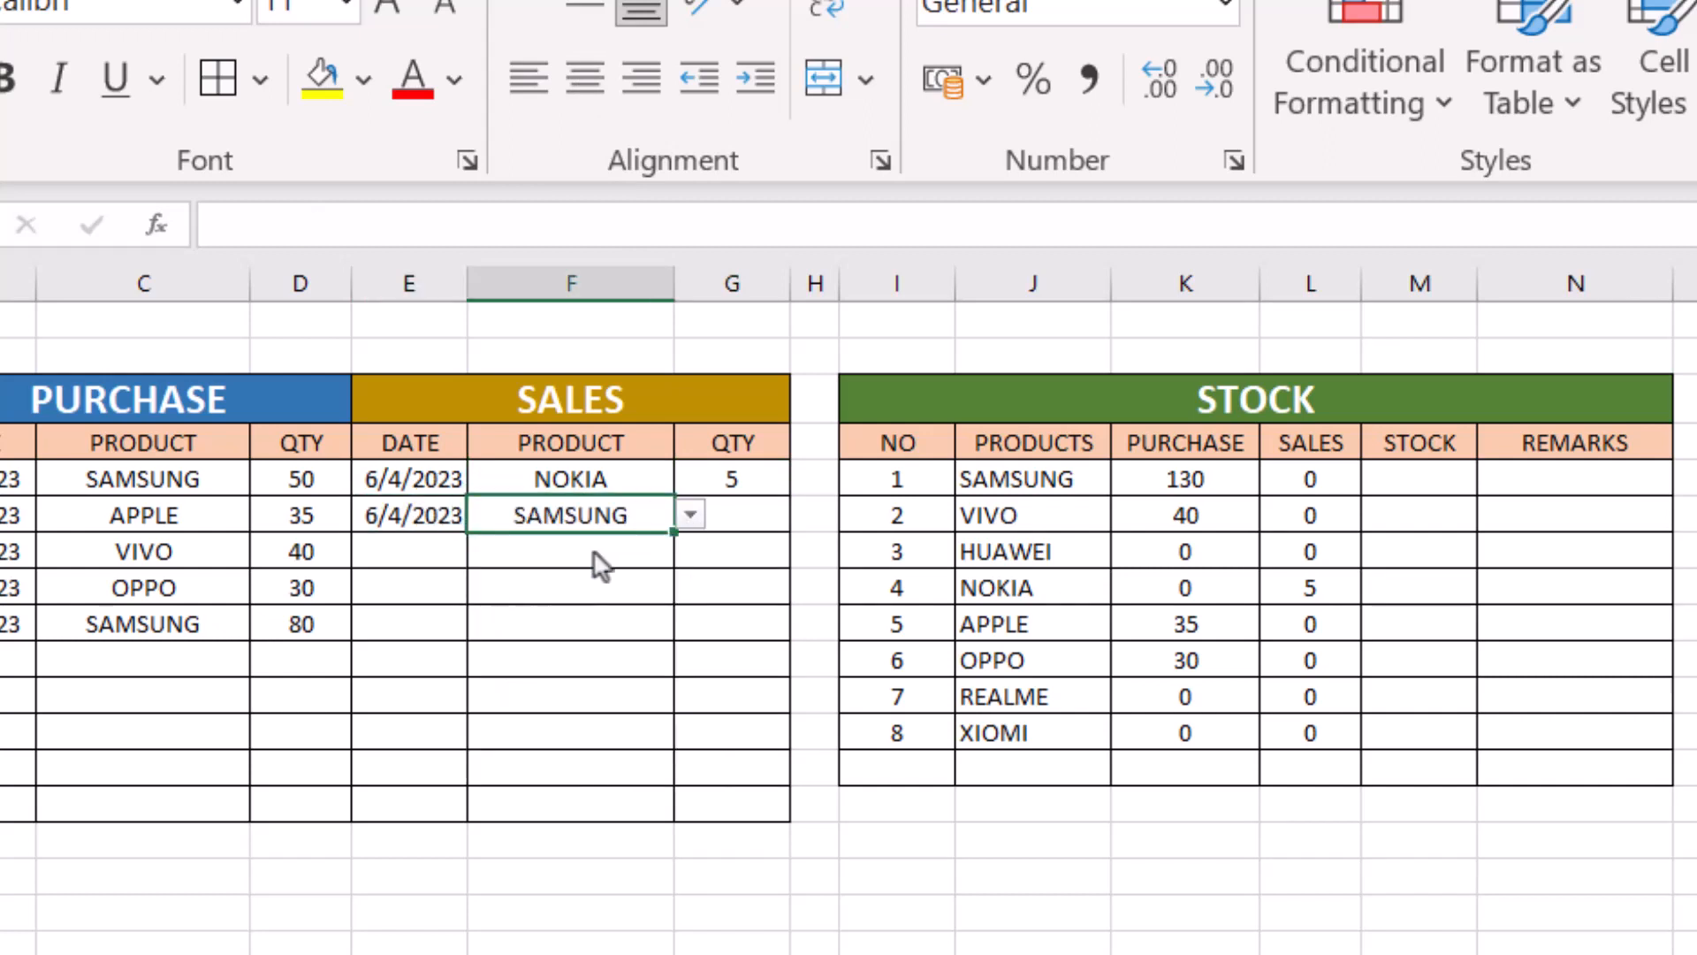
{"action": "left_click", "coordinate": [748, 517]}
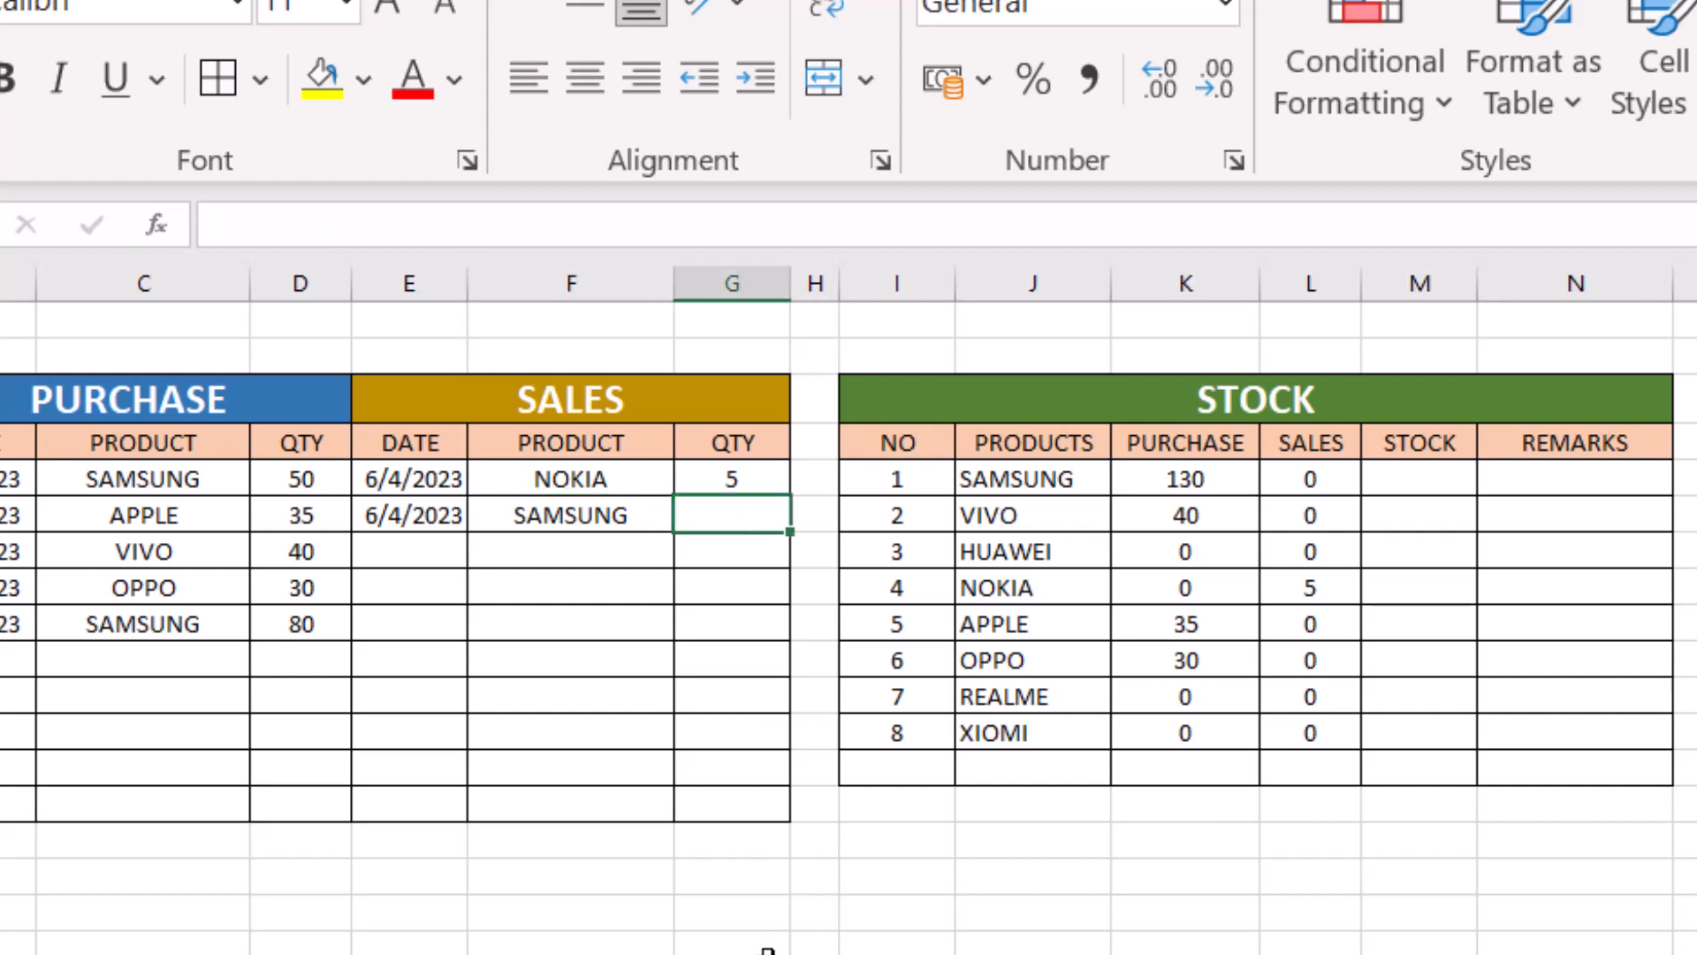
{"action": "type", "text": "110"}
{"action": "key", "text": "Return"}
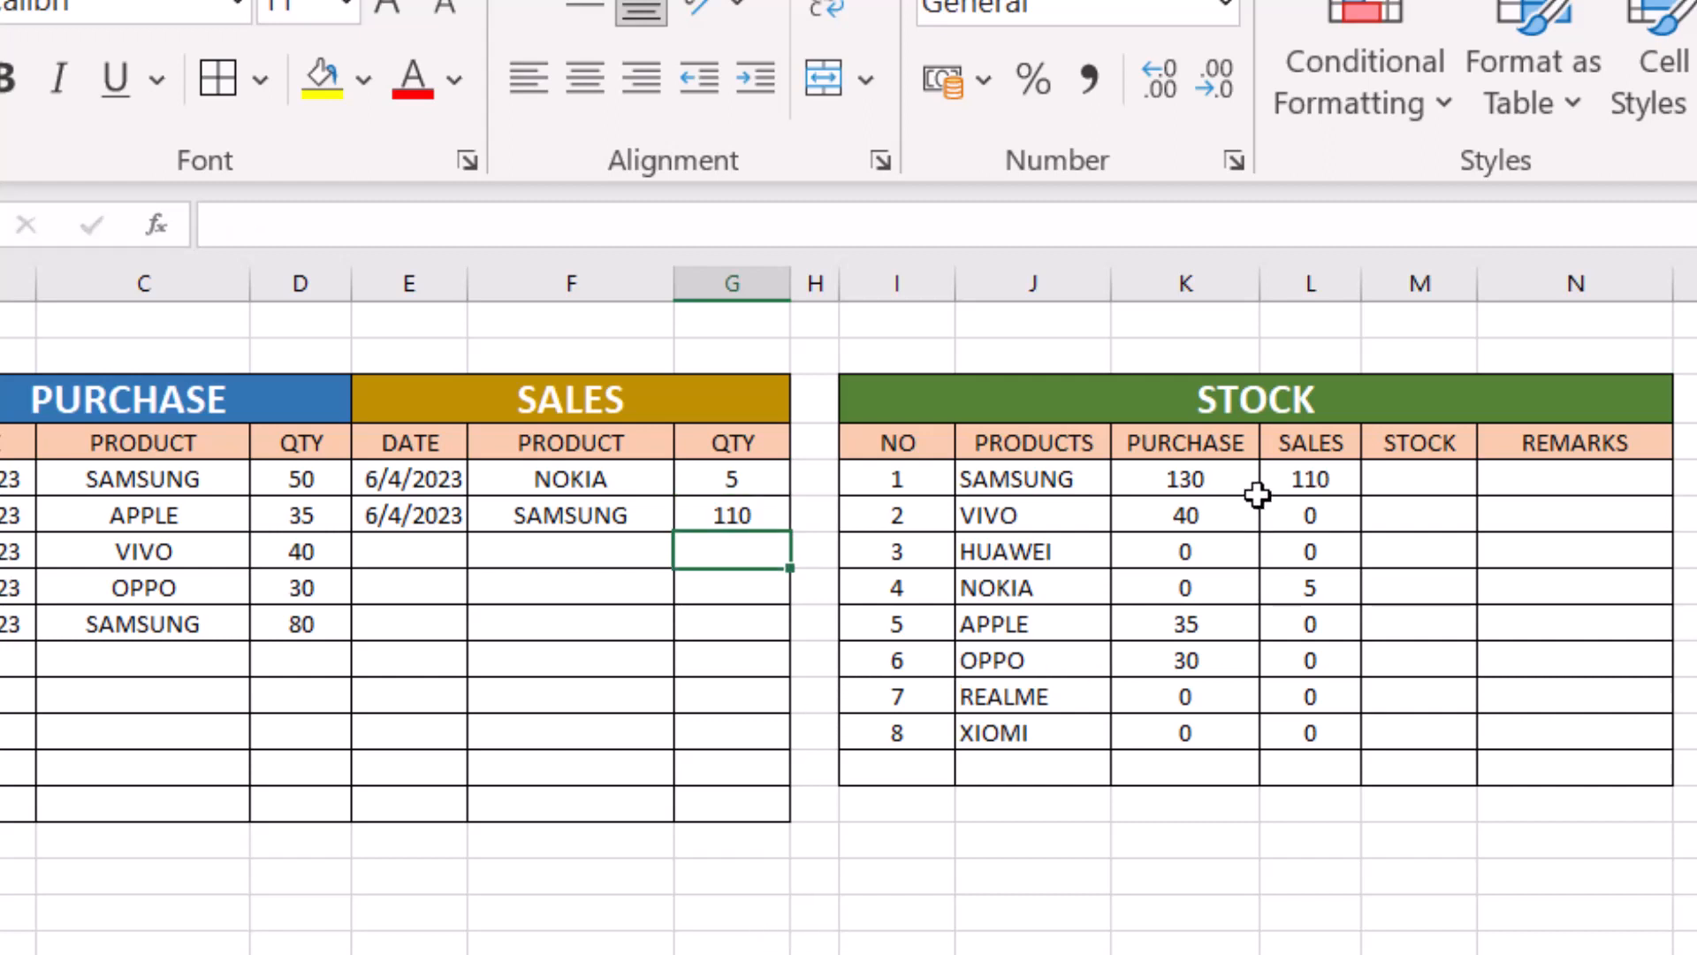
{"action": "left_click", "coordinate": [1305, 481]}
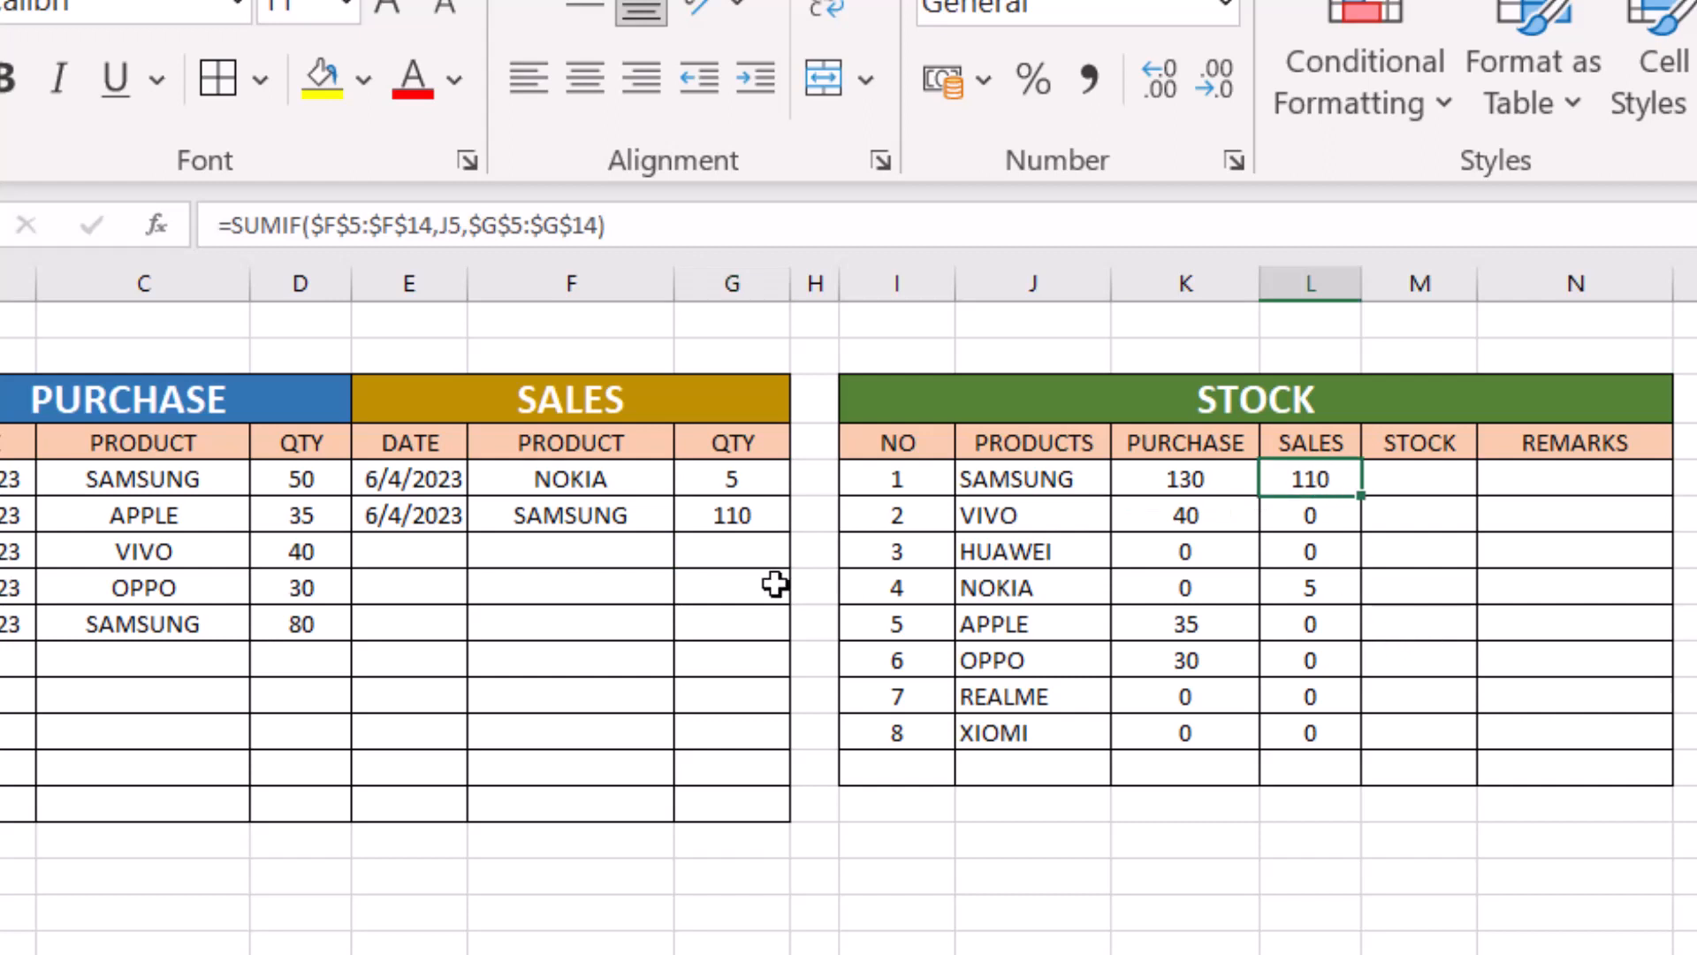
- Add a sales entry in row 7 with VIVO chosen as the product and a quantity of 35
{"action": "left_click", "coordinate": [559, 552]}
{"action": "left_click", "coordinate": [690, 552]}
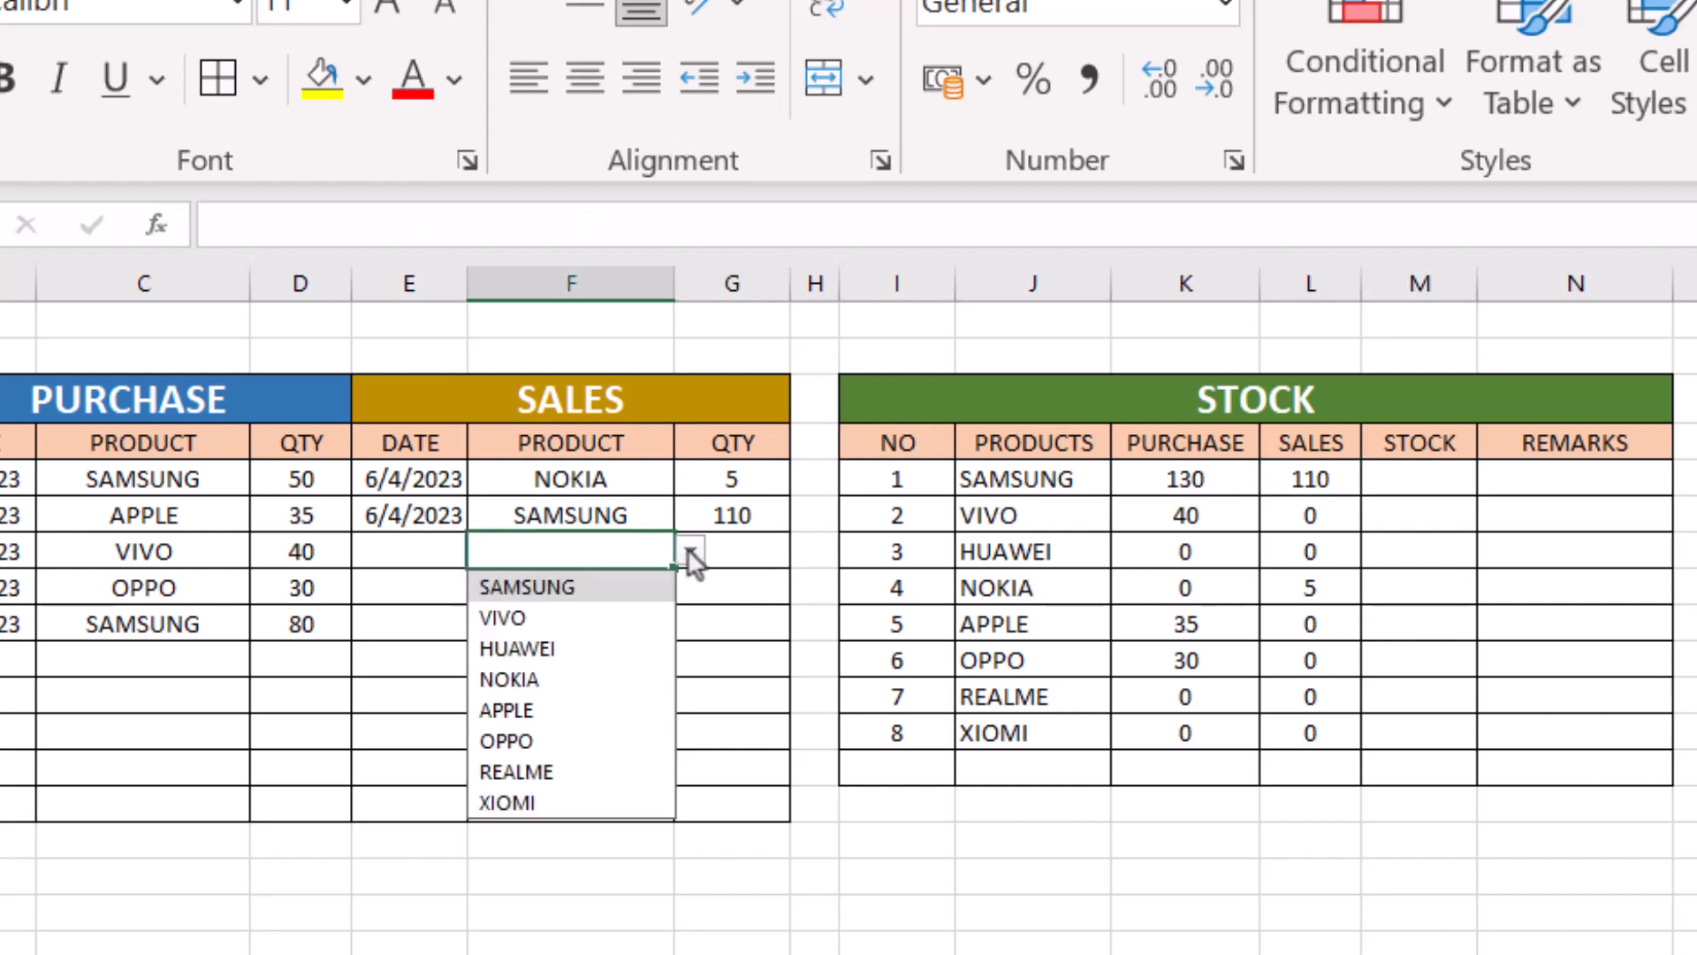
{"action": "left_click", "coordinate": [523, 617]}
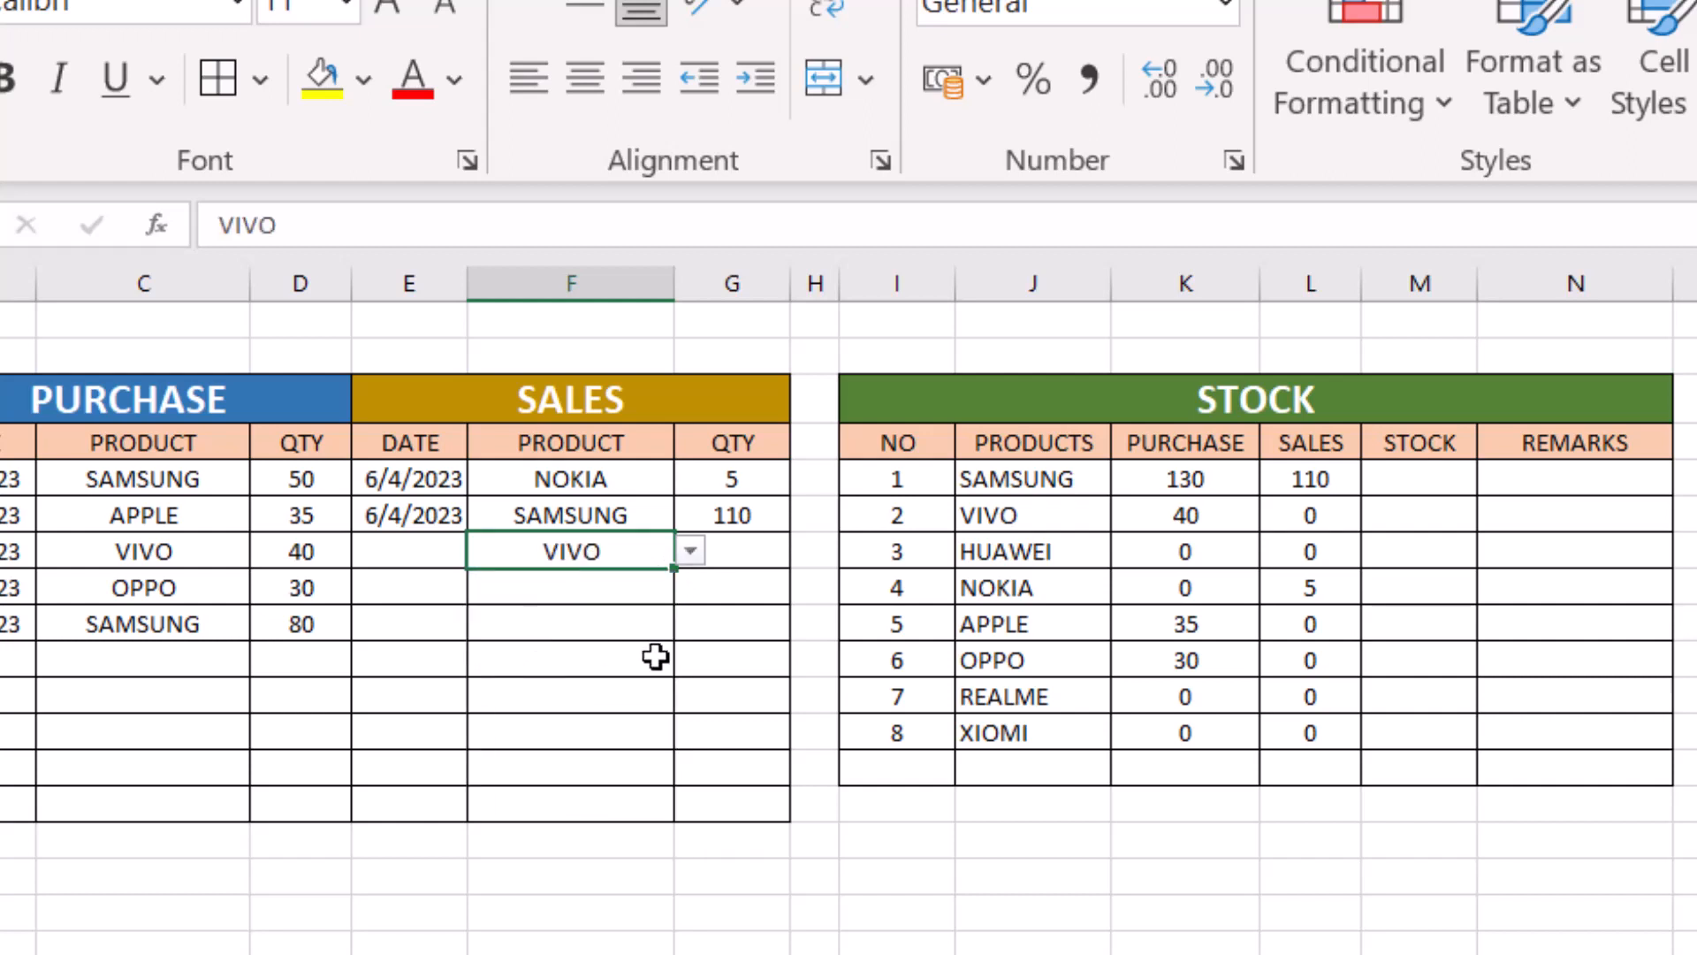
{"action": "left_click", "coordinate": [736, 553]}
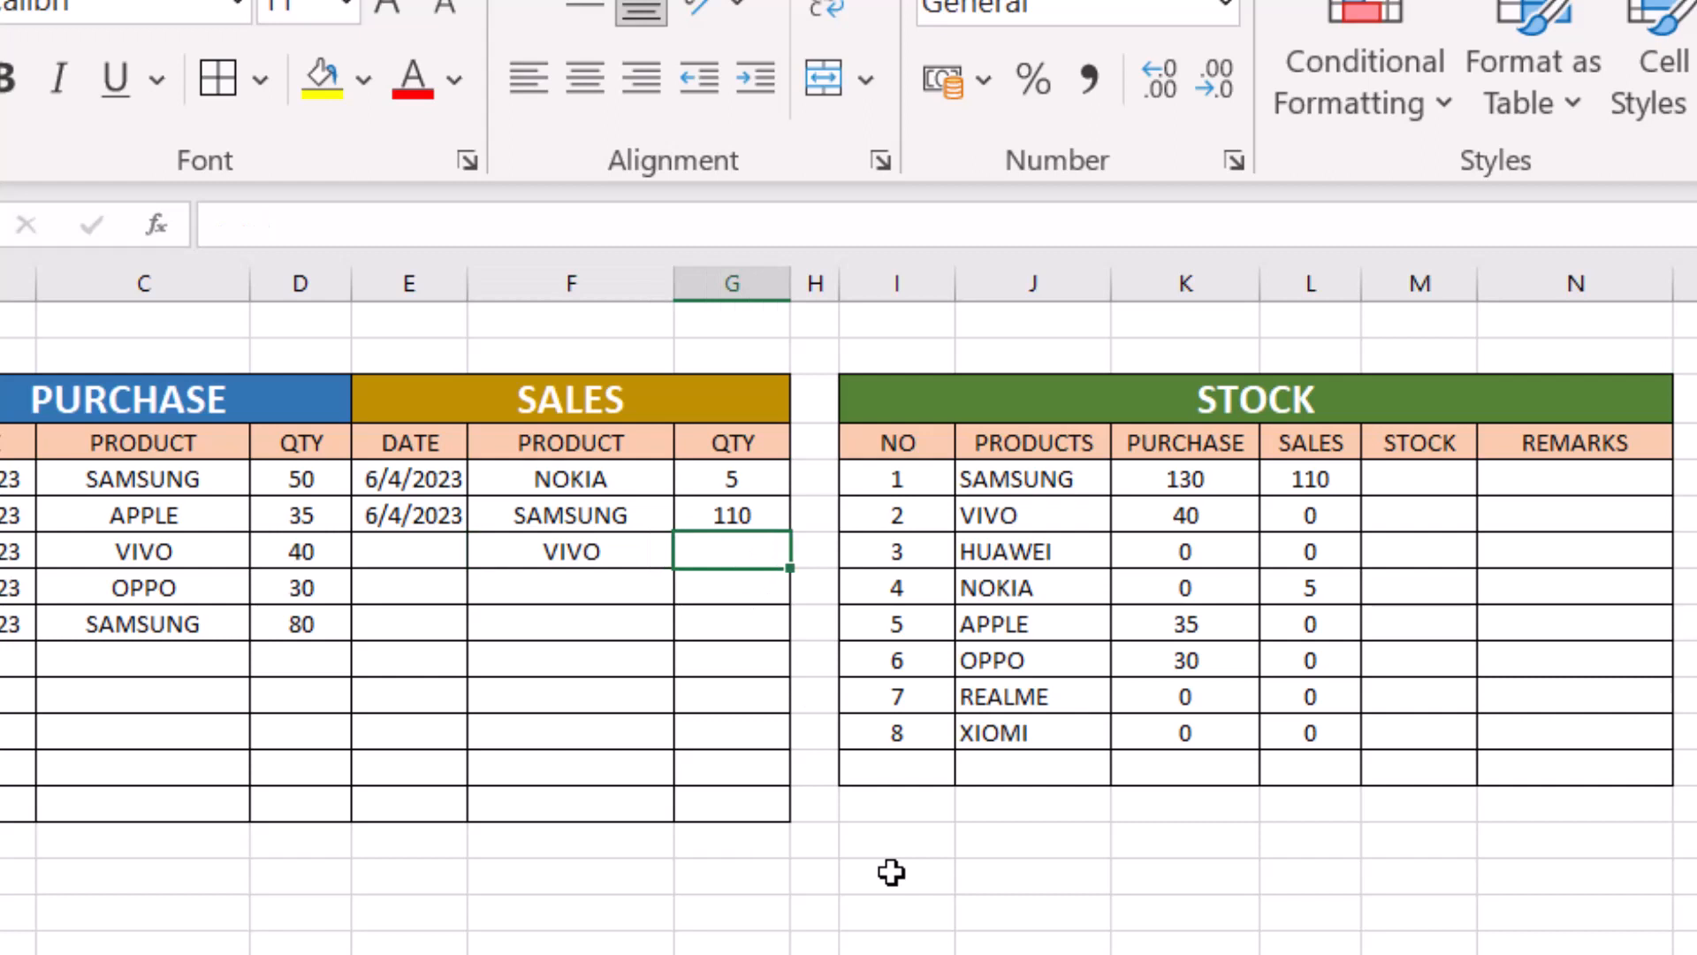
{"action": "type", "text": "35"}
{"action": "key", "text": "Return"}
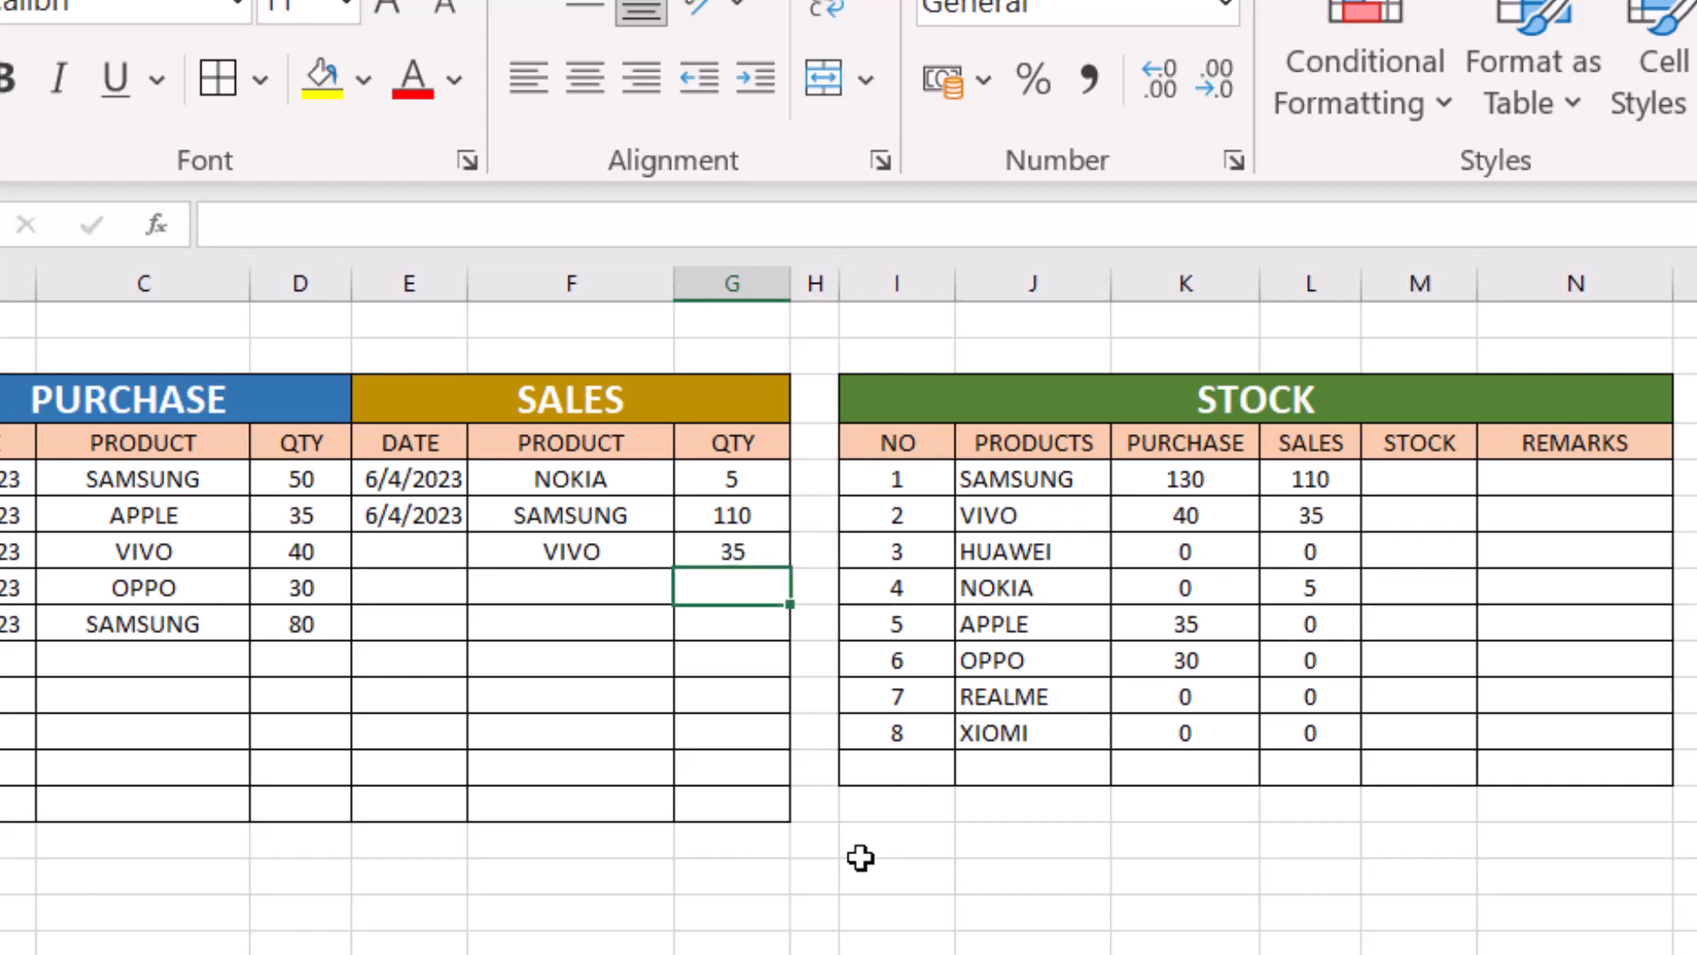
- Add a sales entry in row 8 with APPLE chosen as the product and a quantity of 25
{"action": "left_click", "coordinate": [652, 580]}
{"action": "left_click", "coordinate": [689, 586]}
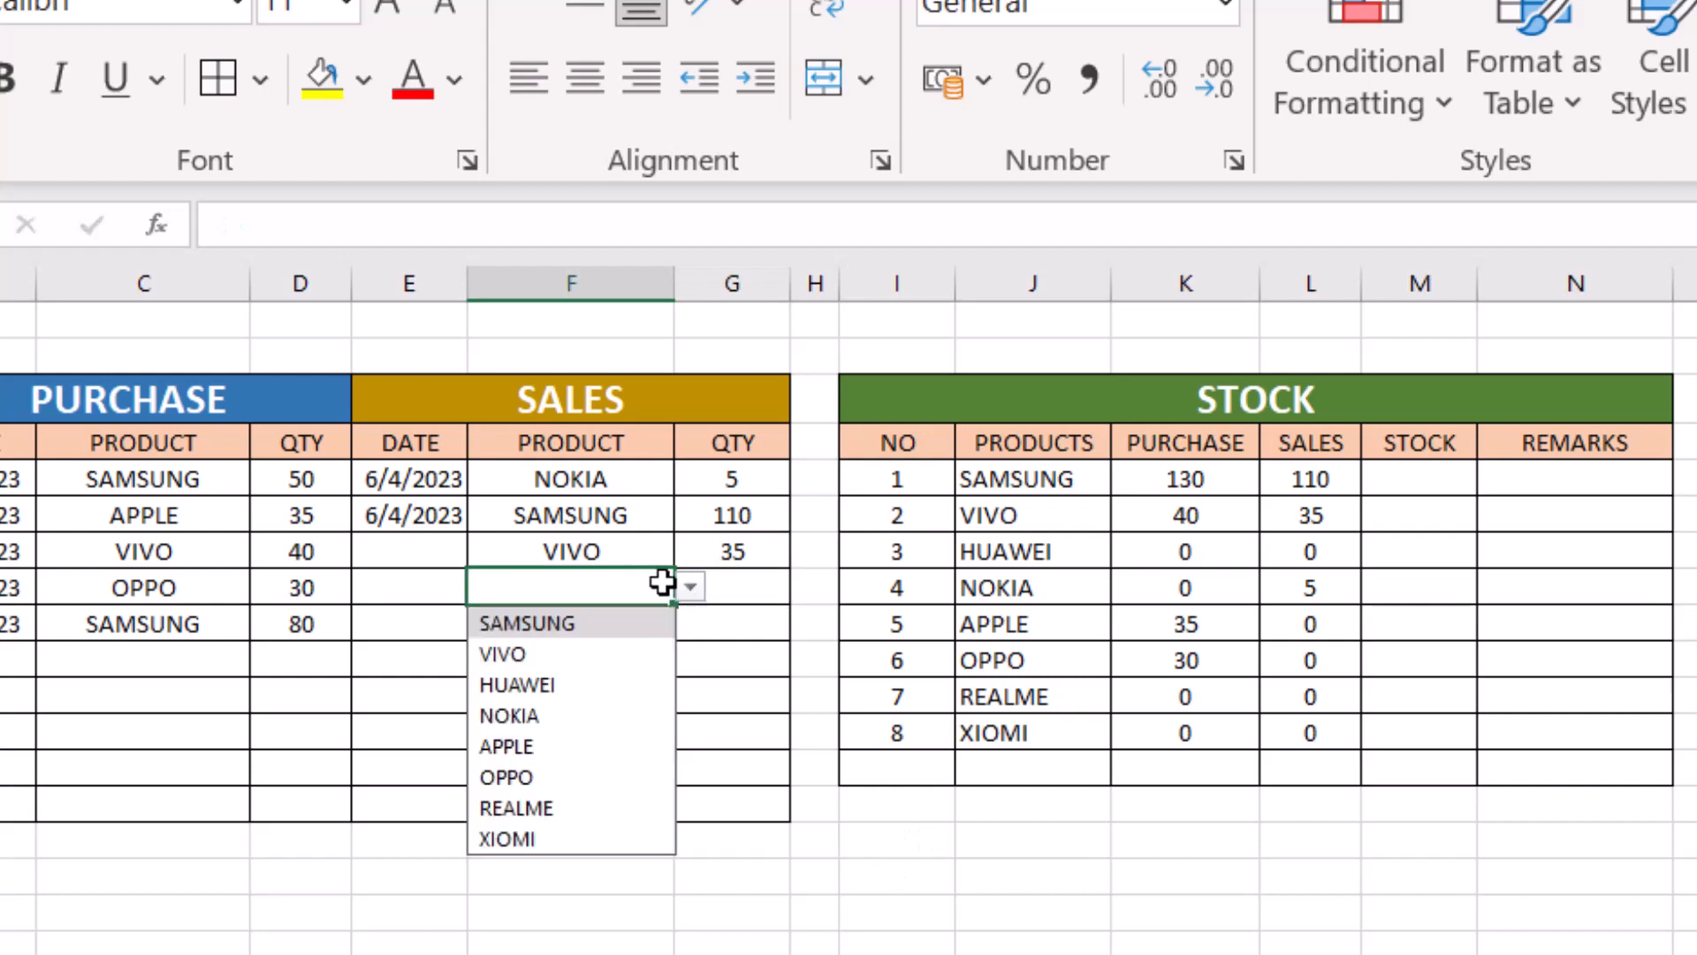
{"action": "left_click", "coordinate": [531, 746]}
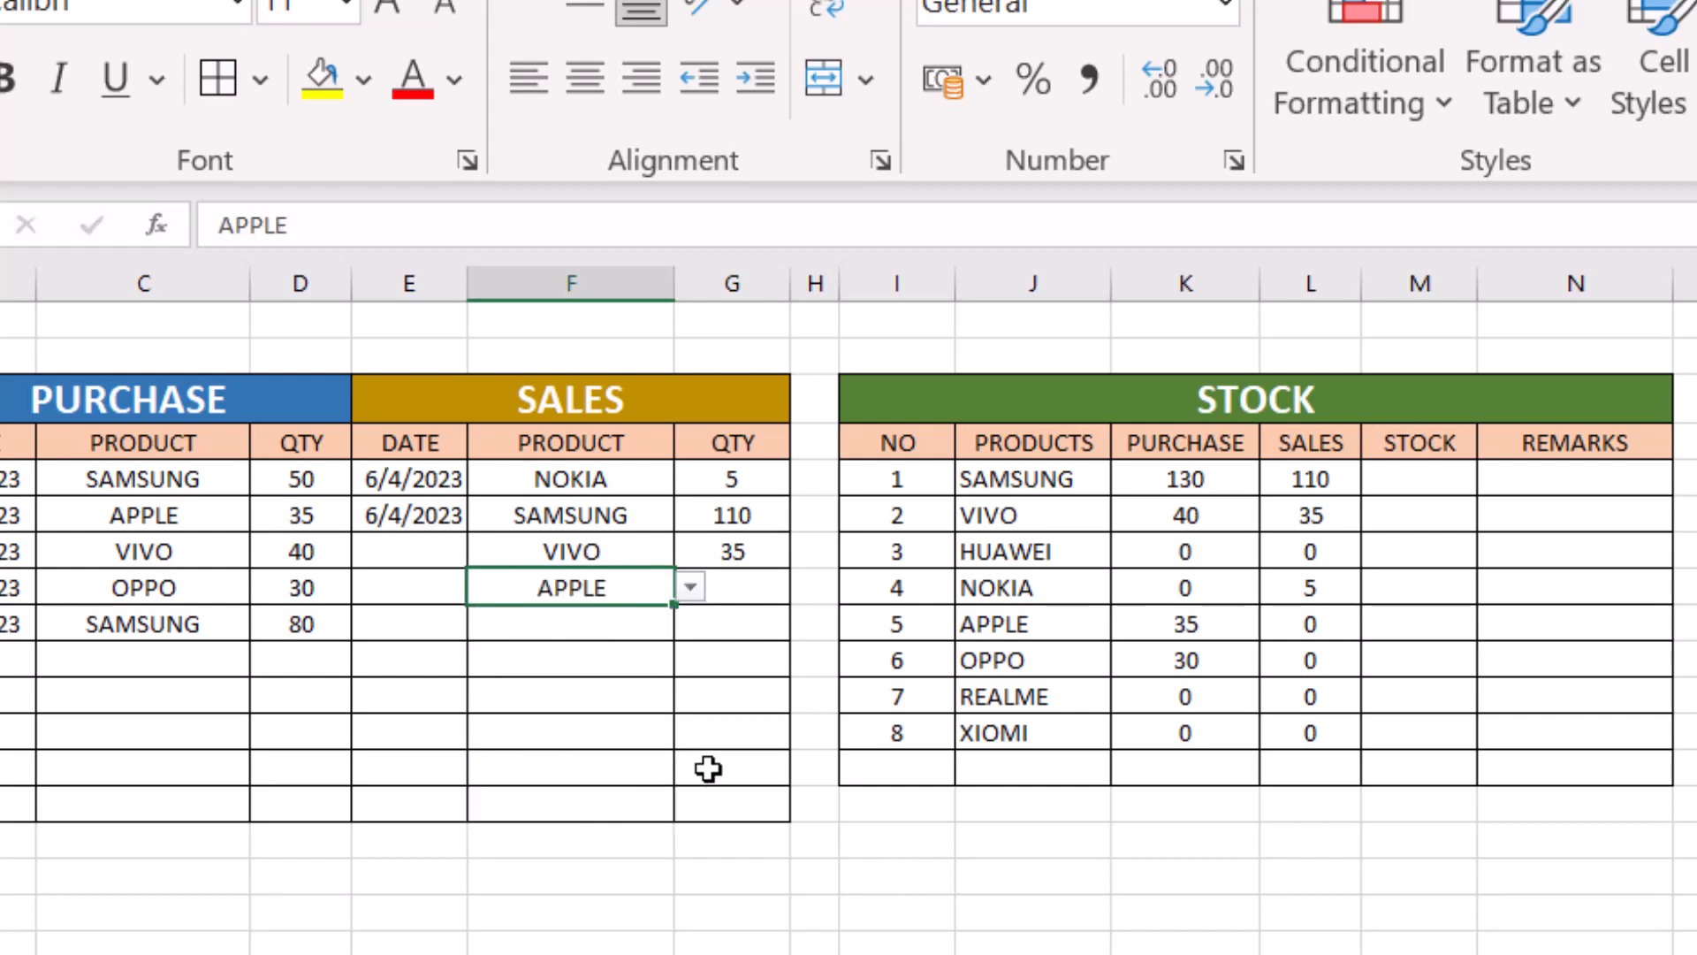
{"action": "left_click", "coordinate": [741, 596]}
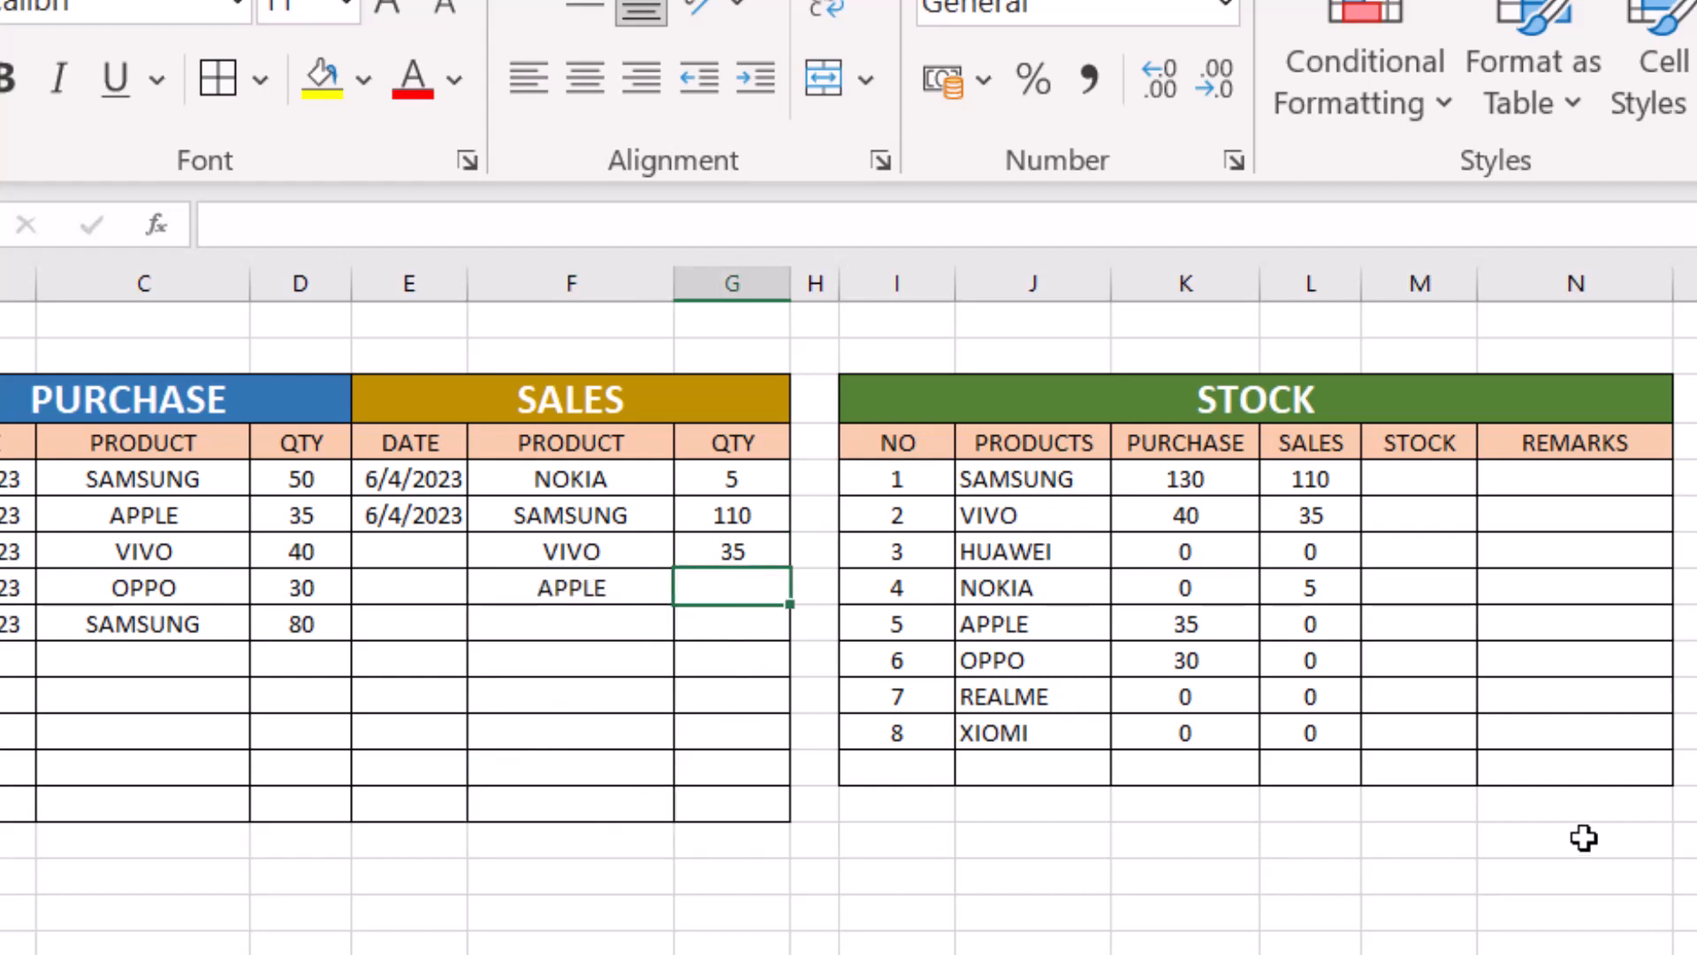
{"action": "type", "text": "25"}
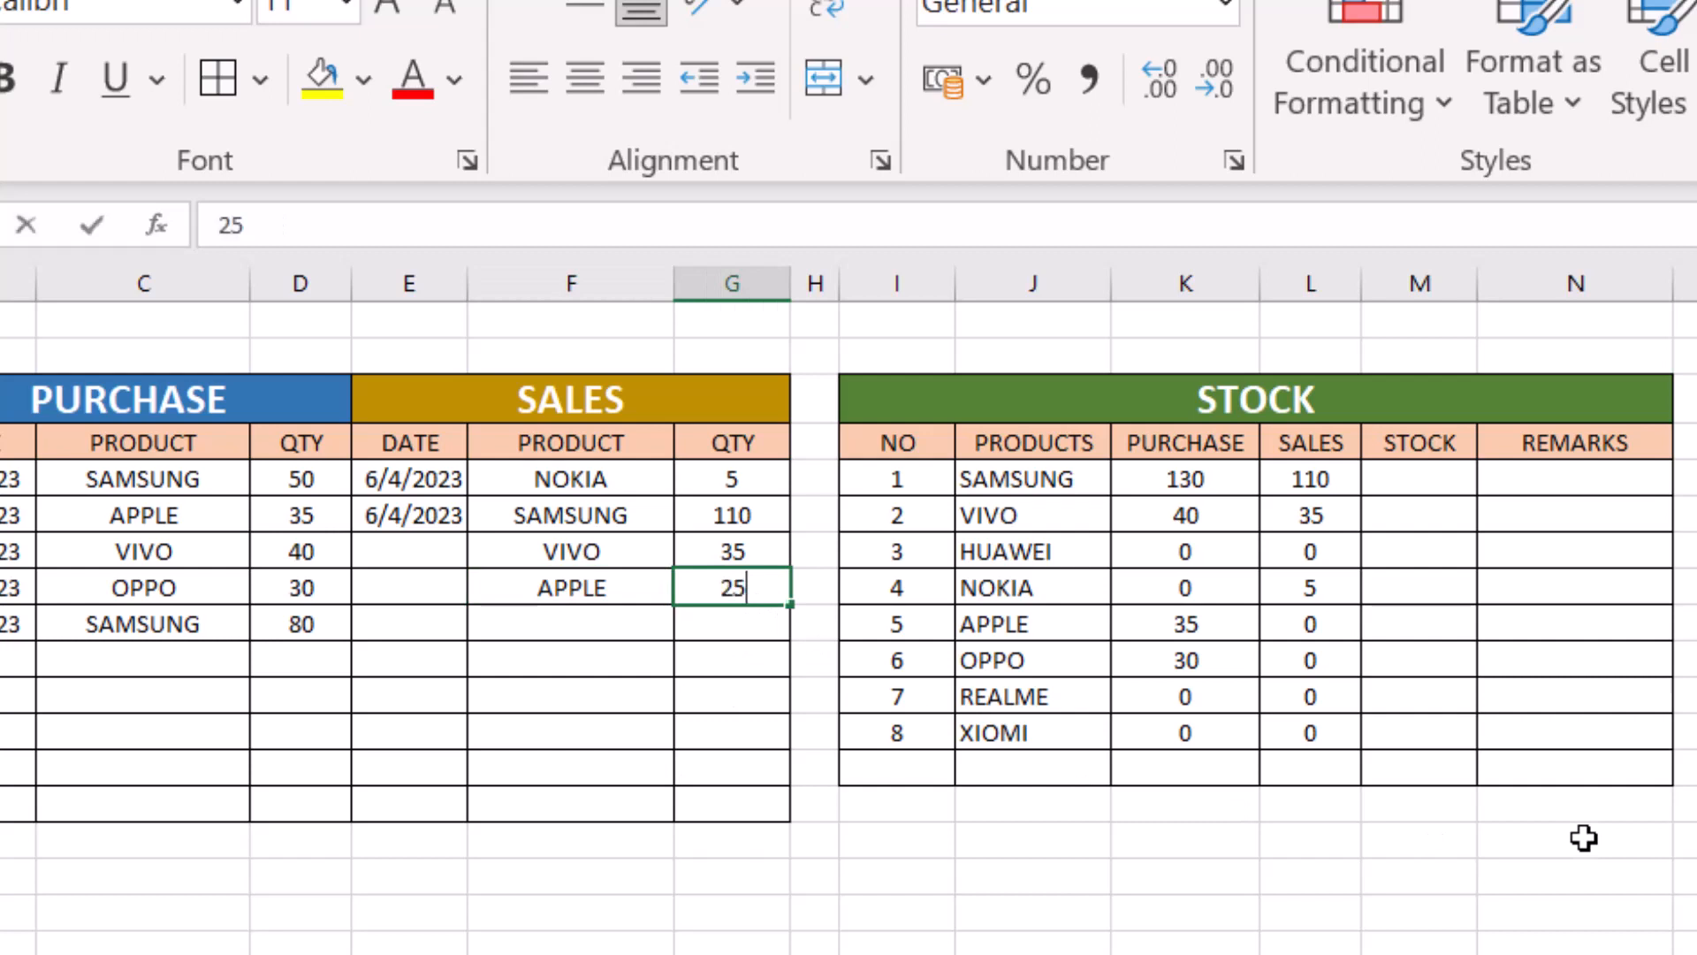
{"action": "key", "text": "Return"}
- Add a sales entry in row 9 with OPPO chosen as the product and a quantity of 8
{"action": "left_click", "coordinate": [580, 626]}
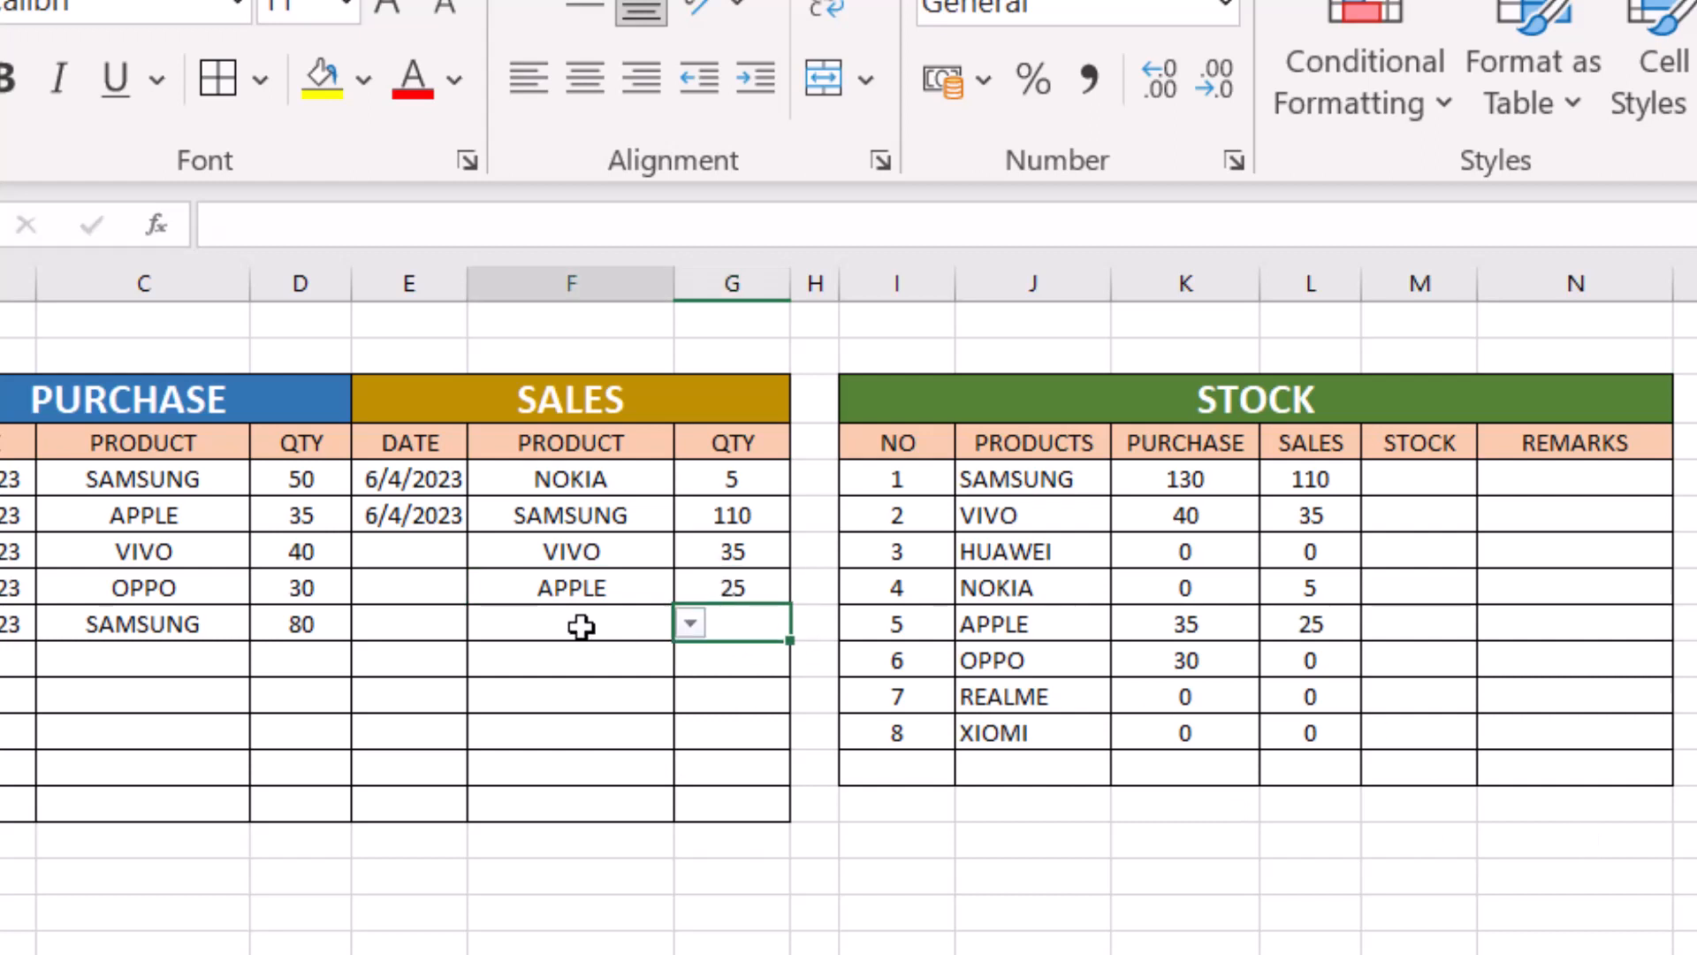
{"action": "left_click", "coordinate": [688, 626]}
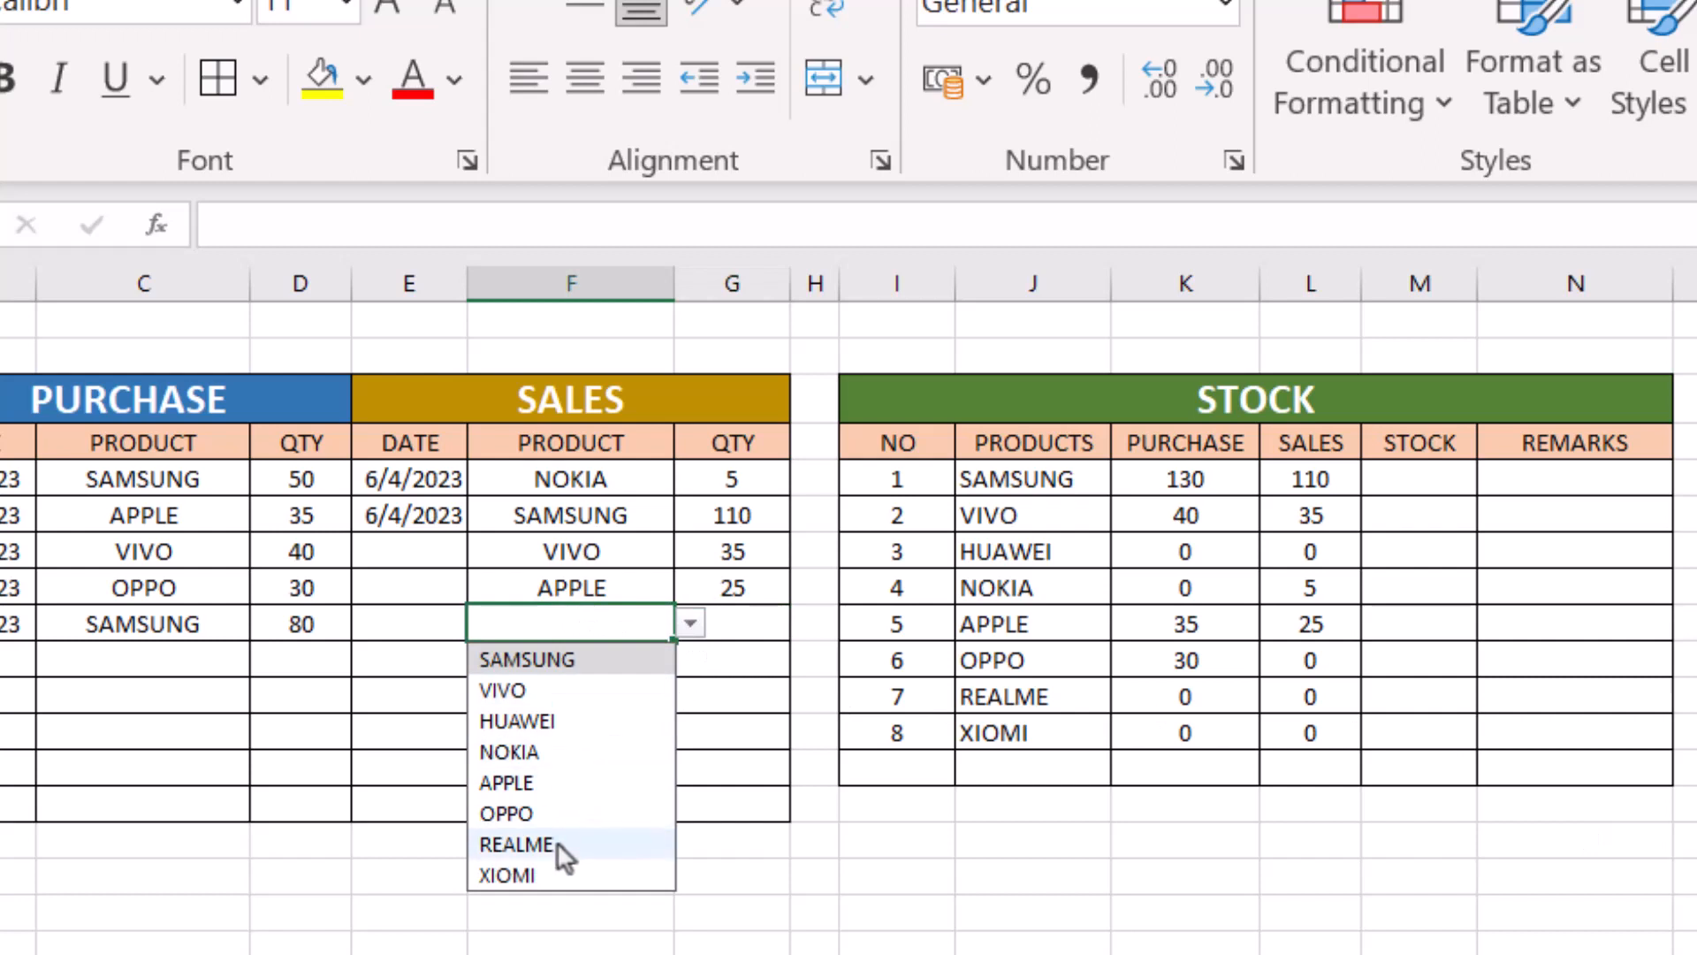
{"action": "left_click", "coordinate": [537, 814]}
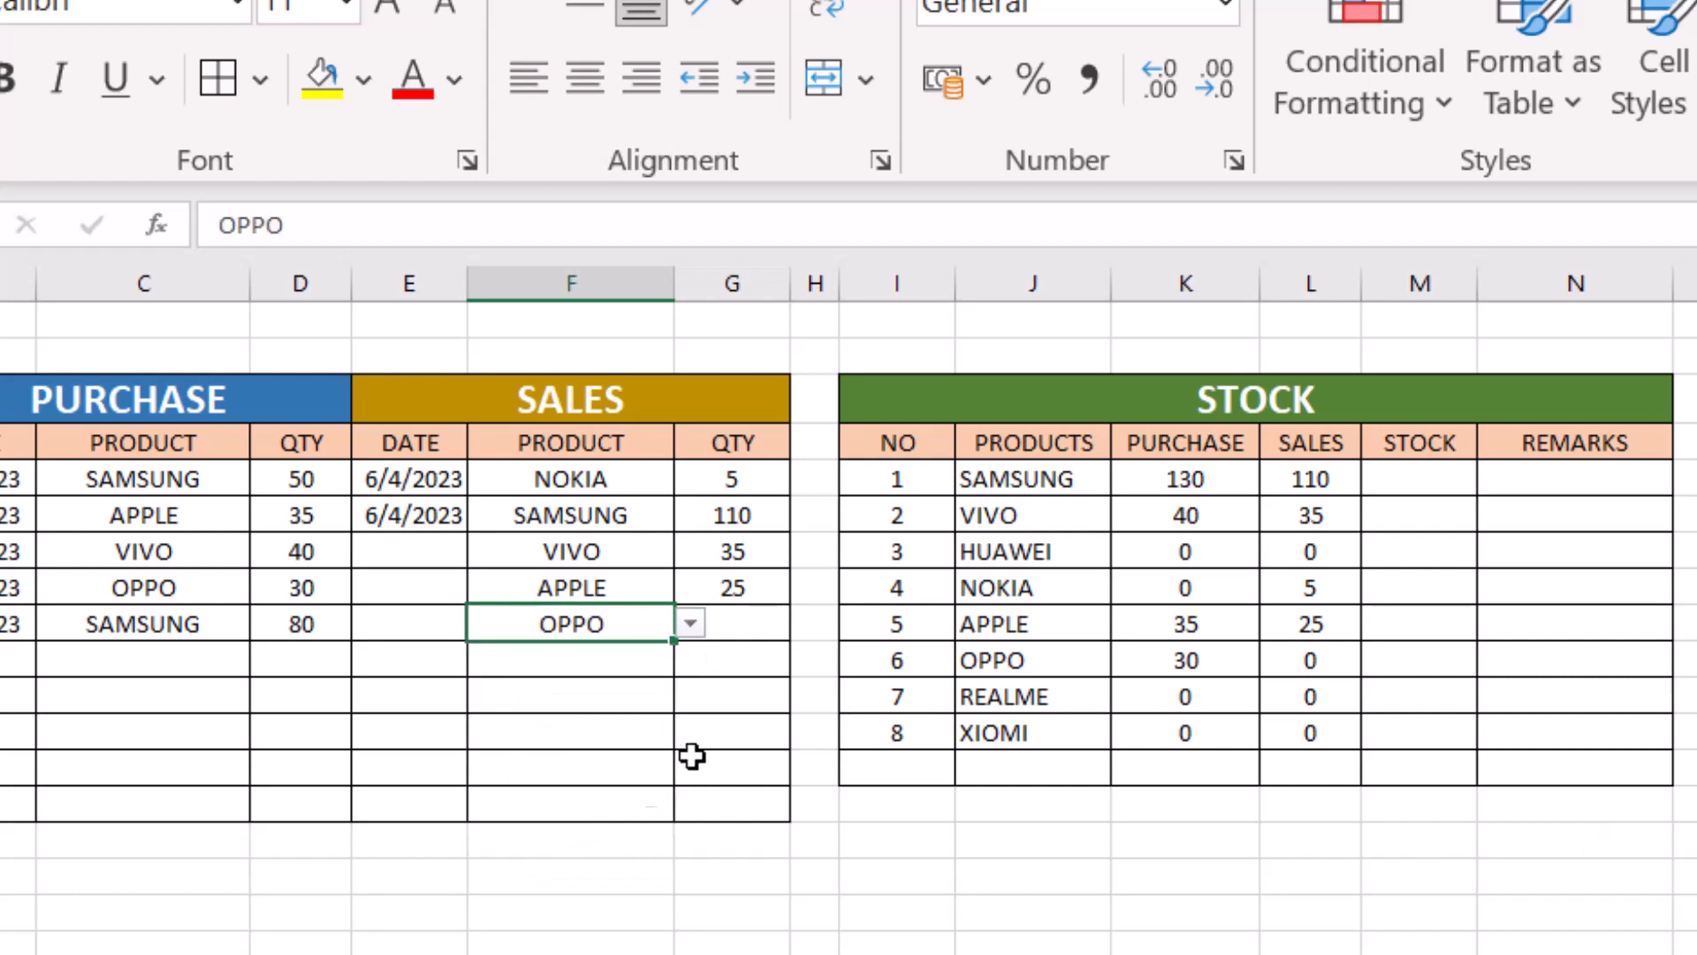
{"action": "left_click", "coordinate": [738, 619]}
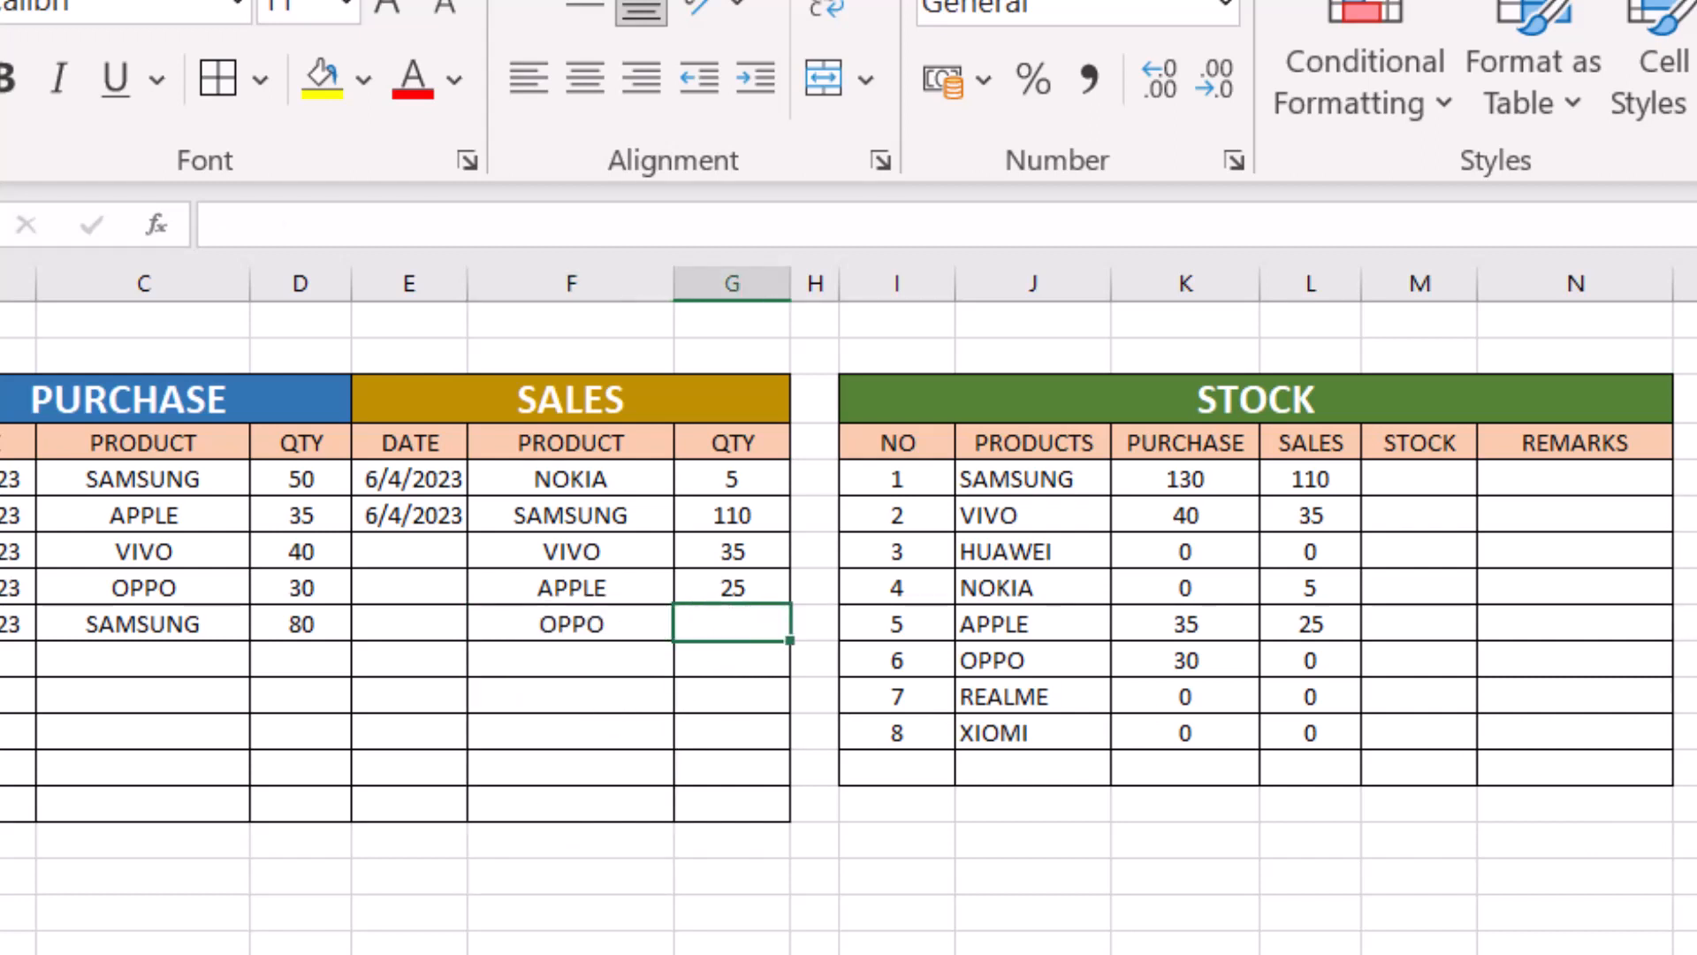
{"action": "type", "text": "8"}
{"action": "key", "text": "Return"}
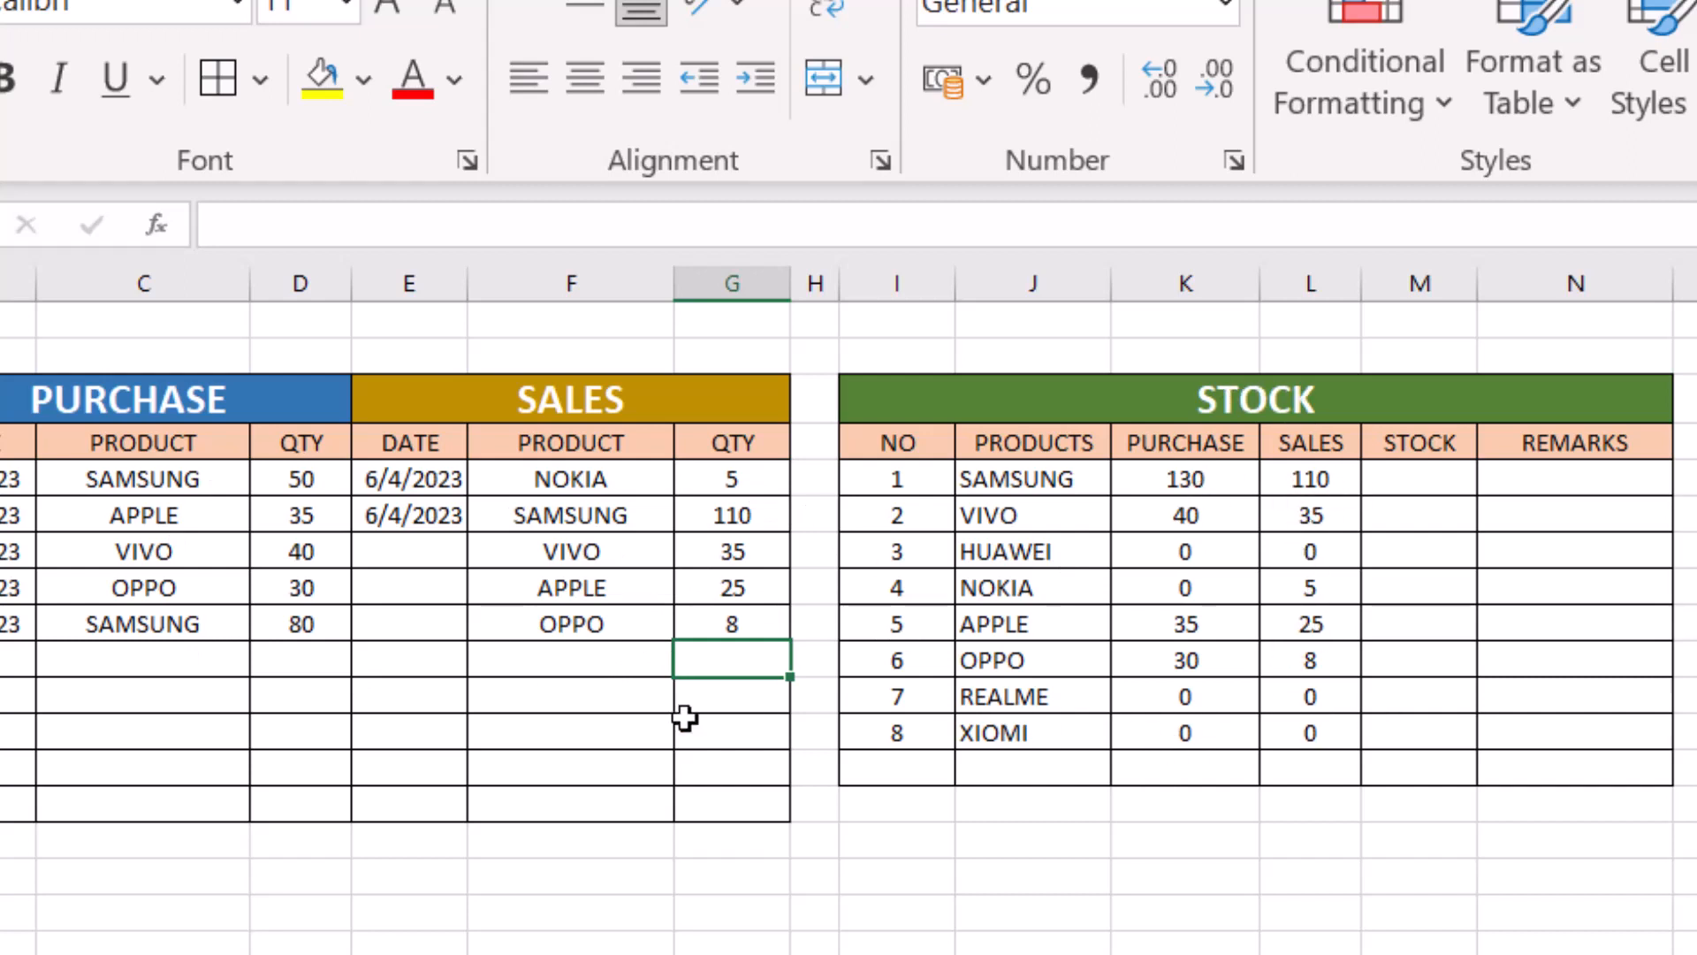
- Add a second SAMSUNG sale in row 10 with a quantity of 4, and check SAMSUNG's sales total in L5
{"action": "left_click", "coordinate": [589, 659]}
{"action": "left_click", "coordinate": [690, 659]}
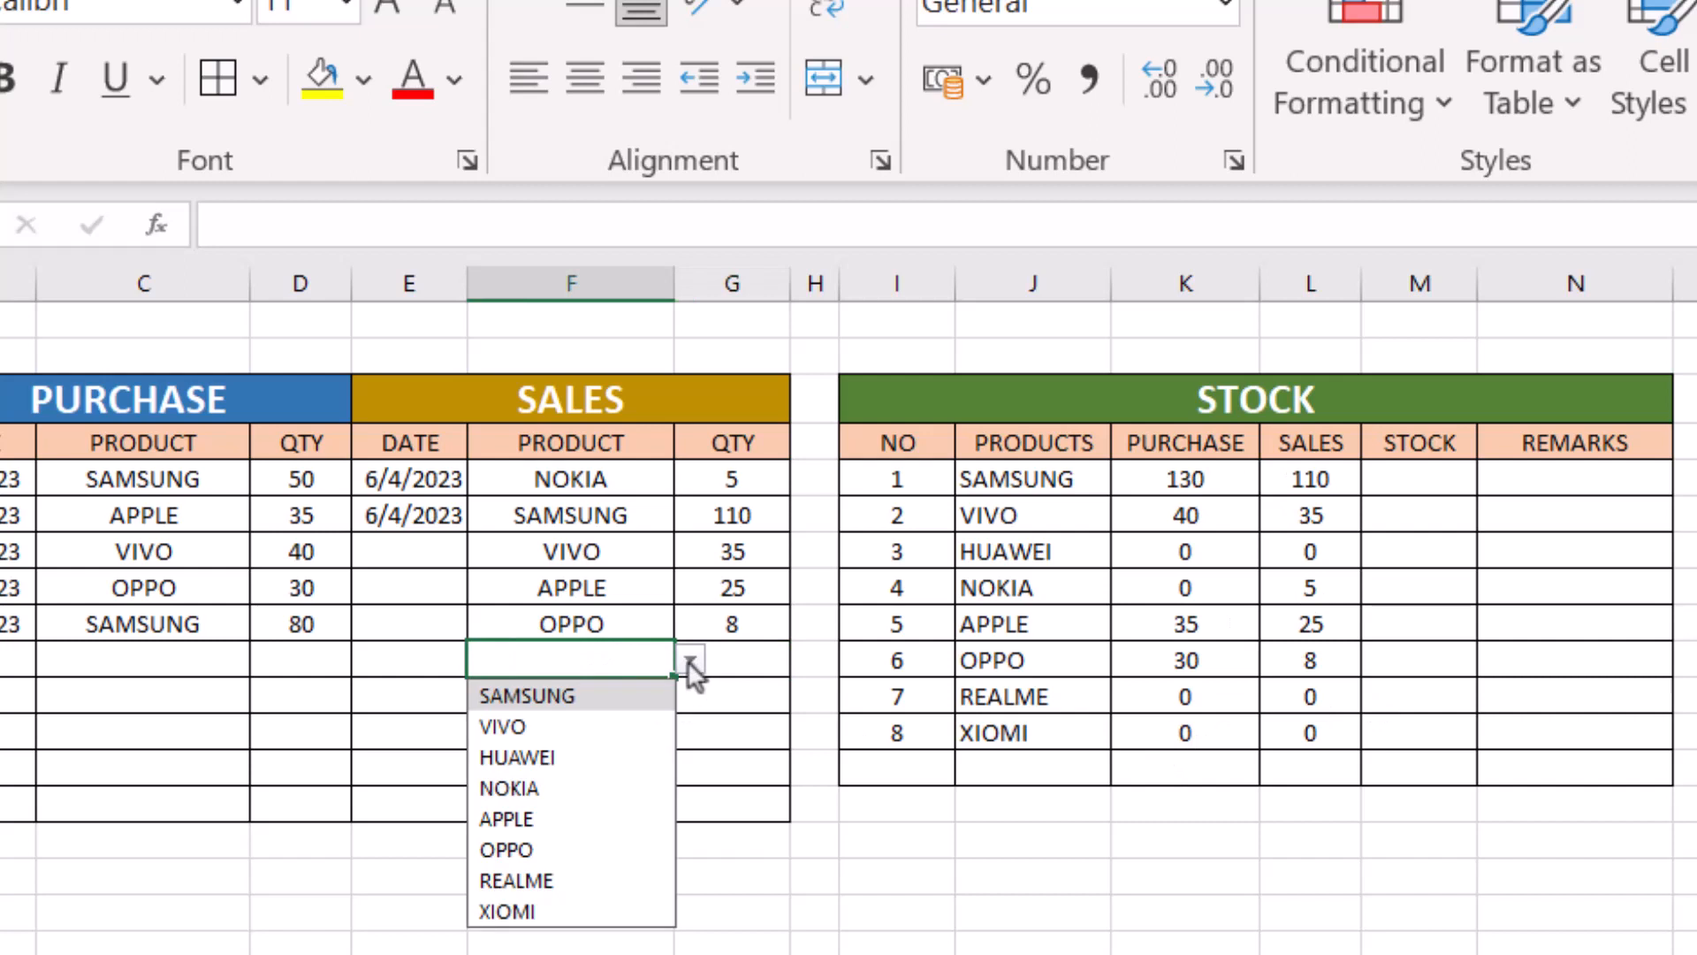
{"action": "left_click", "coordinate": [546, 695]}
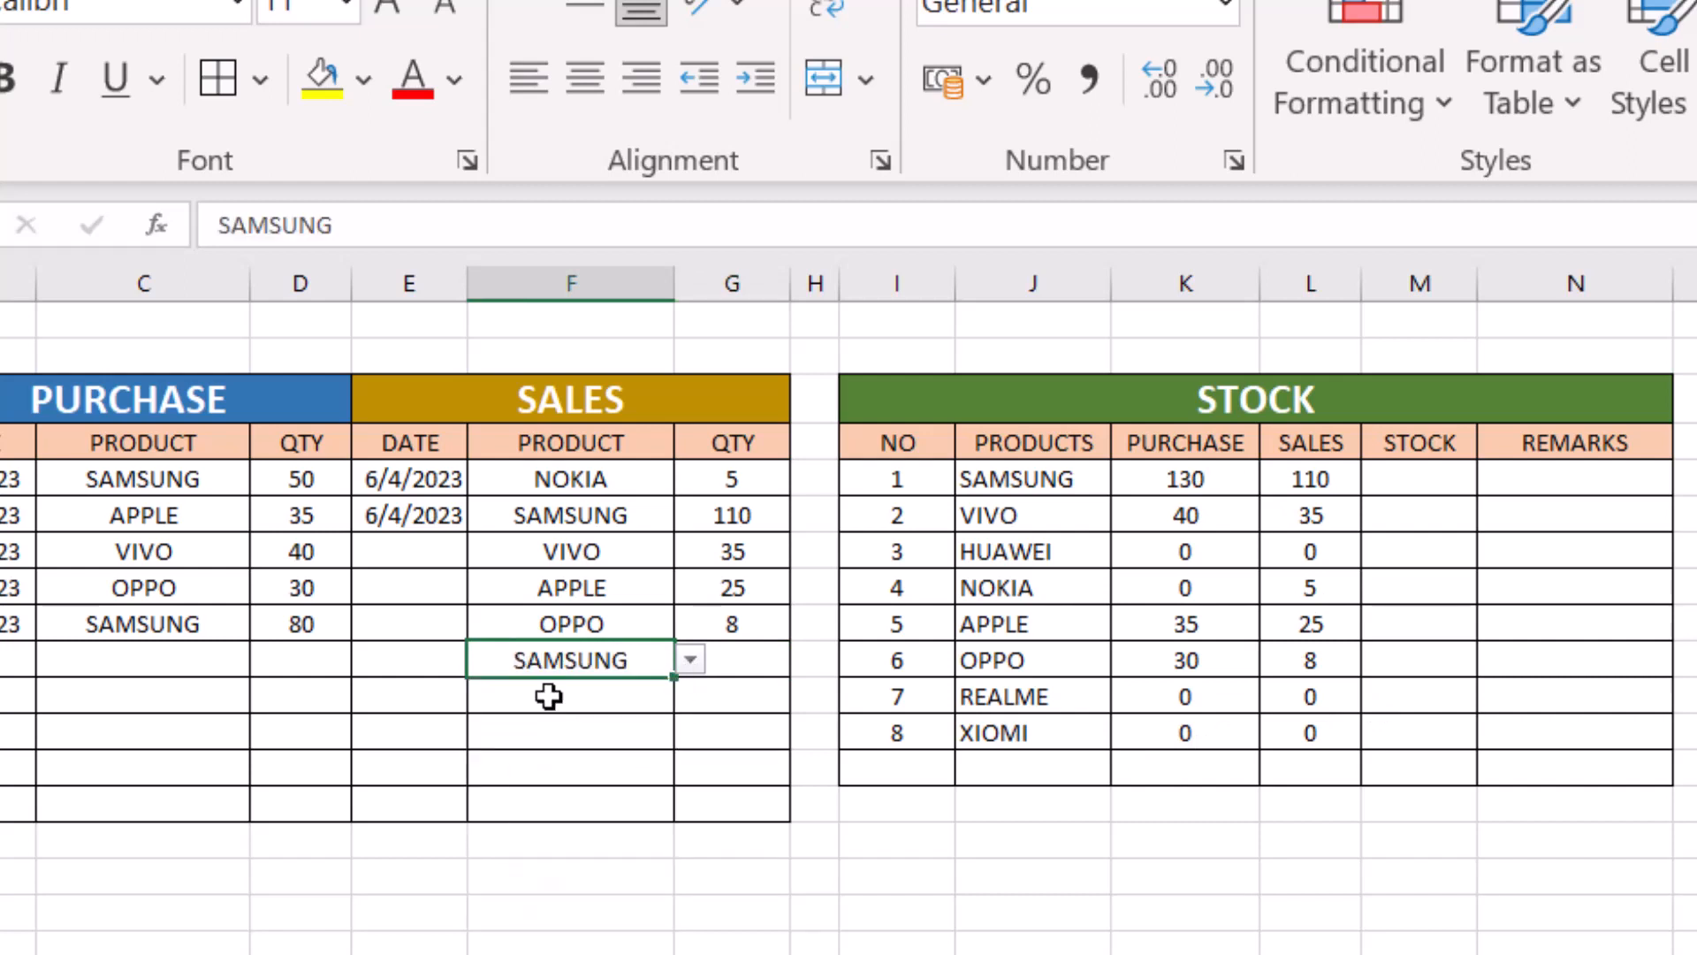
{"action": "left_click", "coordinate": [738, 661]}
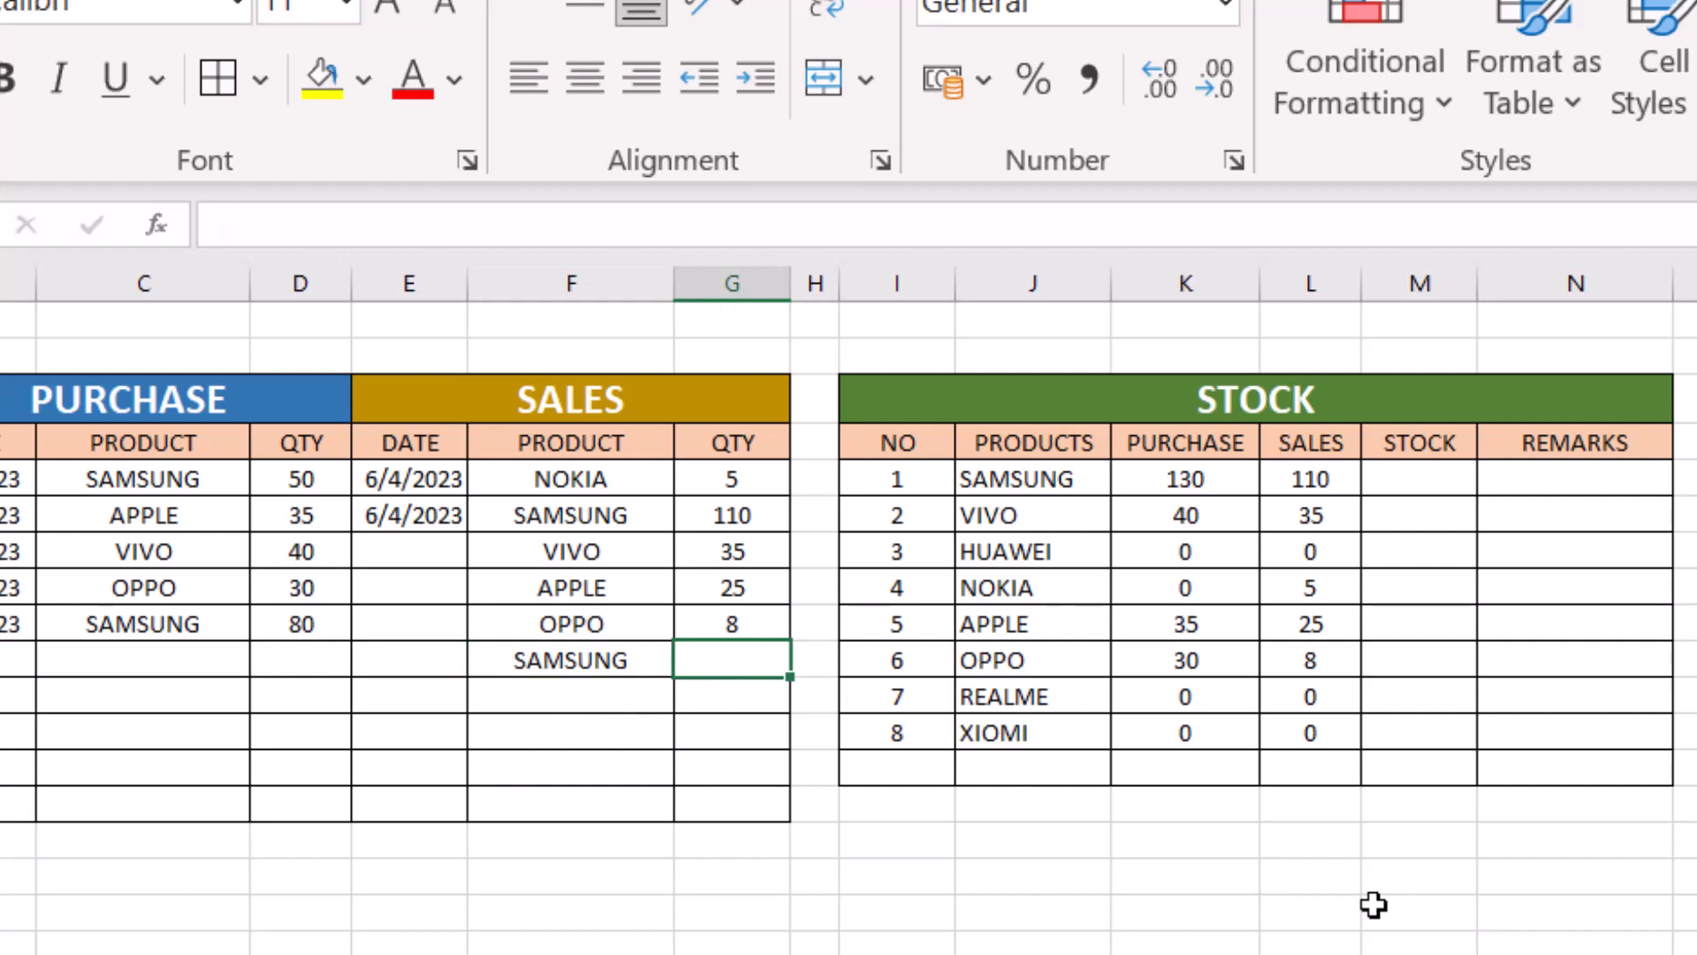
{"action": "type", "text": "4"}
{"action": "key", "text": "Return"}
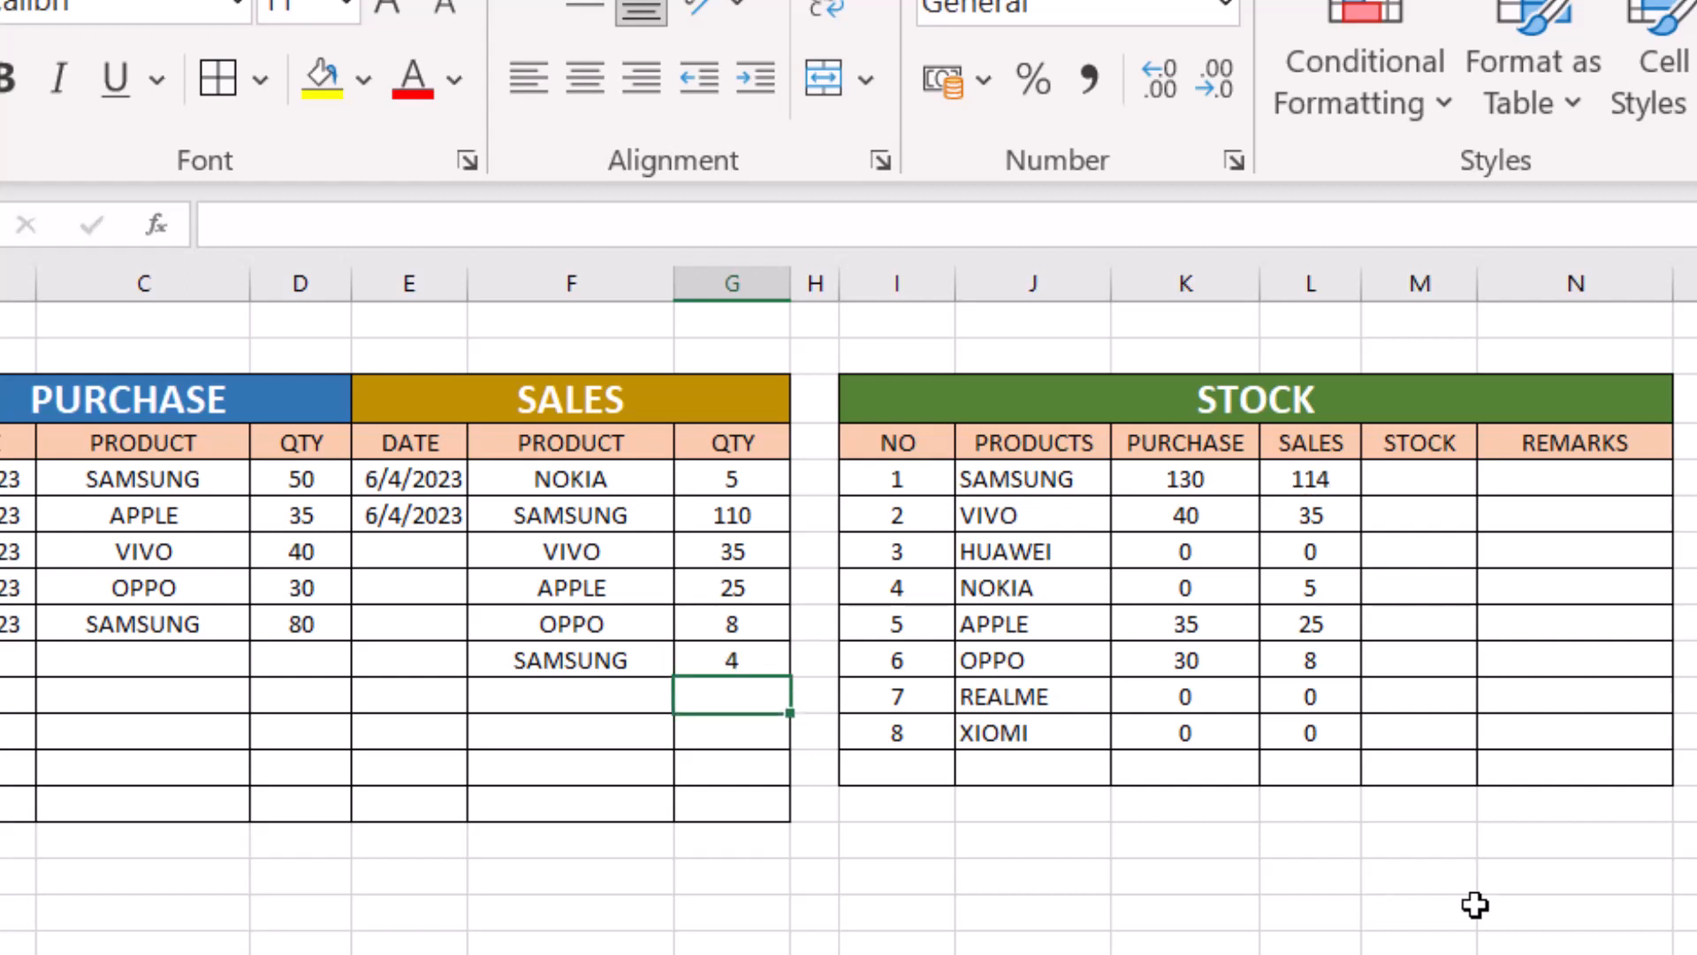
{"action": "left_click", "coordinate": [1328, 481]}
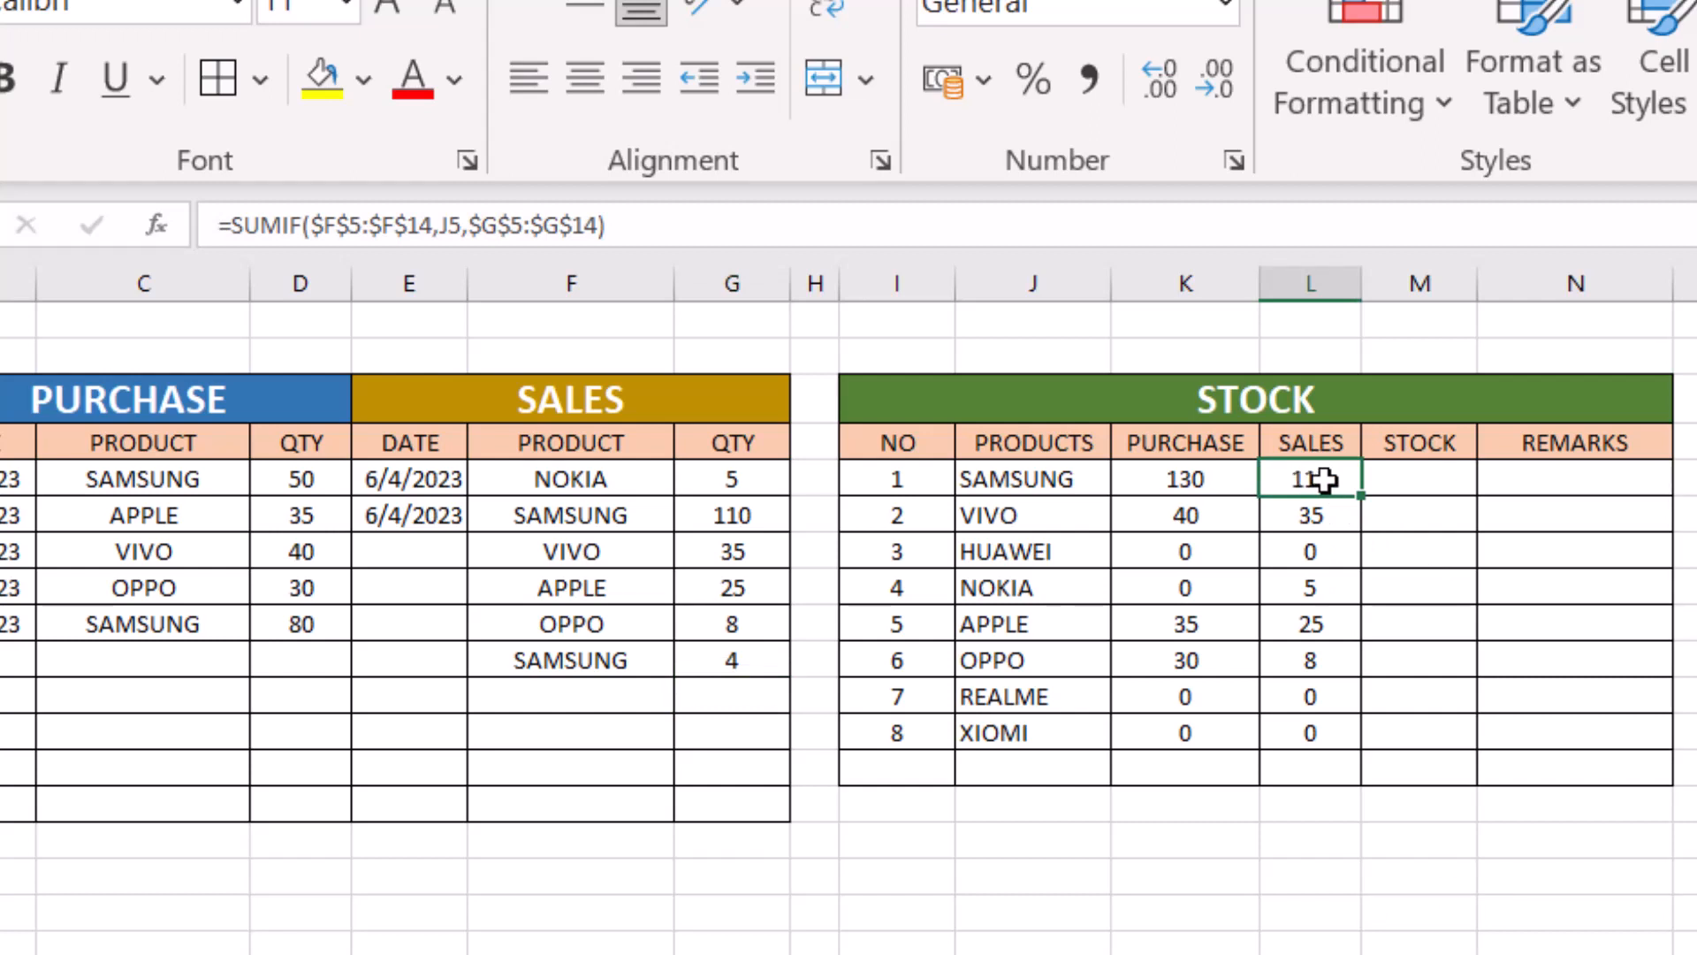
{"action": "left_click", "coordinate": [595, 694]}
{"action": "left_click", "coordinate": [595, 727]}
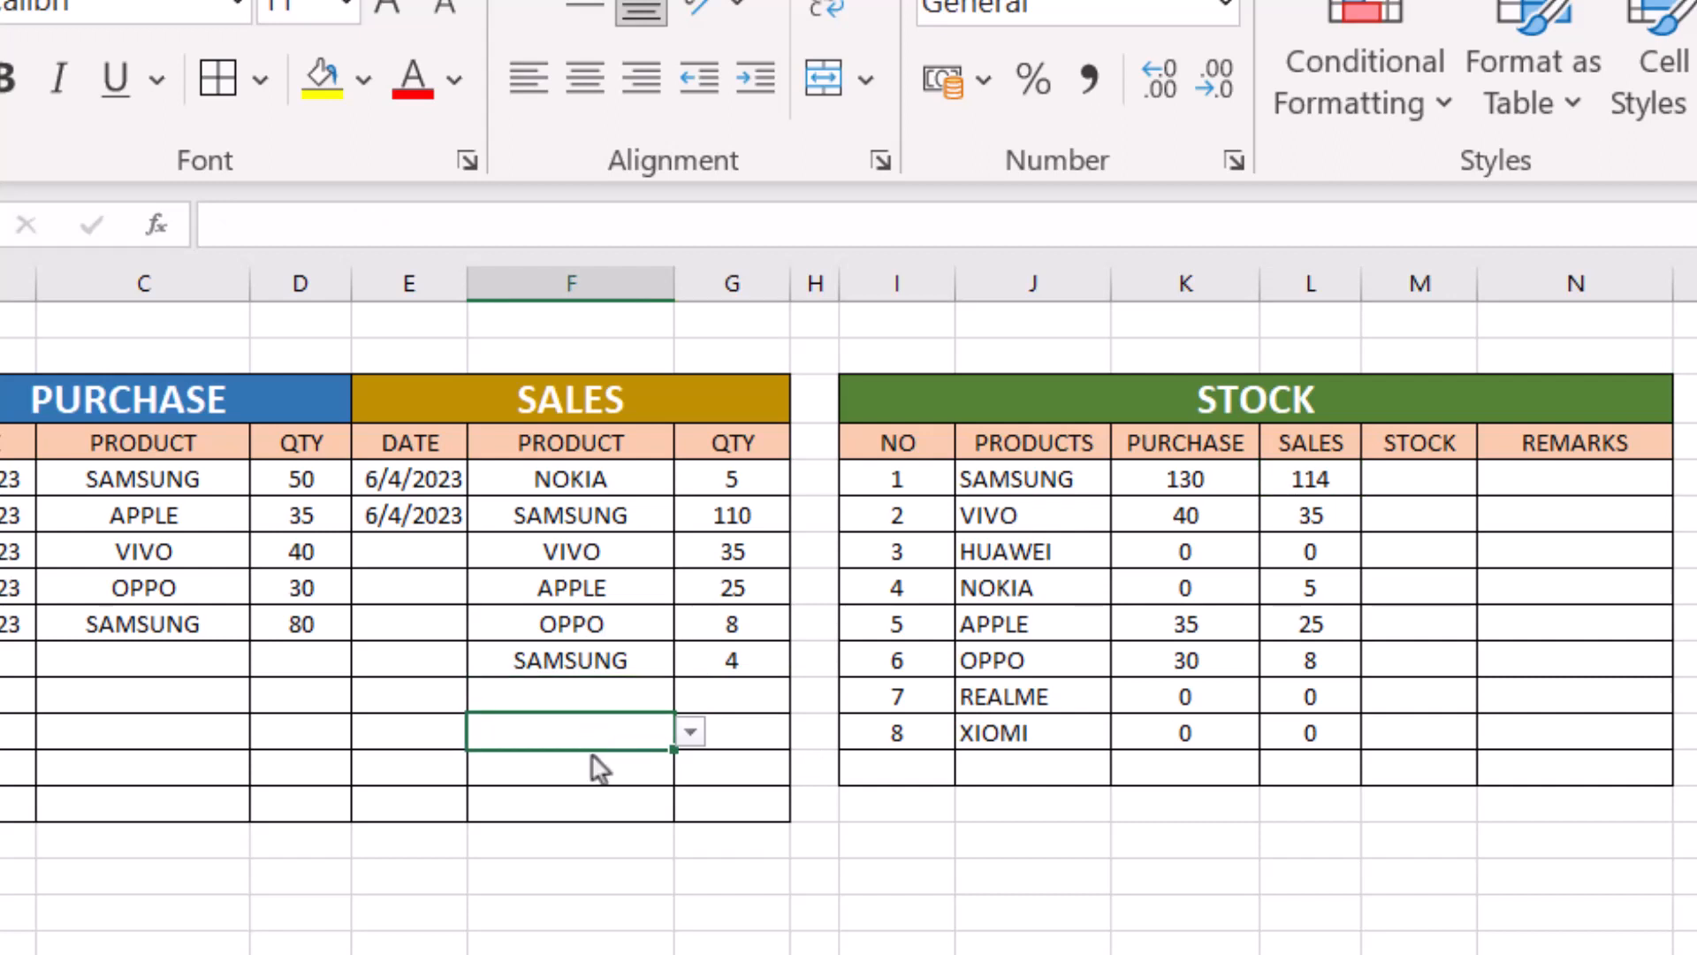
{"action": "left_click", "coordinate": [594, 802]}
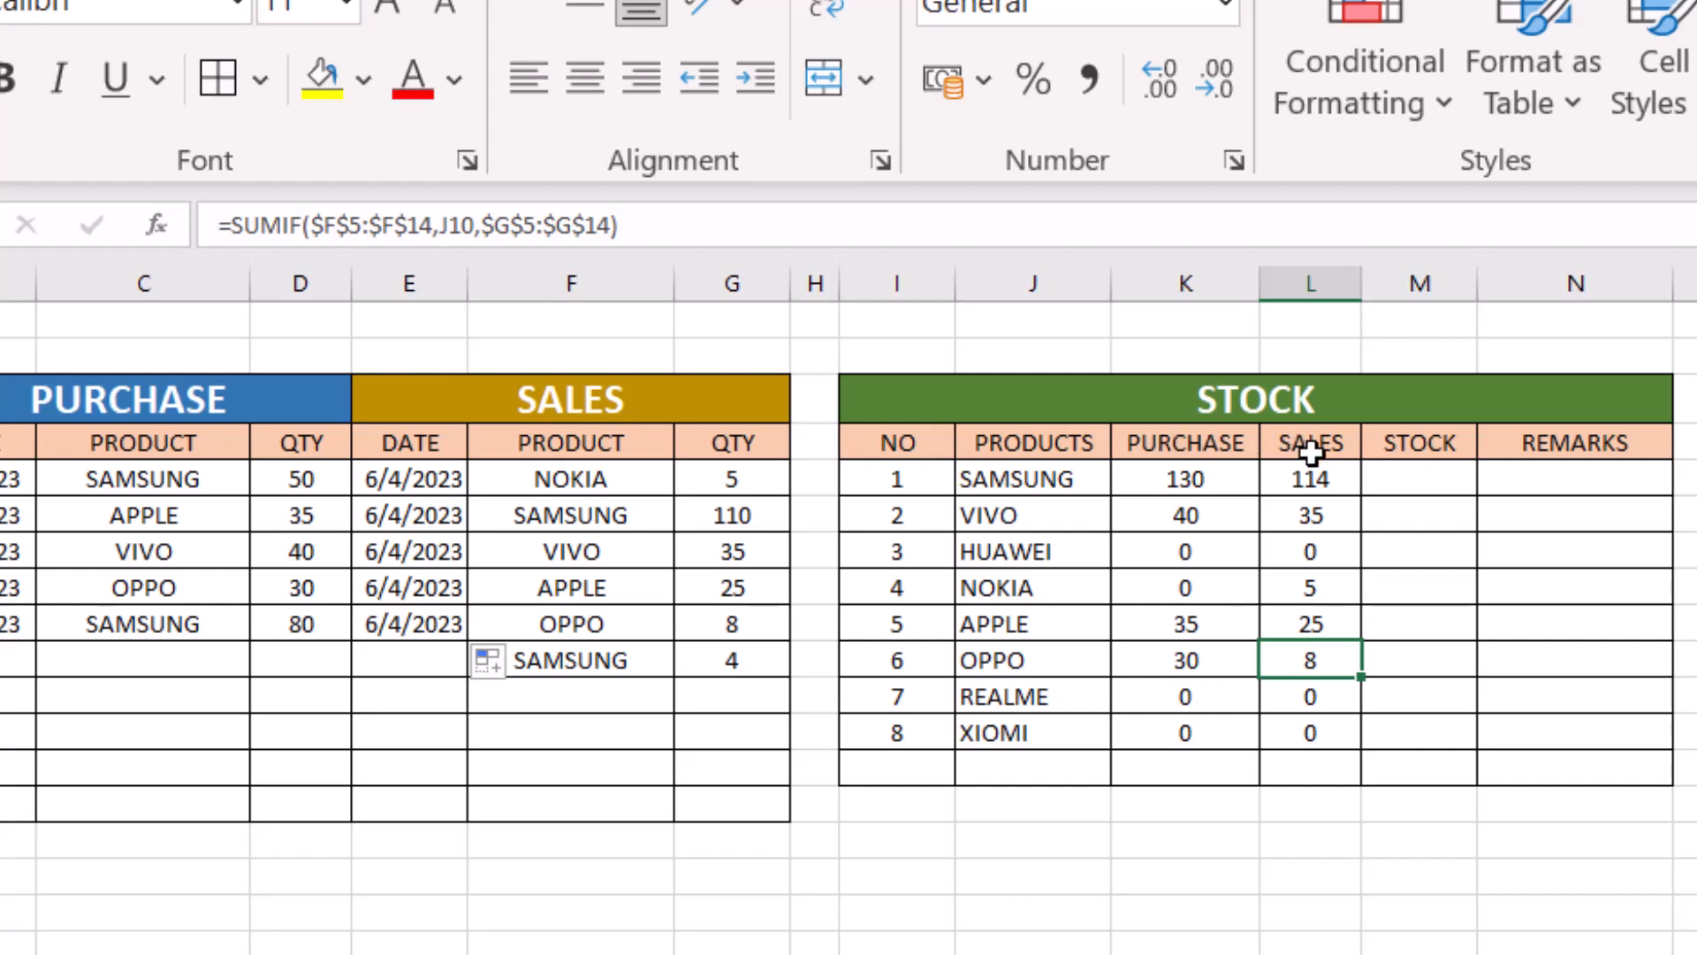
- Calculate SAMSUNG's stock in M5 with =K5-L5 and fill the formula down to XIOMI in M12
{"action": "left_click", "coordinate": [1429, 477]}
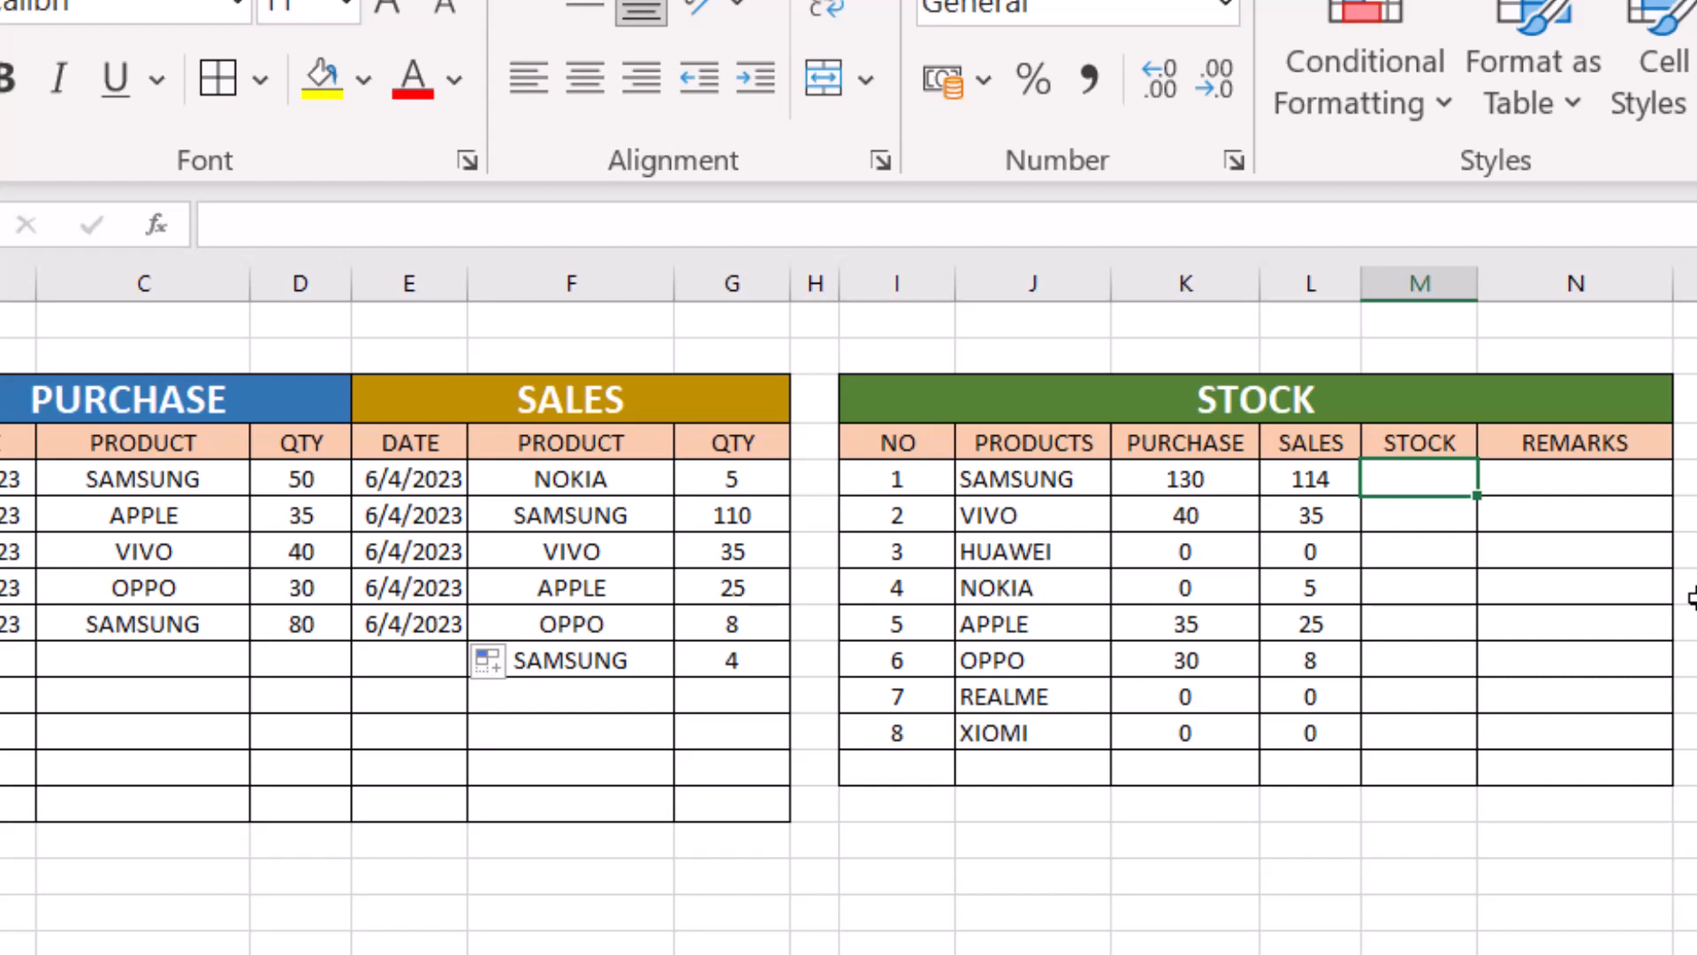
{"action": "type", "text": "="}
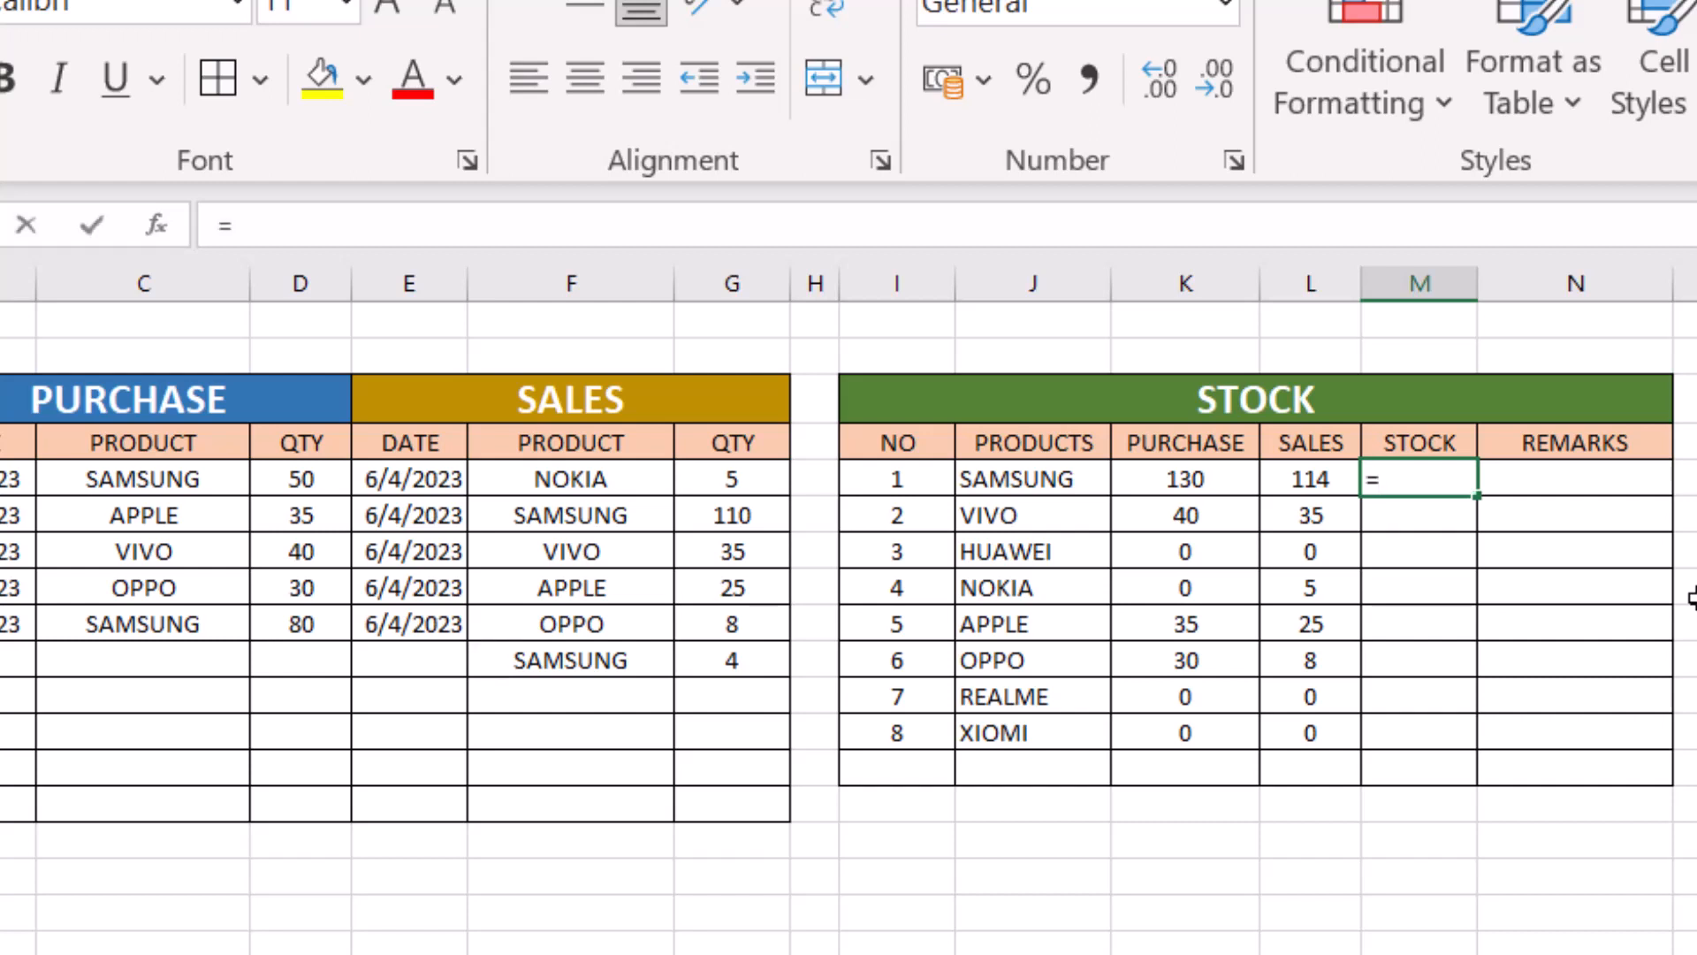
{"action": "left_click", "coordinate": [1185, 478]}
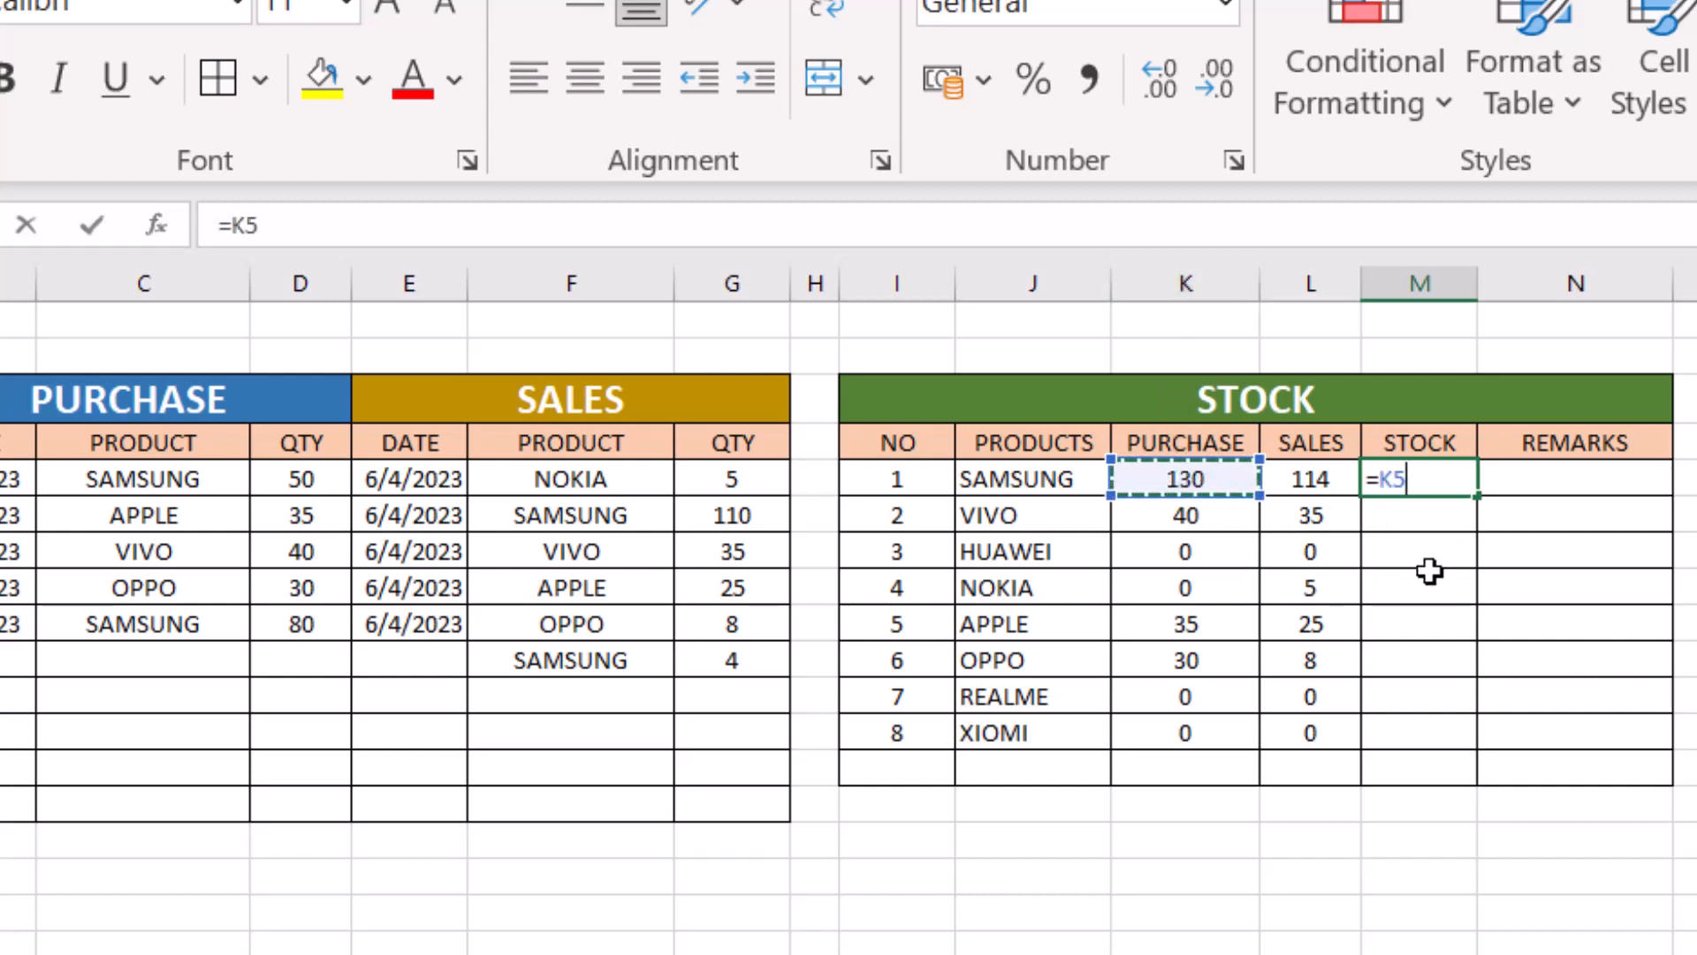
{"action": "type", "text": "-"}
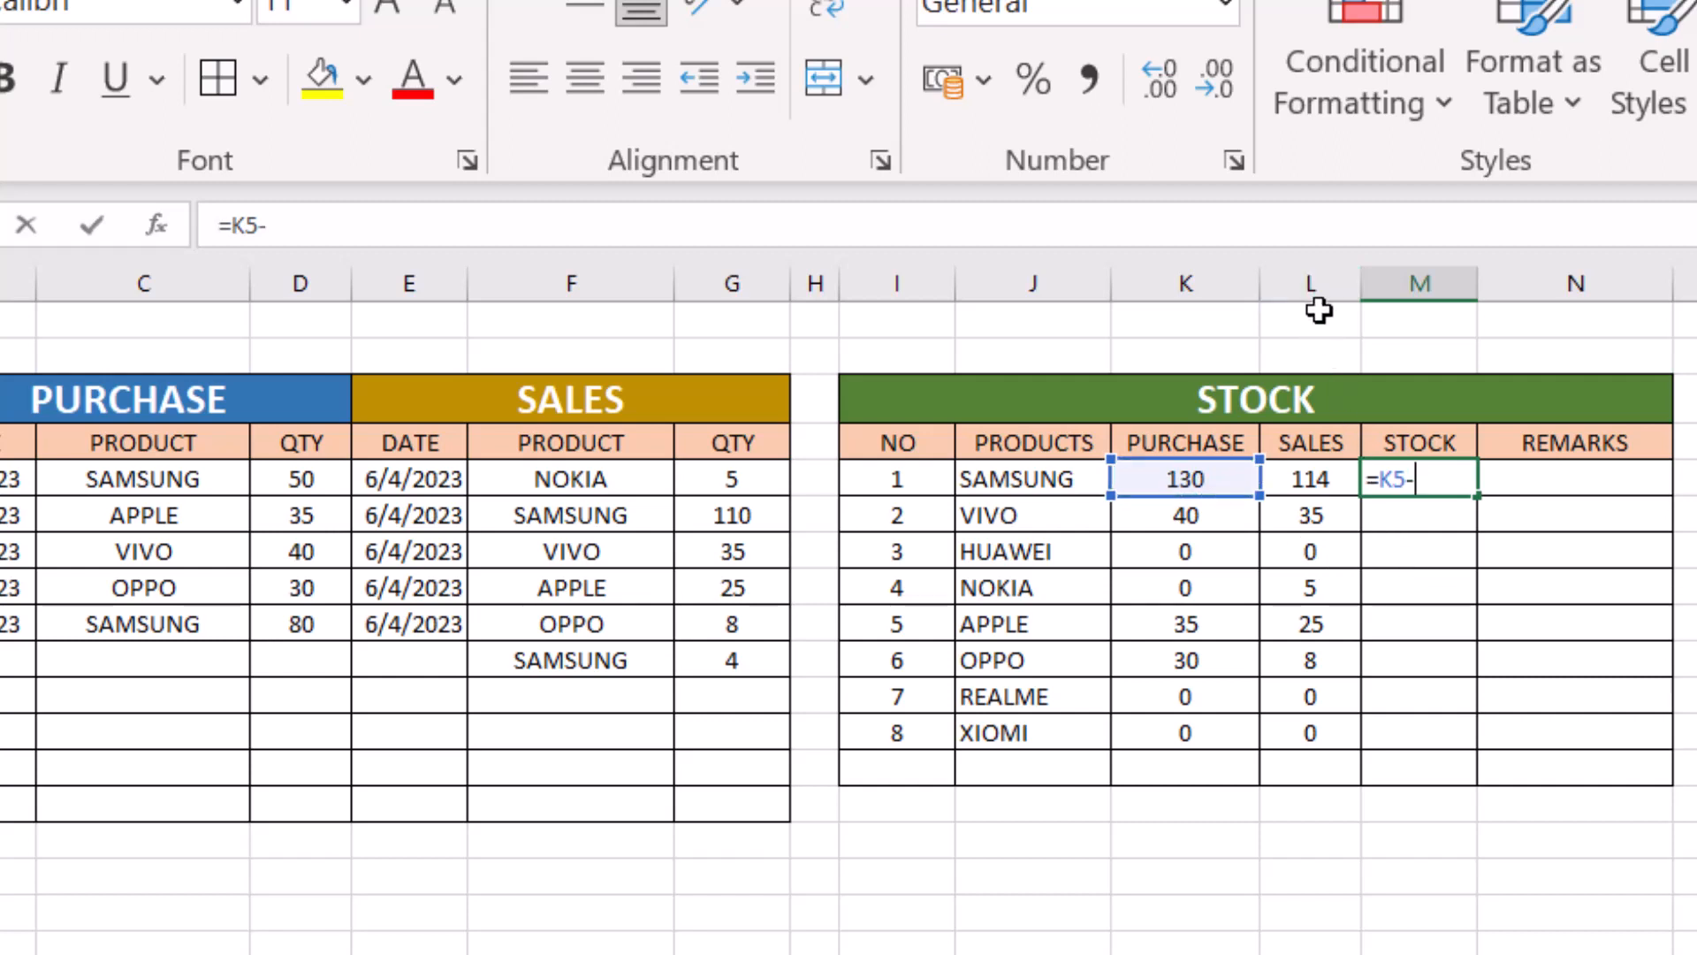
{"action": "left_click", "coordinate": [1316, 471]}
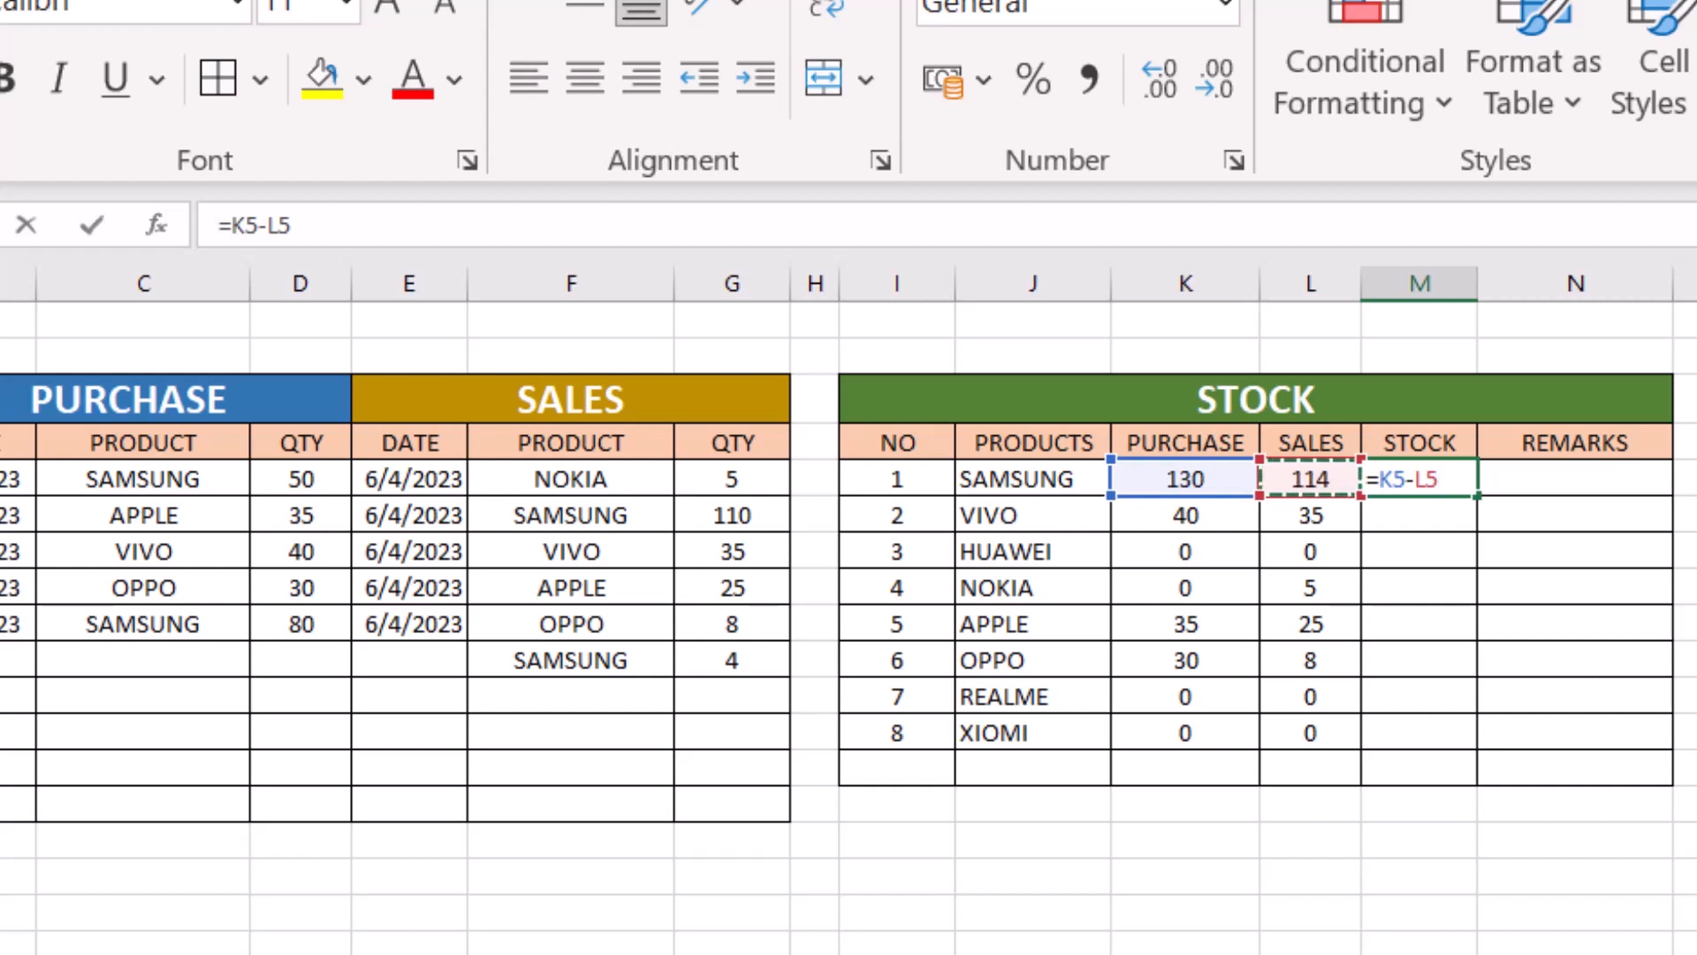
{"action": "key", "text": "Return"}
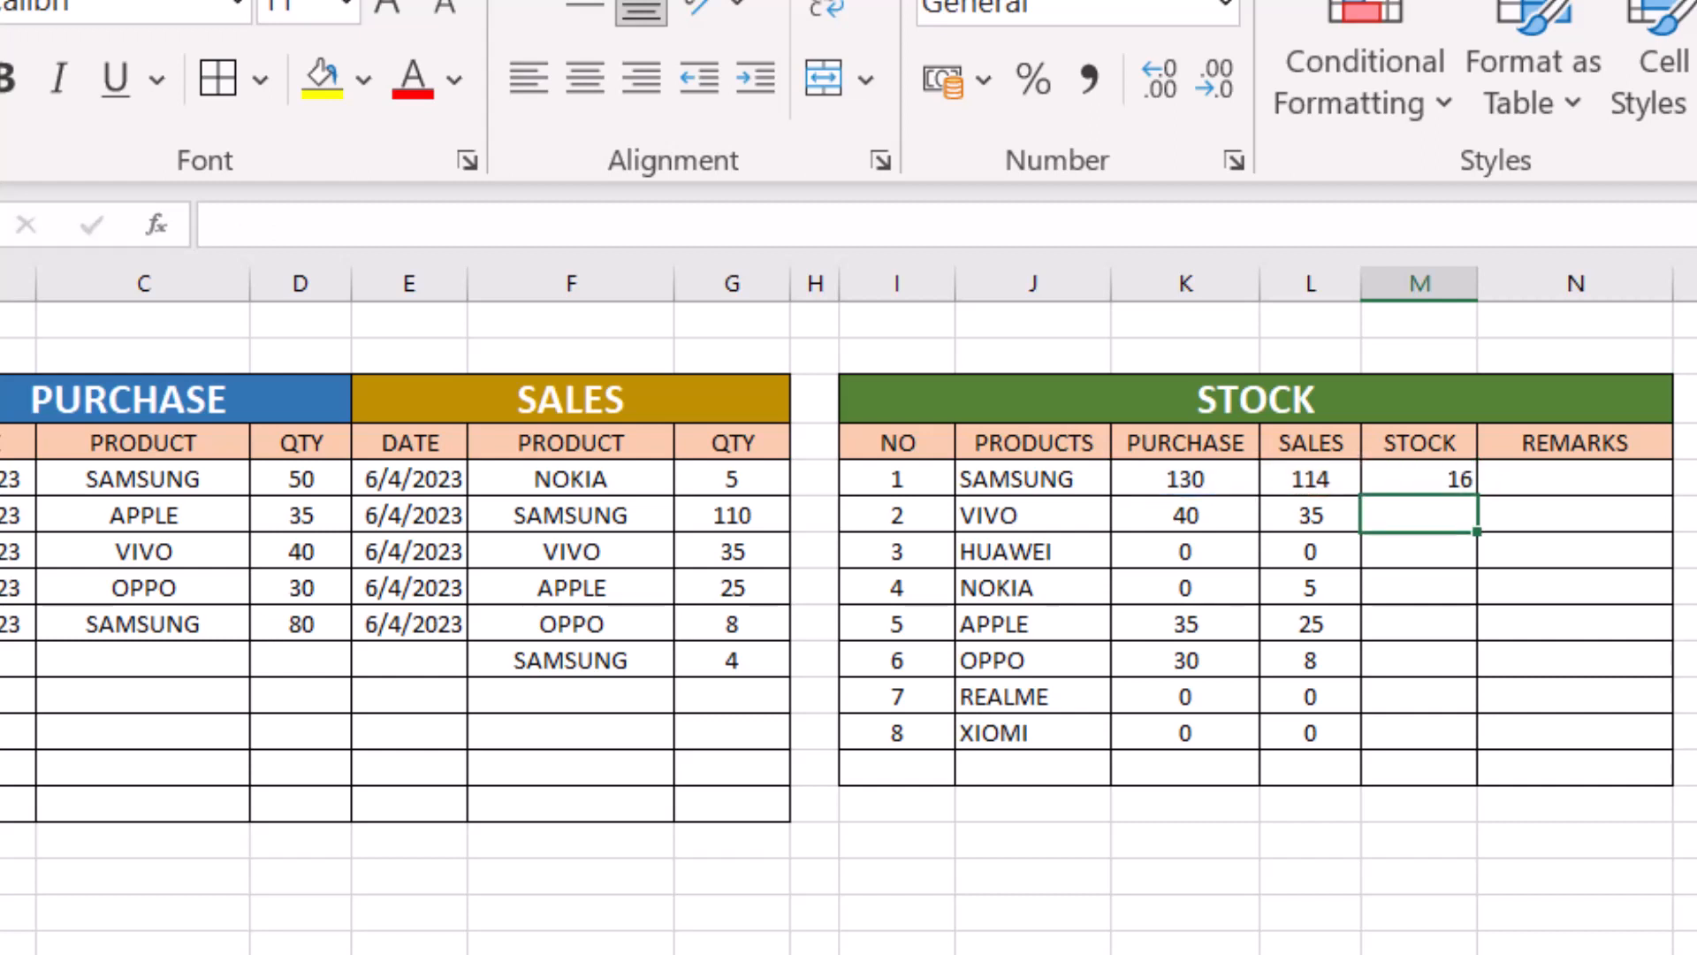
{"action": "left_click", "coordinate": [1440, 478]}
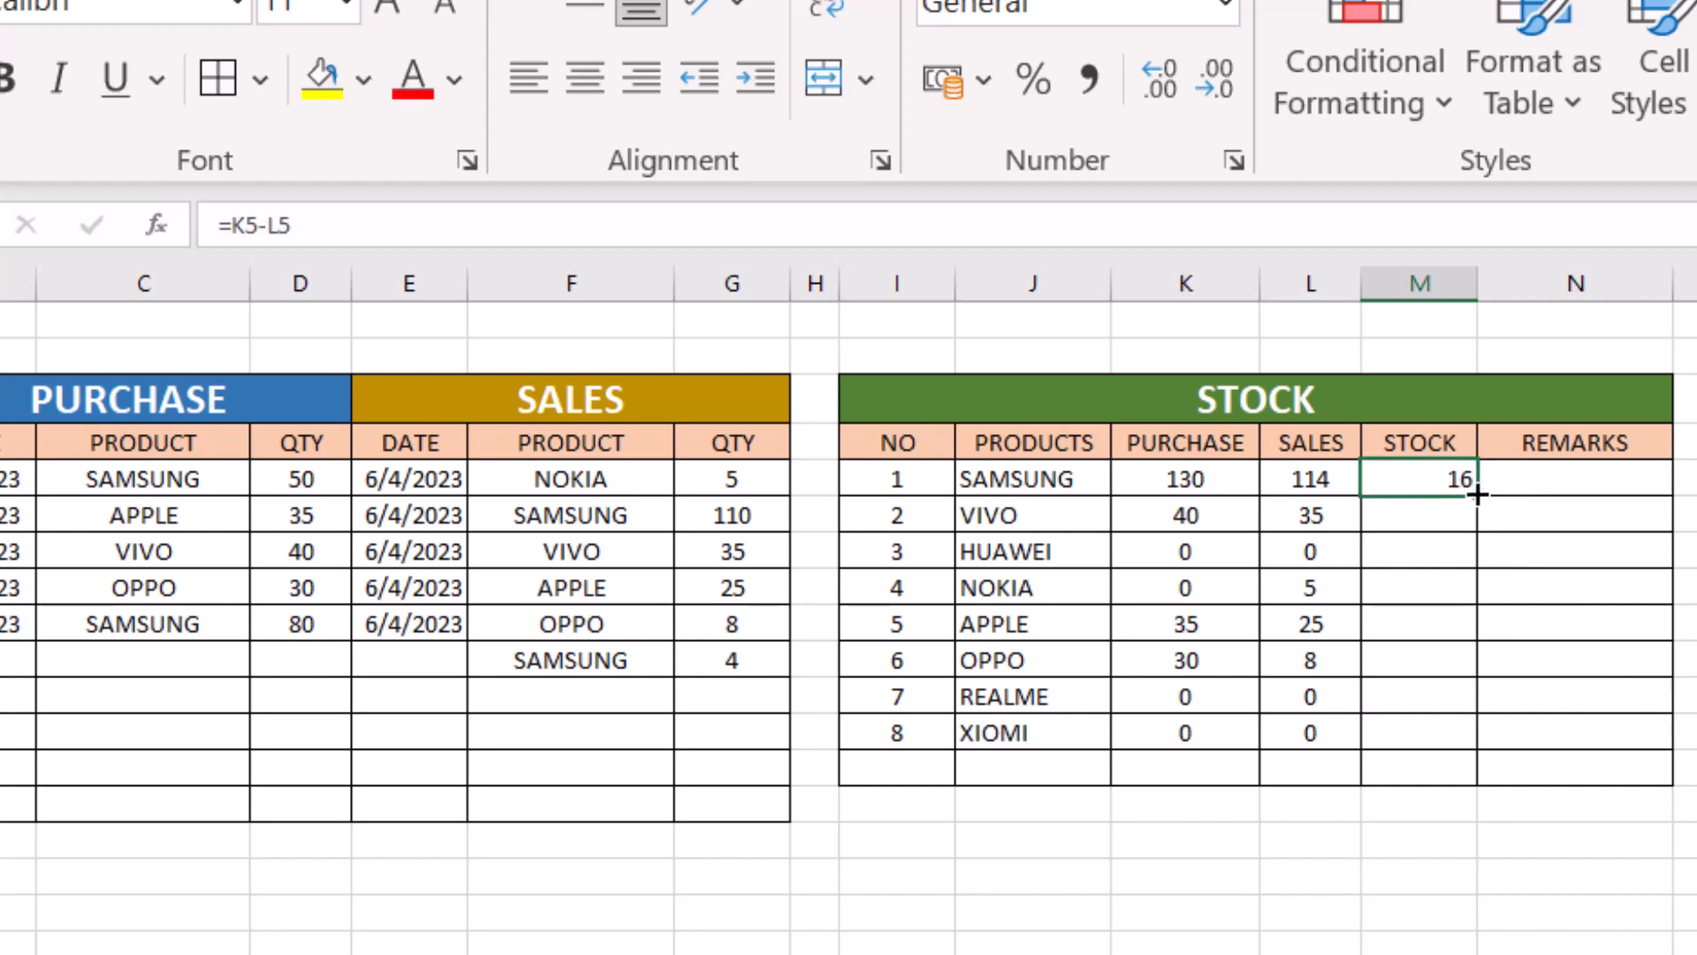
{"action": "left_click_drag", "start_coordinate": [1477, 495], "coordinate": [1472, 745]}
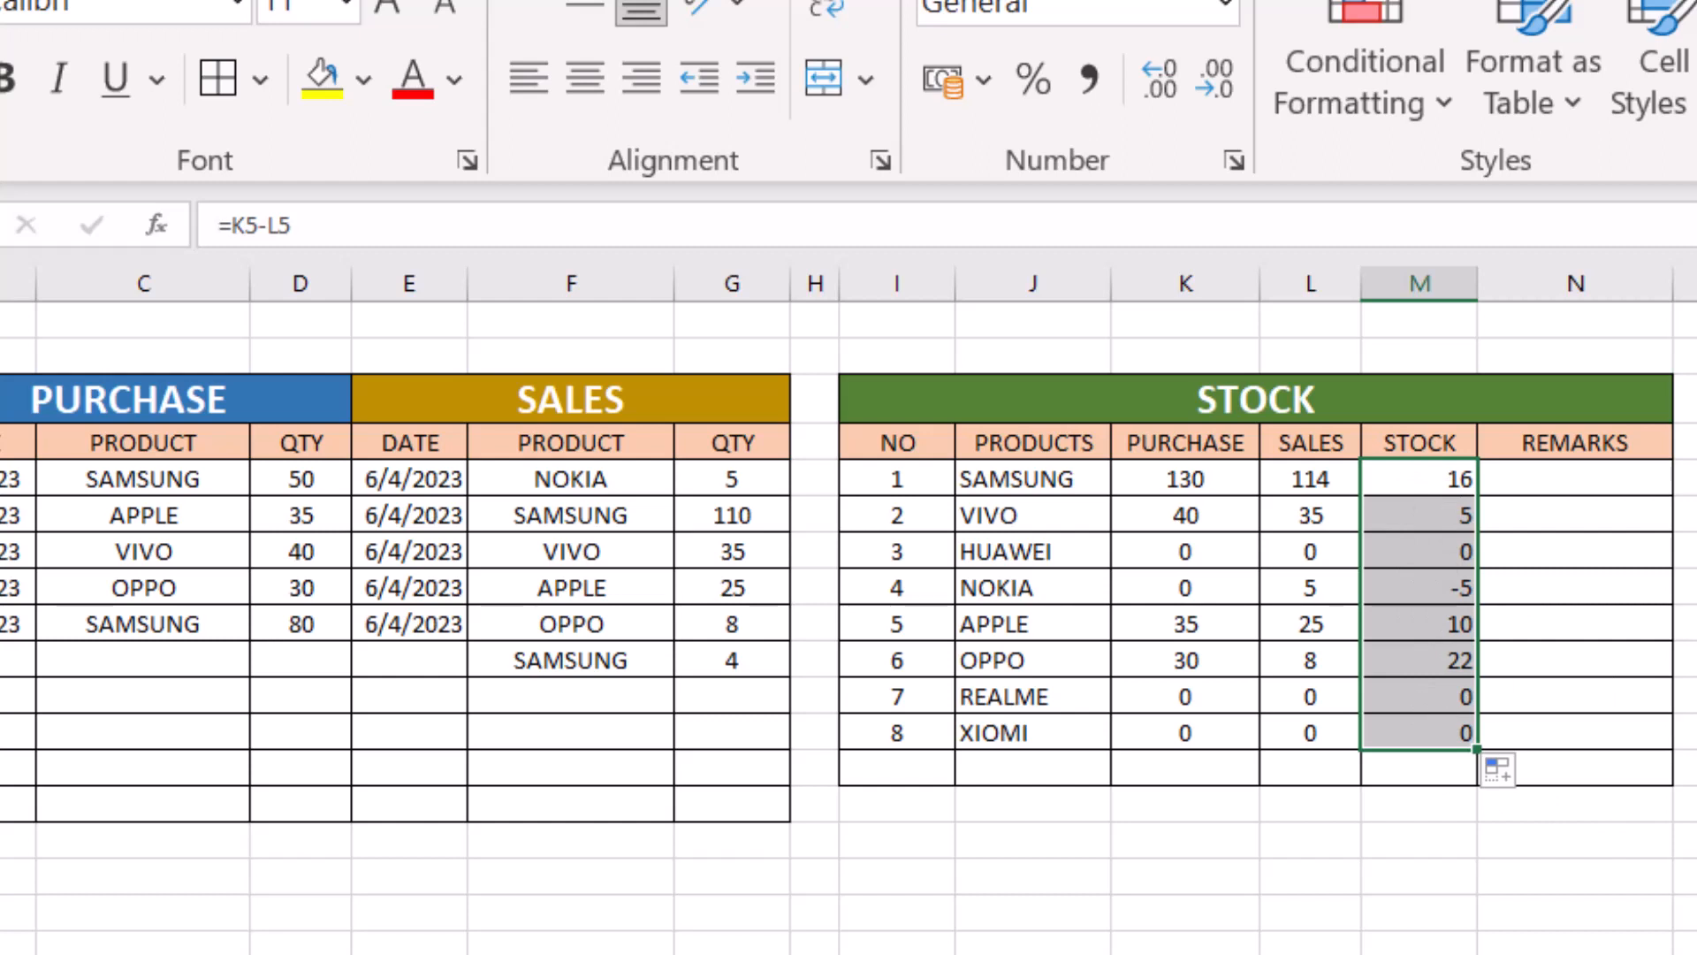
- Check NOKIA's stock and purchase formulas, and add a NOKIA purchase in row 10 with a quantity of 10
{"action": "left_click", "coordinate": [1450, 588]}
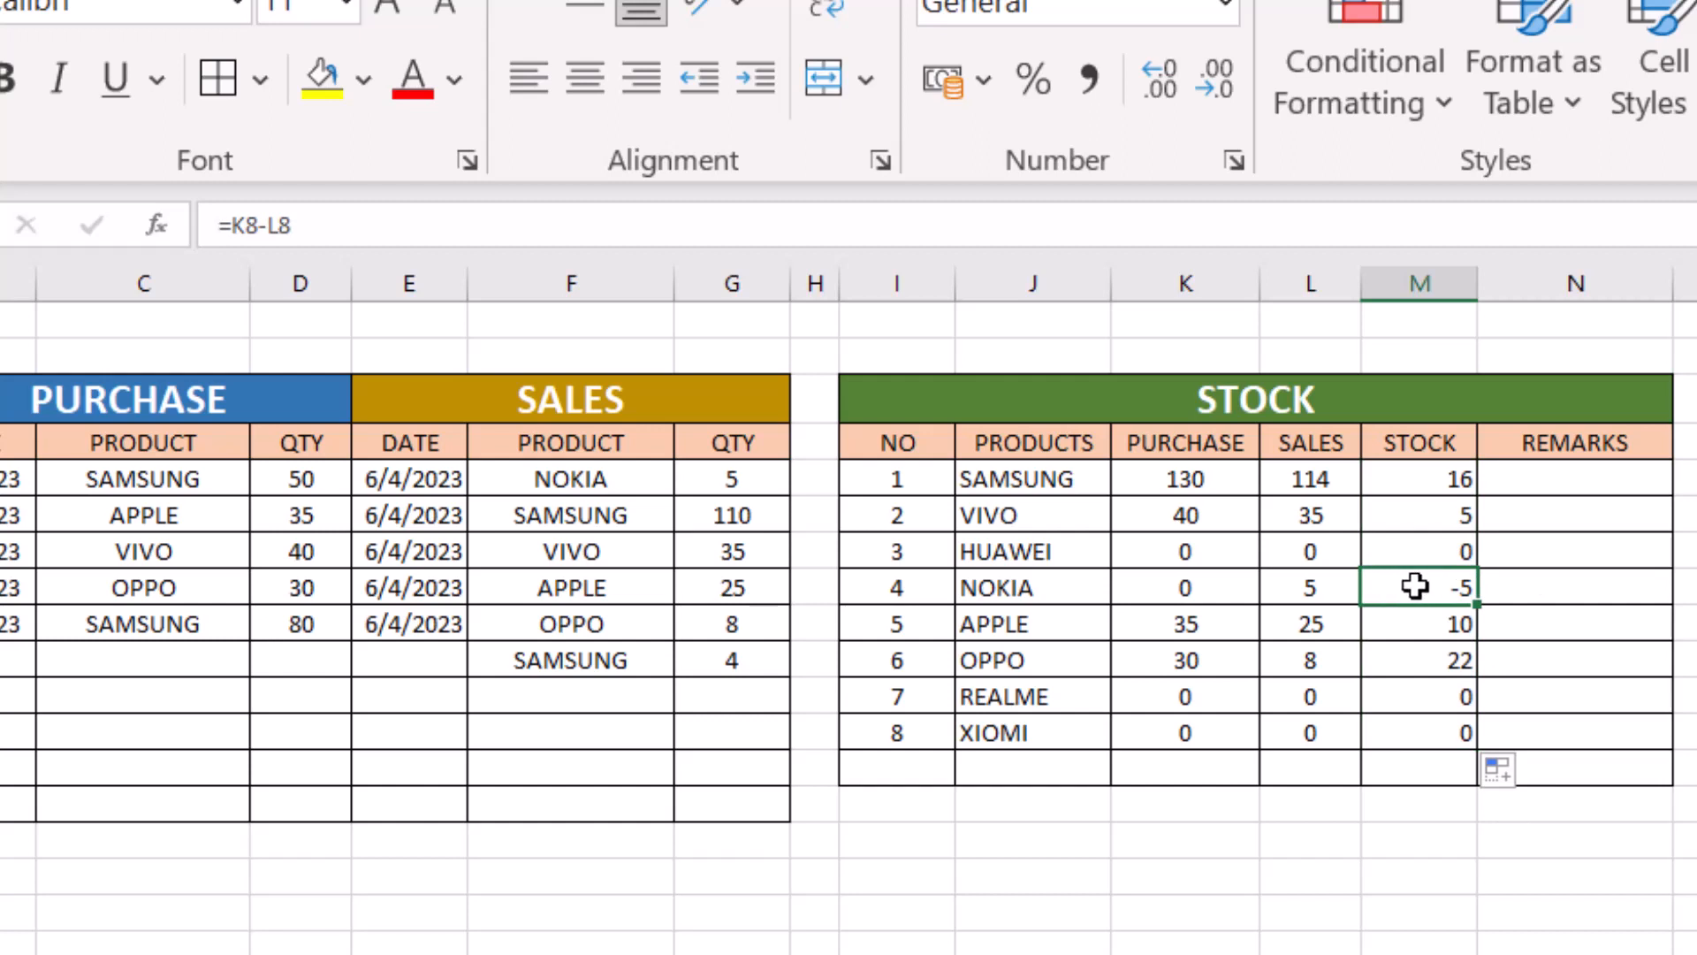
{"action": "left_click", "coordinate": [1184, 588]}
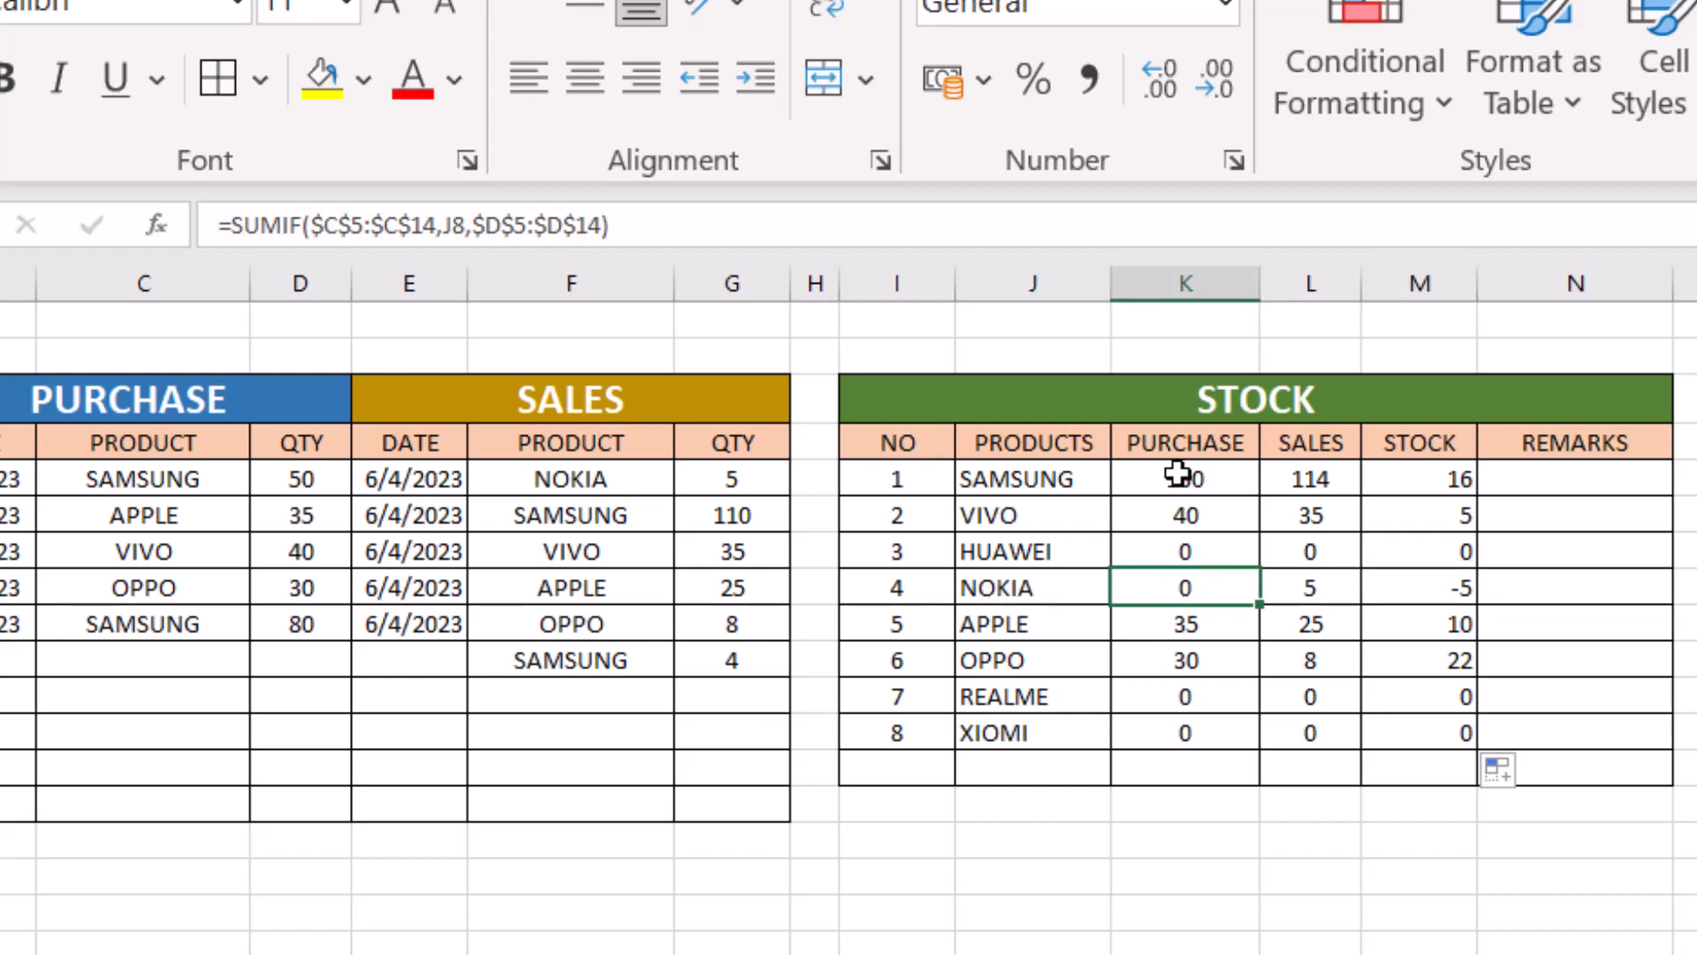
{"action": "left_click", "coordinate": [140, 660]}
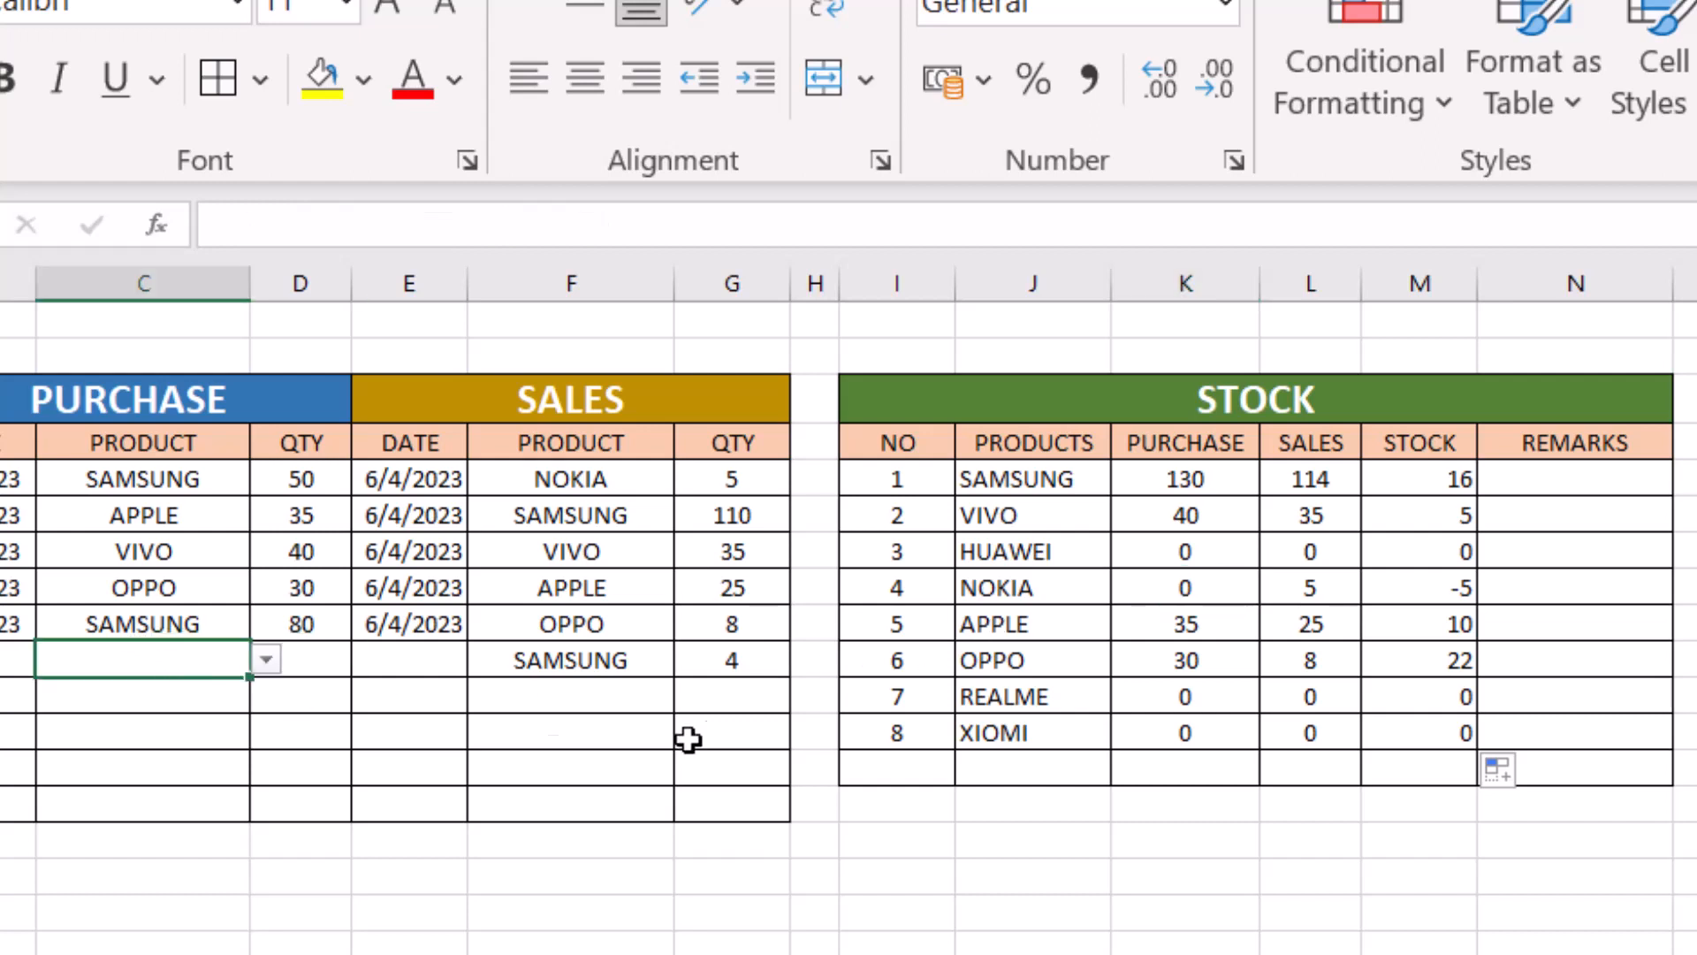
{"action": "left_click", "coordinate": [265, 660]}
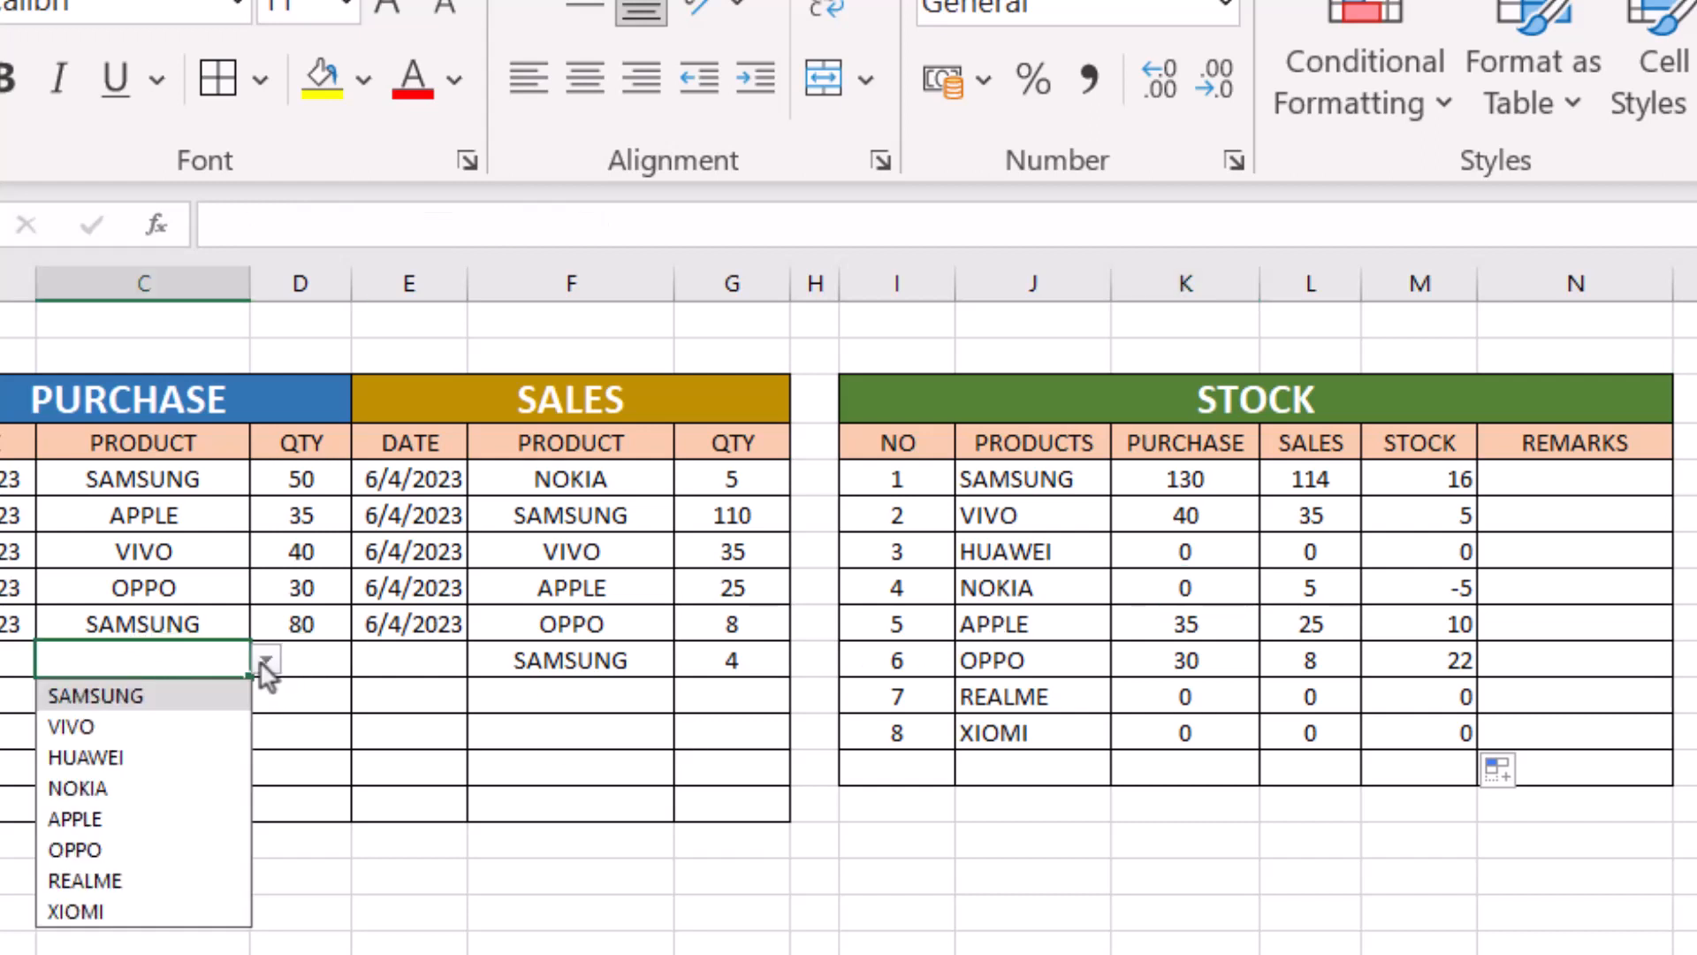
{"action": "left_click", "coordinate": [98, 789]}
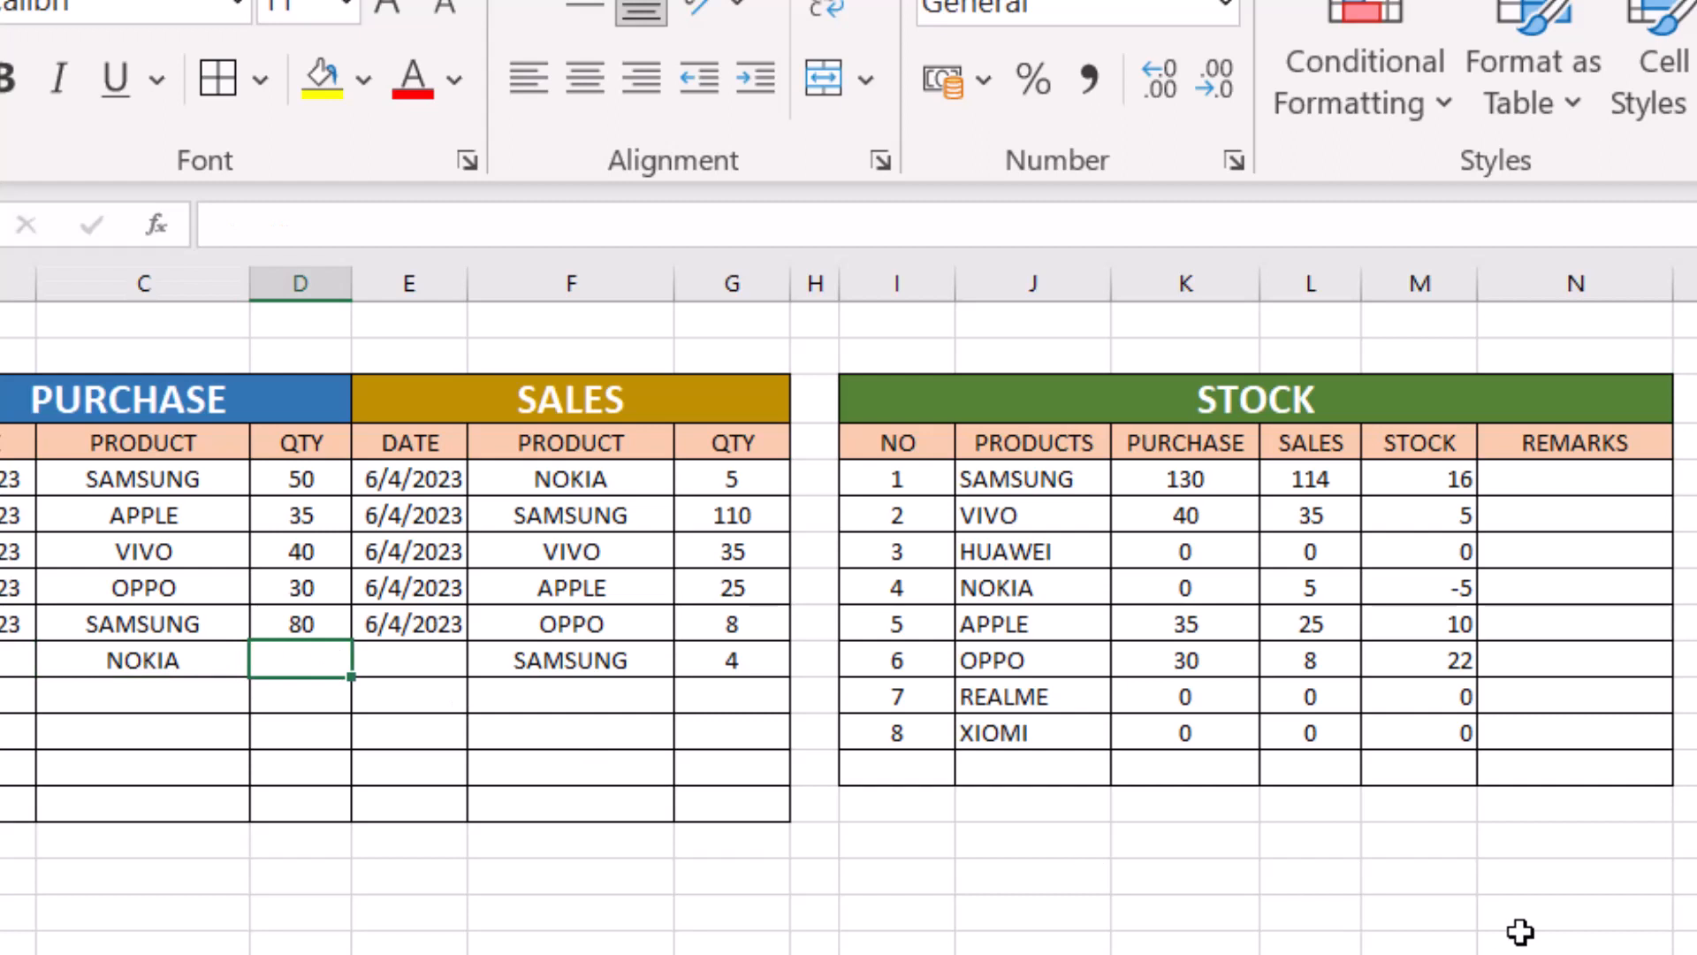
{"action": "type", "text": "10"}
{"action": "key", "text": "Return"}
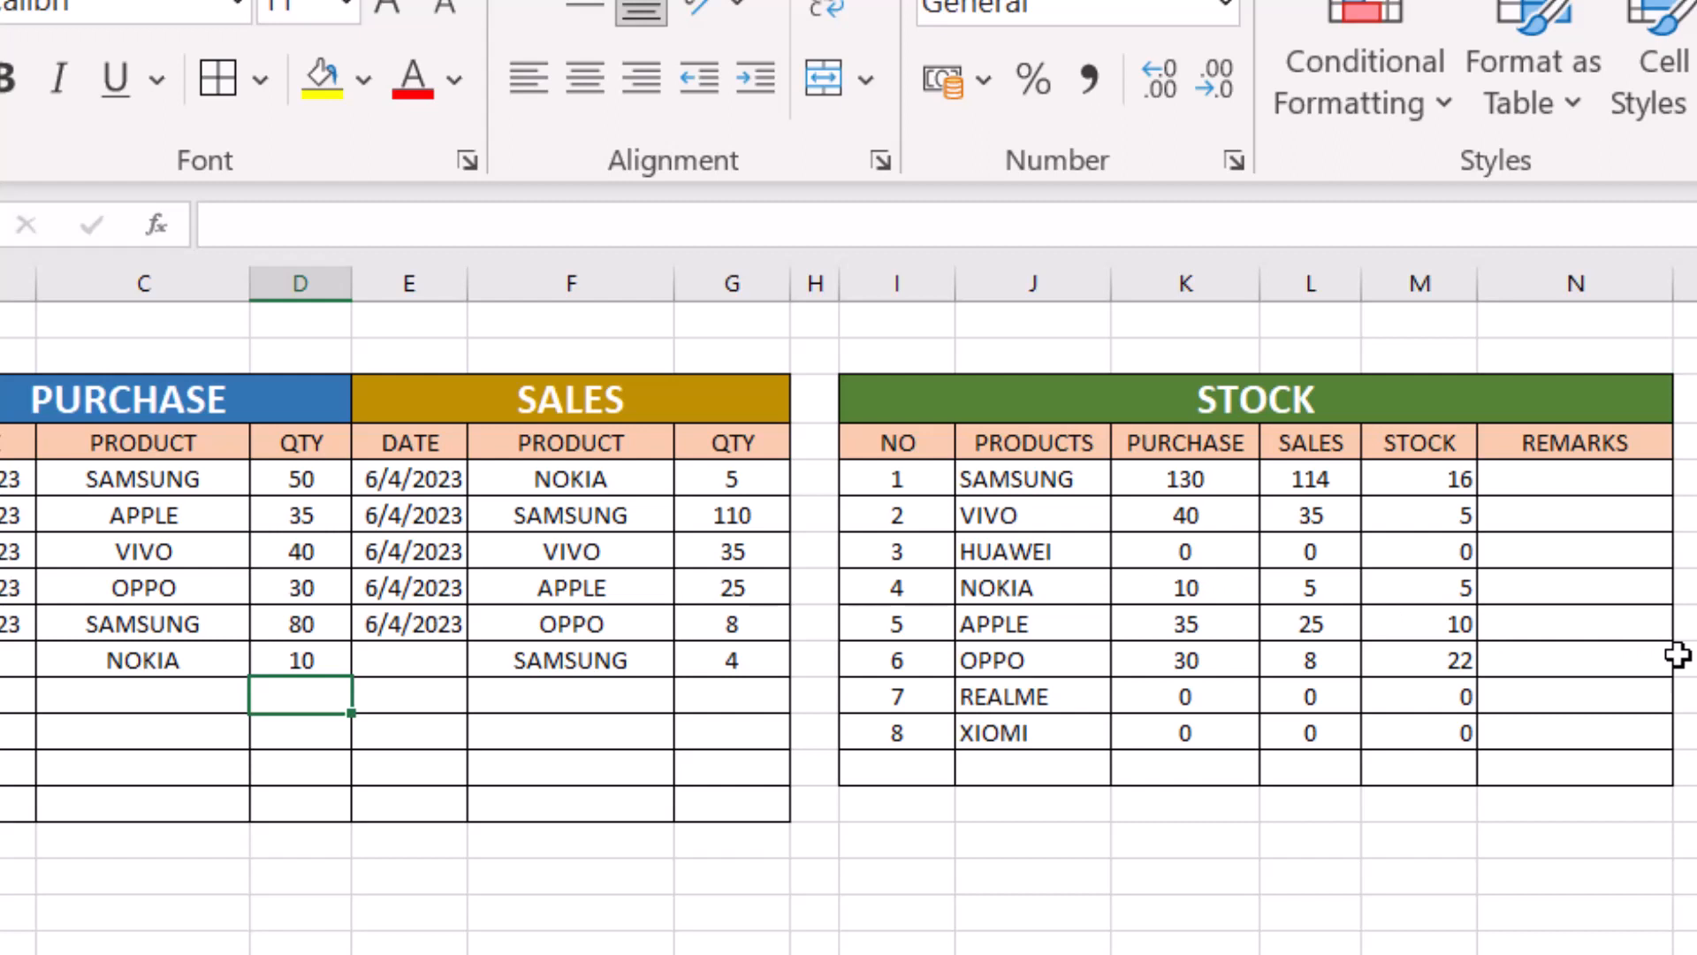
- Enter =IF(M5<=5,"Update Stock","") in N5 as SAMSUNG's remark
{"action": "left_click", "coordinate": [1595, 478]}
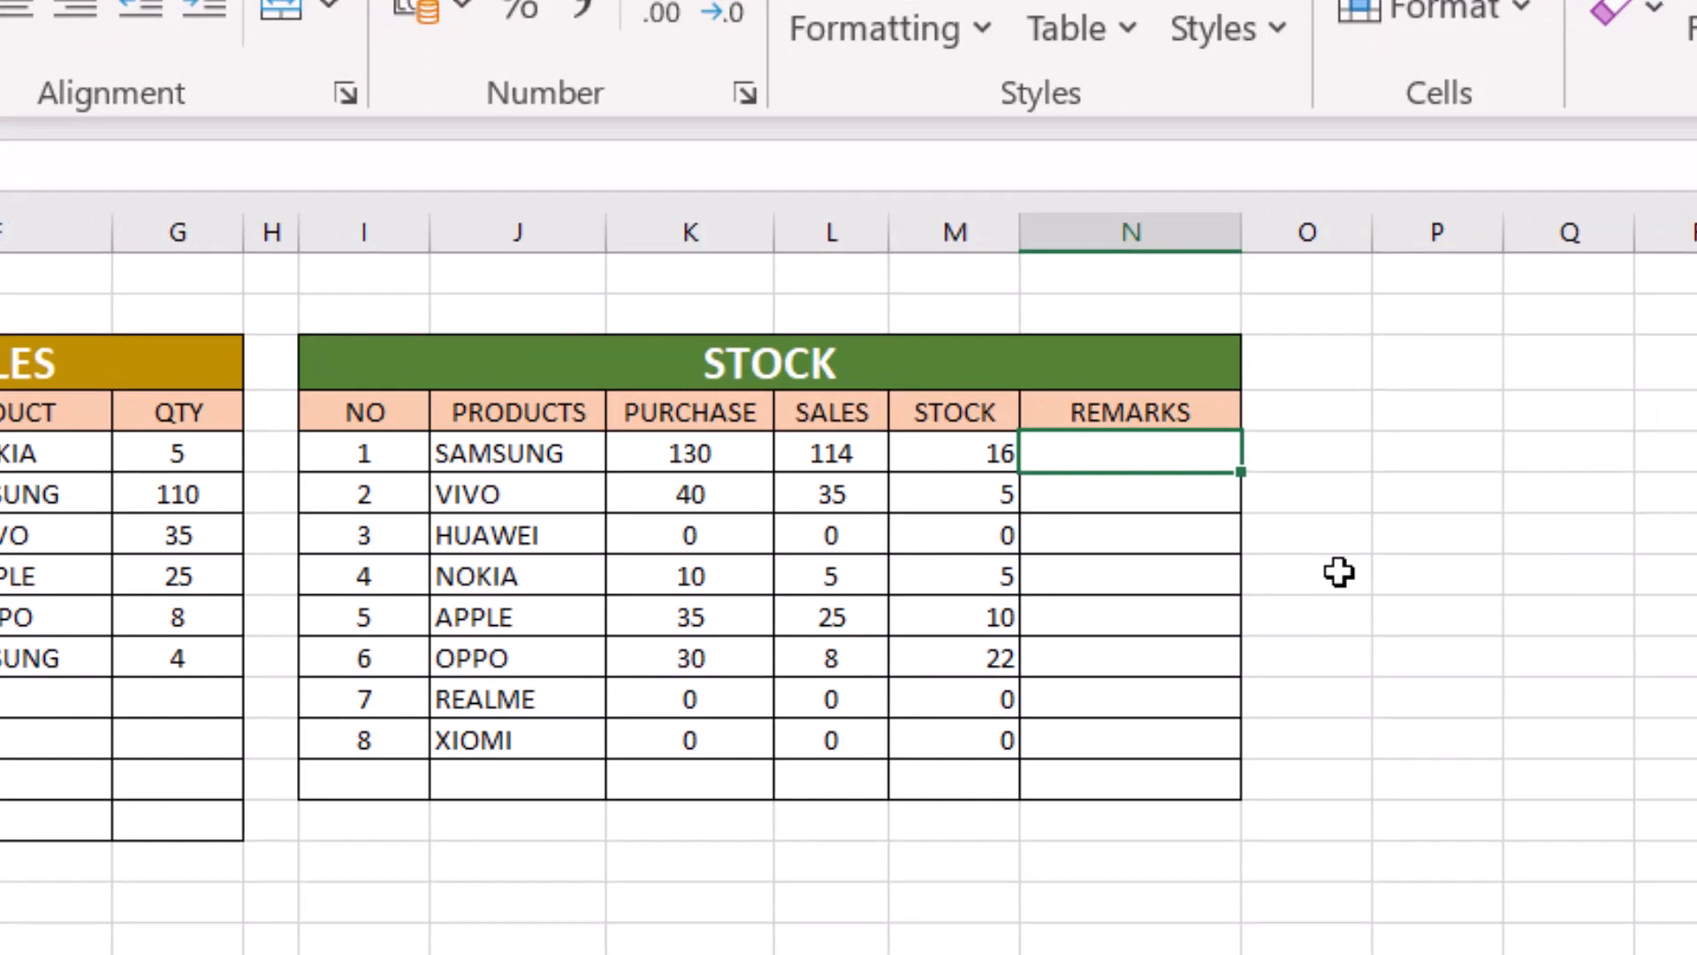
{"action": "type", "text": "=IF"}
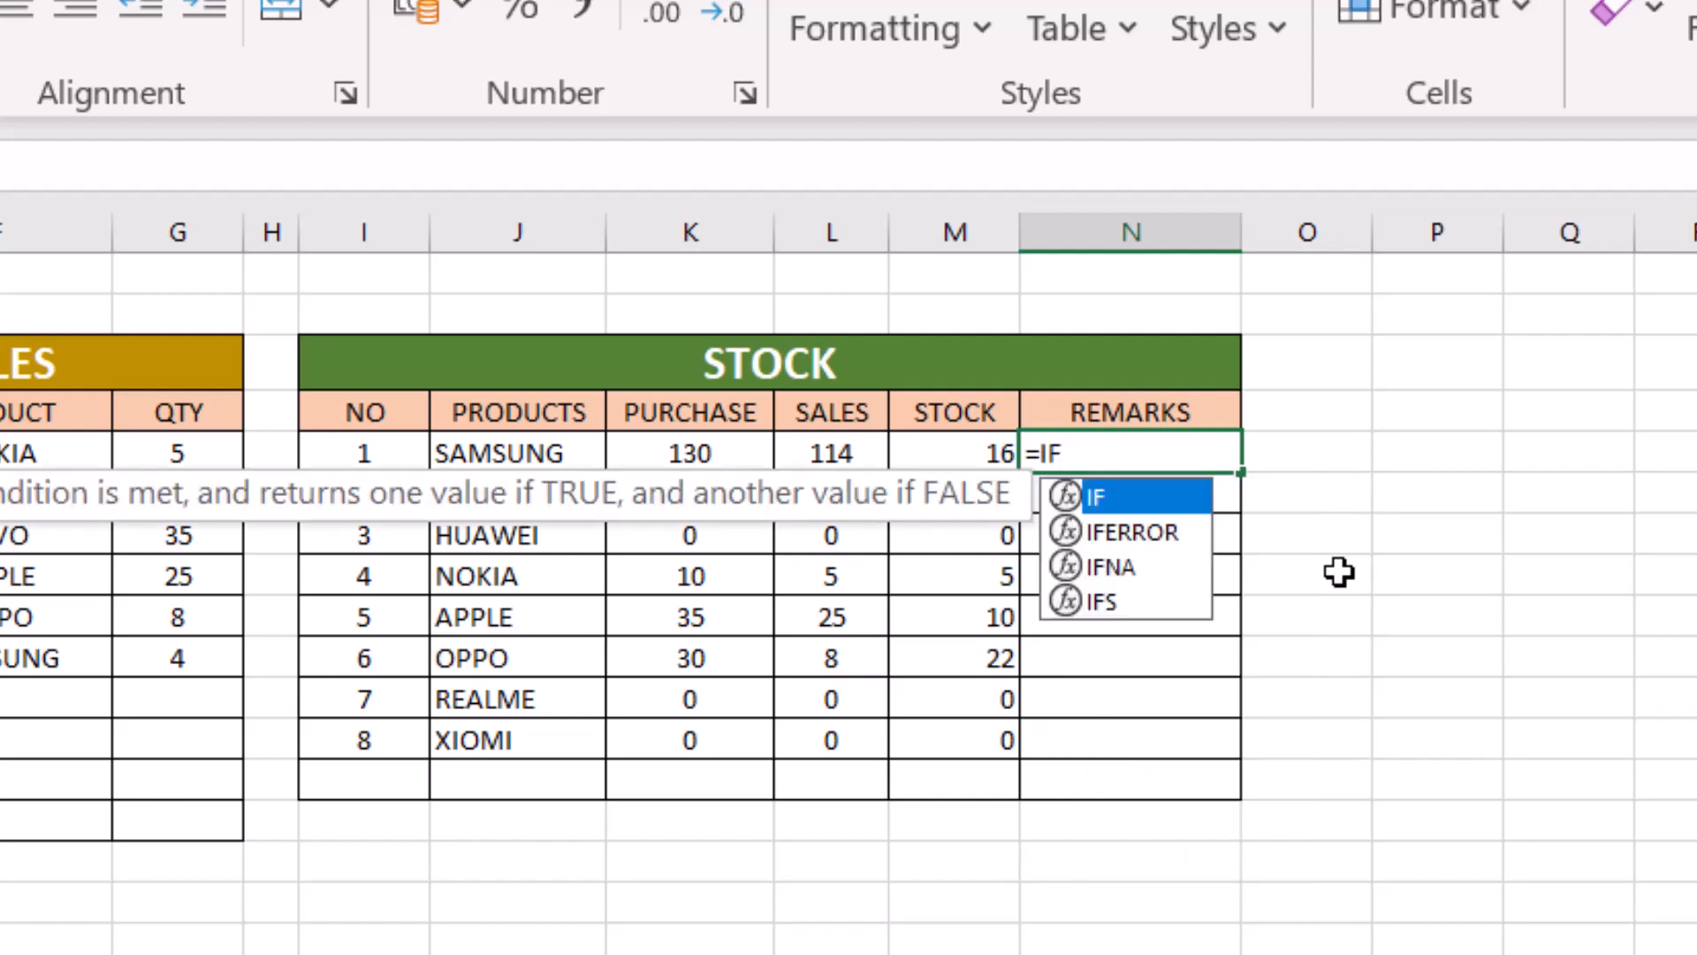
{"action": "type", "text": "("}
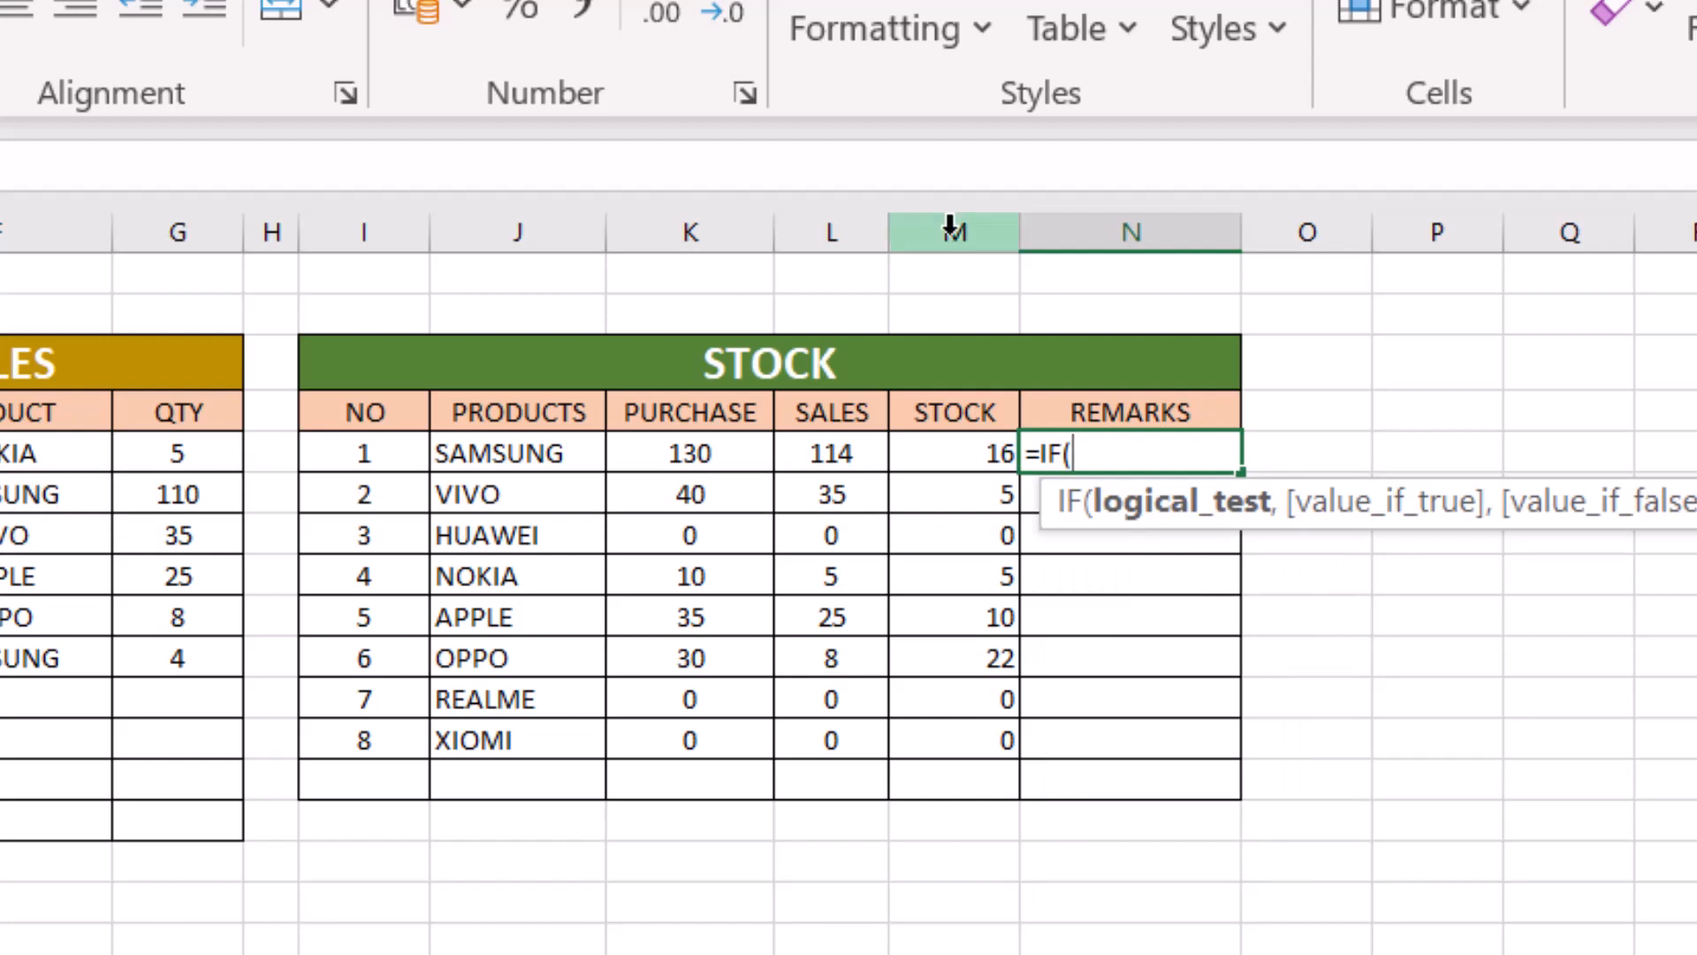
{"action": "left_click", "coordinate": [957, 452]}
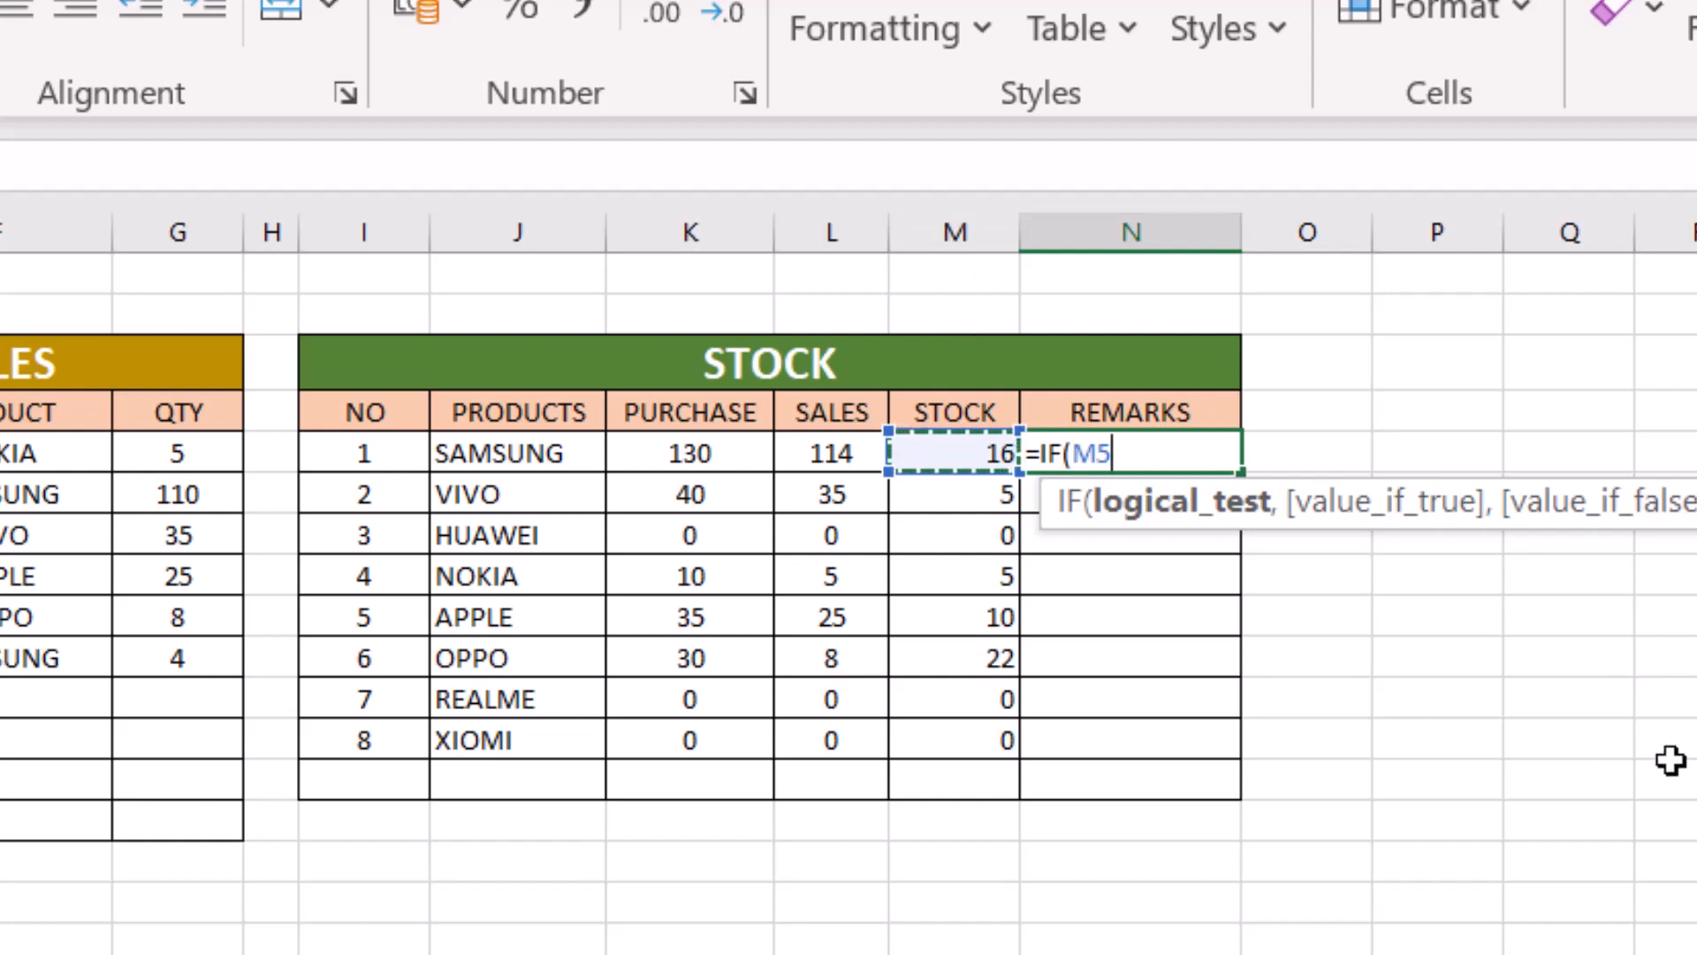
{"action": "type", "text": "<"}
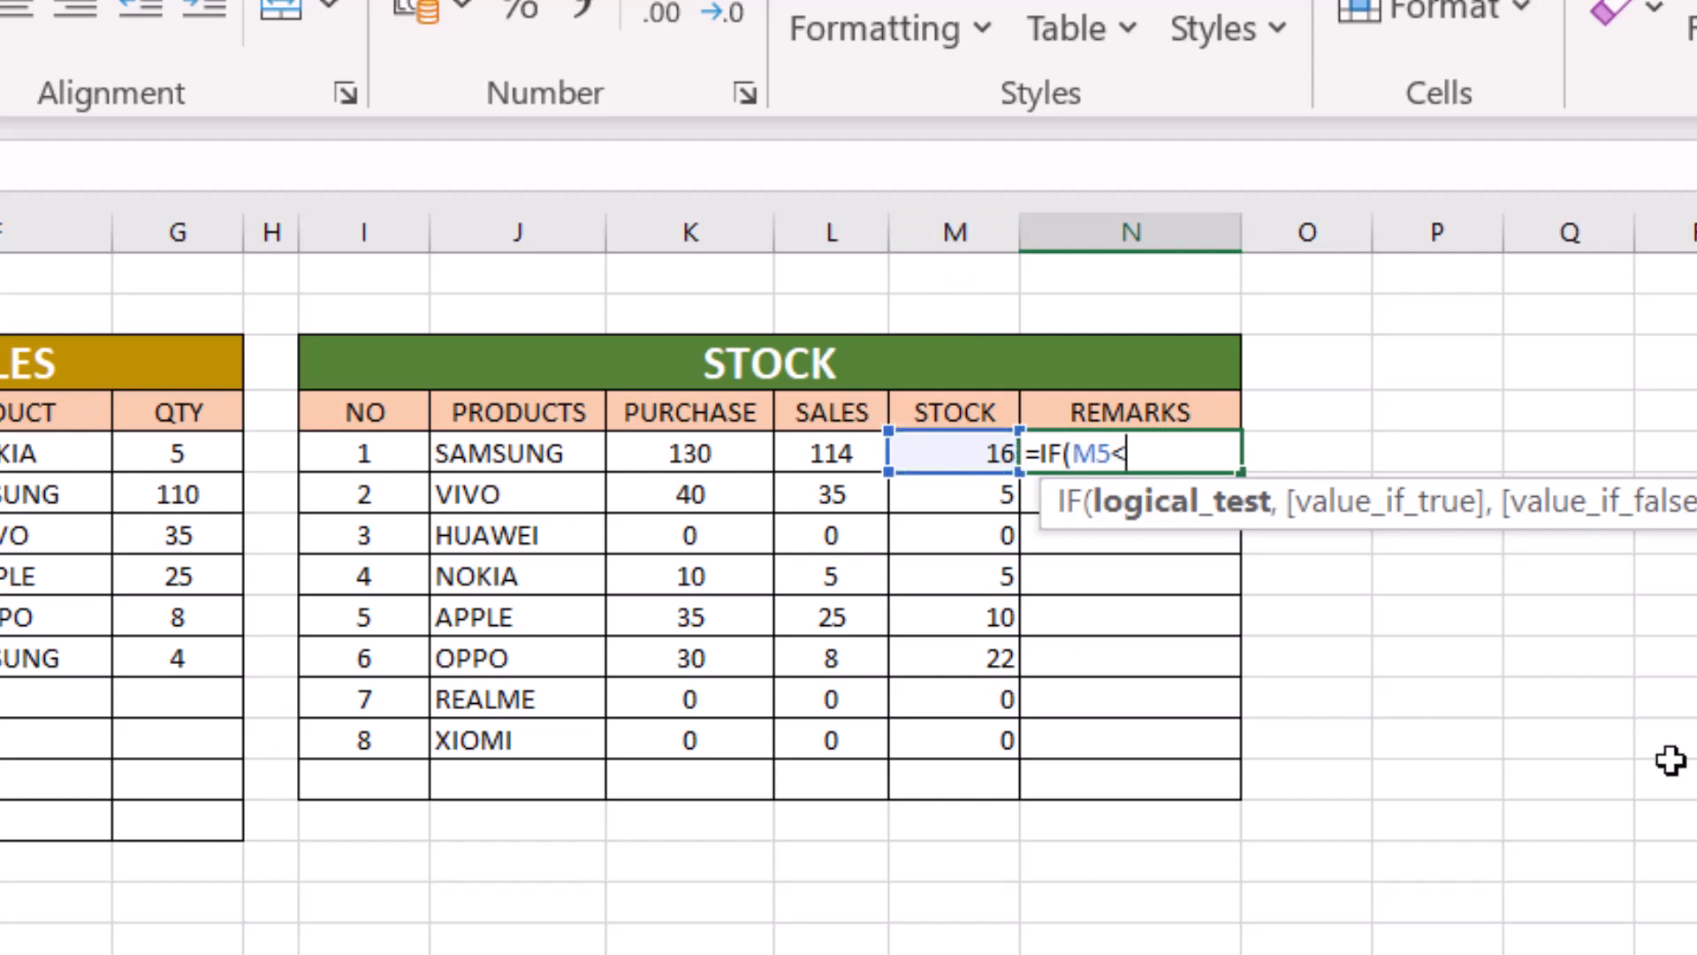
{"action": "type", "text": "=5"}
{"action": "type", "text": ","}
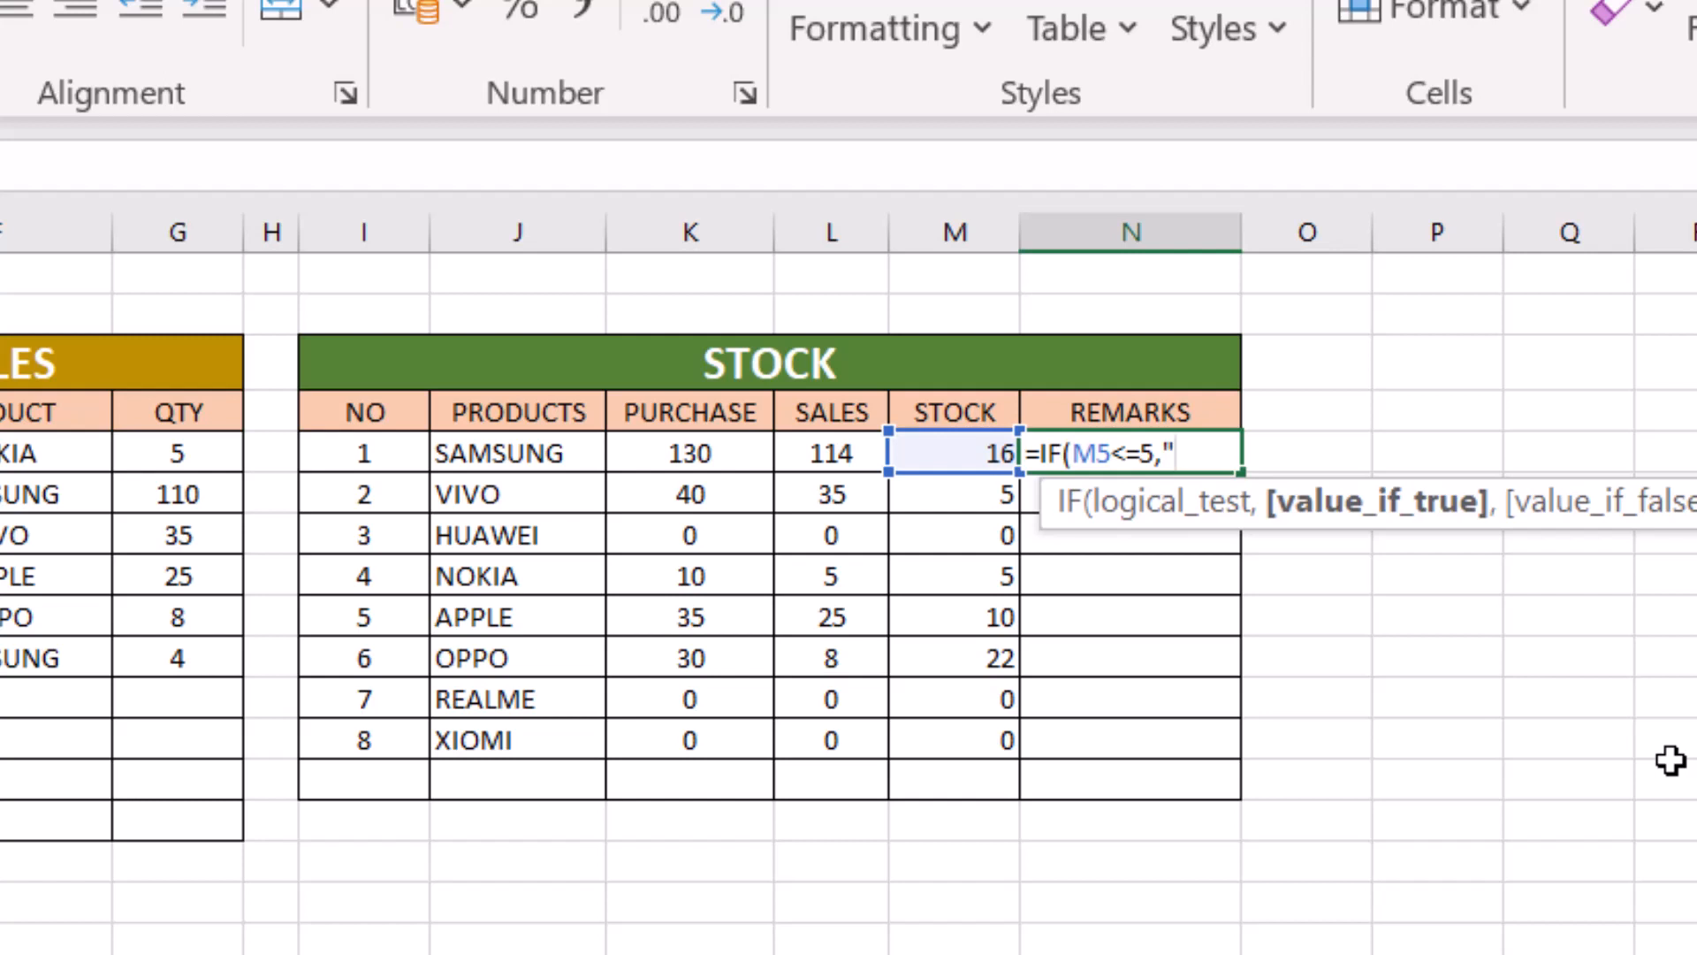
{"action": "type", "text": "u"}
{"action": "key", "text": "BackSpace"}
{"action": "type", "text": "Update"}
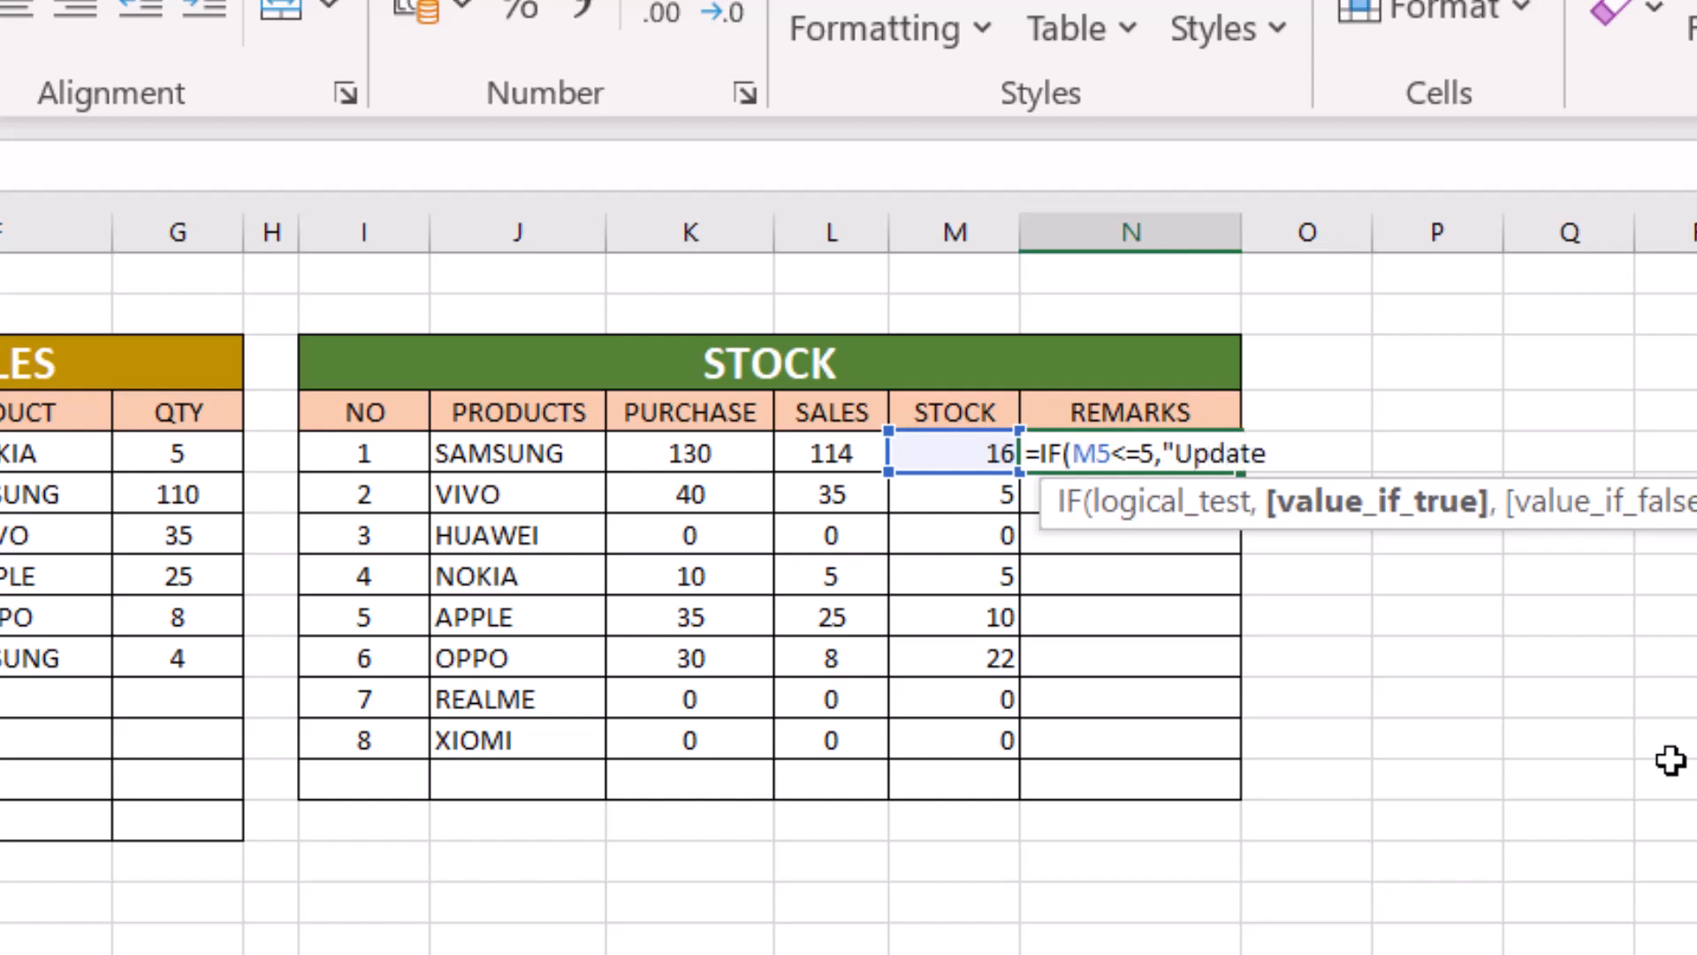
{"action": "type", "text": " Stock\","}
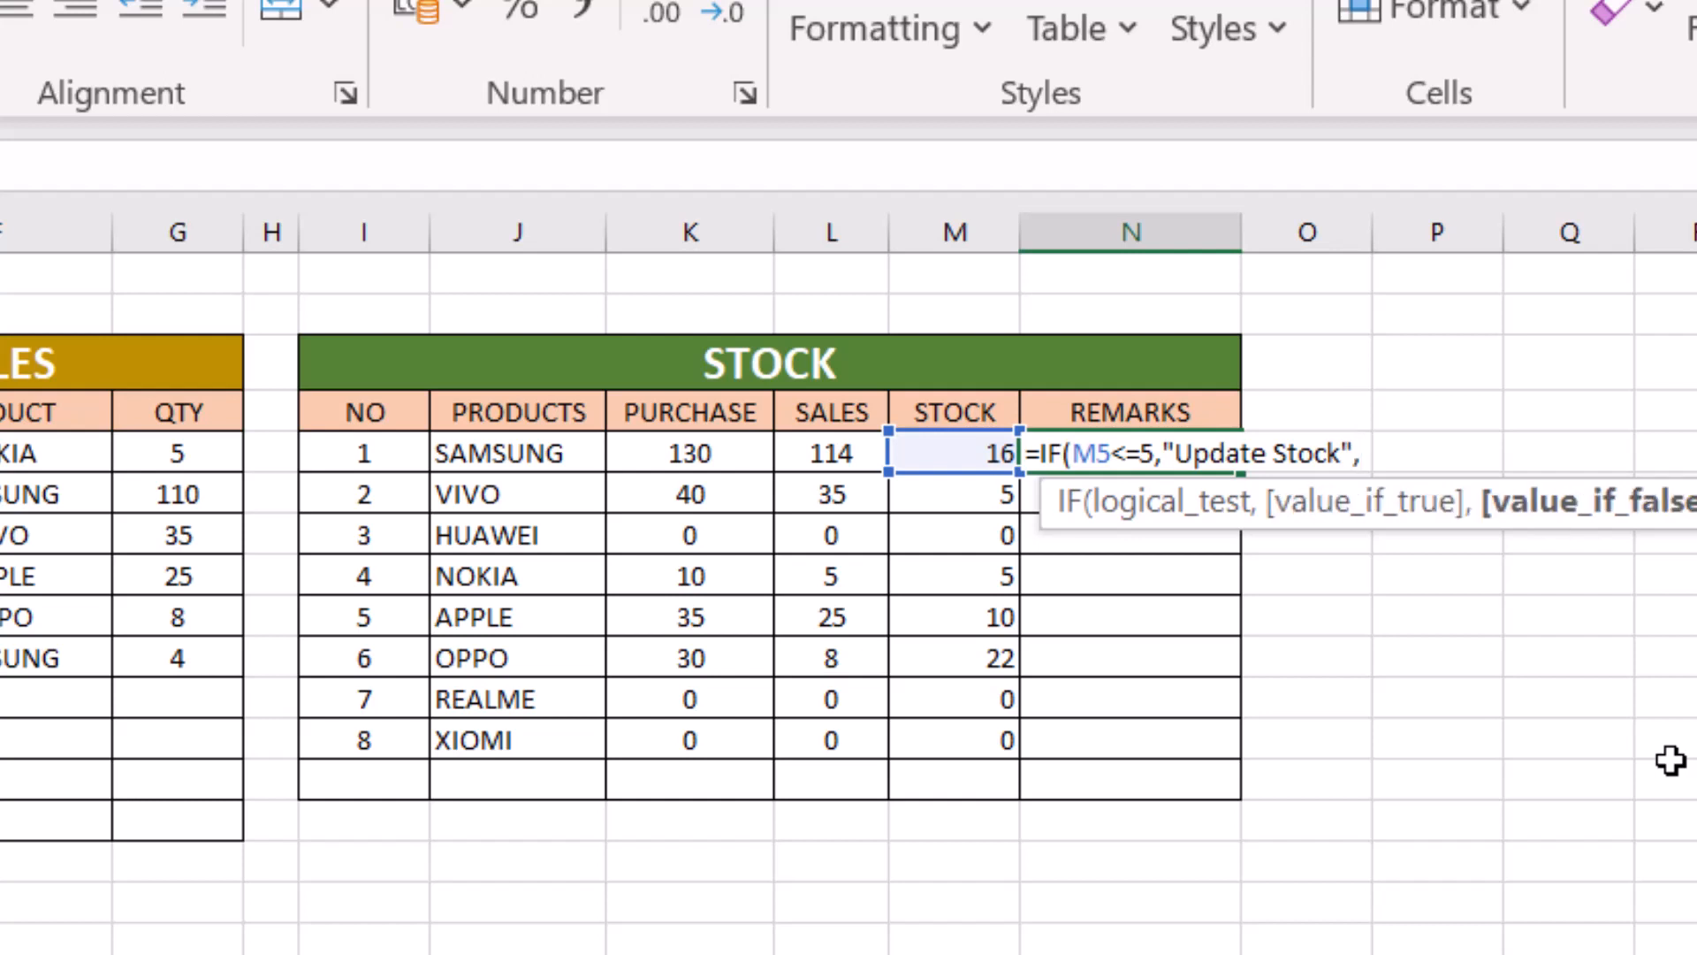
{"action": "type", "text": "\"\")"}
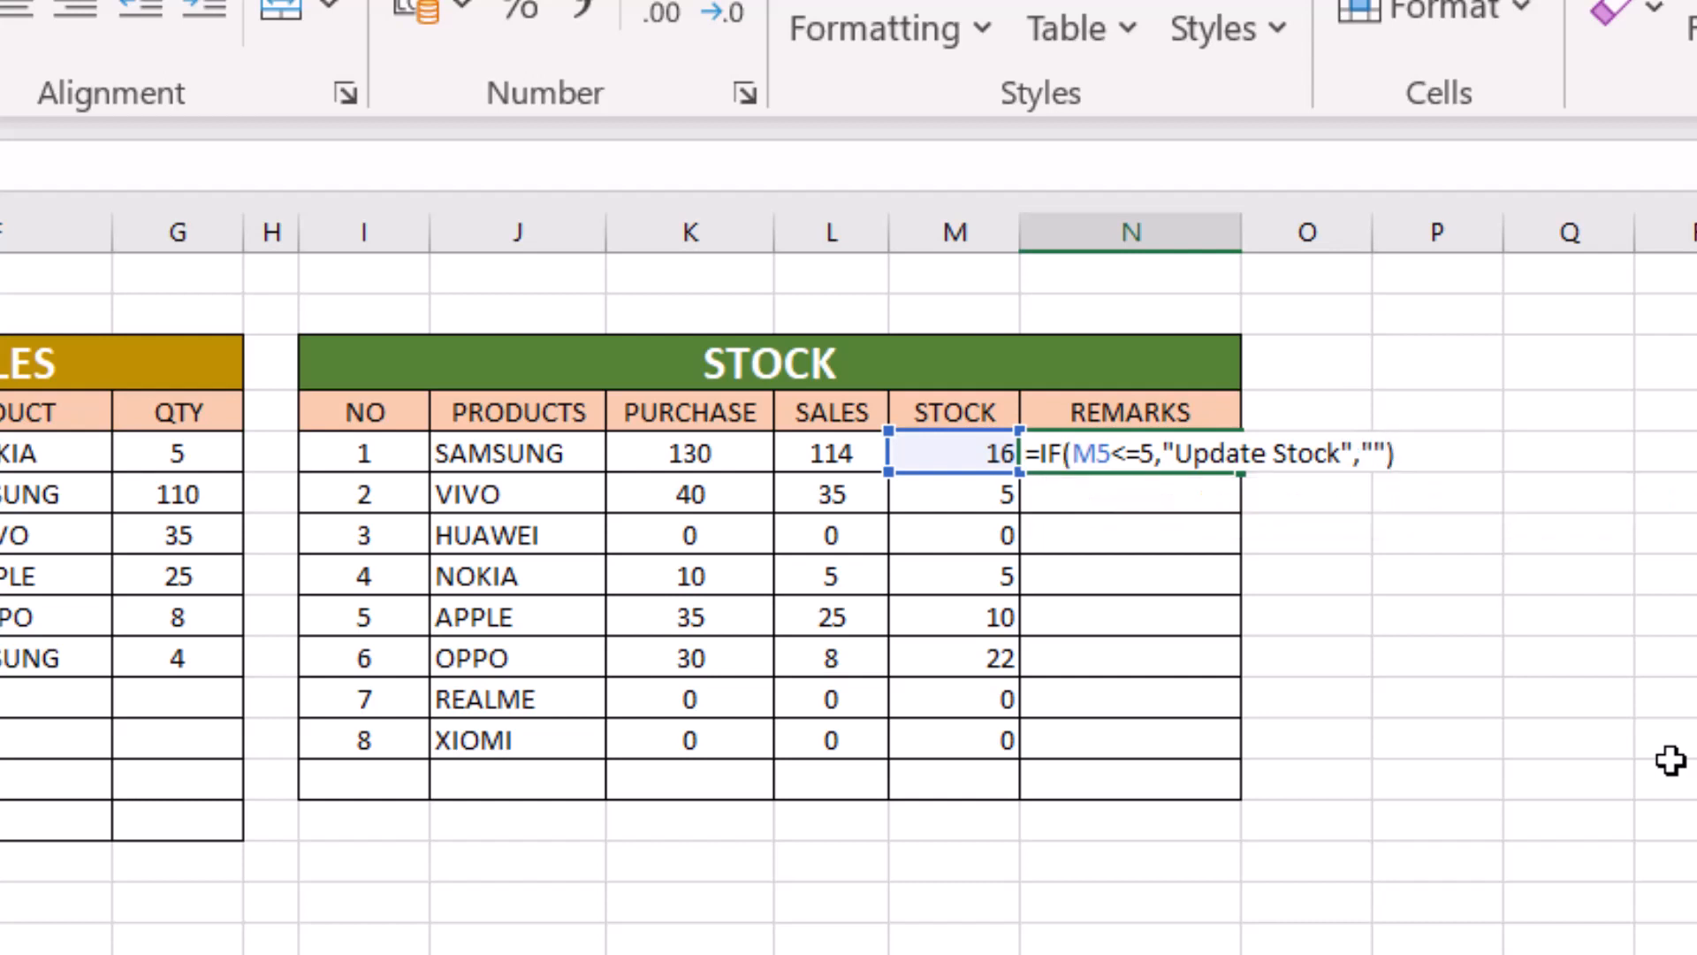
{"action": "key", "text": "Return"}
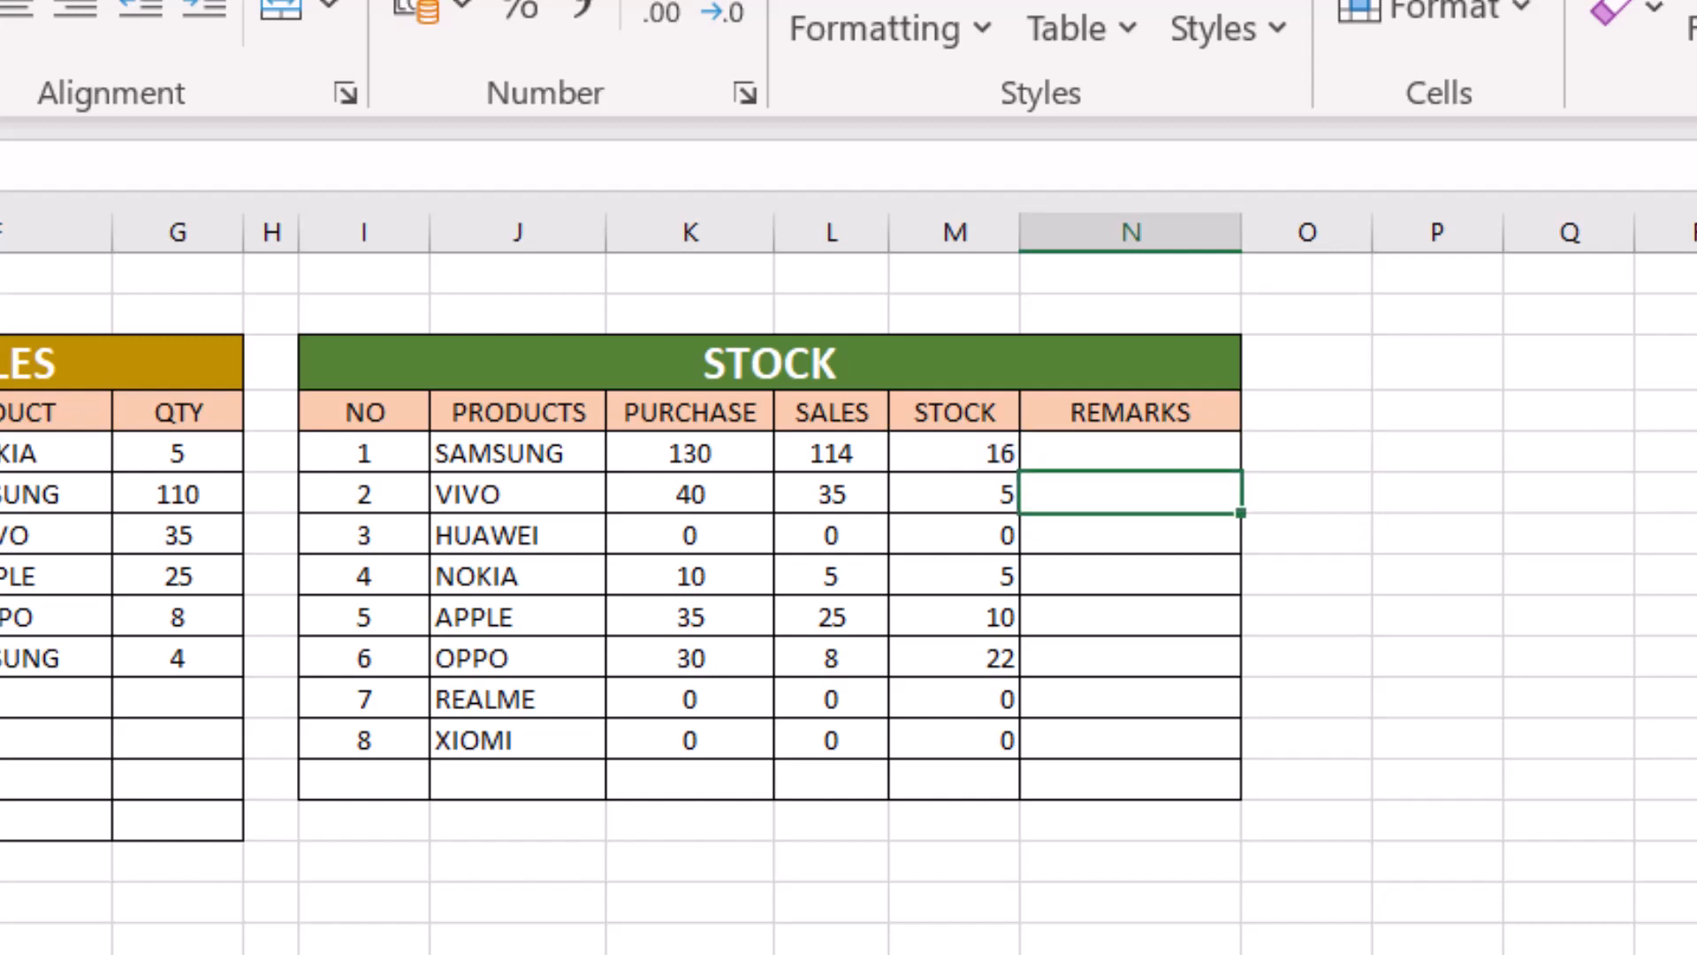
- Fill the N5 remarks formula down to XIOMI in N12
{"action": "left_click", "coordinate": [1143, 454]}
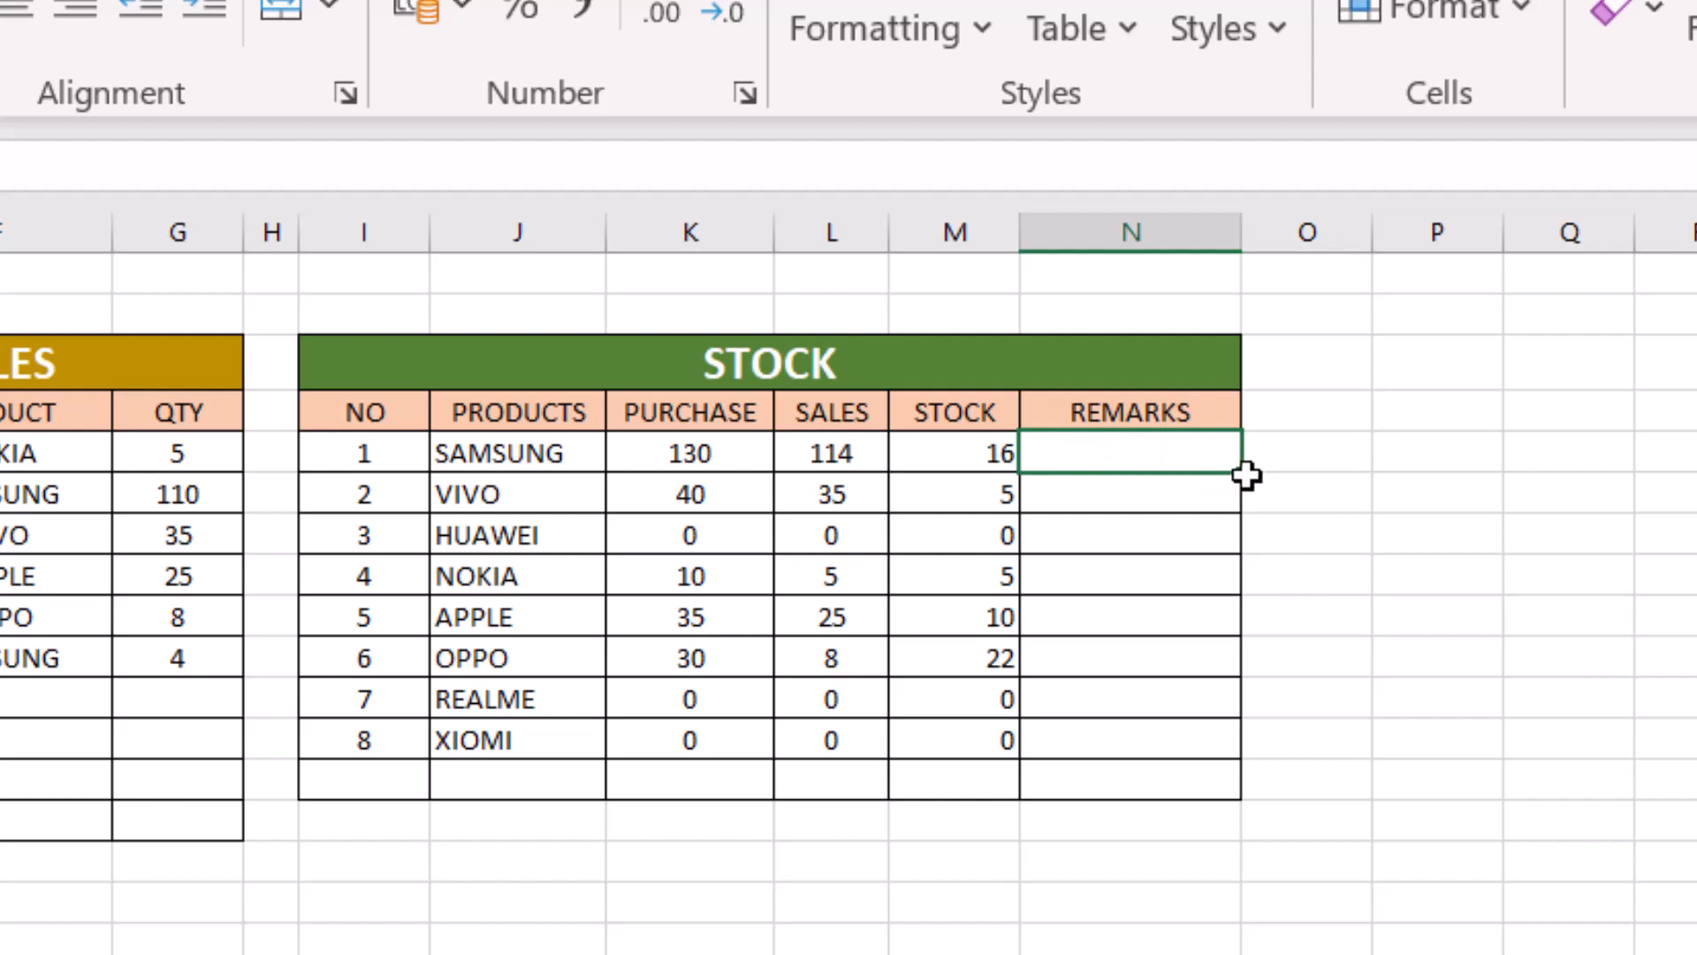
{"action": "left_click_drag", "start_coordinate": [1240, 478], "coordinate": [1233, 764]}
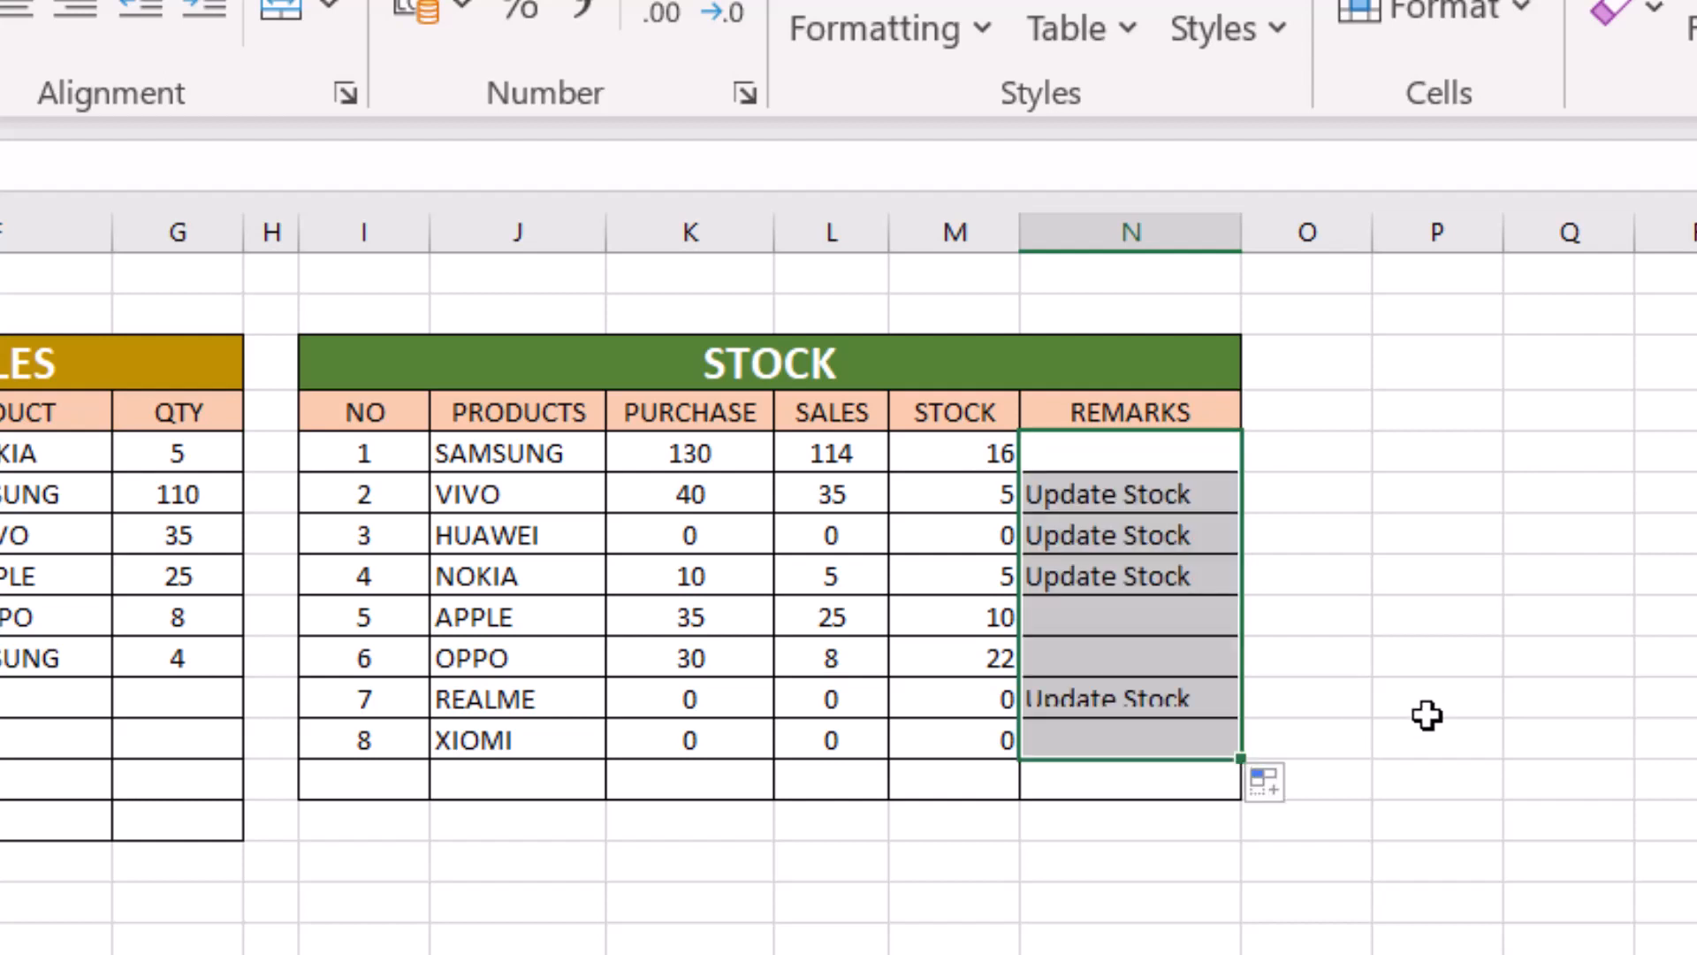
{"action": "left_click", "coordinate": [1336, 697]}
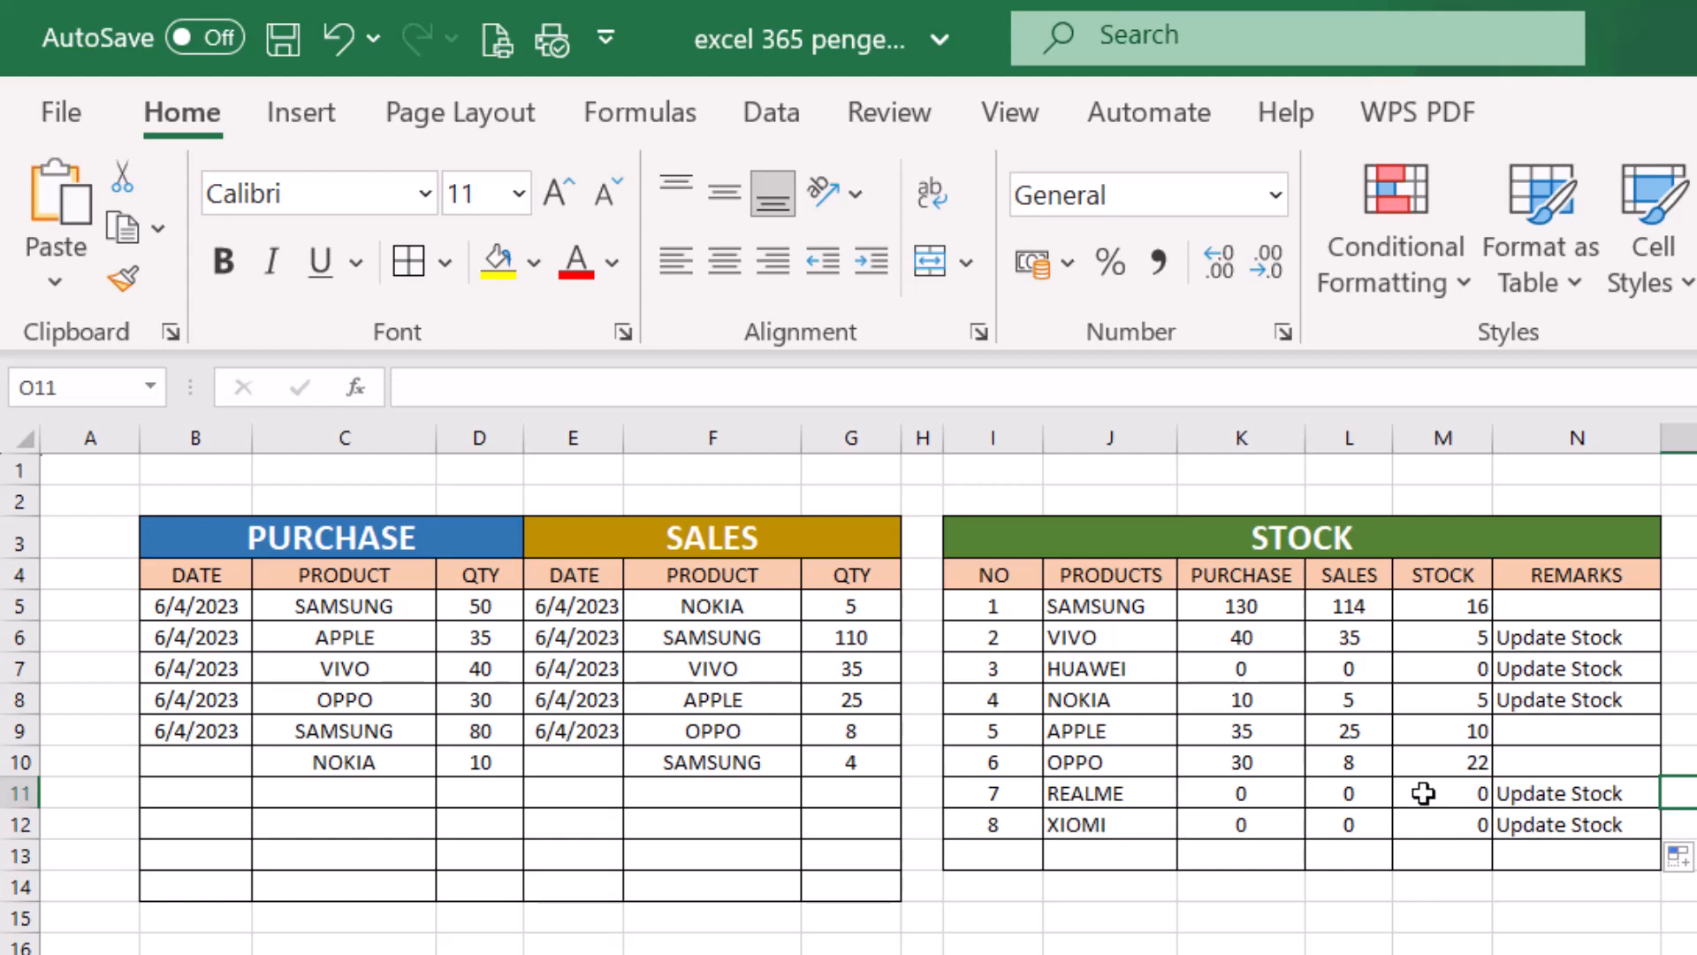
- Add a purchase entry in row 11 with VIVO chosen as the product and a quantity of 15
{"action": "left_click", "coordinate": [357, 801]}
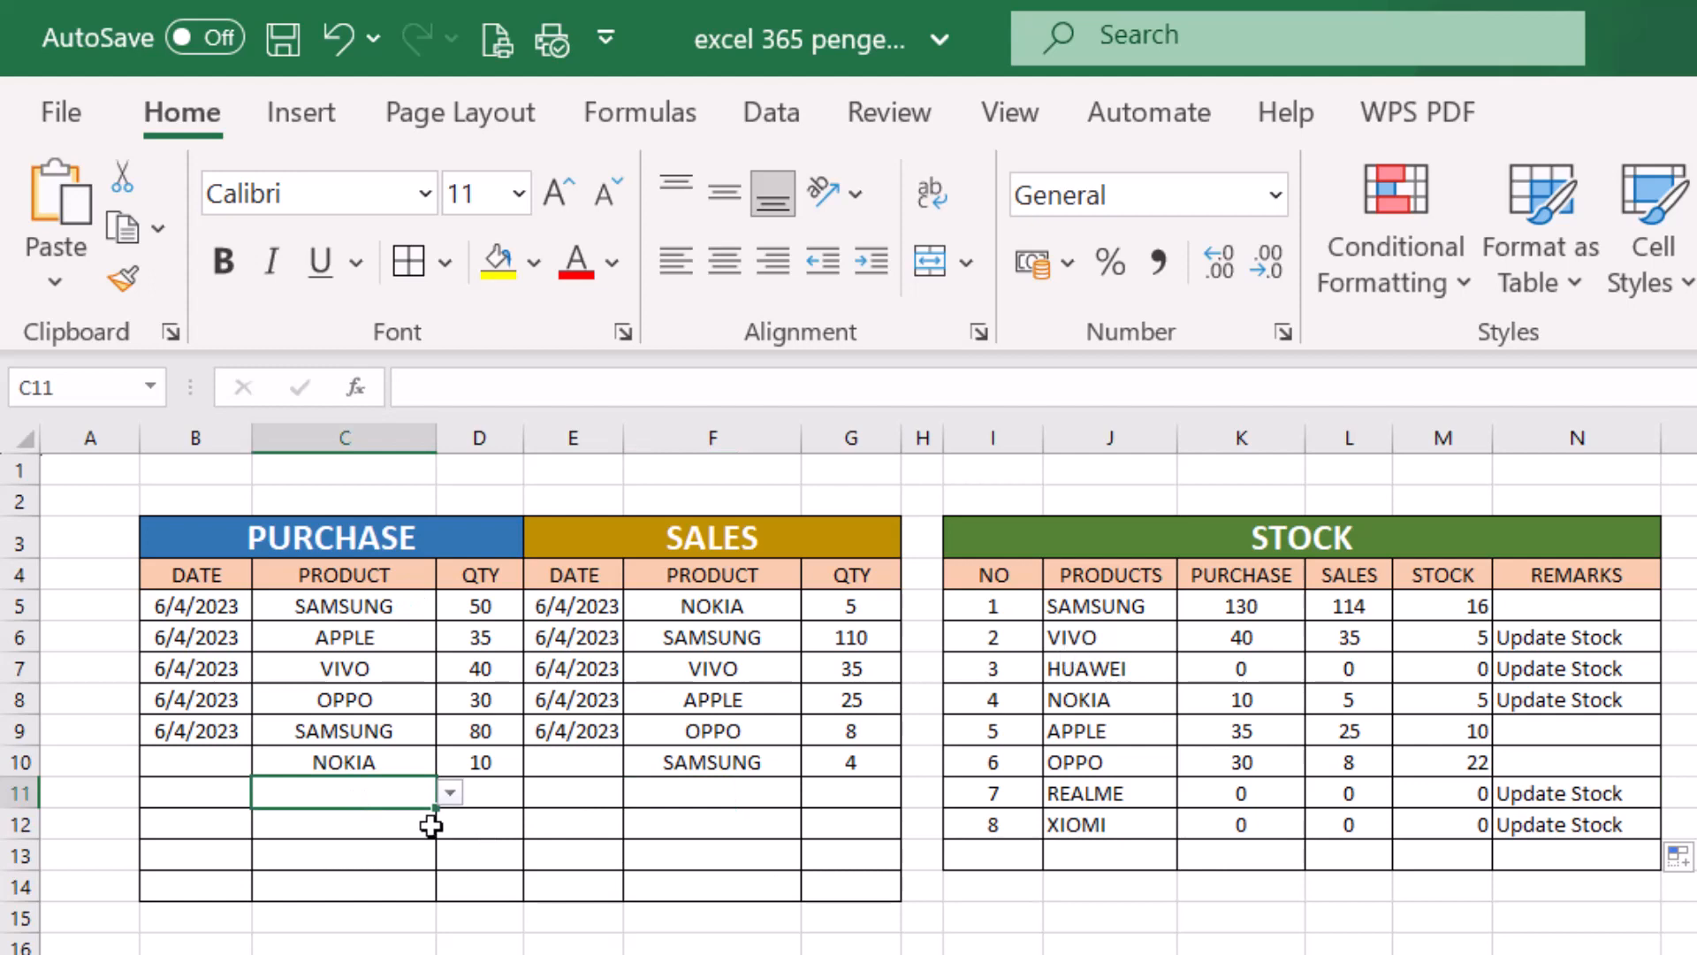
{"action": "left_click", "coordinate": [451, 793]}
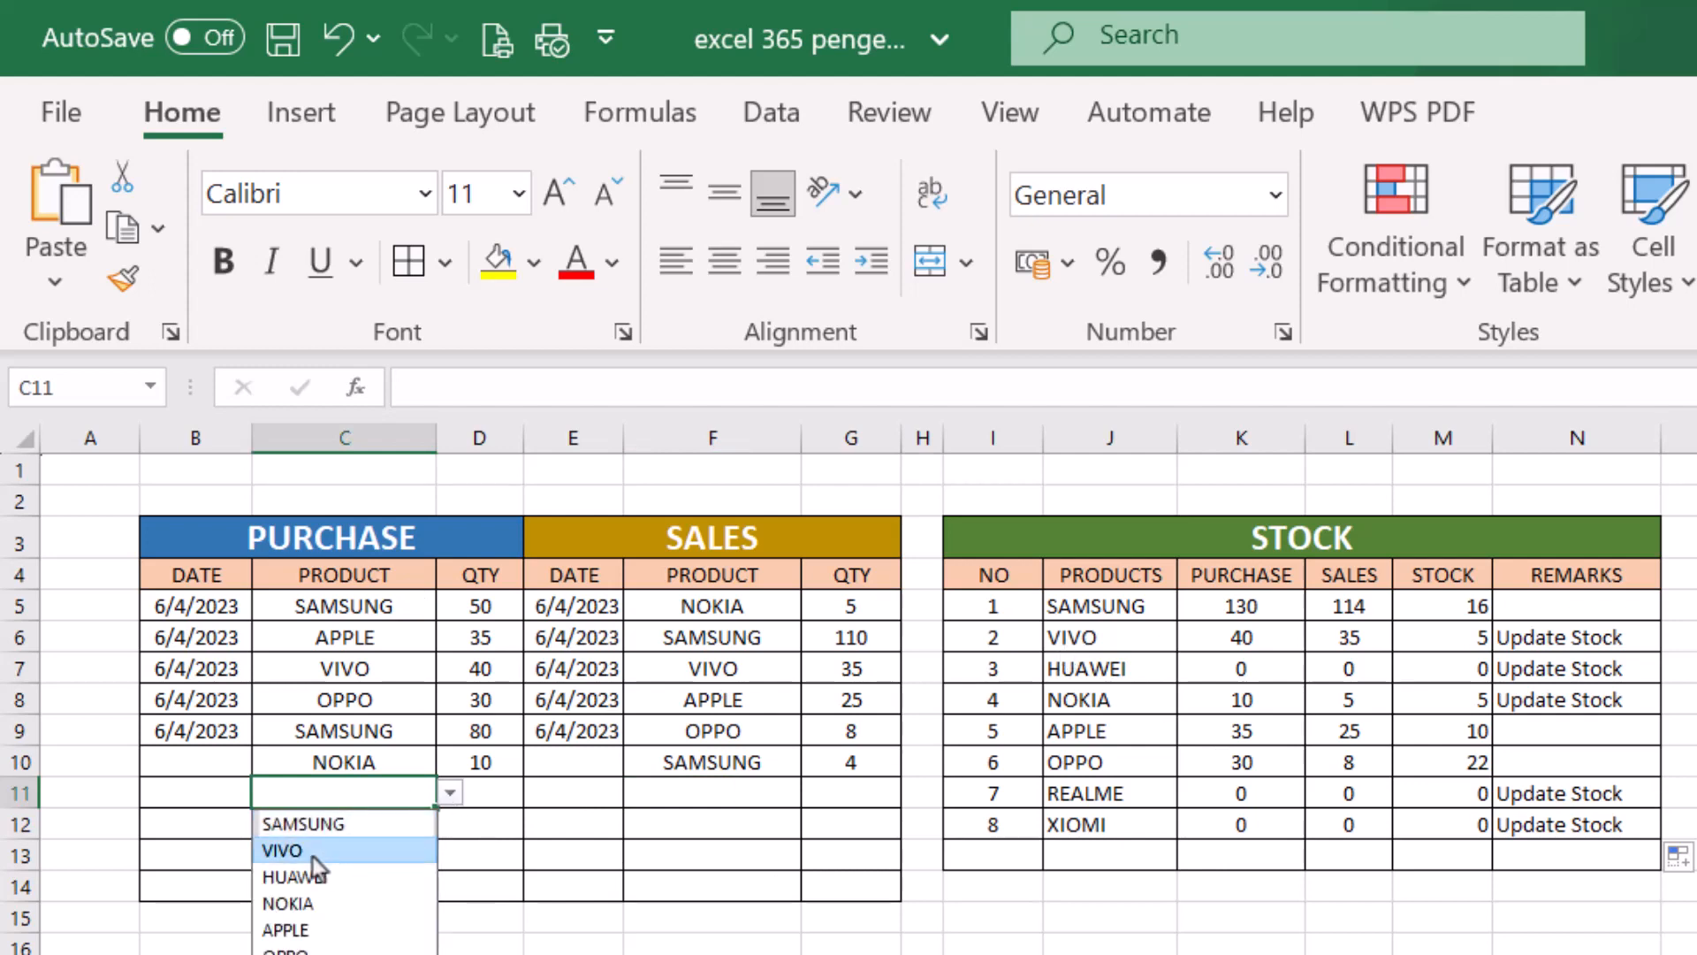
{"action": "left_click", "coordinate": [311, 852]}
{"action": "left_click", "coordinate": [493, 786]}
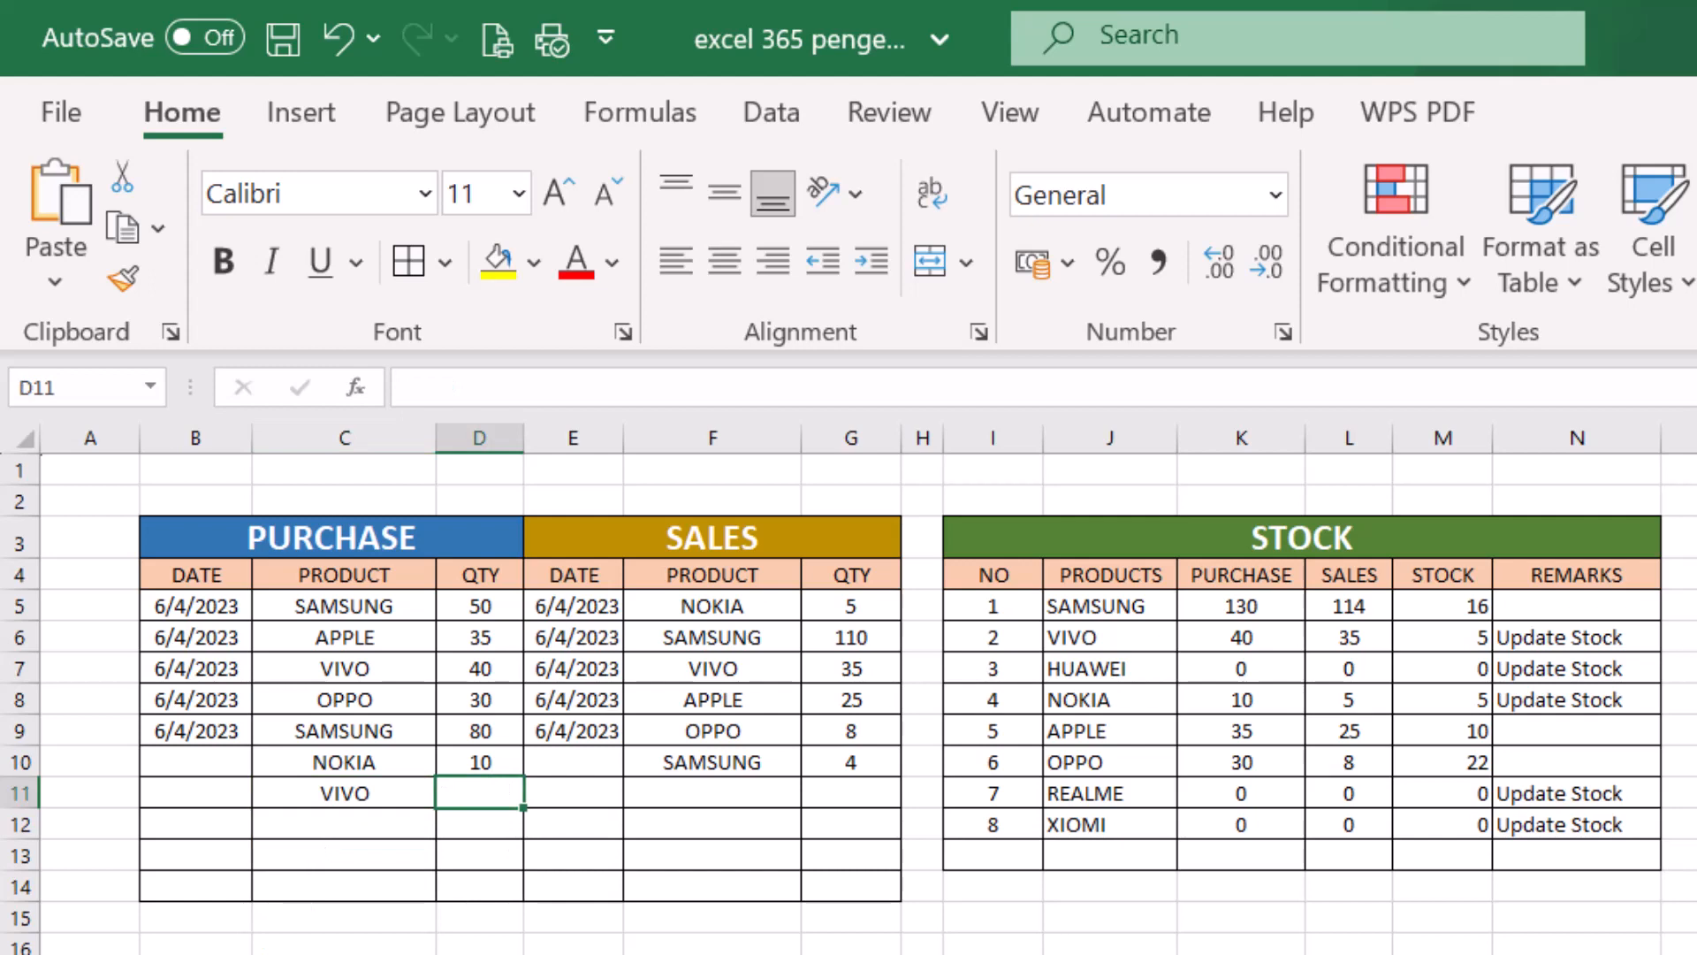
{"action": "type", "text": "15"}
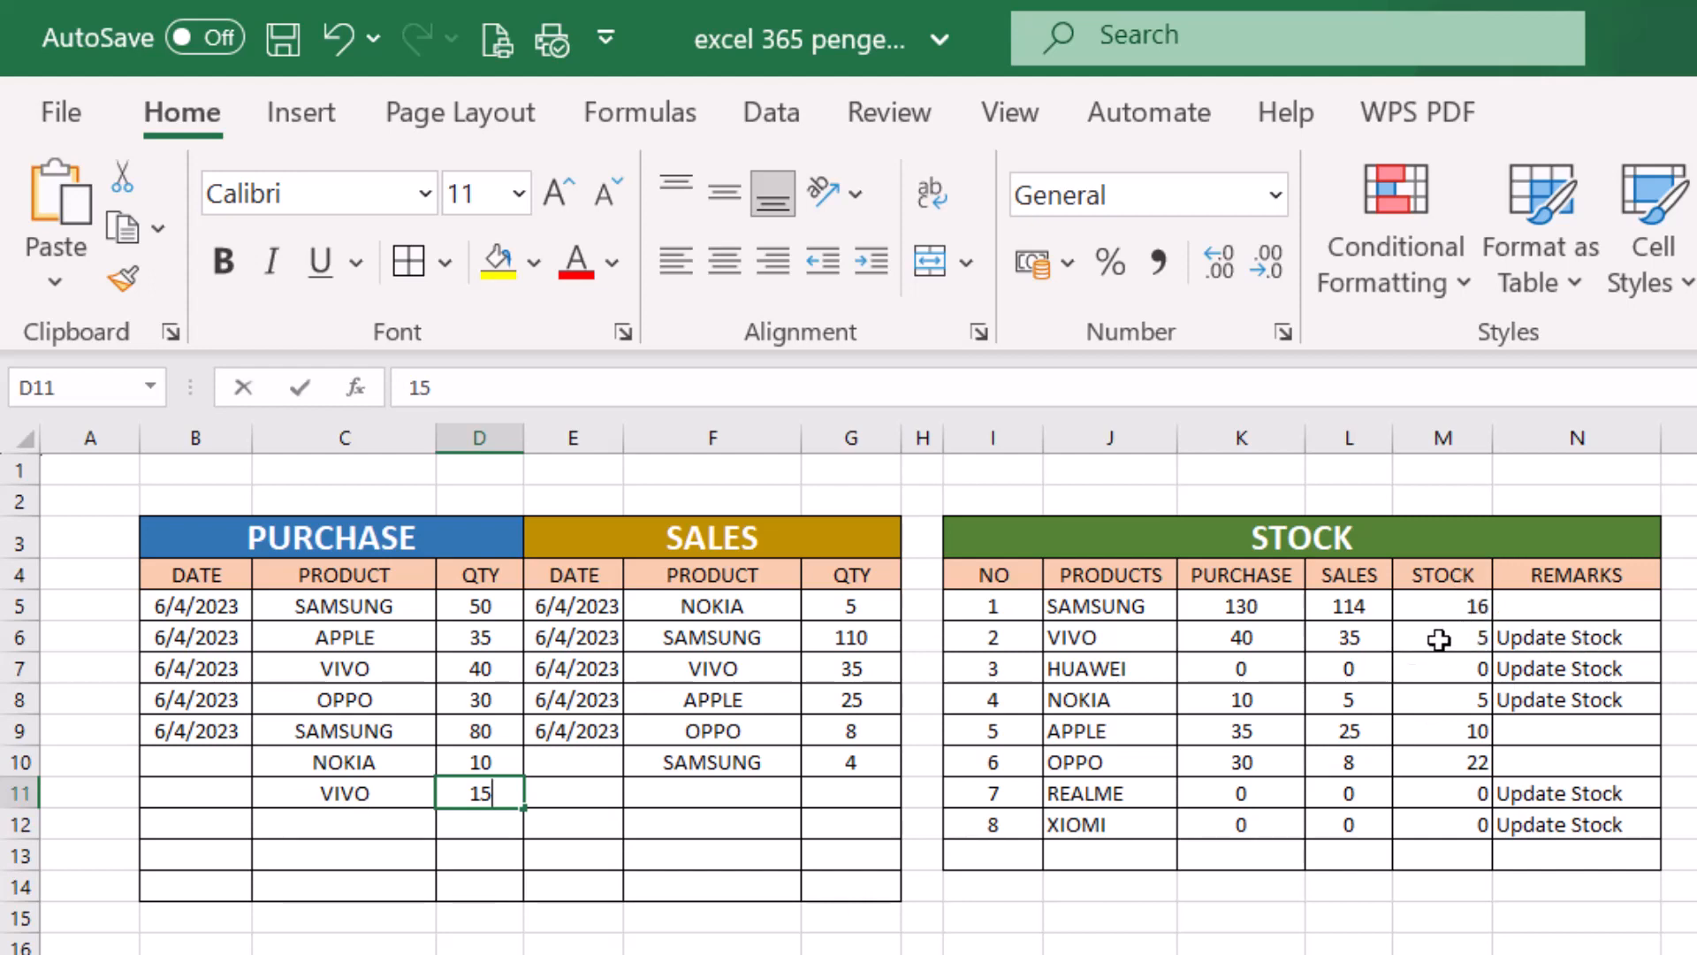
{"action": "key", "text": "Return"}
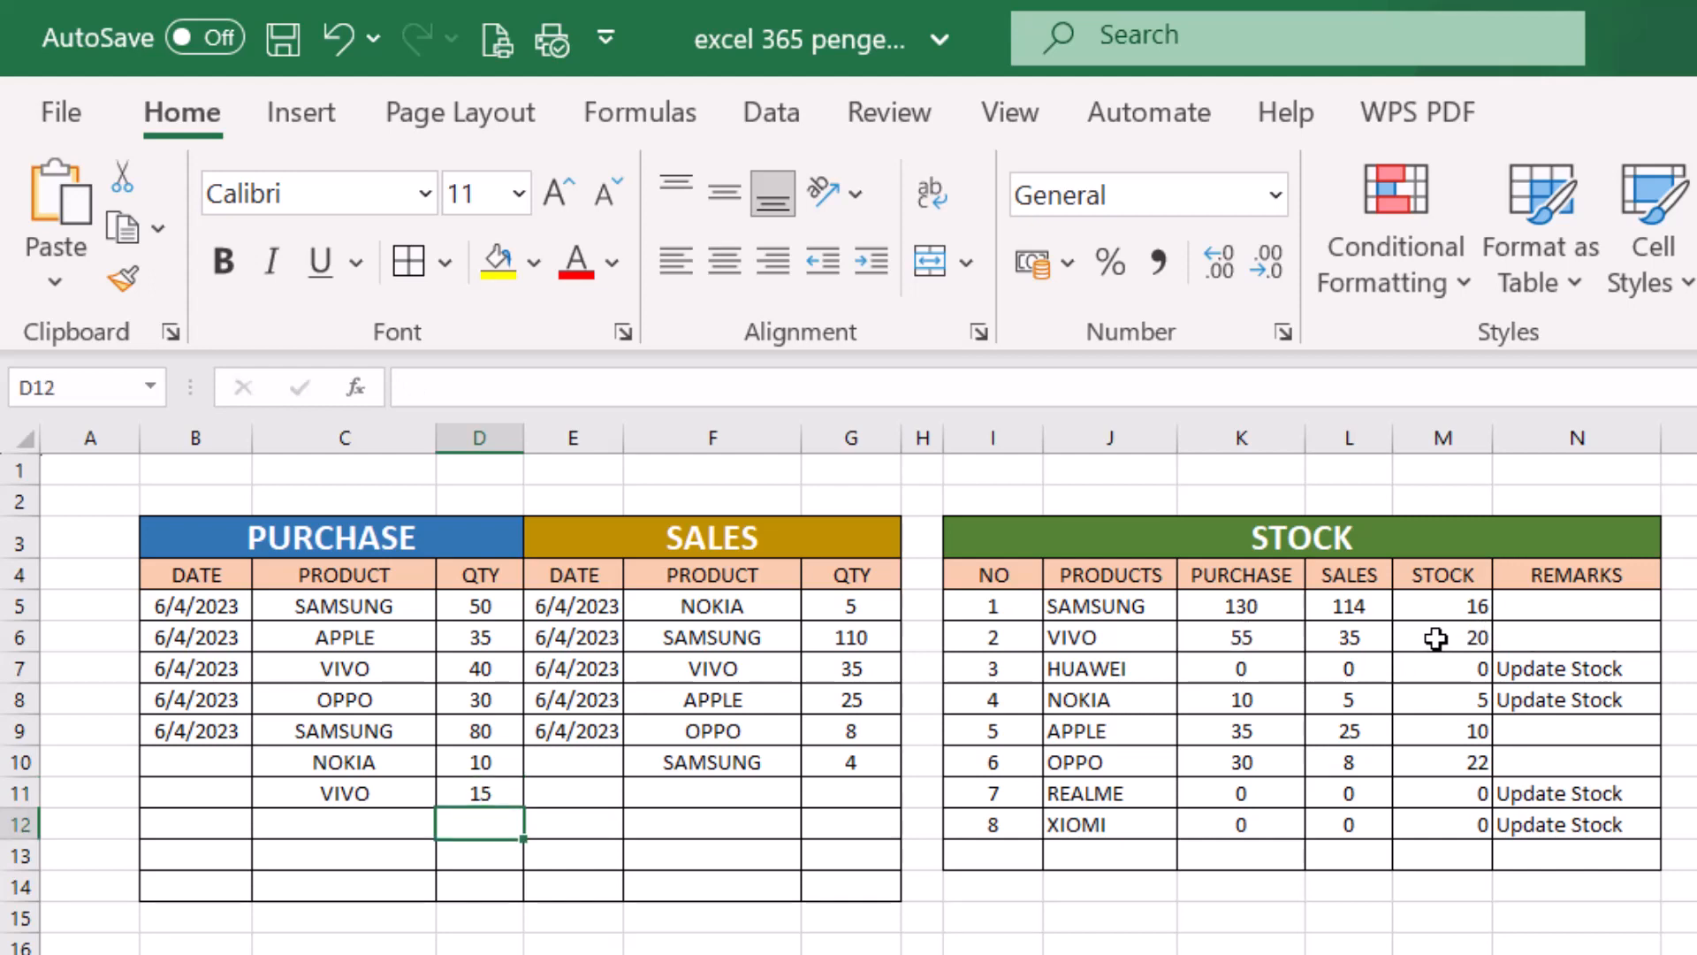
- Check VIVO's stock in M6 and the remarks for VIVO and HUAWEI in N6 and N7
{"action": "left_click", "coordinate": [1439, 639]}
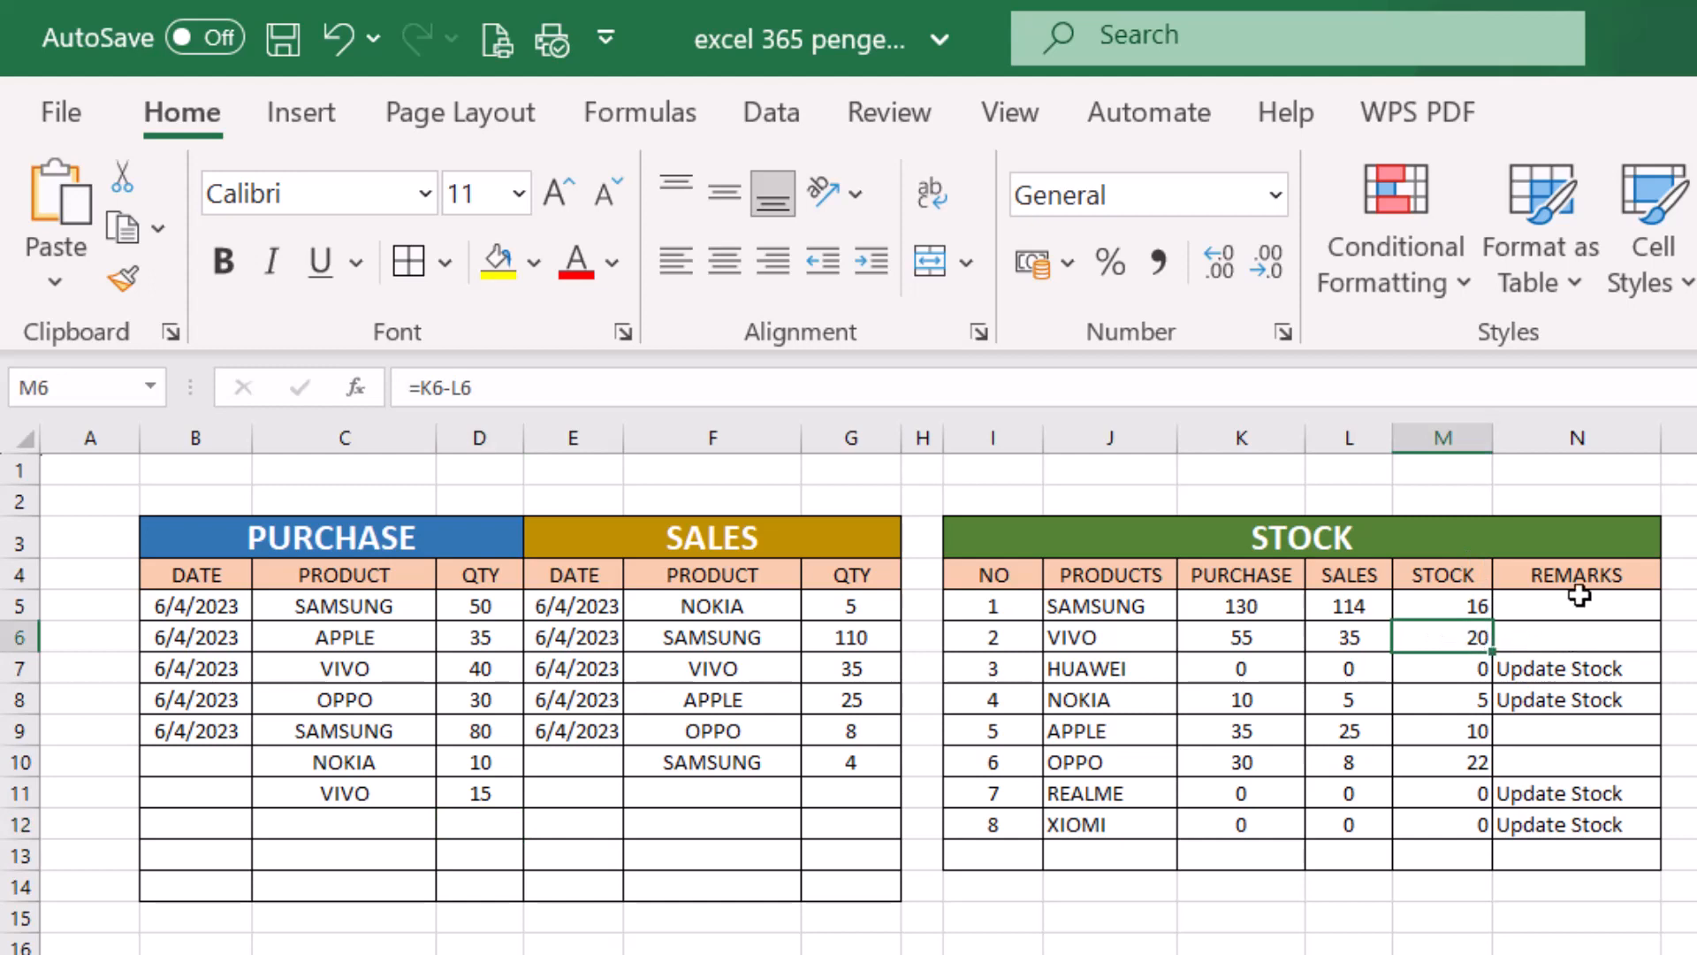
{"action": "left_click", "coordinate": [1546, 639]}
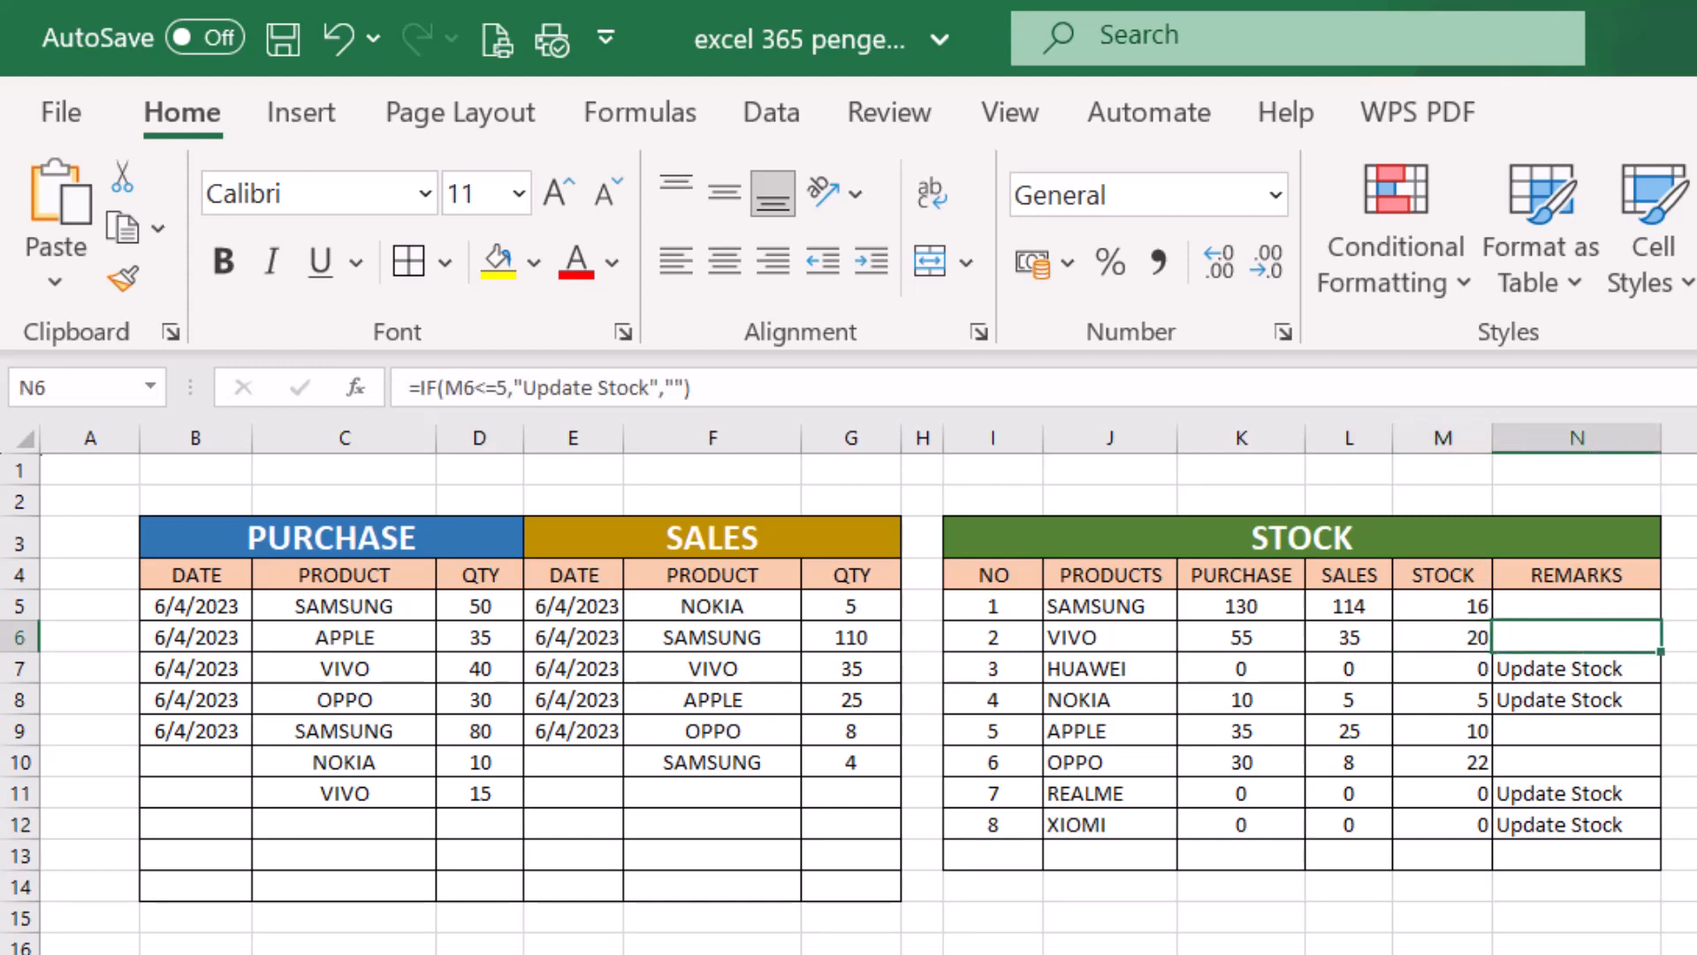
{"action": "left_click", "coordinate": [1564, 675]}
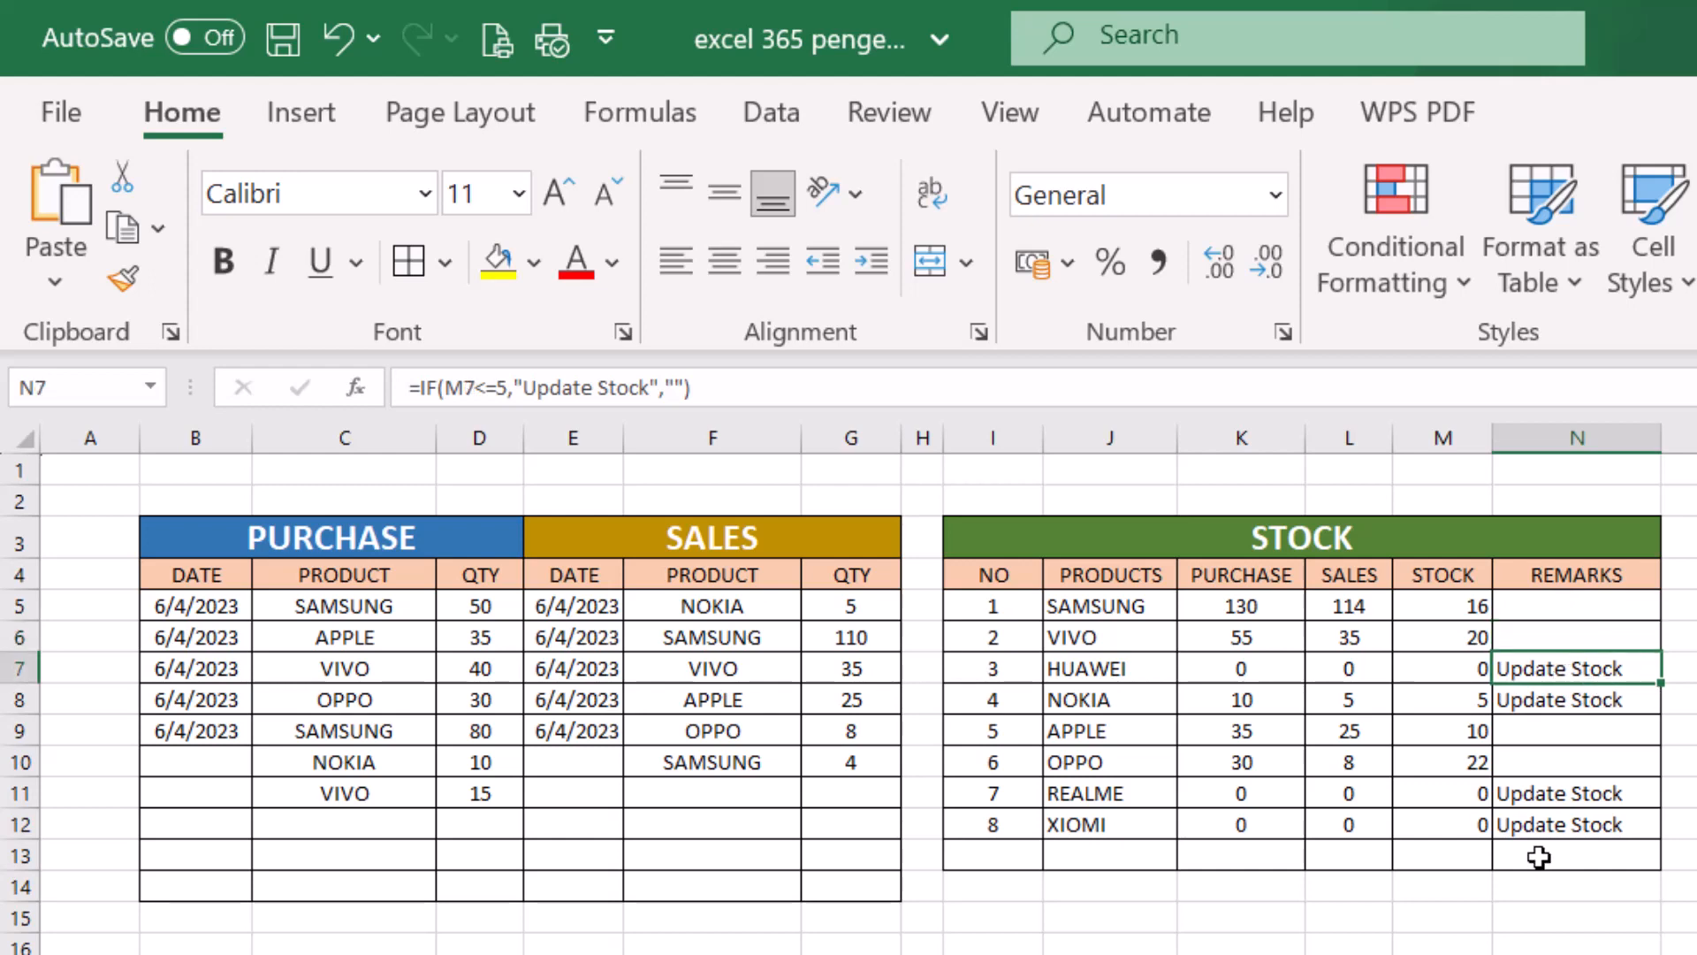
- Add a sales entry in row 11 with SAMSUNG chosen as the product and a quantity of 14
{"action": "left_click", "coordinate": [784, 792]}
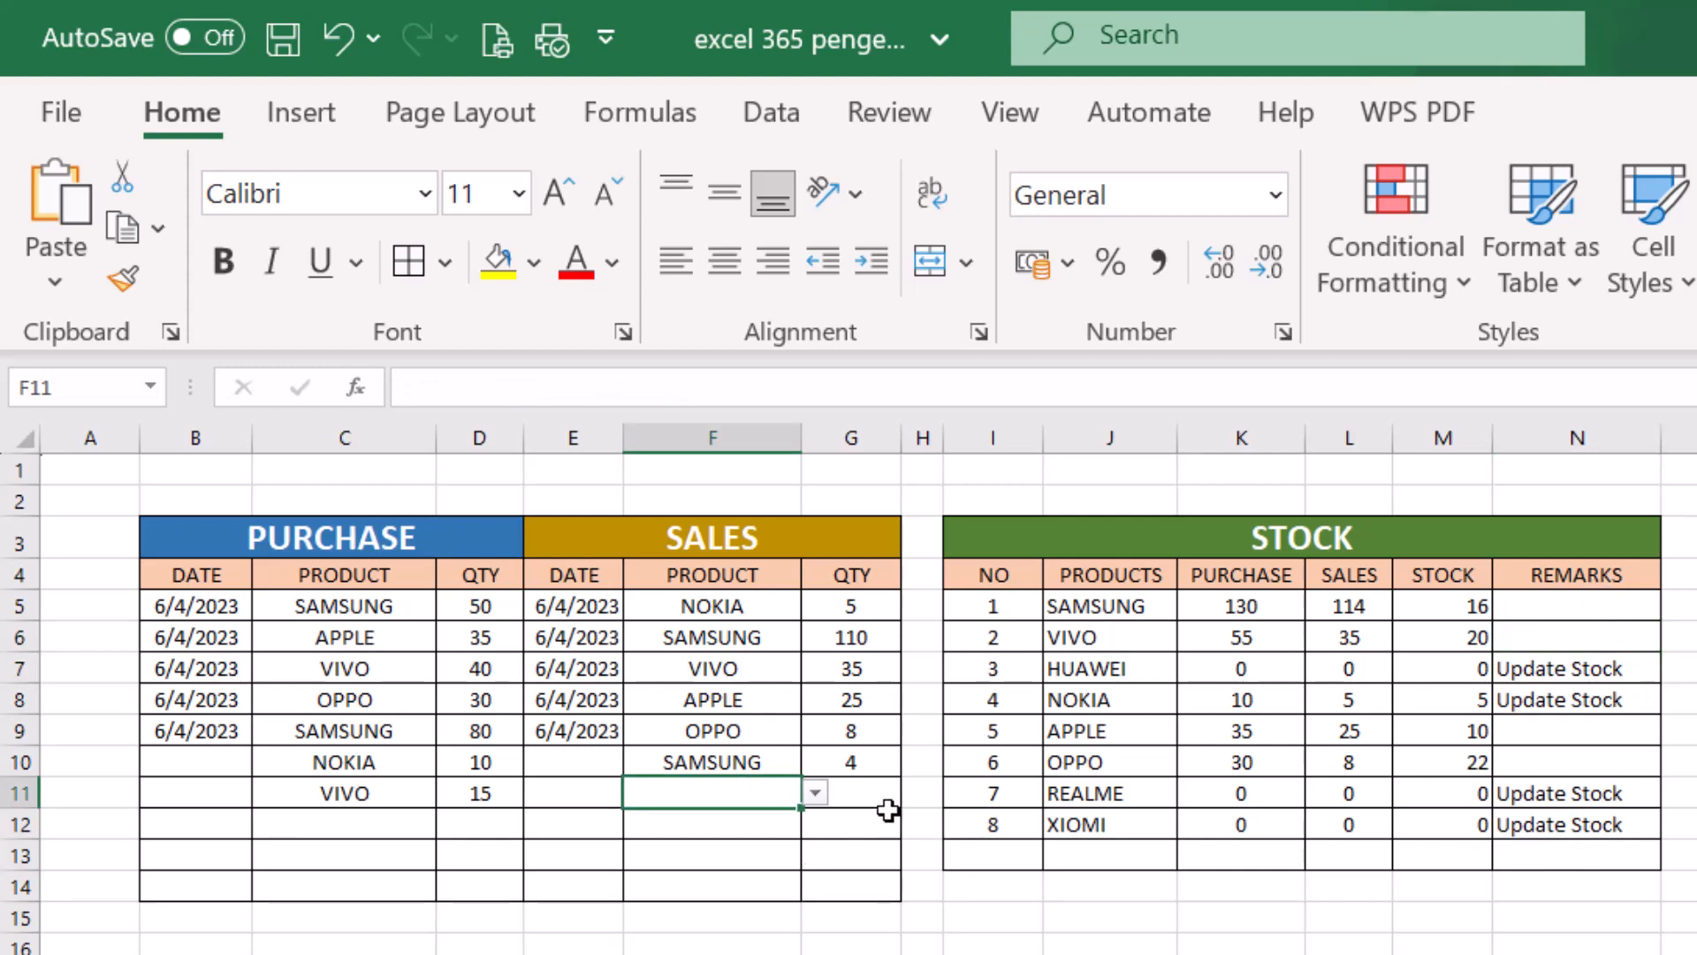
{"action": "left_click", "coordinate": [815, 793]}
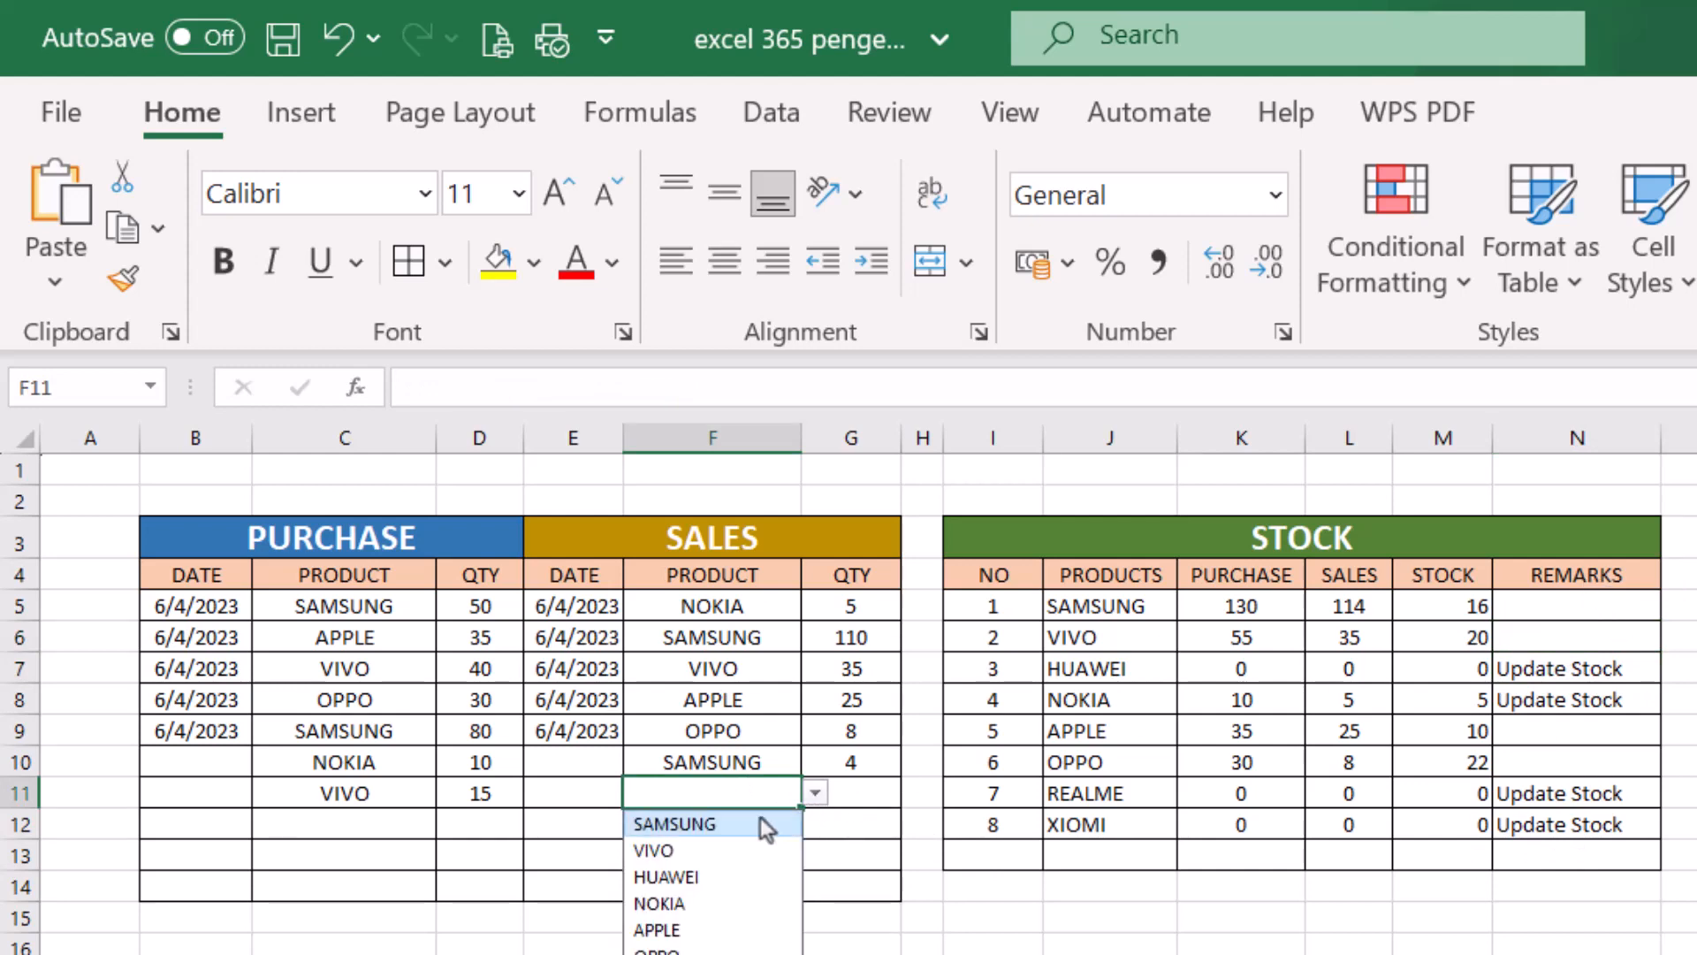
{"action": "left_click", "coordinate": [730, 824]}
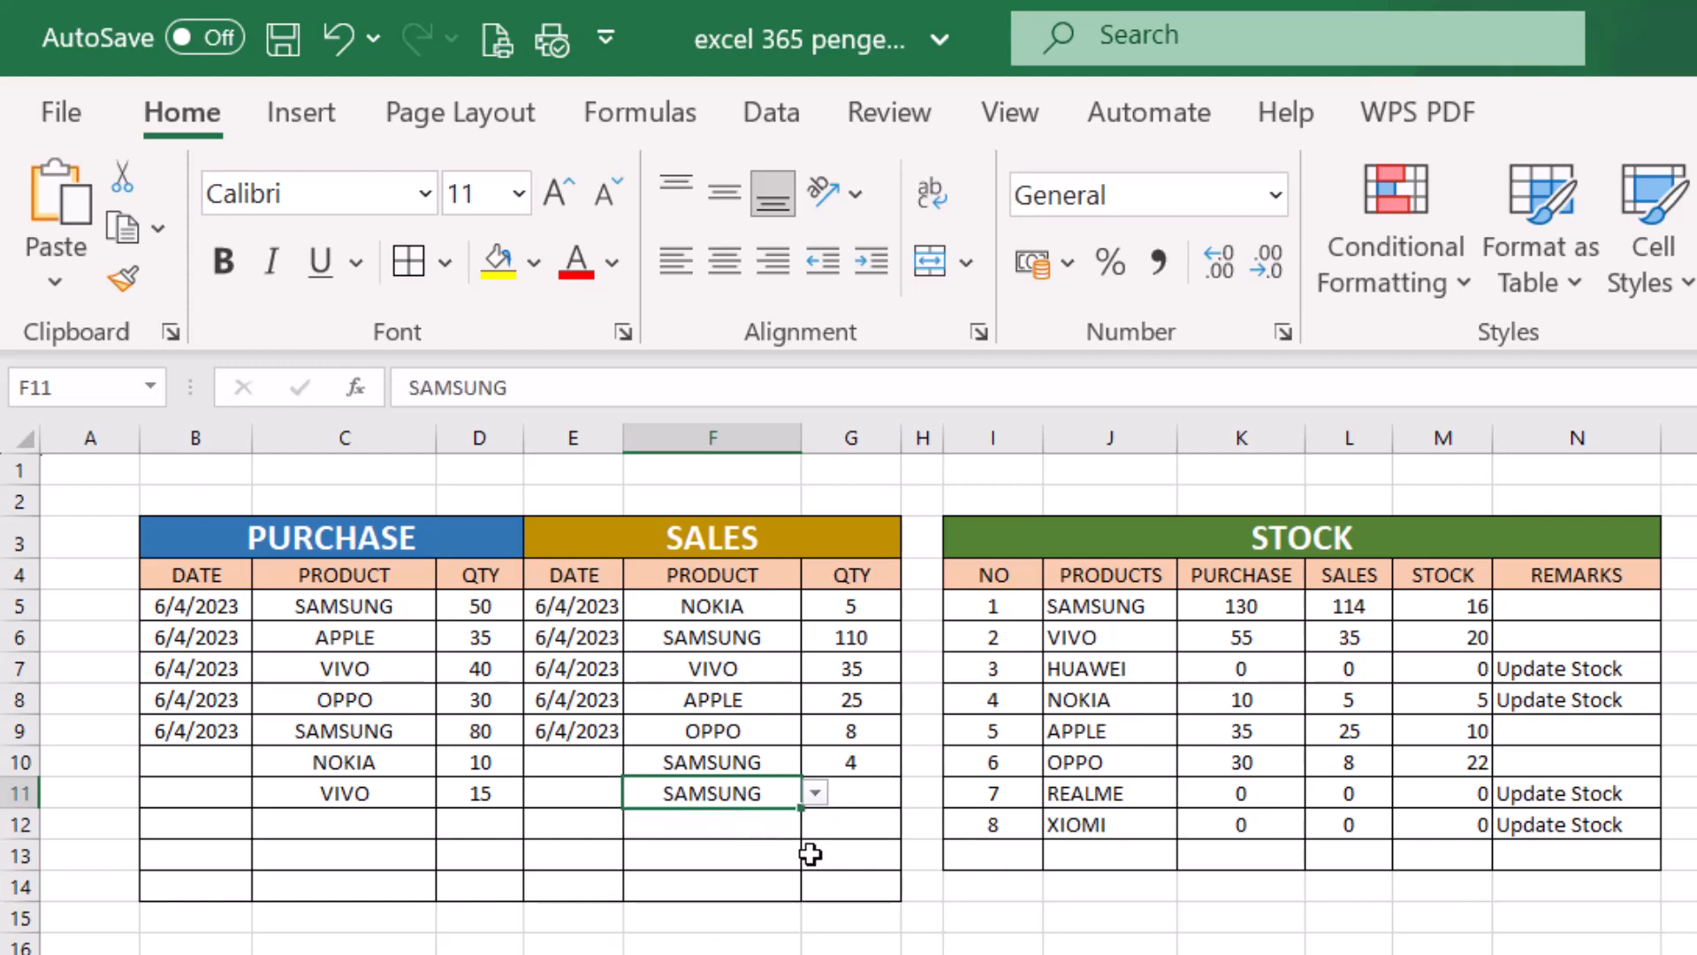
{"action": "left_click", "coordinate": [863, 793]}
{"action": "type", "text": "14"}
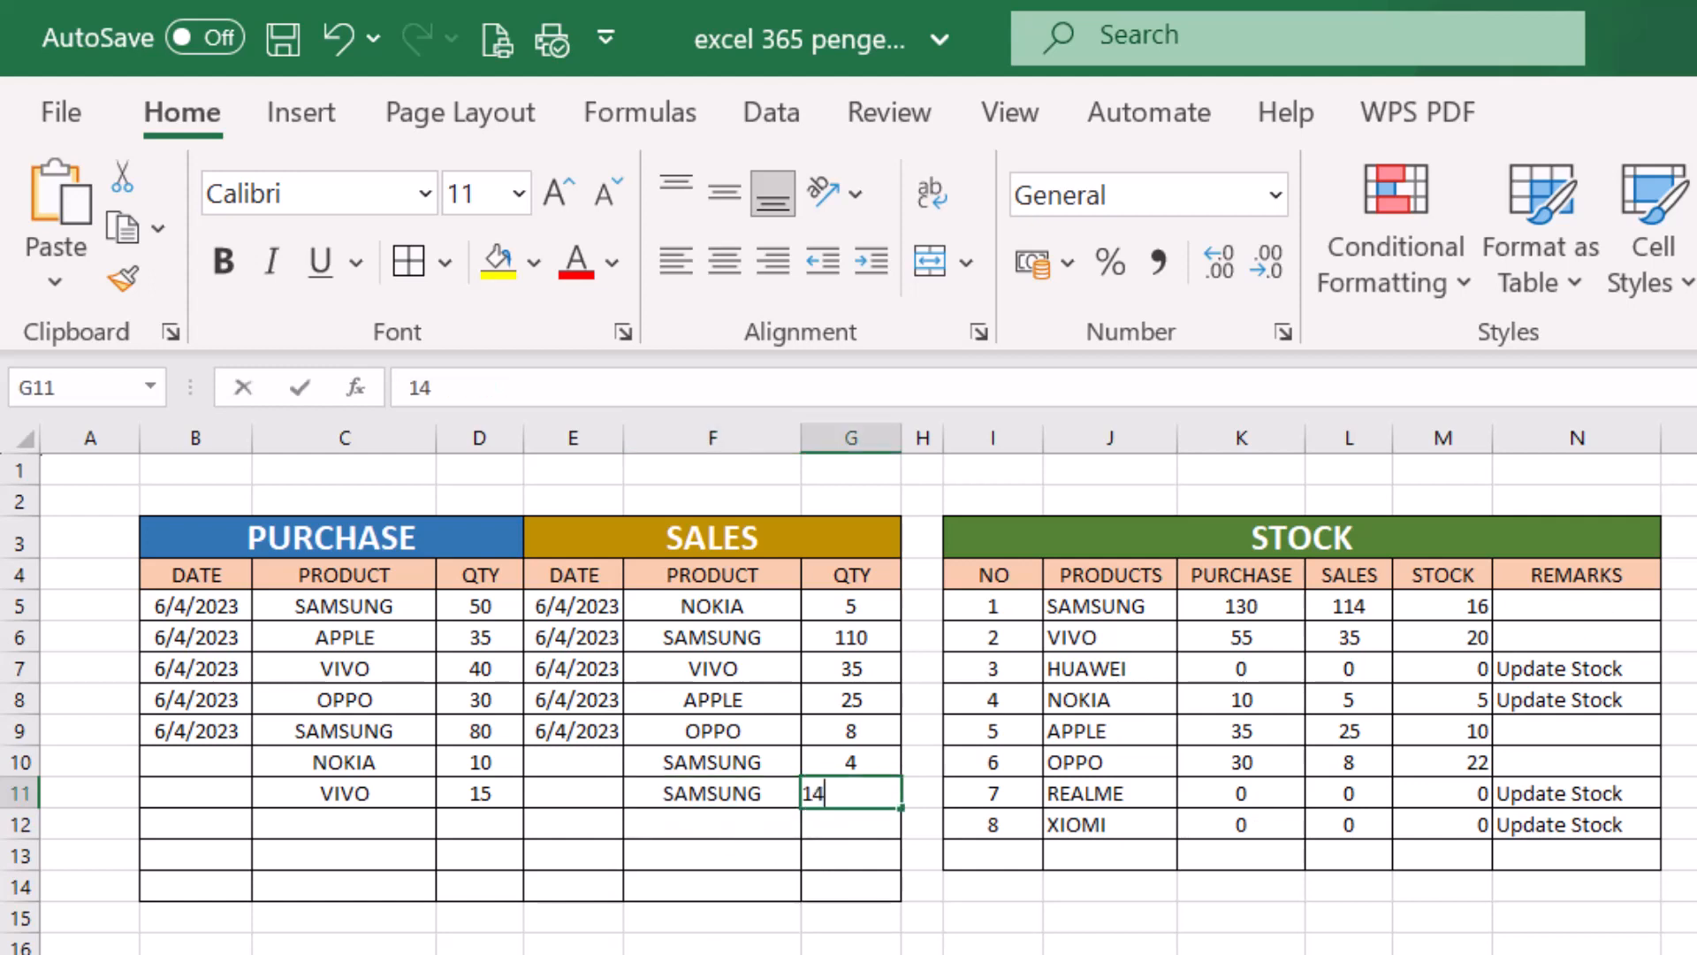
{"action": "key", "text": "Return"}
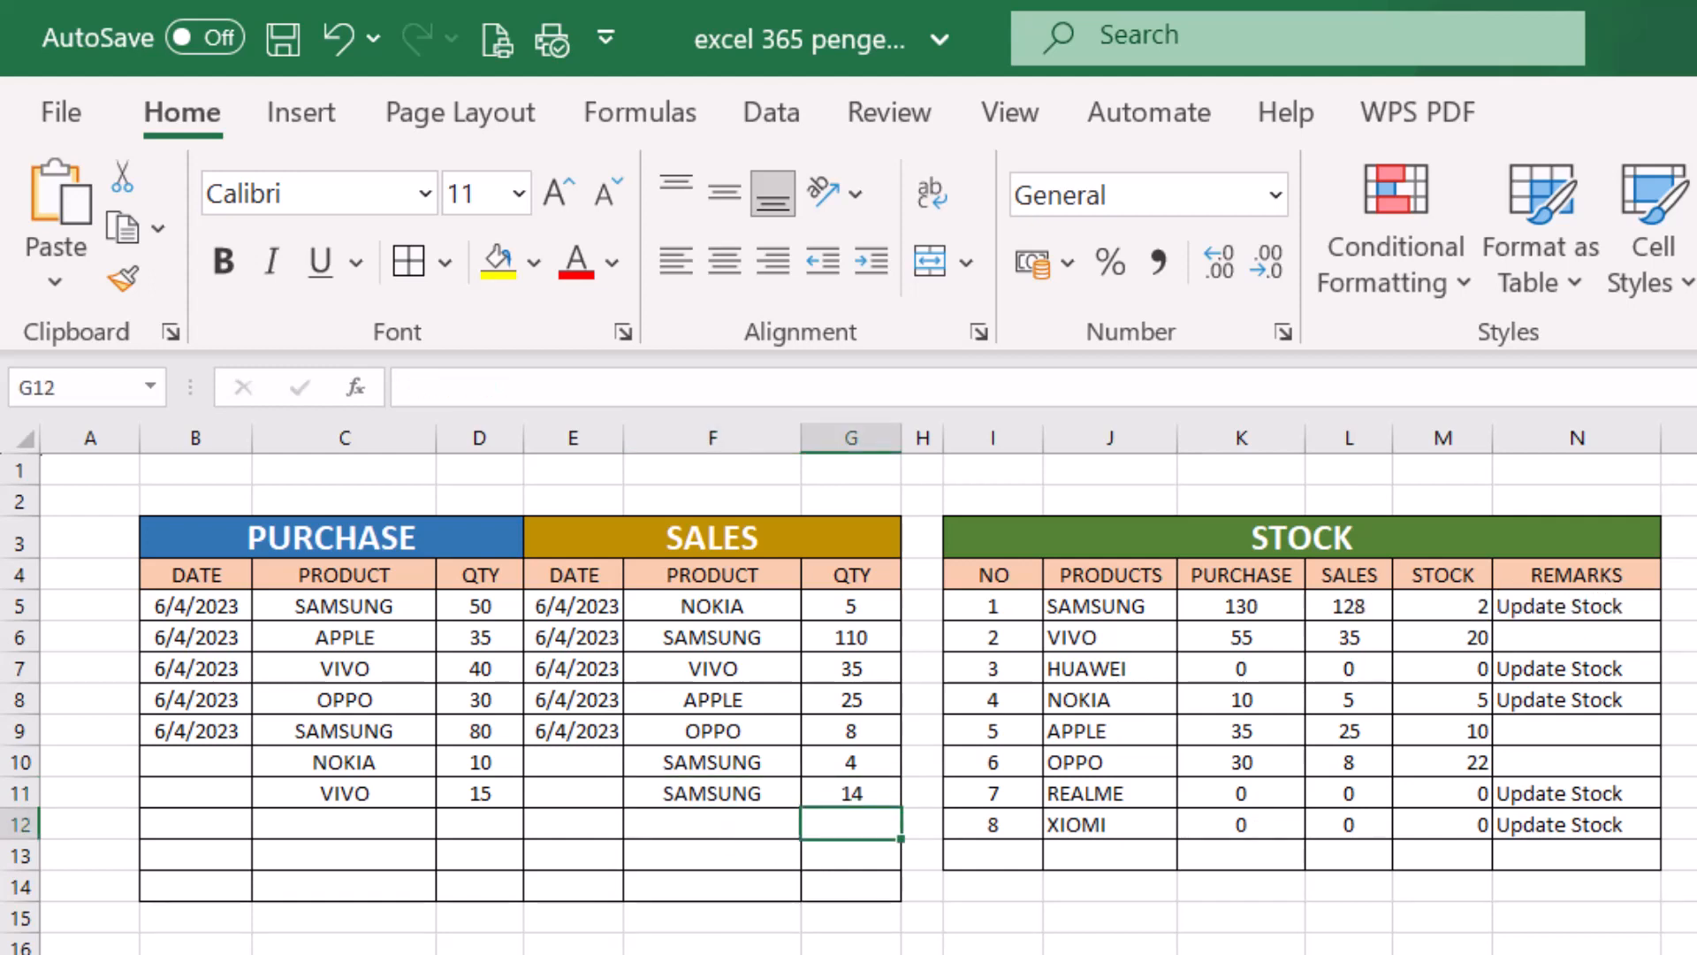